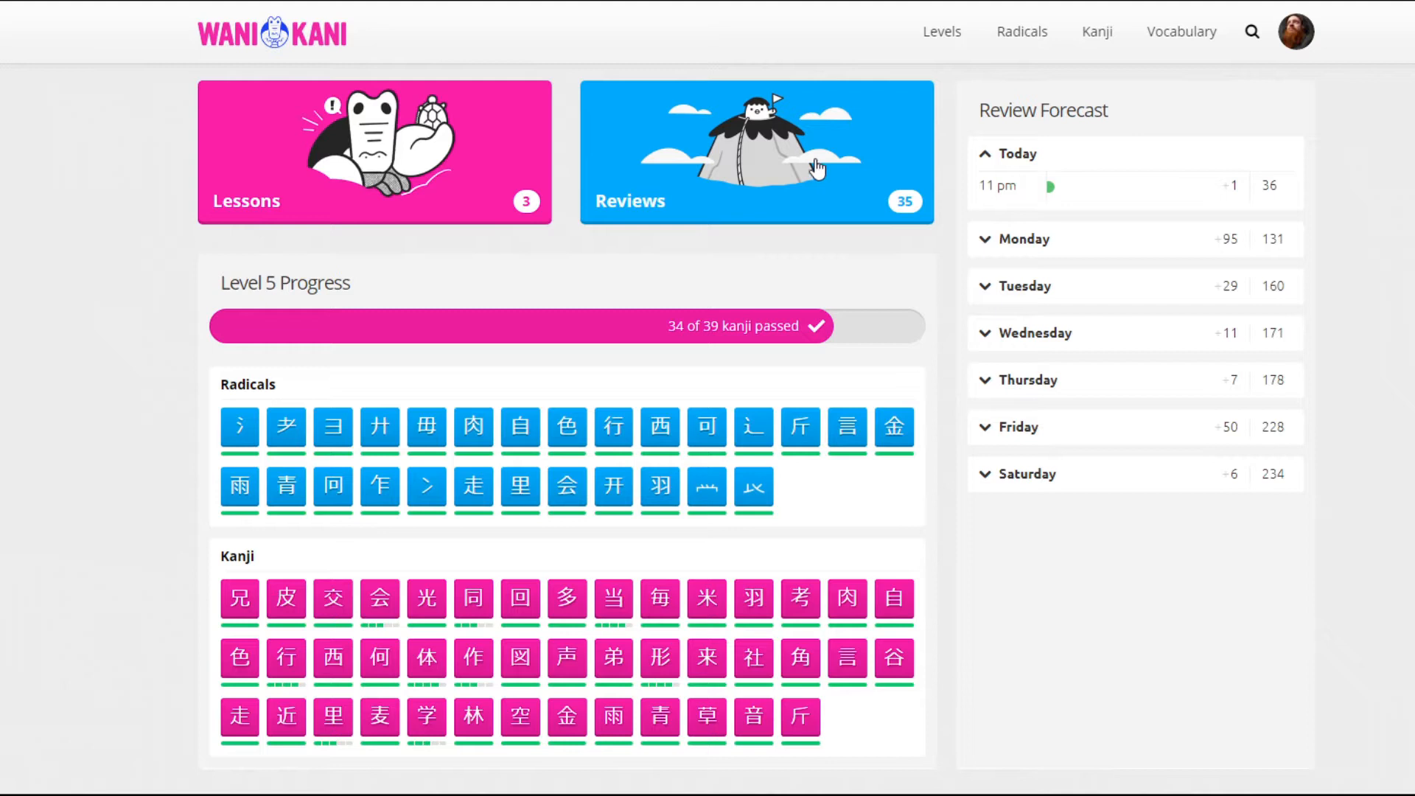
# - Open the pending reviews, look over the previous session's summary and start a new review session
pyautogui.click(769, 182)
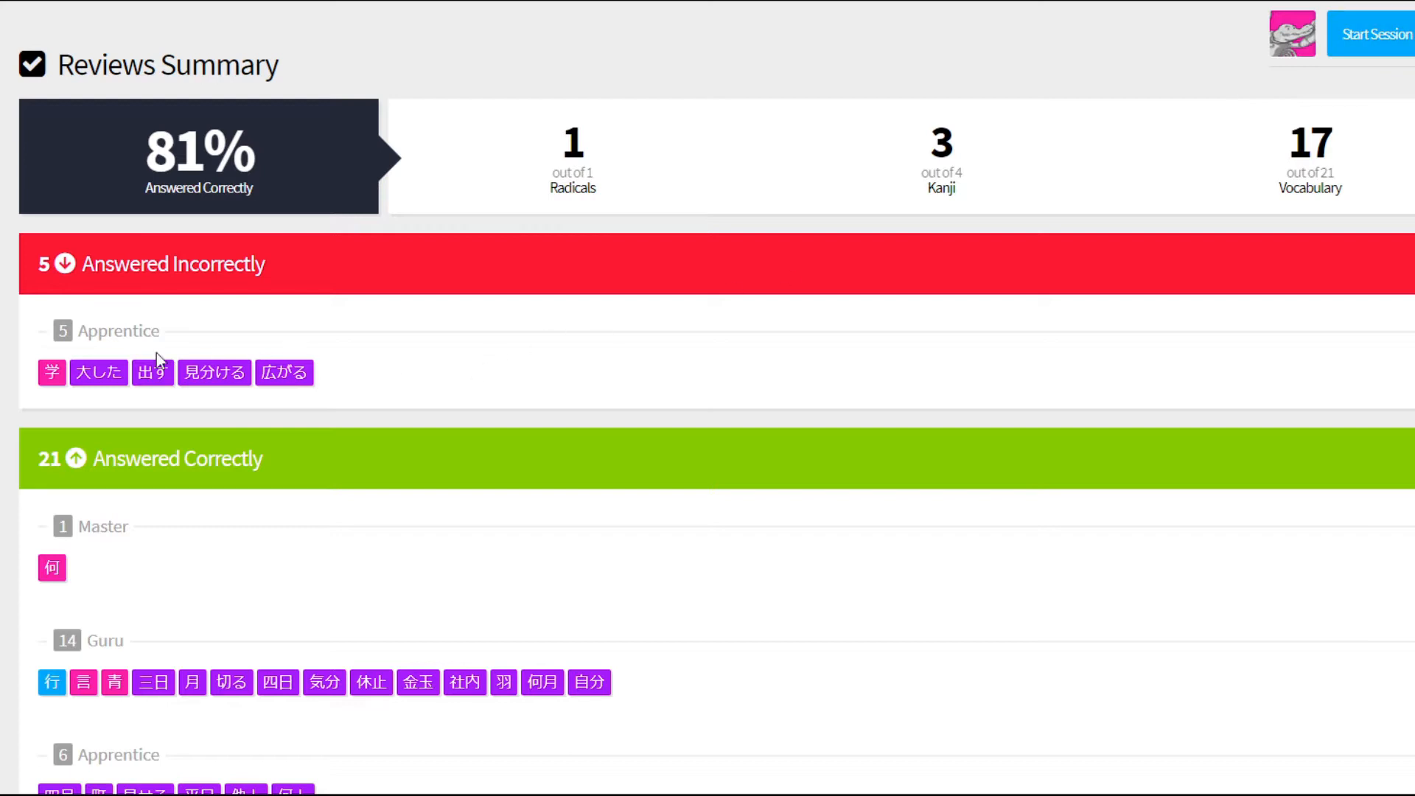
pyautogui.scroll(-2, 82, 622)
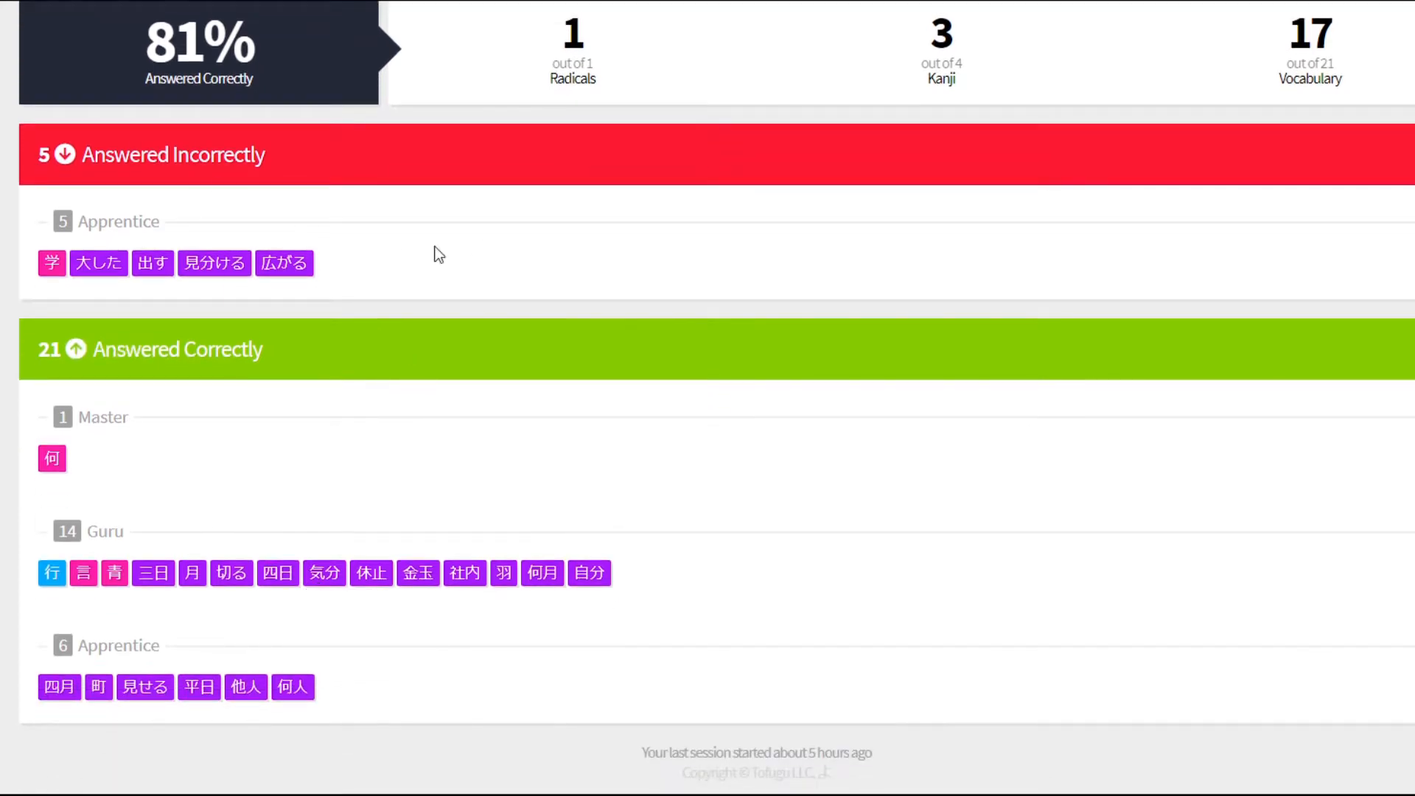
pyautogui.scroll(3, 439, 255)
pyautogui.click(1384, 35)
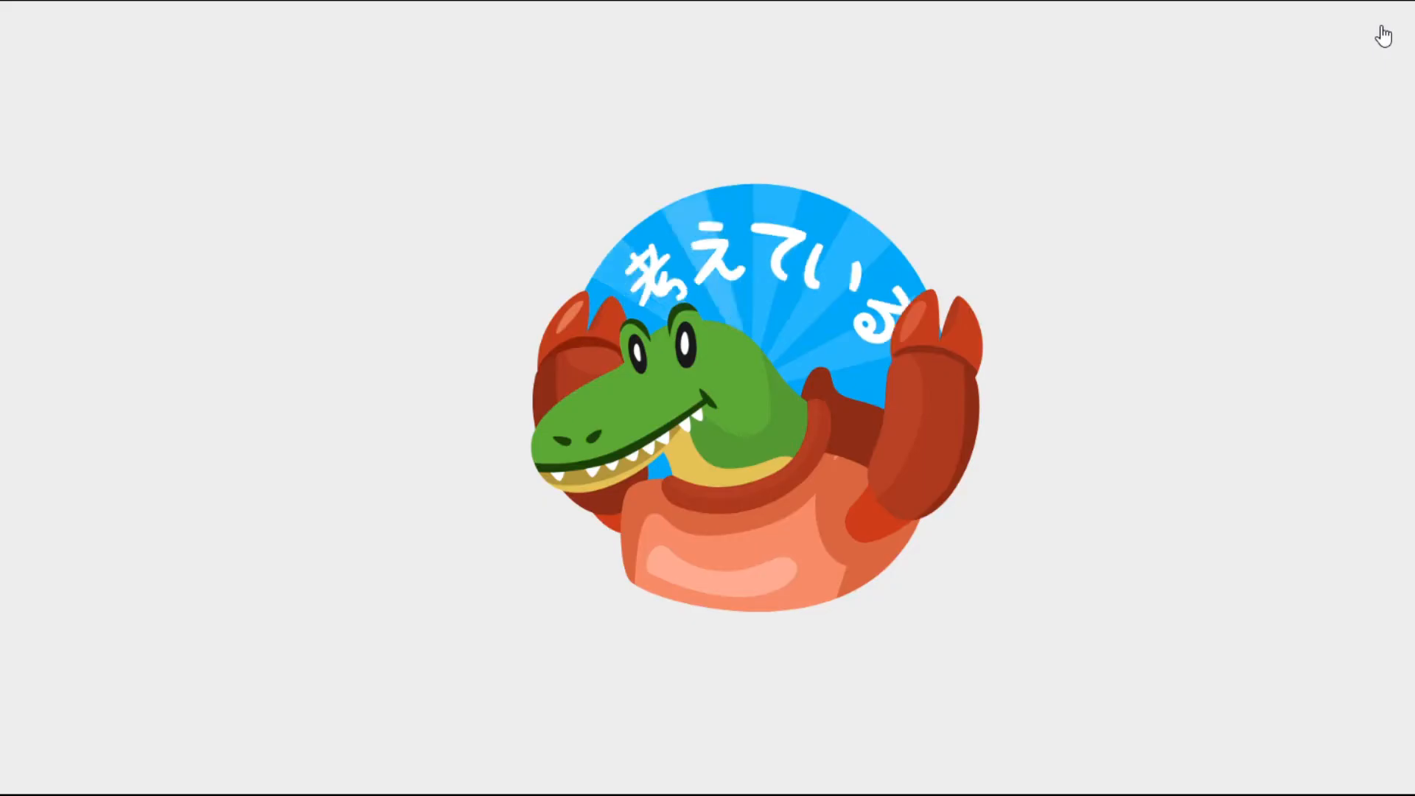
# - Submit らいる as a reading answer and advance through the following review prompts
pyautogui.write('らいる')
pyautogui.press('Return')
pyautogui.press('Return')
pyautogui.press('Return')
pyautogui.press('Return')
pyautogui.press('Return')
pyautogui.press('Return')
# - Answer the meaning prompt with "government business", correcting the misspelling, and continue to the following prompt
pyautogui.write('governement b')
pyautogui.press('BackSpace')
pyautogui.press('BackSpace')
pyautogui.press('BackSpace')
pyautogui.press('BackSpace')
pyautogui.press('BackSpace')
pyautogui.press('BackSpace')
pyautogui.press('BackSpace')
pyautogui.write('ment business')
pyautogui.press('Return')
pyautogui.press('Return')
# - Answer the following meaning prompts with "west" and "tomorrow"
pyautogui.write('west')
pyautogui.press('Return')
pyautogui.press('Return')
pyautogui.write('nex')
pyautogui.press('BackSpace')
pyautogui.press('BackSpace')
pyautogui.press('BackSpace')
pyautogui.write('tomorrow')
pyautogui.press('Return')
pyautogui.press('Return')
# - Submit "next year" and "interuption" as the answers to the following meaning prompts
pyautogui.write('next year')
pyautogui.press('Return')
pyautogui.press('Return')
pyautogui.write('interuption')
pyautogui.press('Return')
pyautogui.press('Return')
# - Replace the draft answer "coming" with "next year", submit it and advance through the prompts
pyautogui.write('coming')
pyautogui.hotkey('ctrl', 'a')
pyautogui.write('next year')
pyautogui.press('Return')
pyautogui.press('Return')
pyautogui.press('Return')
pyautogui.press('Return')
# - Answer the following prompts with the meaning "northwest" and the reading "kuru"
pyautogui.write('northwest')
pyautogui.press('Return')
pyautogui.press('Return')
pyautogui.write('kuru')
pyautogui.press('Return')
pyautogui.press('Return')
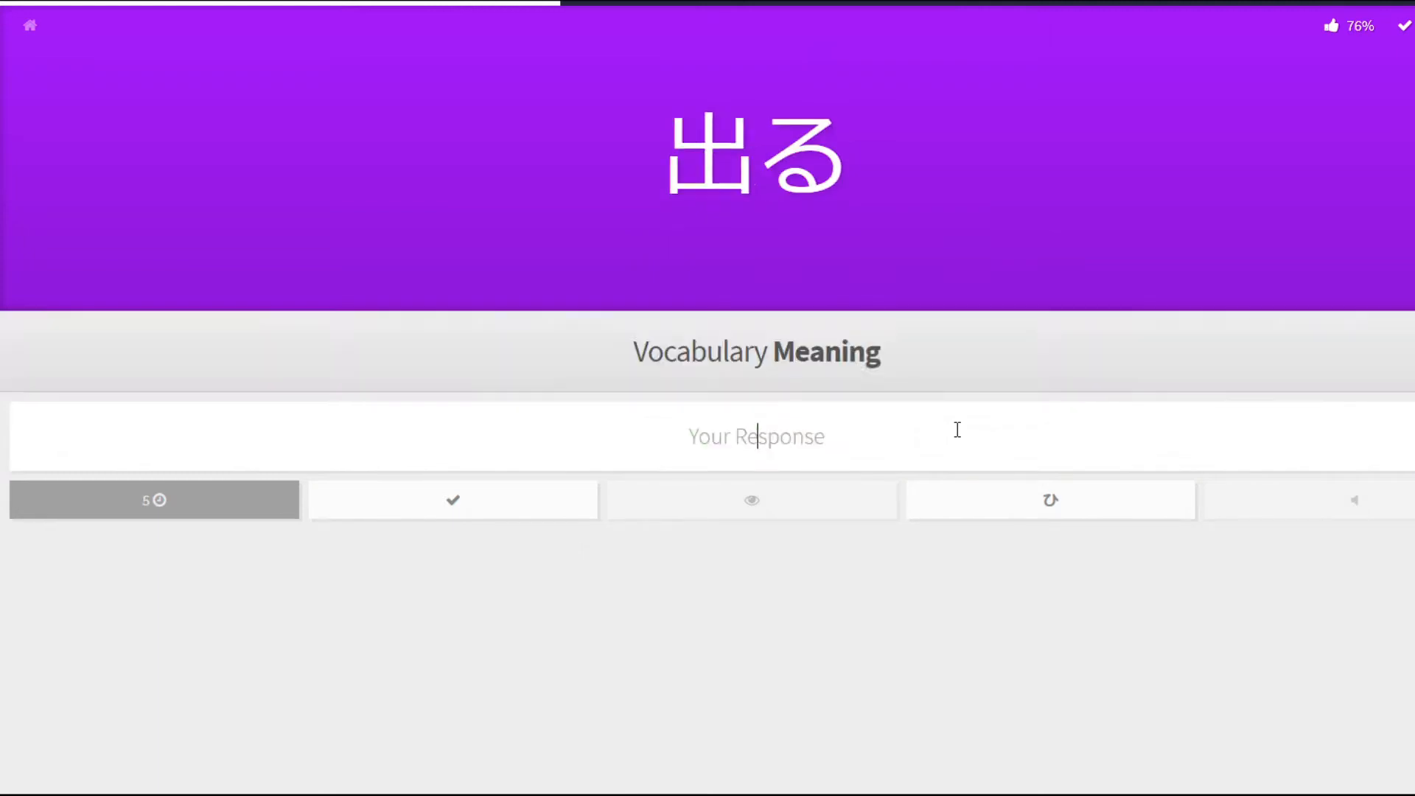
# - Pass the 出る meaning prompt and answer the reading of 北西 with ほくせい
pyautogui.press('Return')
pyautogui.press('Return')
pyautogui.write('hokusei')
pyautogui.press('Return')
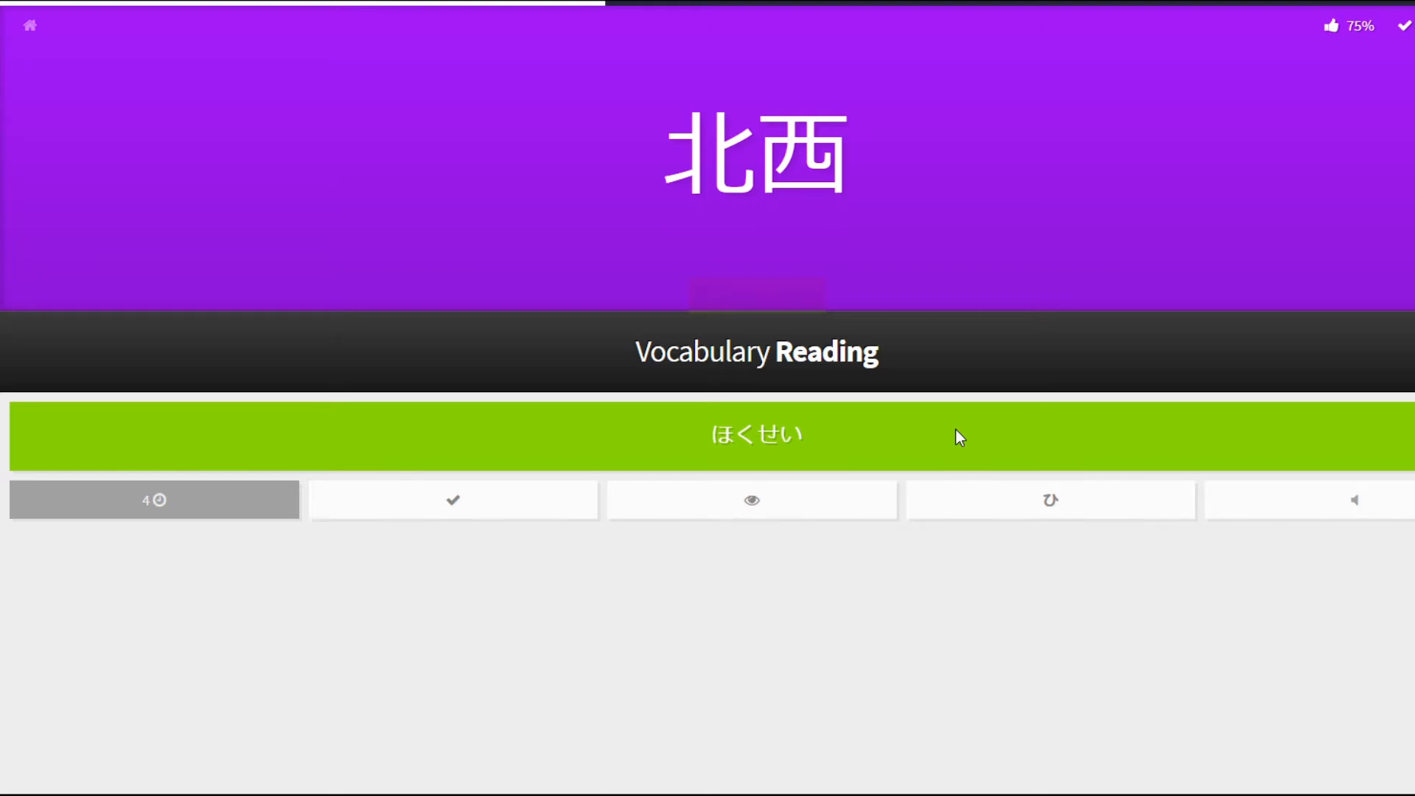
pyautogui.press('Return')
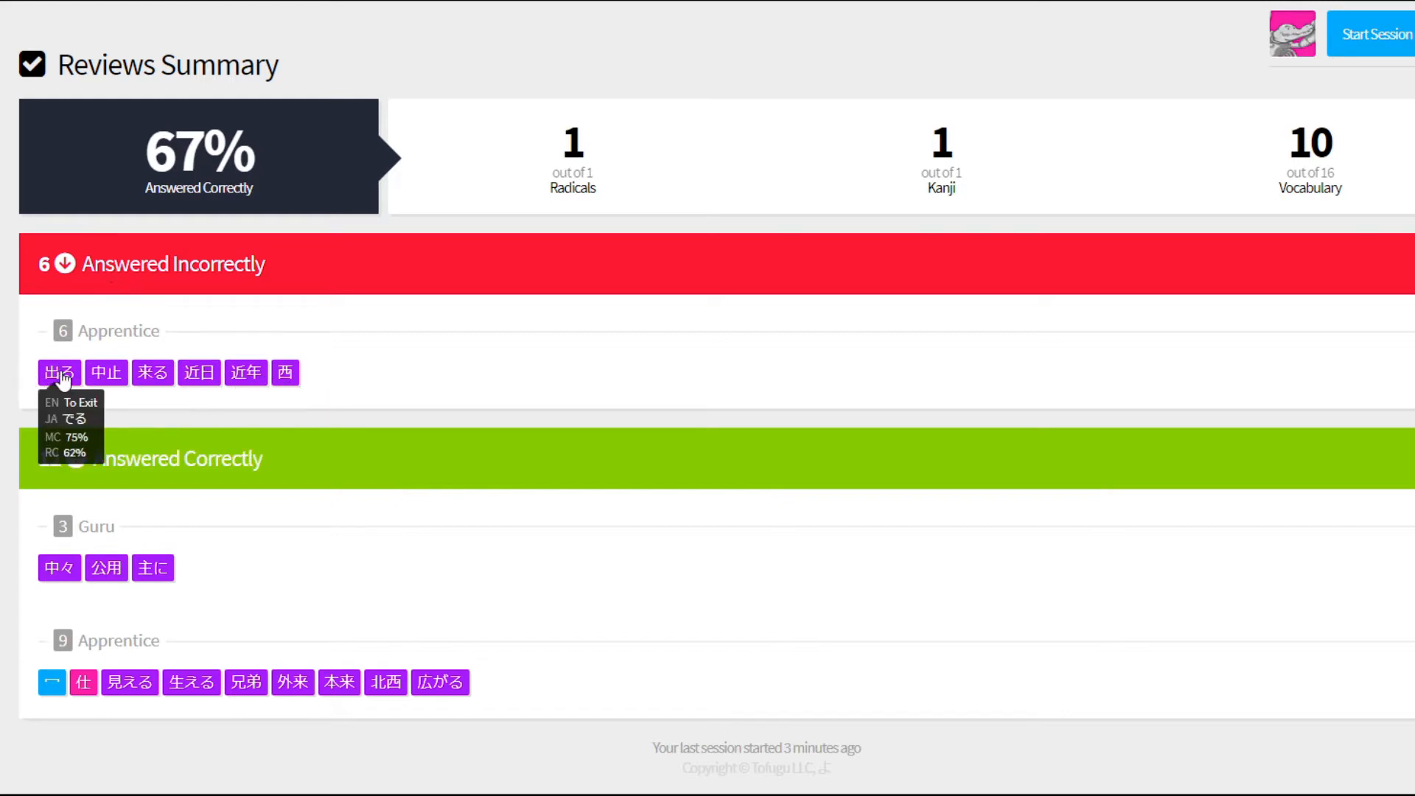
# - Check the details of the incorrectly answered vocabulary in the summary and switch to the 出る page
pyautogui.moveTo(112, 376)
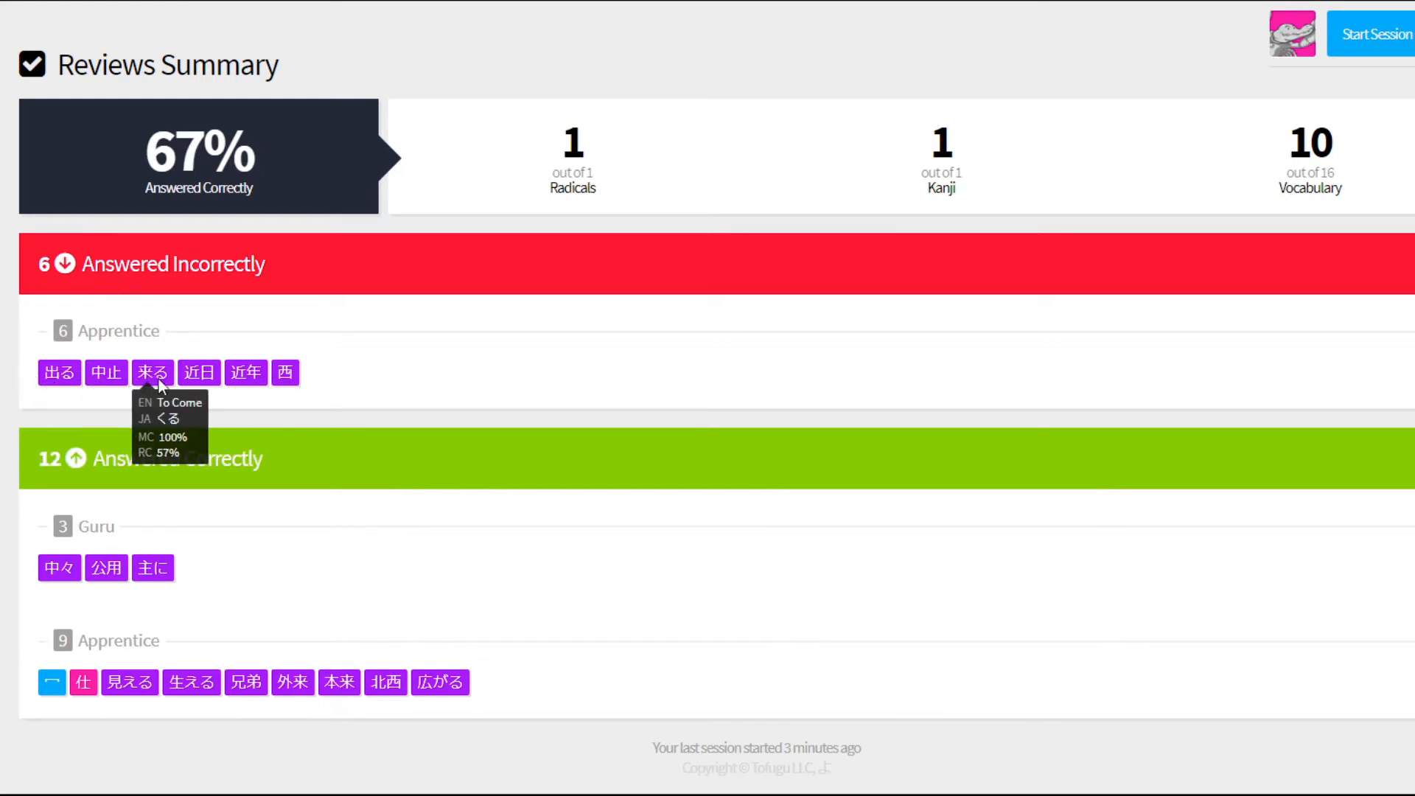
pyautogui.moveTo(190, 380)
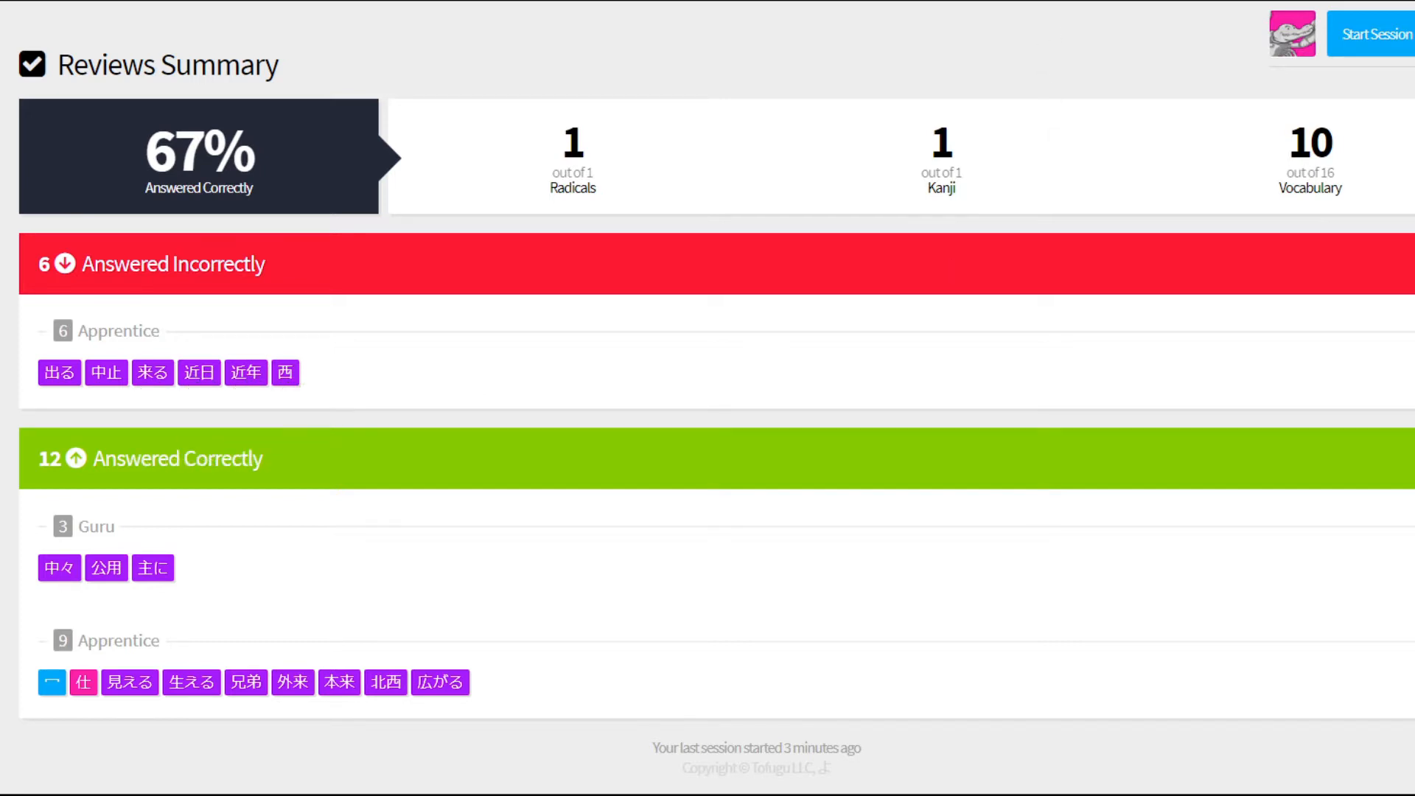
pyautogui.hotkey('ctrl', 'Tab')
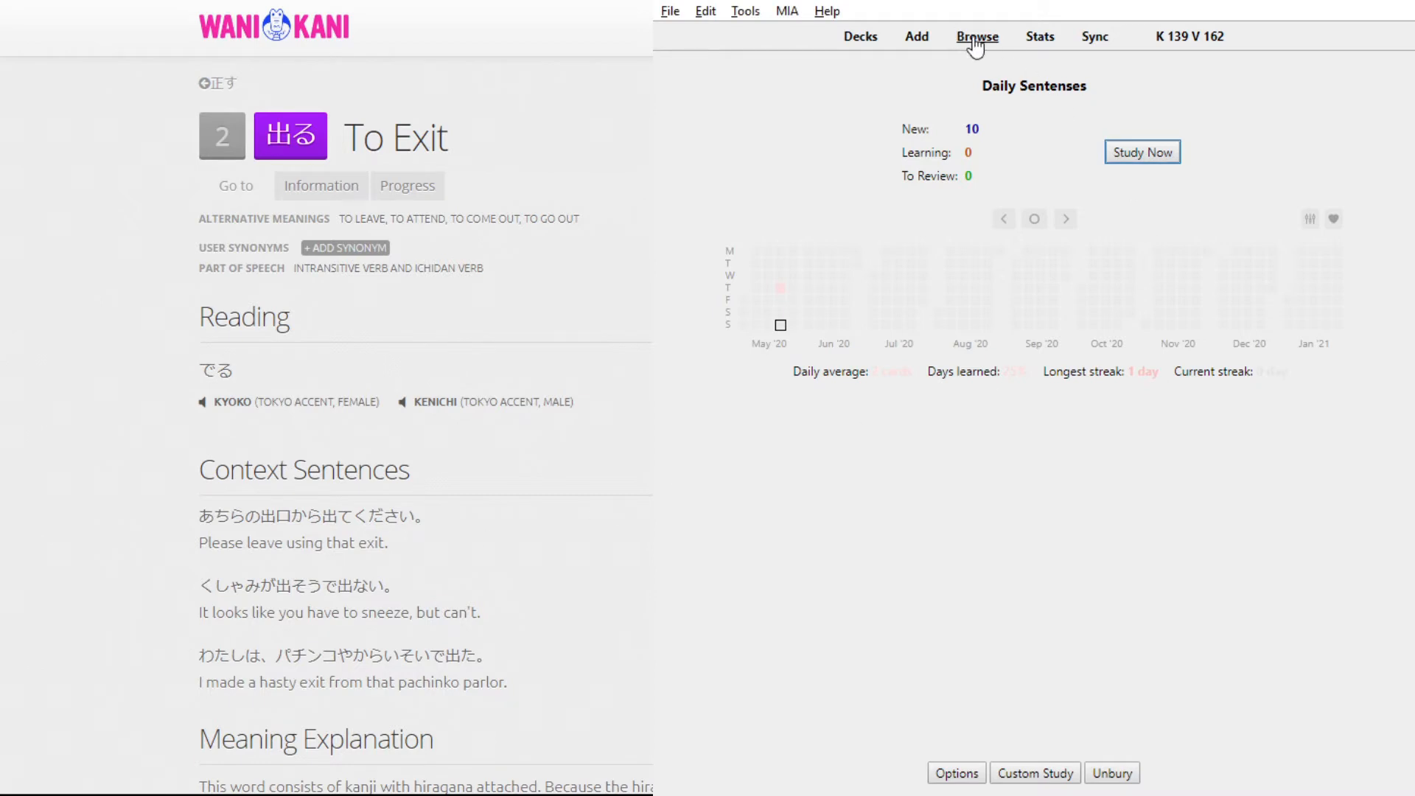
# - Switch to Anki, start a new note and copy あちらの出口から出てください。 into its Sentence field without formatting
pyautogui.click(923, 42)
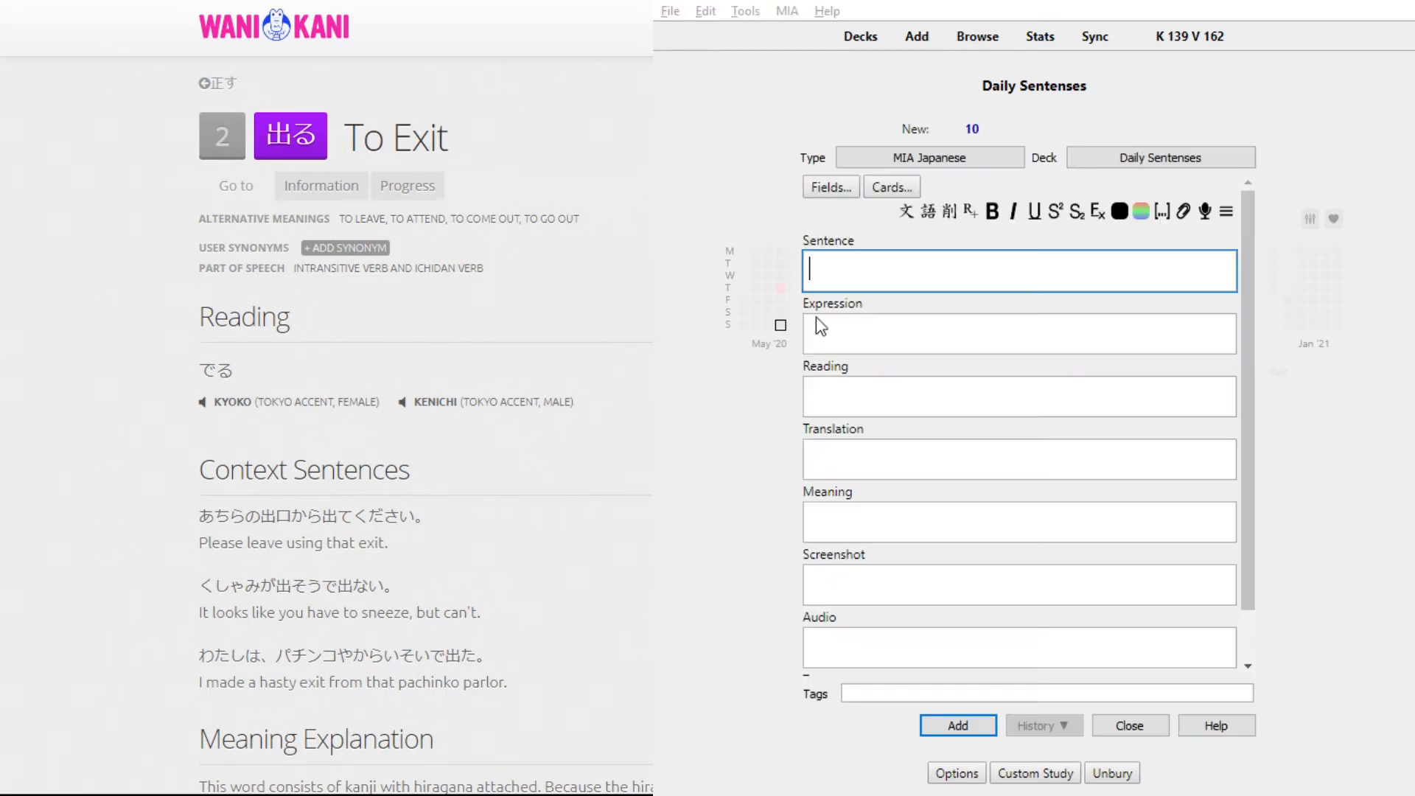
pyautogui.moveTo(428, 522); pyautogui.dragTo(207, 527)
pyautogui.hotkey('ctrl', 'c')
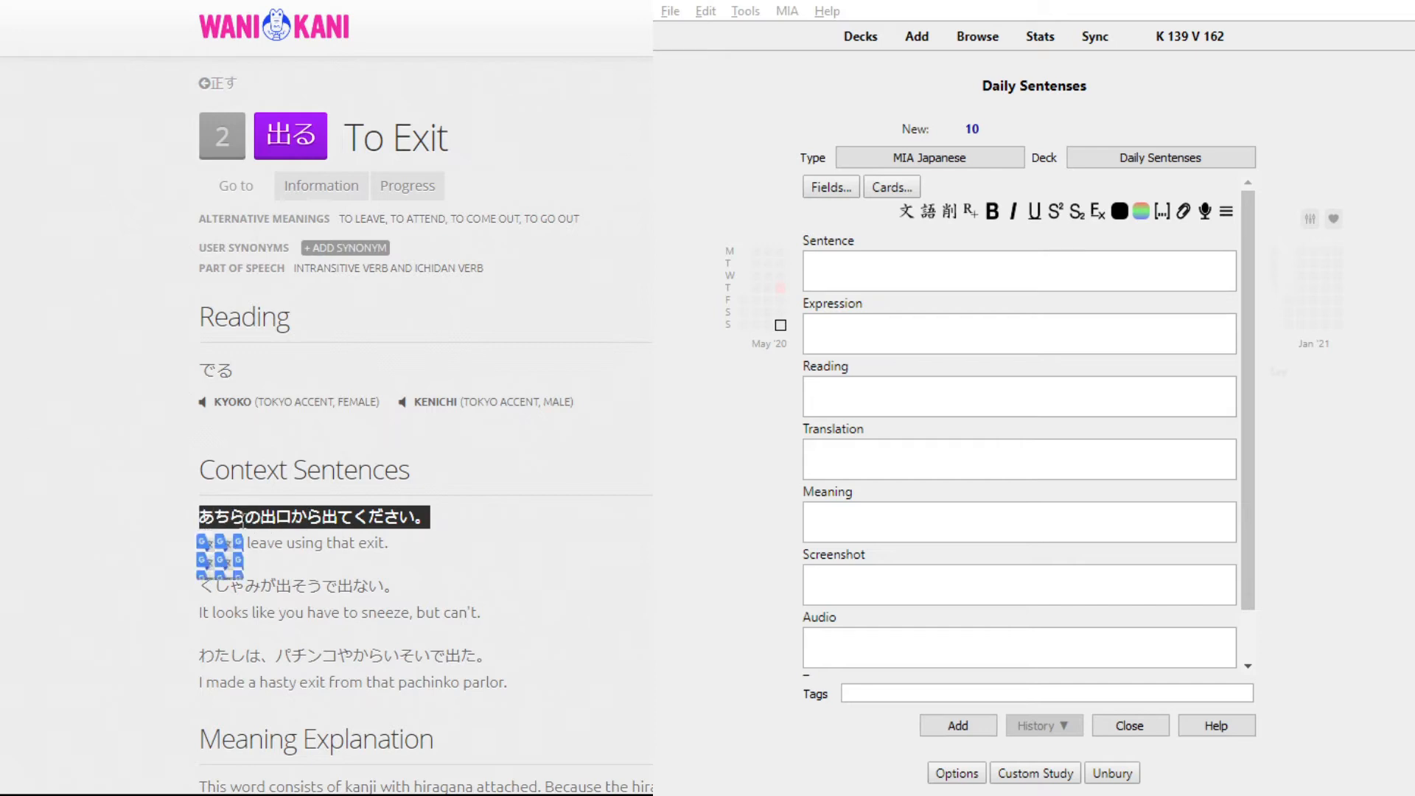
pyautogui.click(951, 337)
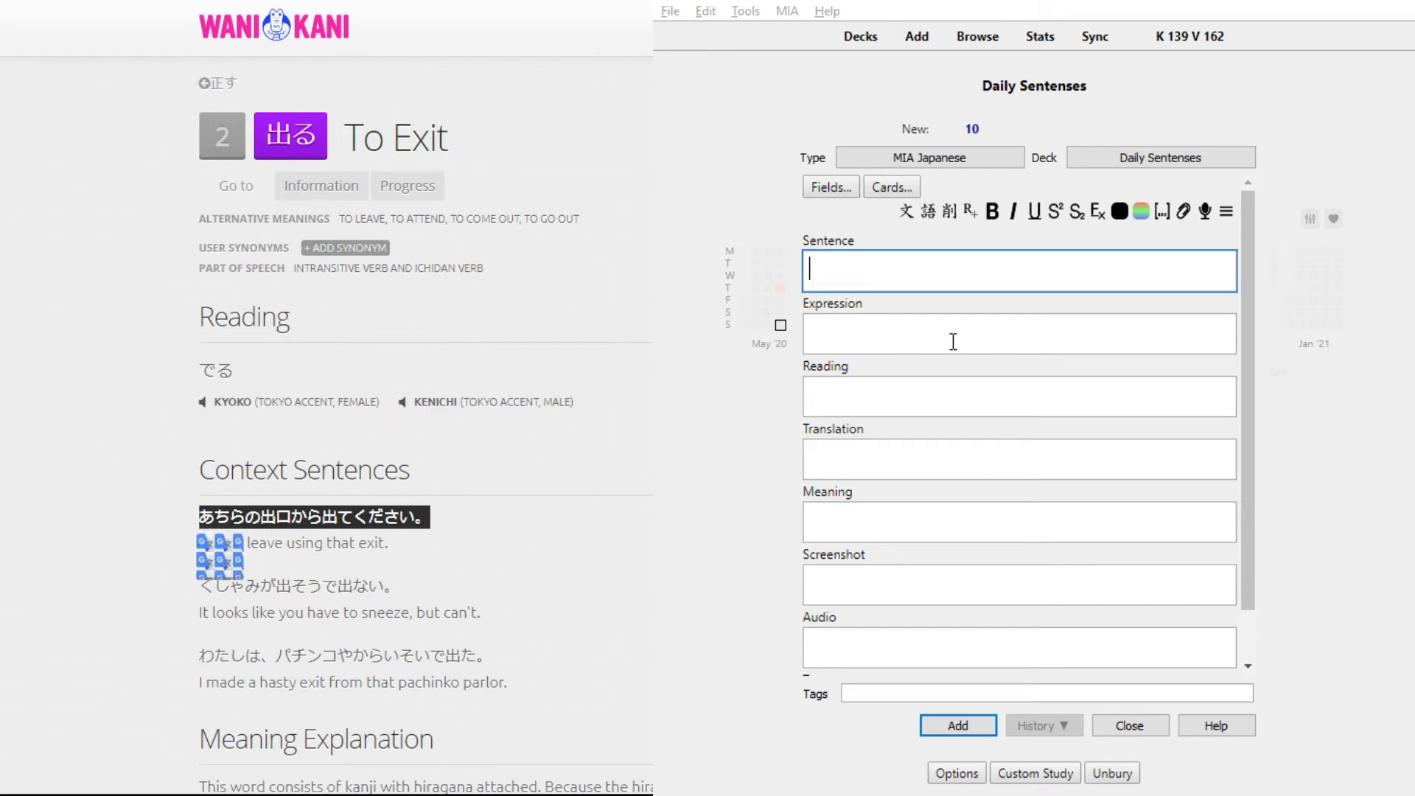
pyautogui.click(949, 278)
pyautogui.hotkey('ctrl', 'v')
pyautogui.hotkey('ctrl', 'a')
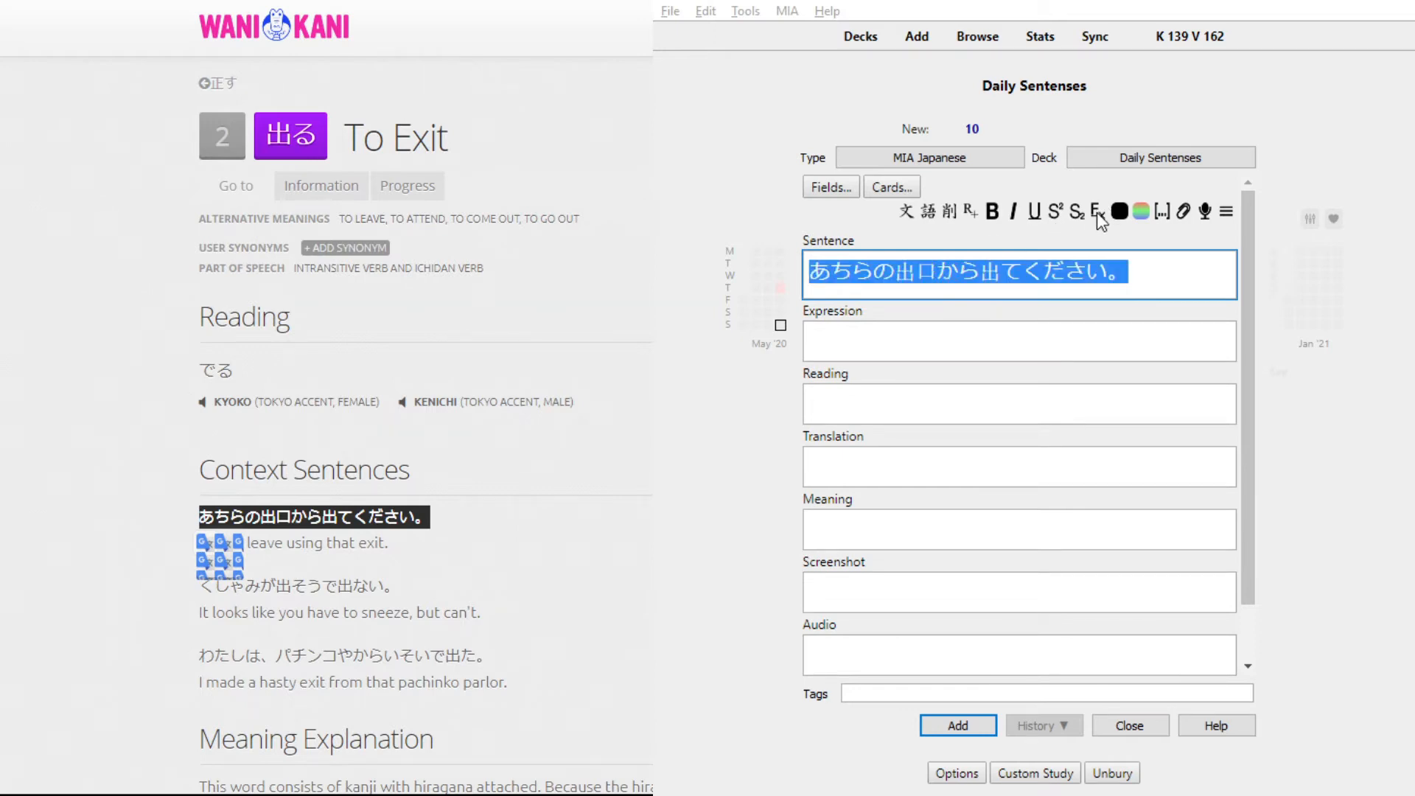
pyautogui.click(1049, 345)
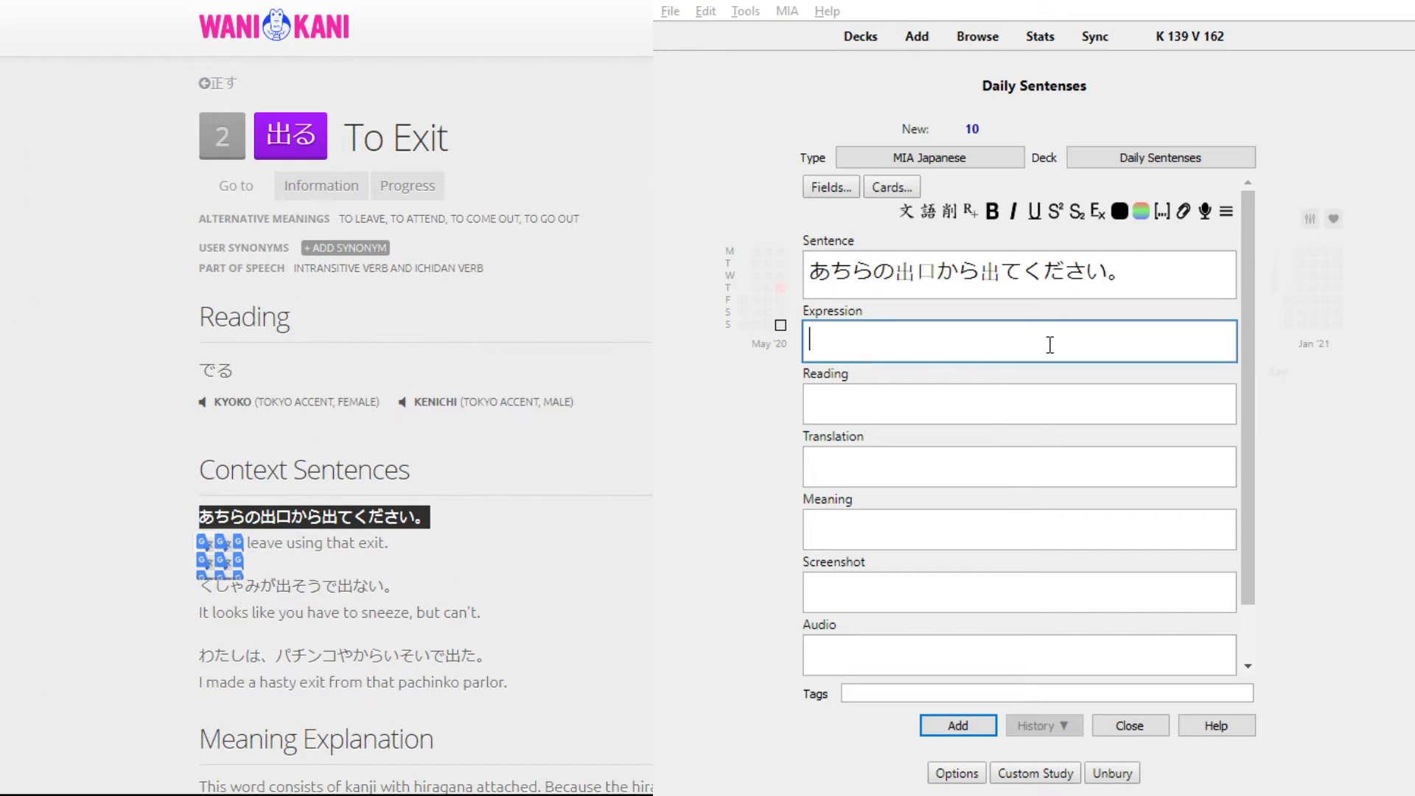
# - Copy the English translation "Please leave using that exit." into the Translation field and remove its formatting
pyautogui.moveTo(432, 543); pyautogui.dragTo(199, 546)
pyautogui.hotkey('ctrl', 'c')
pyautogui.hotkey('alt', 'Tab')
pyautogui.click(925, 455)
pyautogui.hotkey('ctrl', 'v')
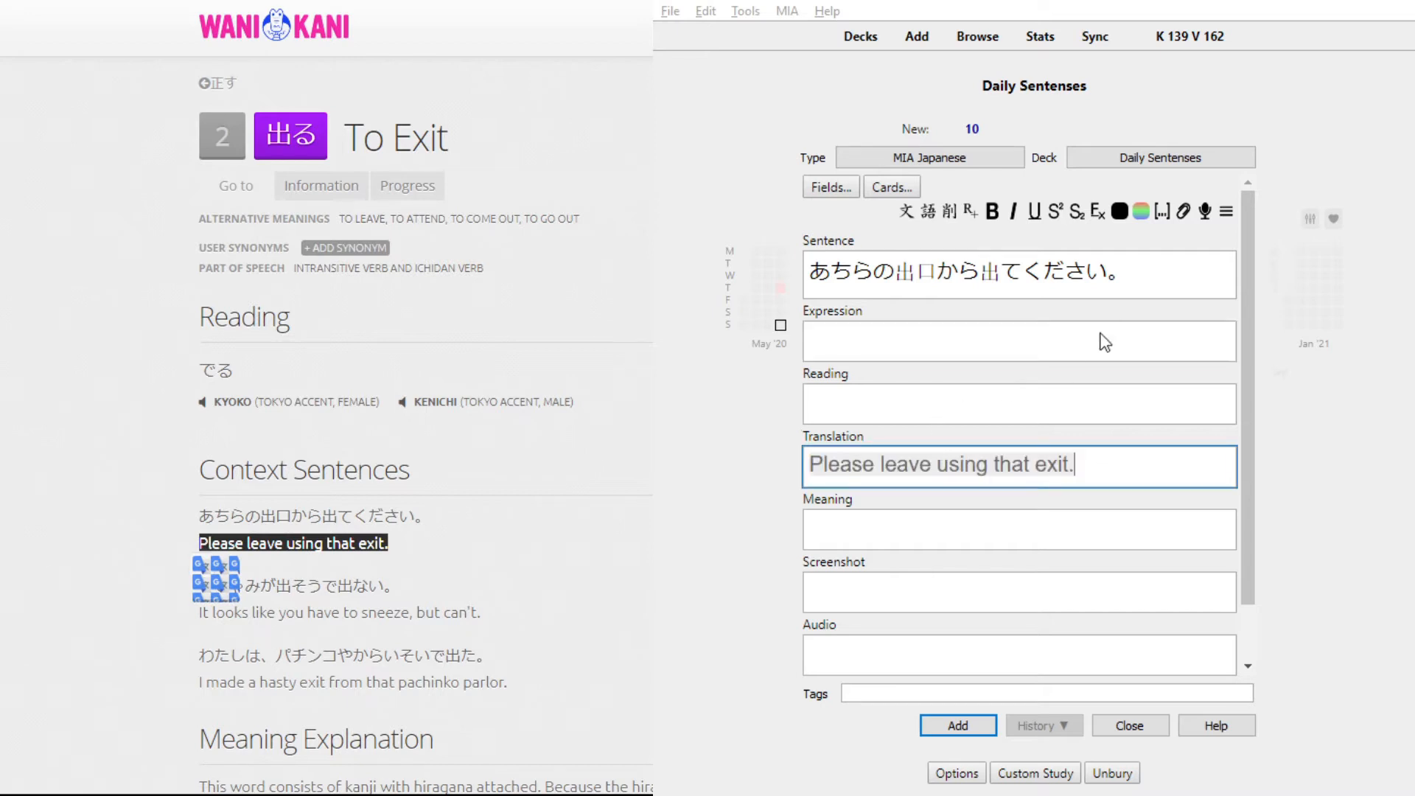
pyautogui.tripleClick(1029, 457)
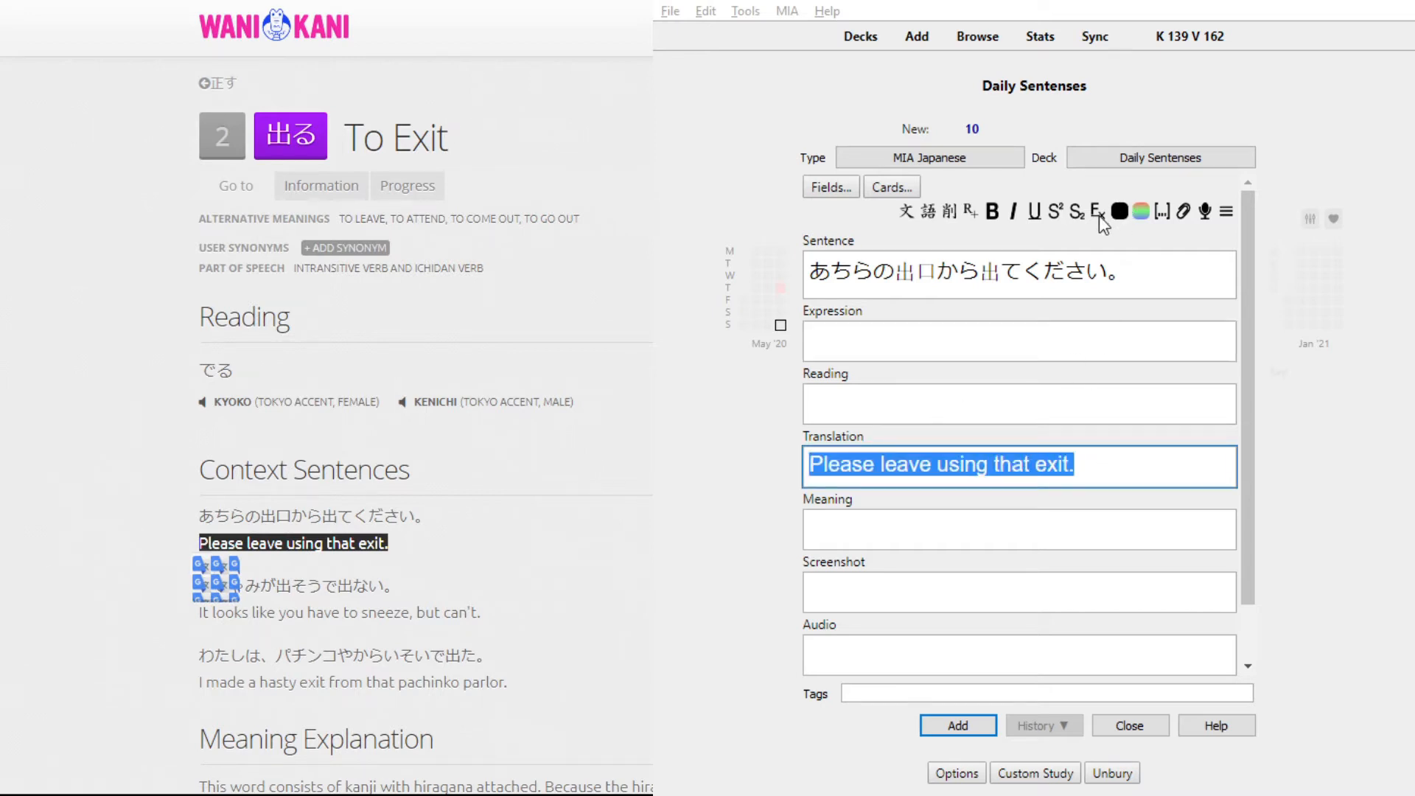
pyautogui.click(1023, 344)
# - Enter 出る as the Expression and generate the Reading with pitch accent as 出[で,でる;k1]る
pyautogui.click(452, 555)
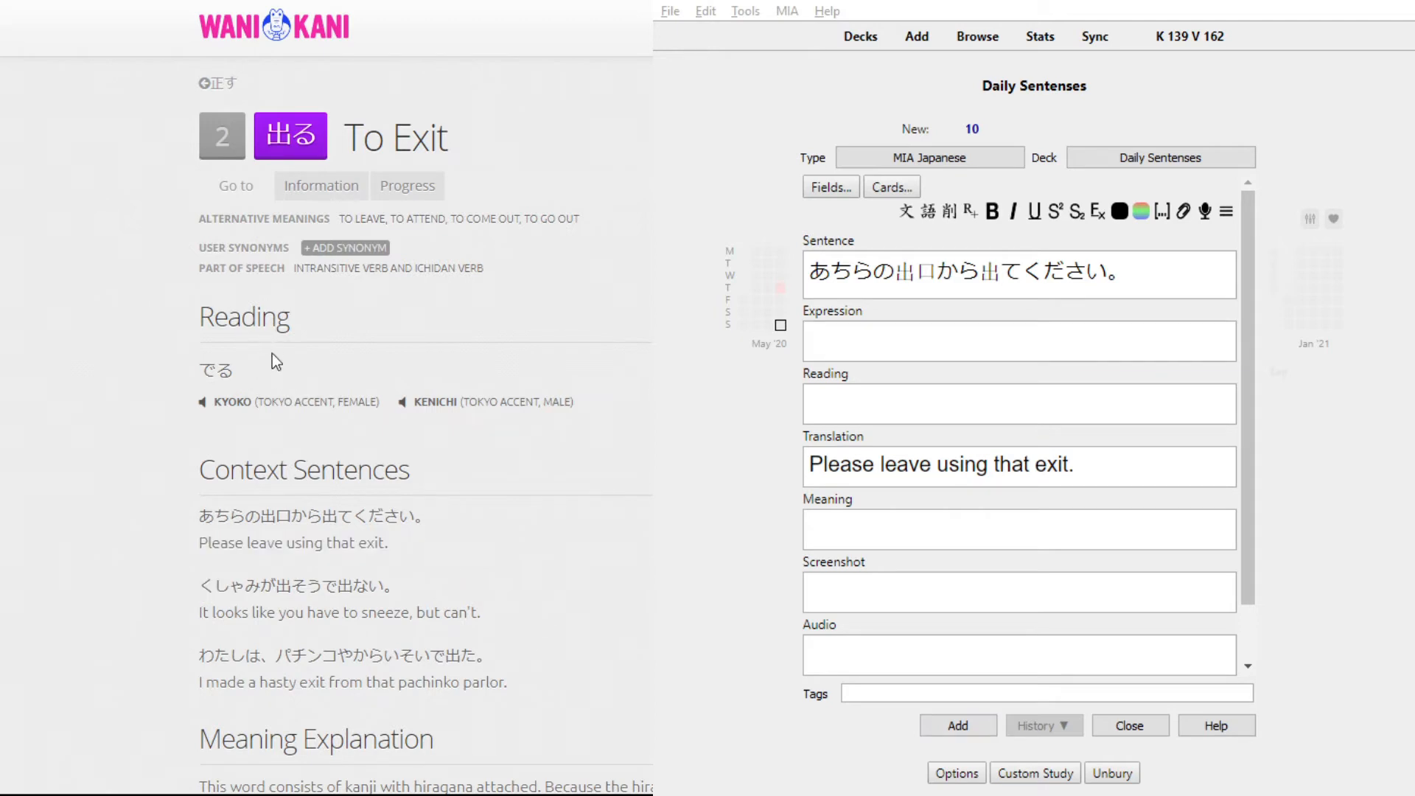
pyautogui.hotkey('alt', 'Tab')
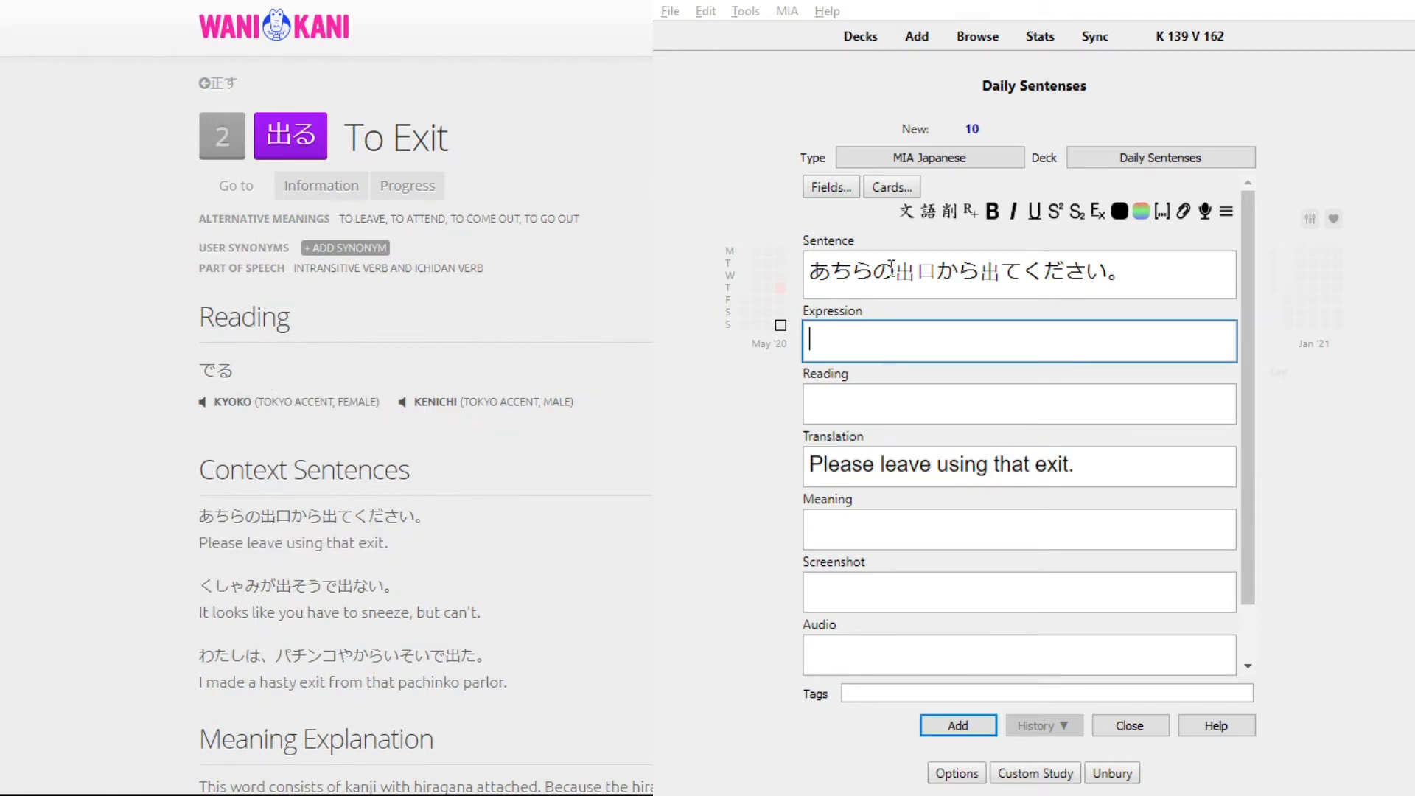
pyautogui.write('でる')
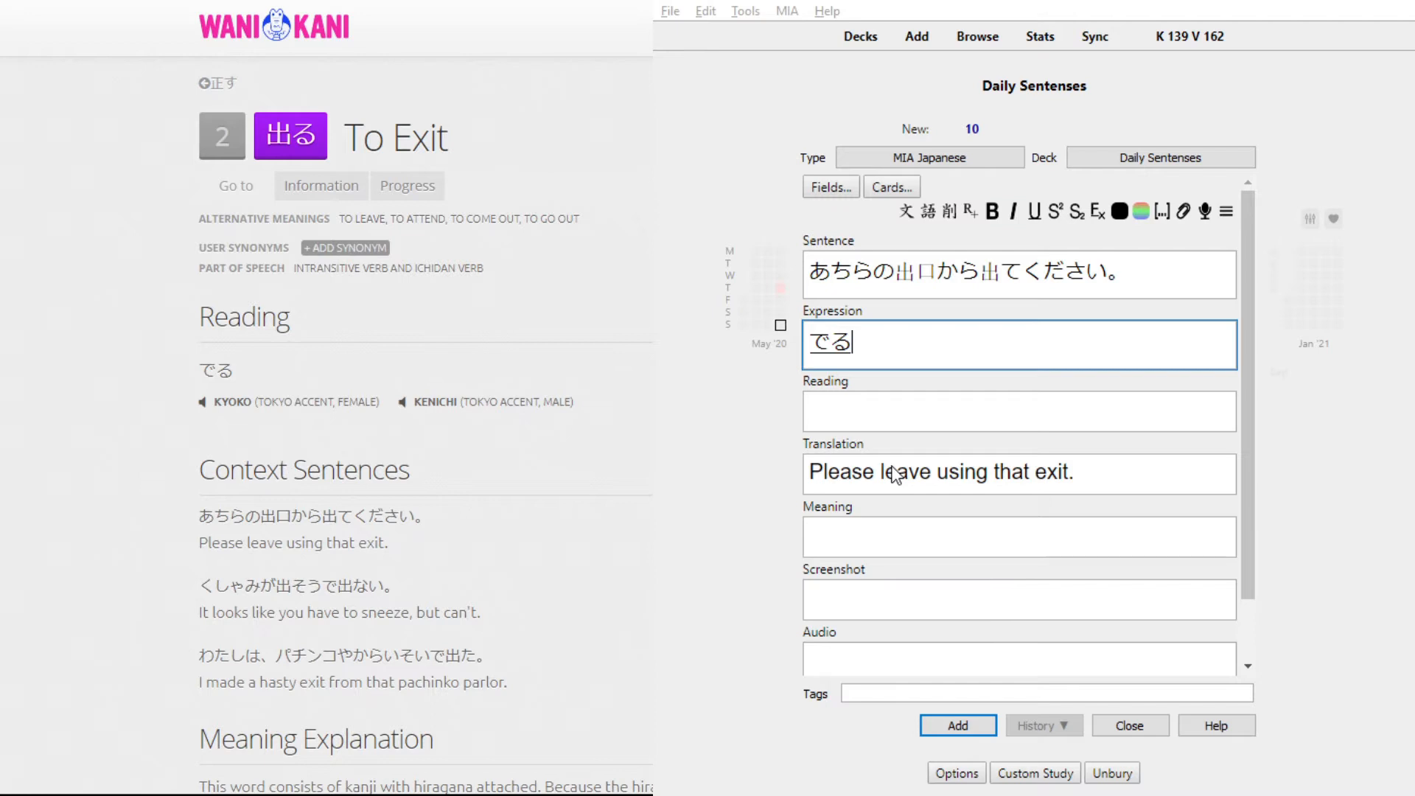
pyautogui.press('space')
pyautogui.click(876, 405)
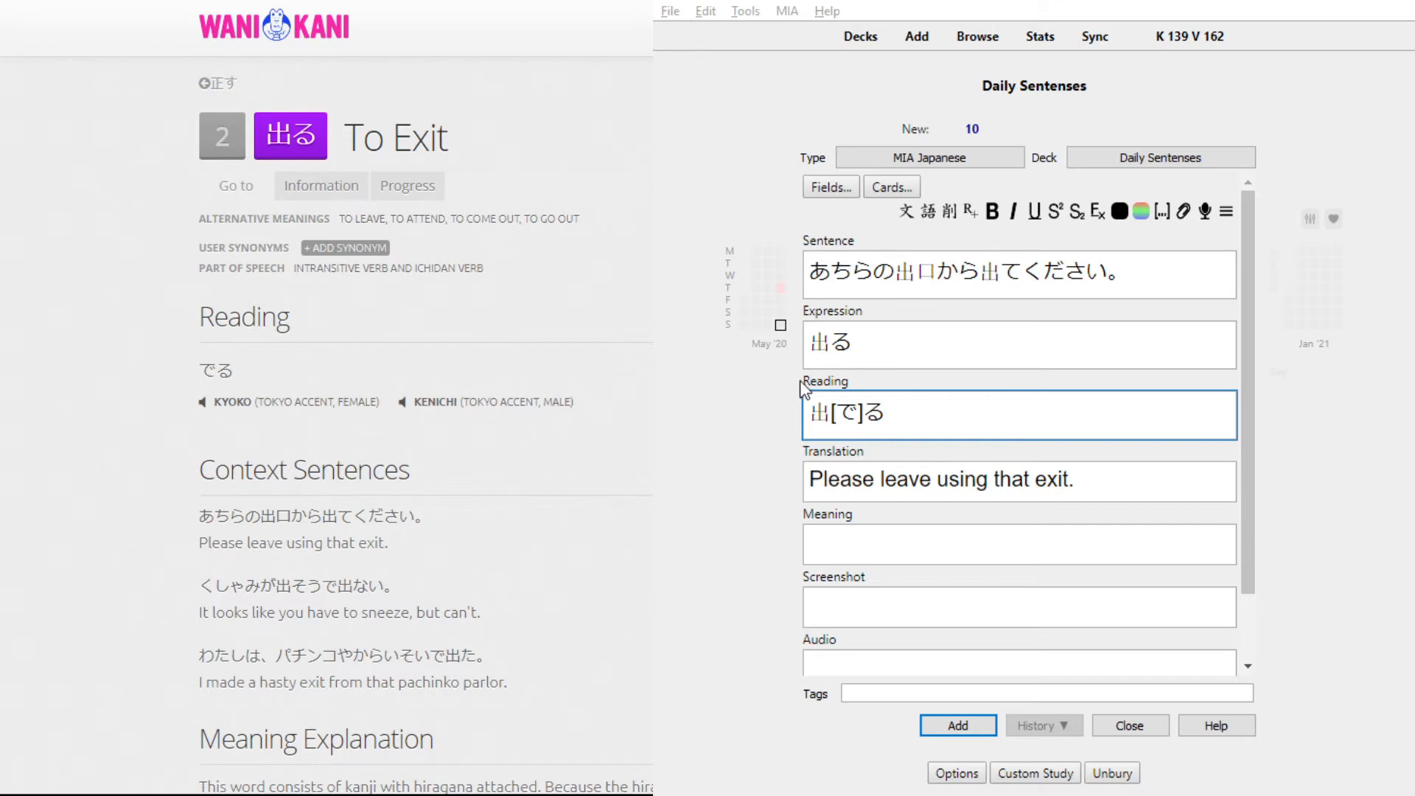
pyautogui.click(907, 212)
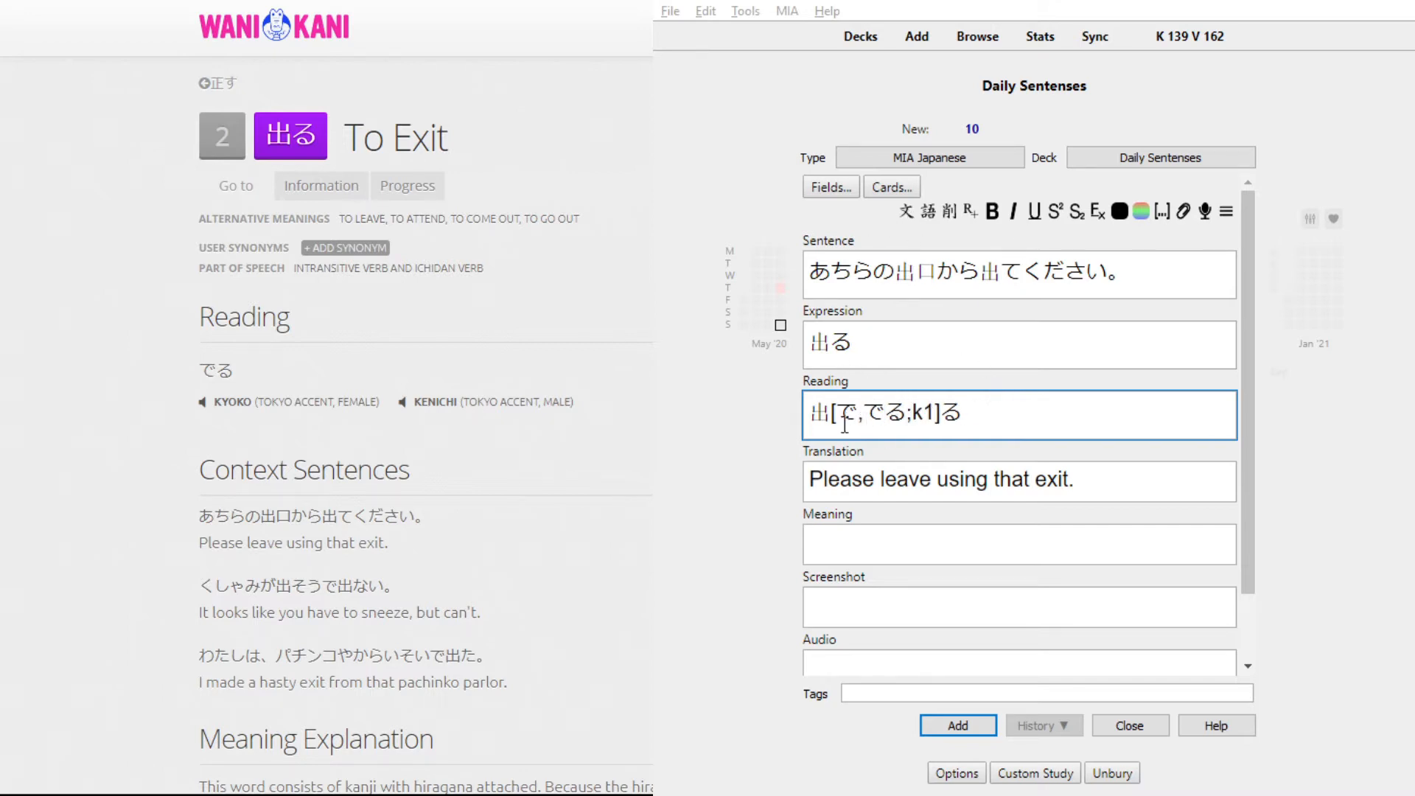
# - Try "To Exit" as a manually entered definition in the Meaning field
pyautogui.click(863, 550)
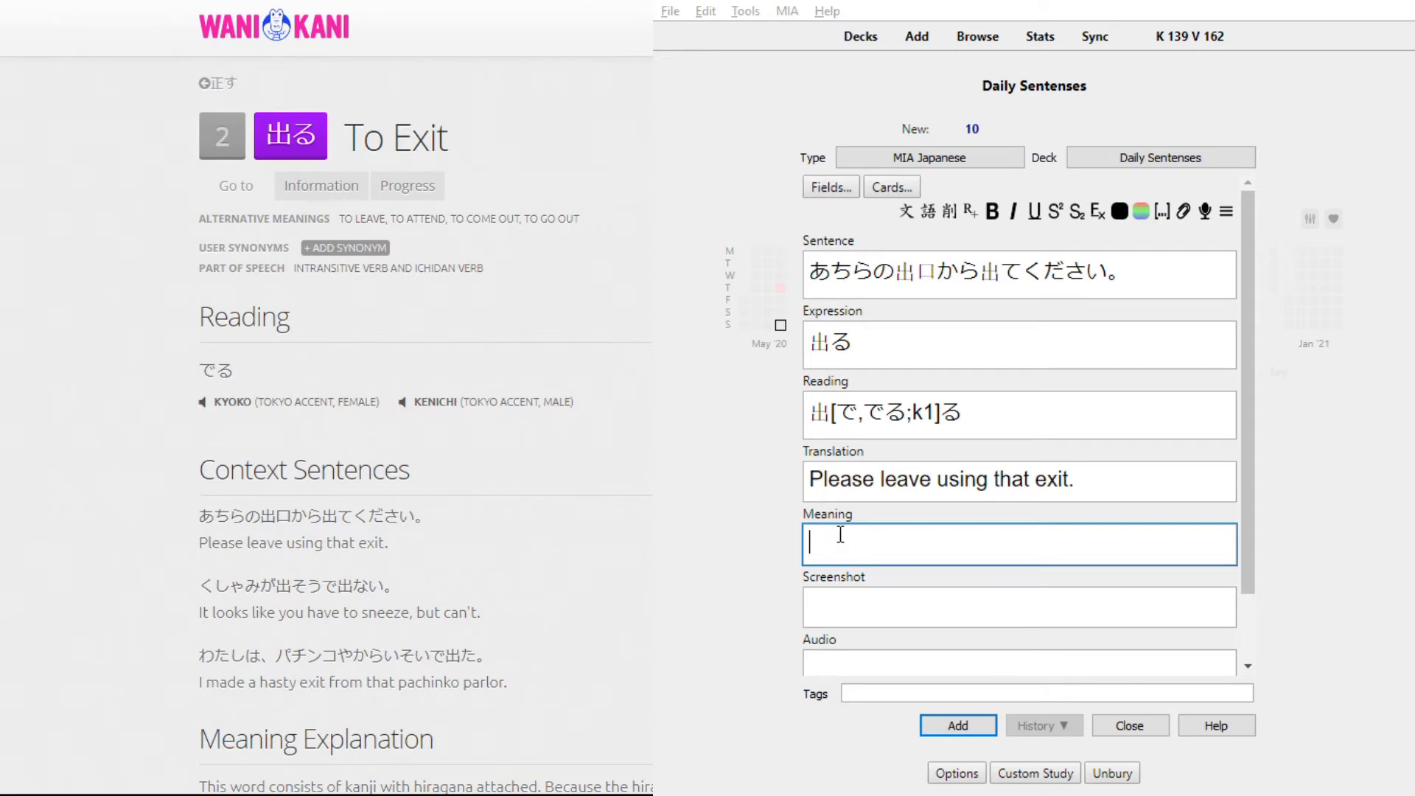
pyautogui.write('To Exit')
pyautogui.press('Return')
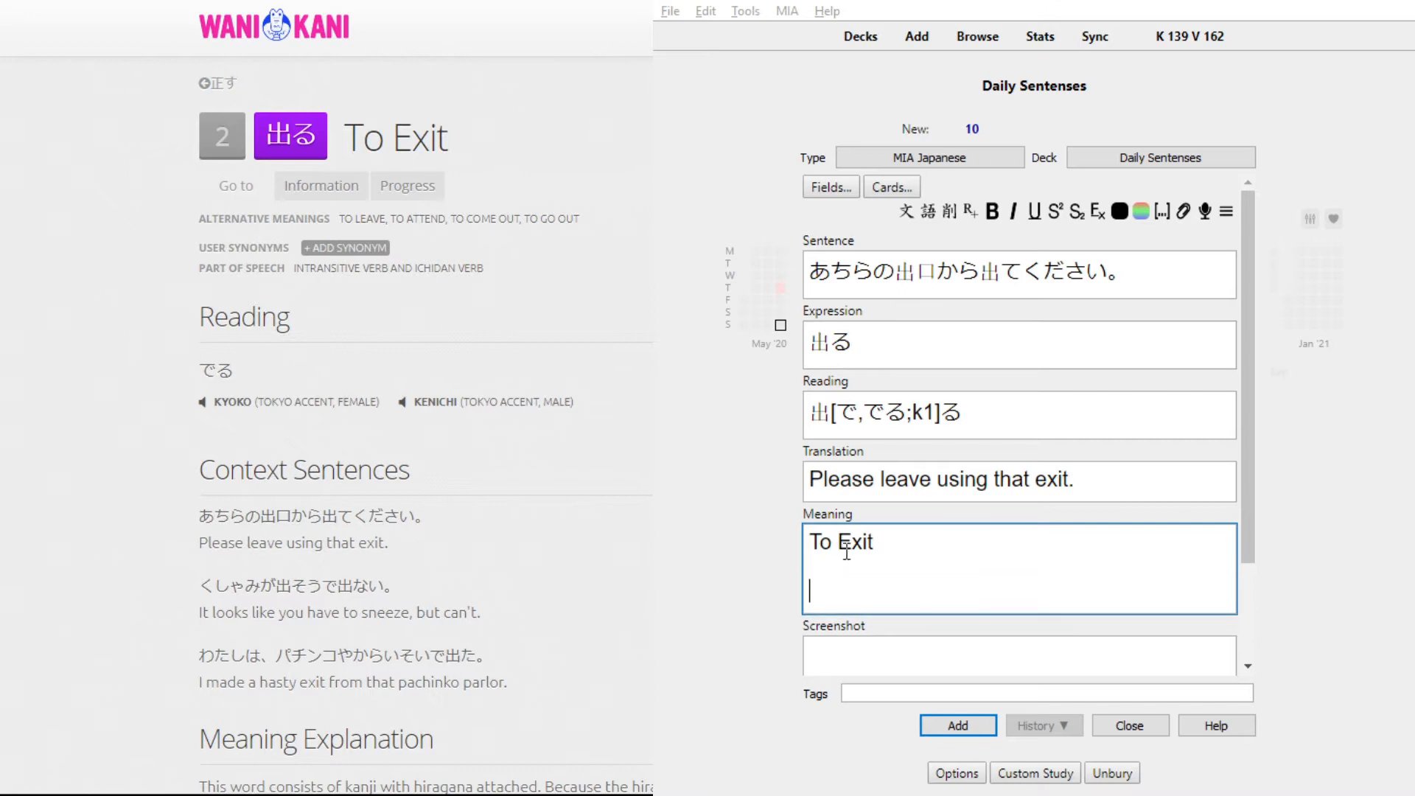
pyautogui.click(875, 542)
pyautogui.moveTo(875, 542); pyautogui.dragTo(805, 555)
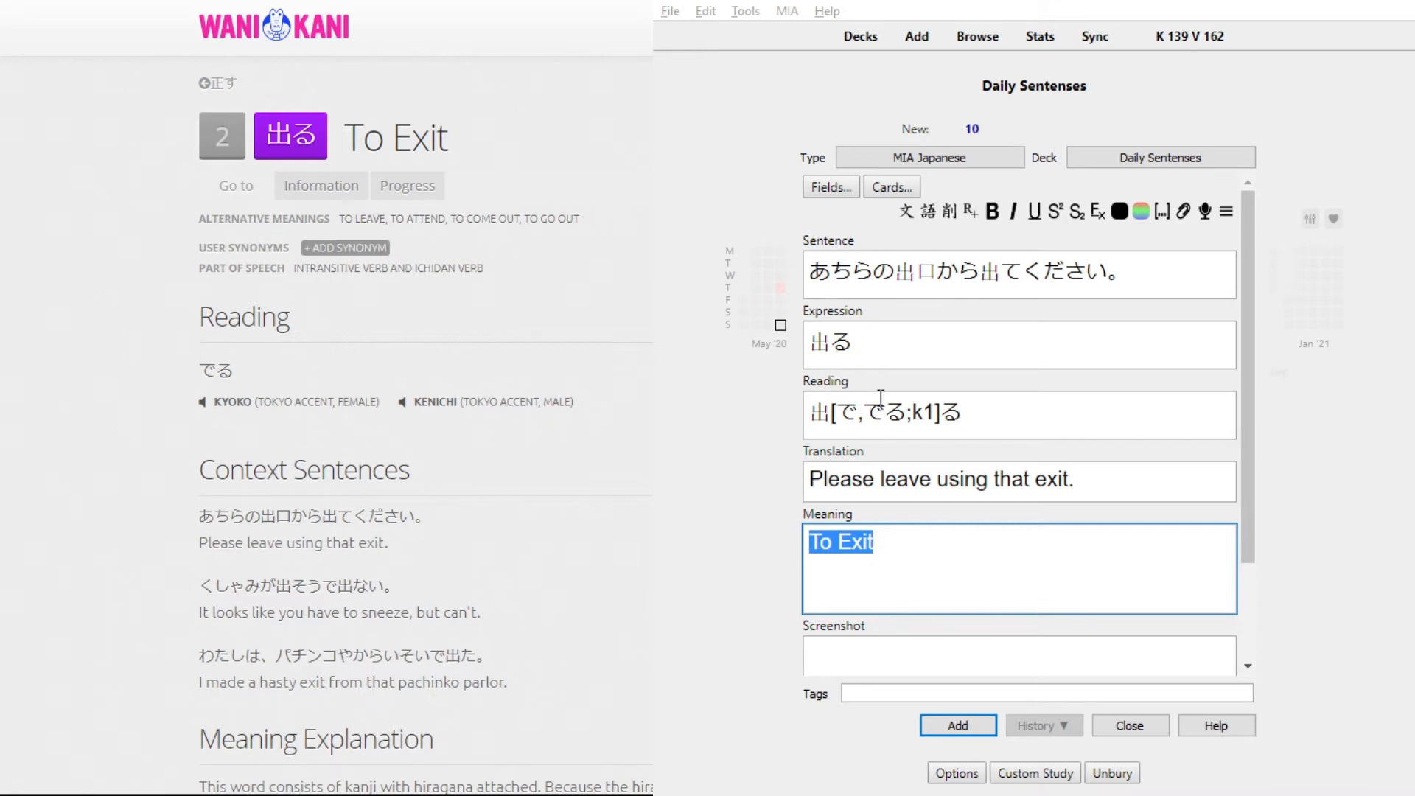
# - Look up the note's expression 出る in the Yomichan dictionary search
pyautogui.moveTo(861, 338); pyautogui.dragTo(802, 347)
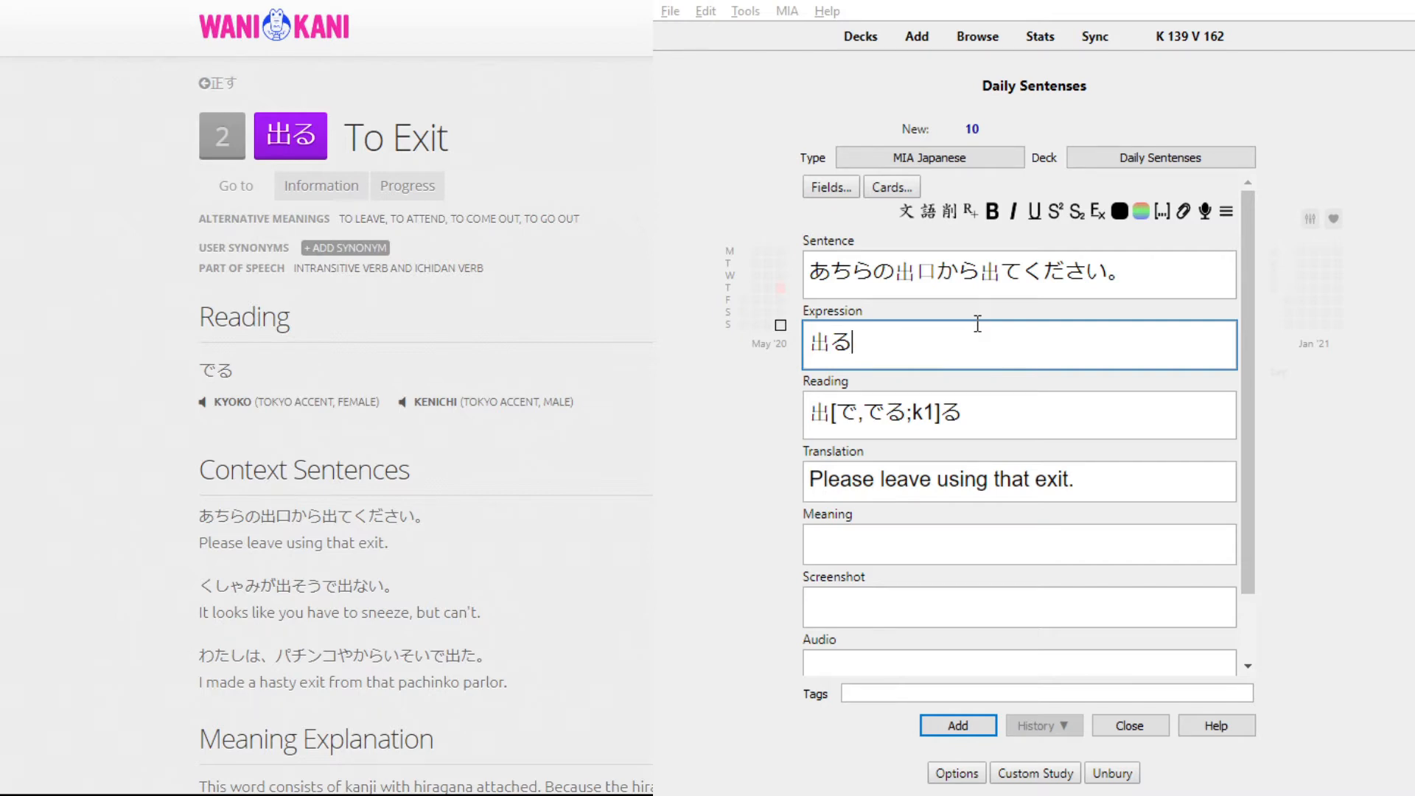
pyautogui.hotkey('ctrl', 'a')
pyautogui.hotkey('ctrl', 's')
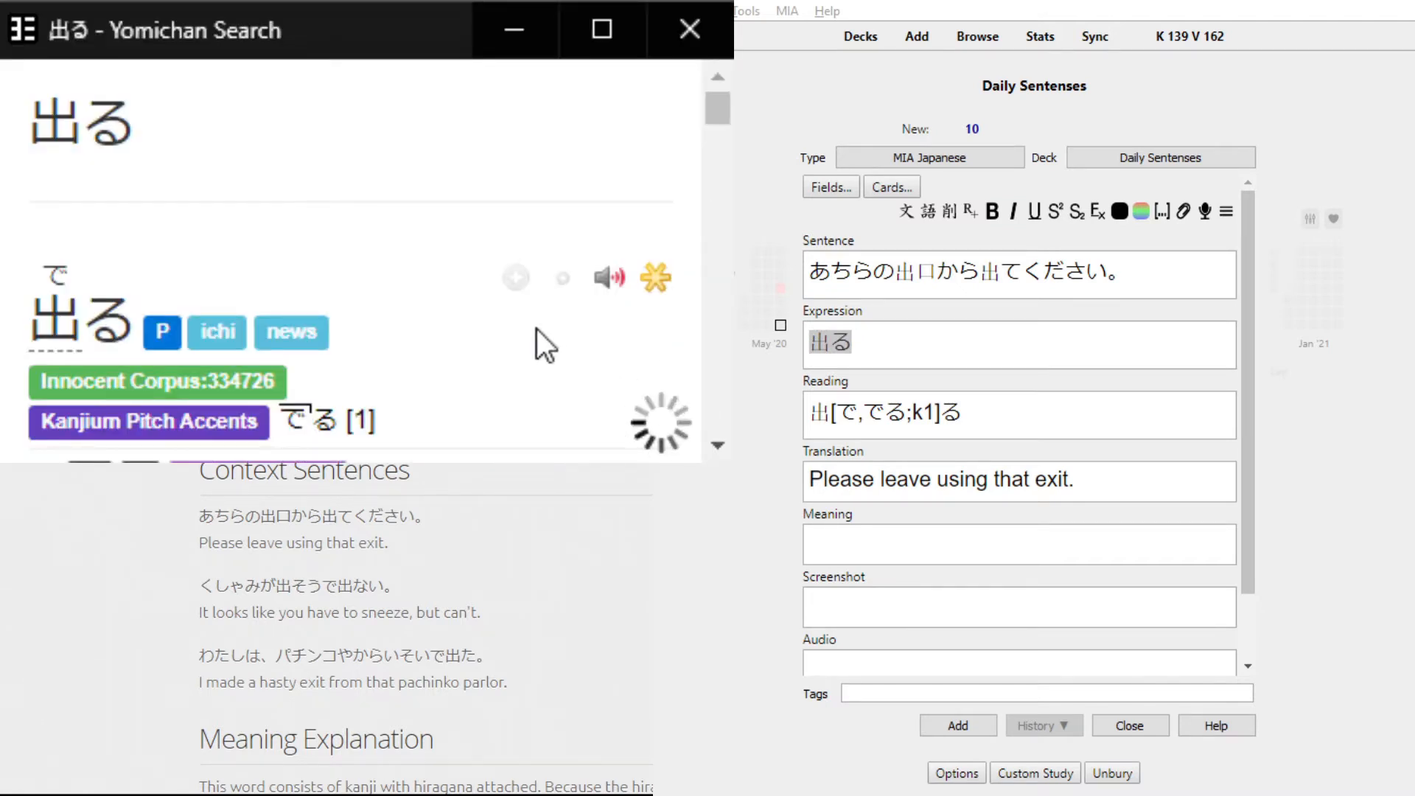
pyautogui.scroll(-2, 82, 230)
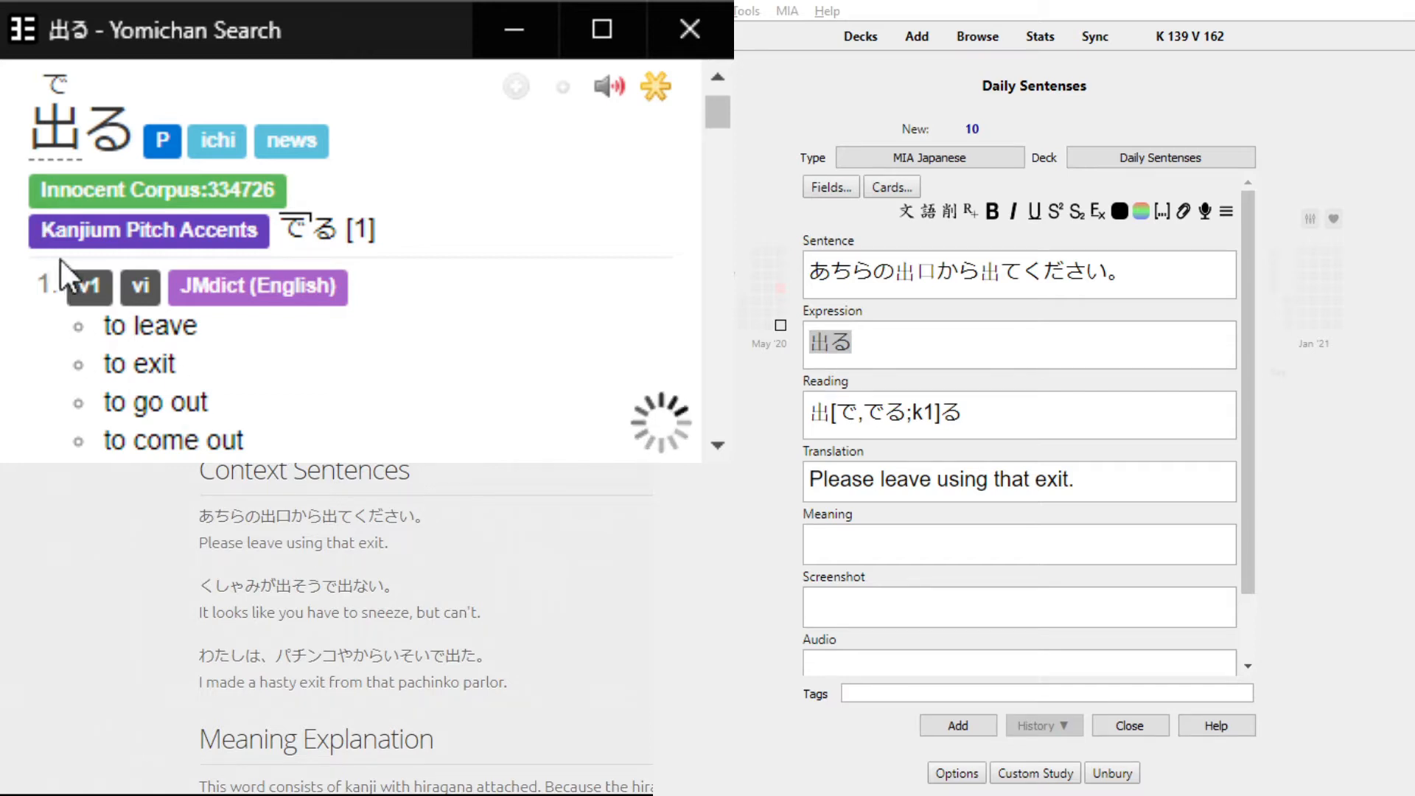
# - Copy the 出る dictionary entries from Kanjium Pitch Accents through the last KireiCake sense into the Meaning field
pyautogui.moveTo(40, 235); pyautogui.dragTo(670, 231)
pyautogui.scroll(-10, 489, 316)
pyautogui.scroll(-15, 478, 308)
pyautogui.scroll(3, 473, 308)
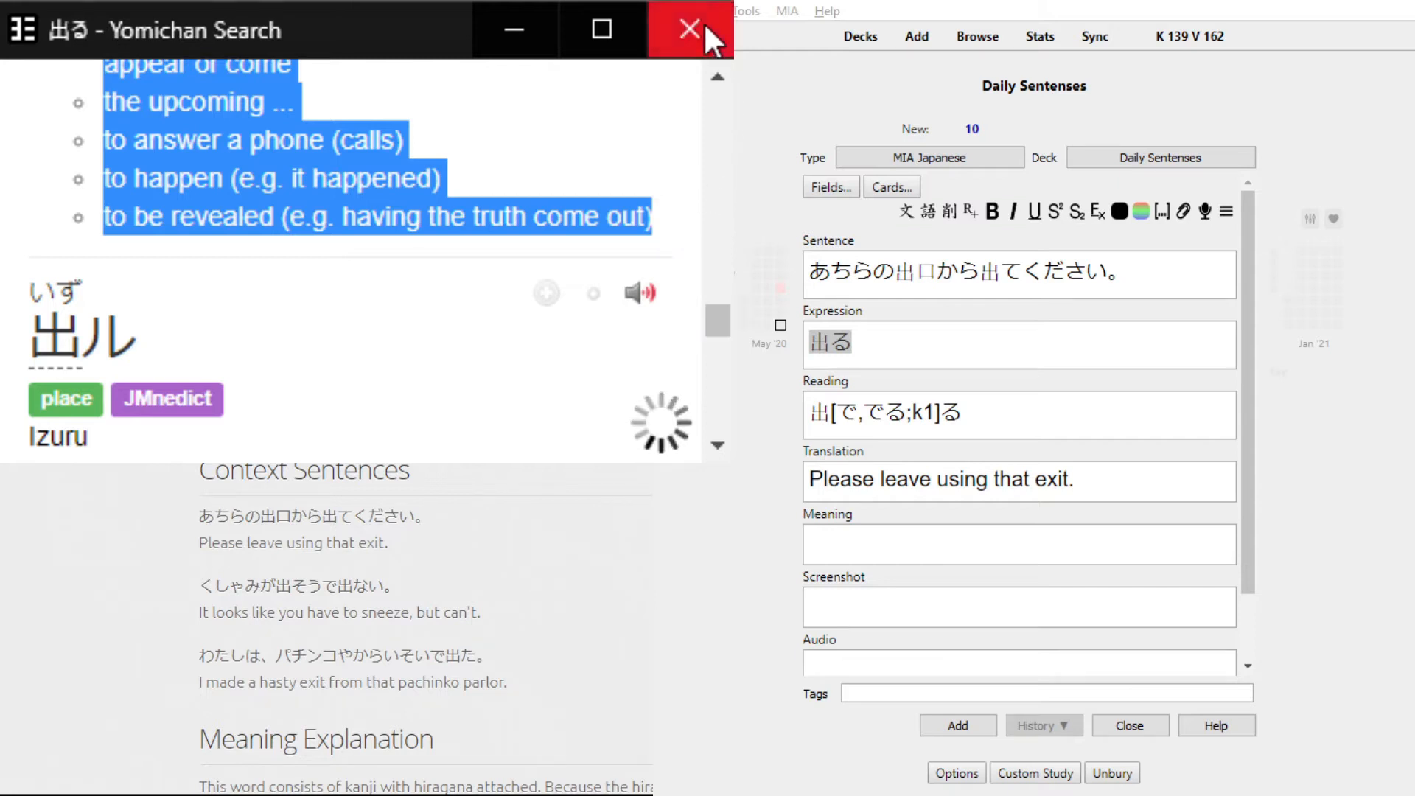
pyautogui.click(690, 29)
pyautogui.click(921, 541)
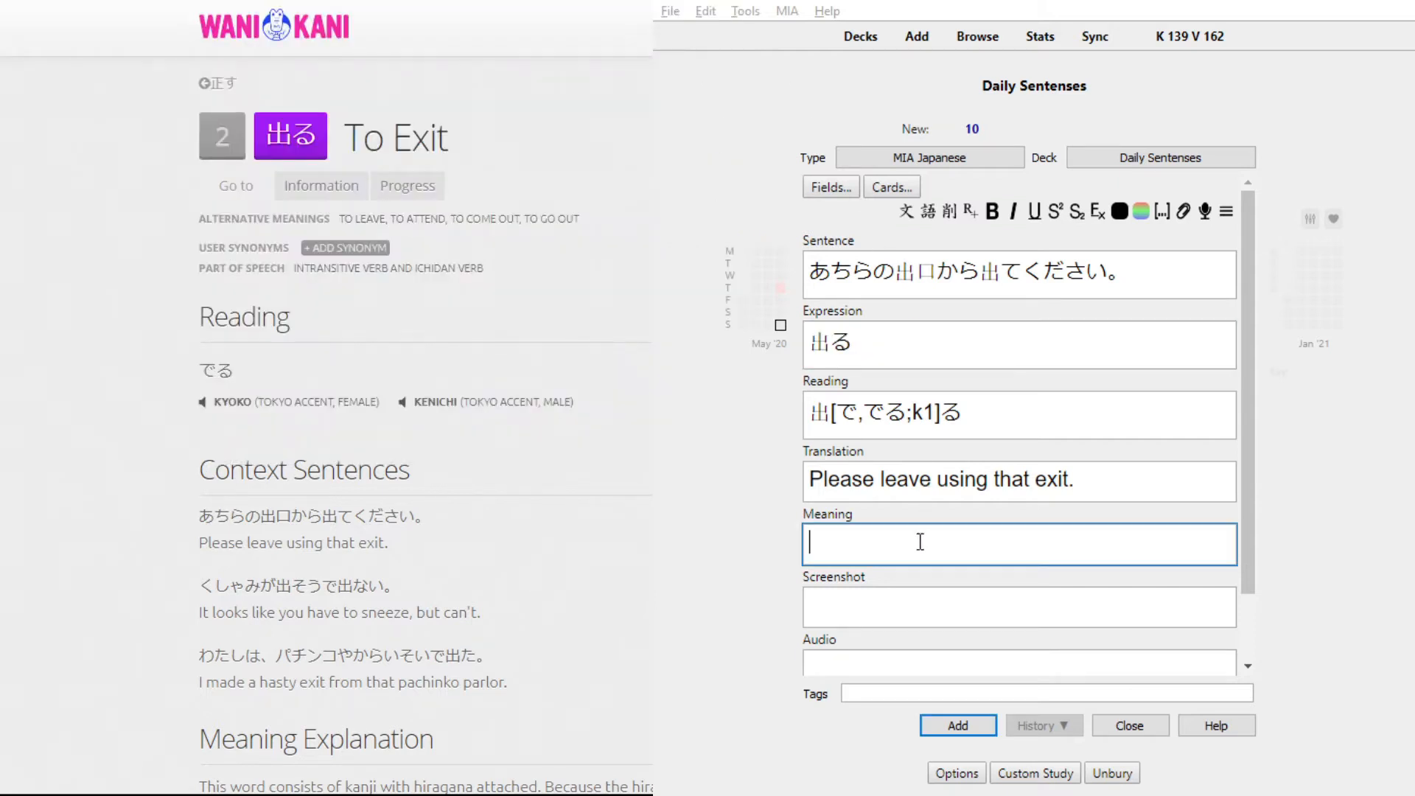
pyautogui.hotkey('ctrl', 'v')
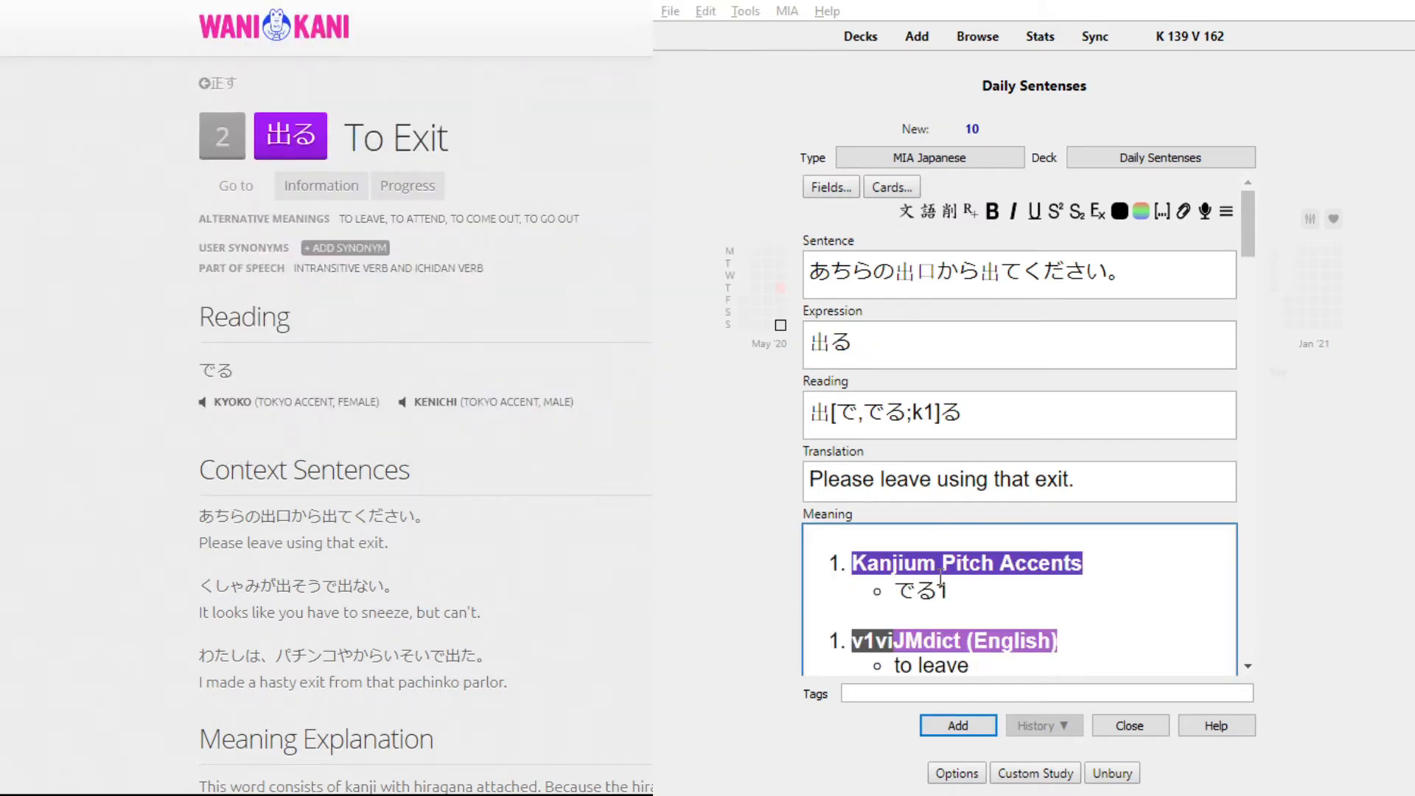
# - Look through all the dictionary definitions in the Meaning field and return to the start of the note
pyautogui.scroll(-8, 929, 545)
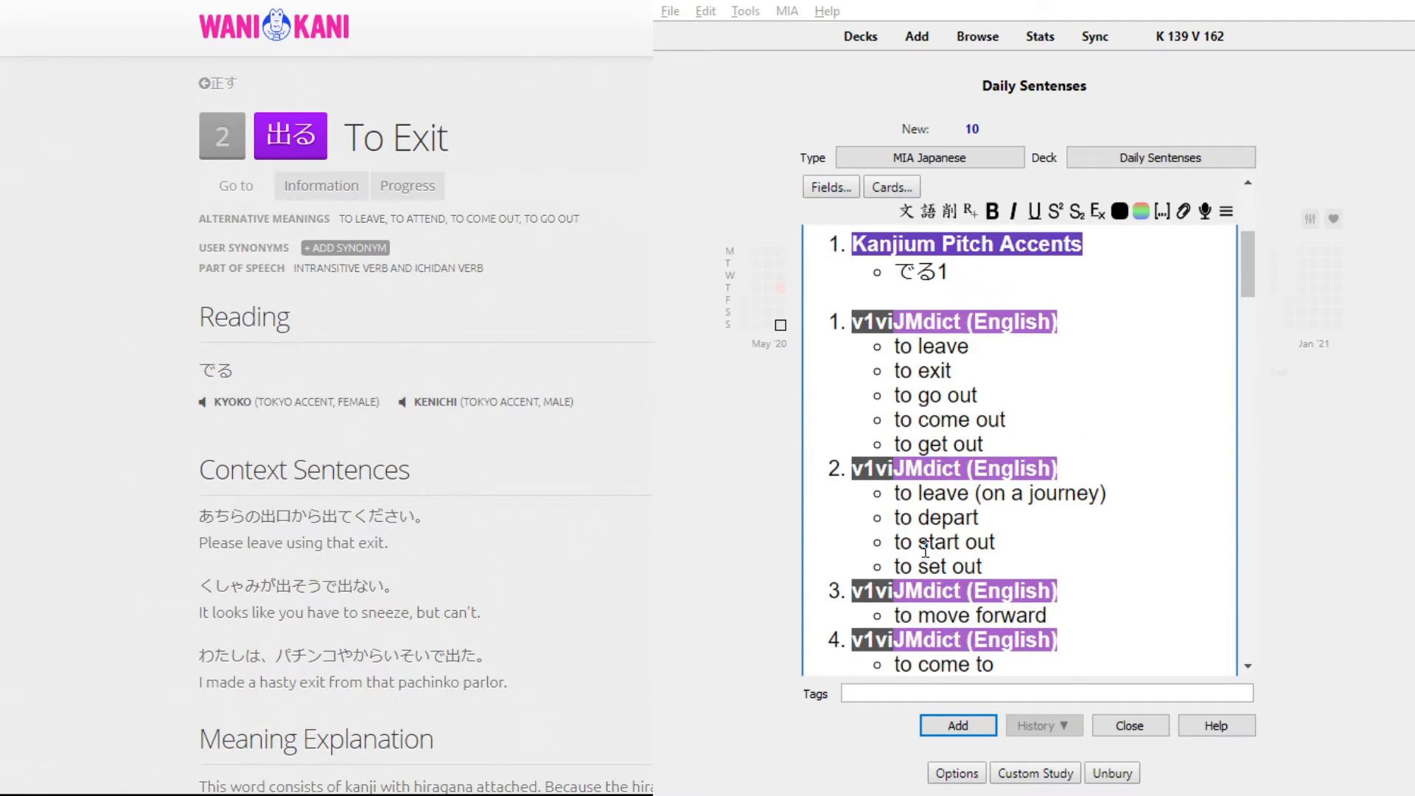
pyautogui.scroll(-20, 951, 527)
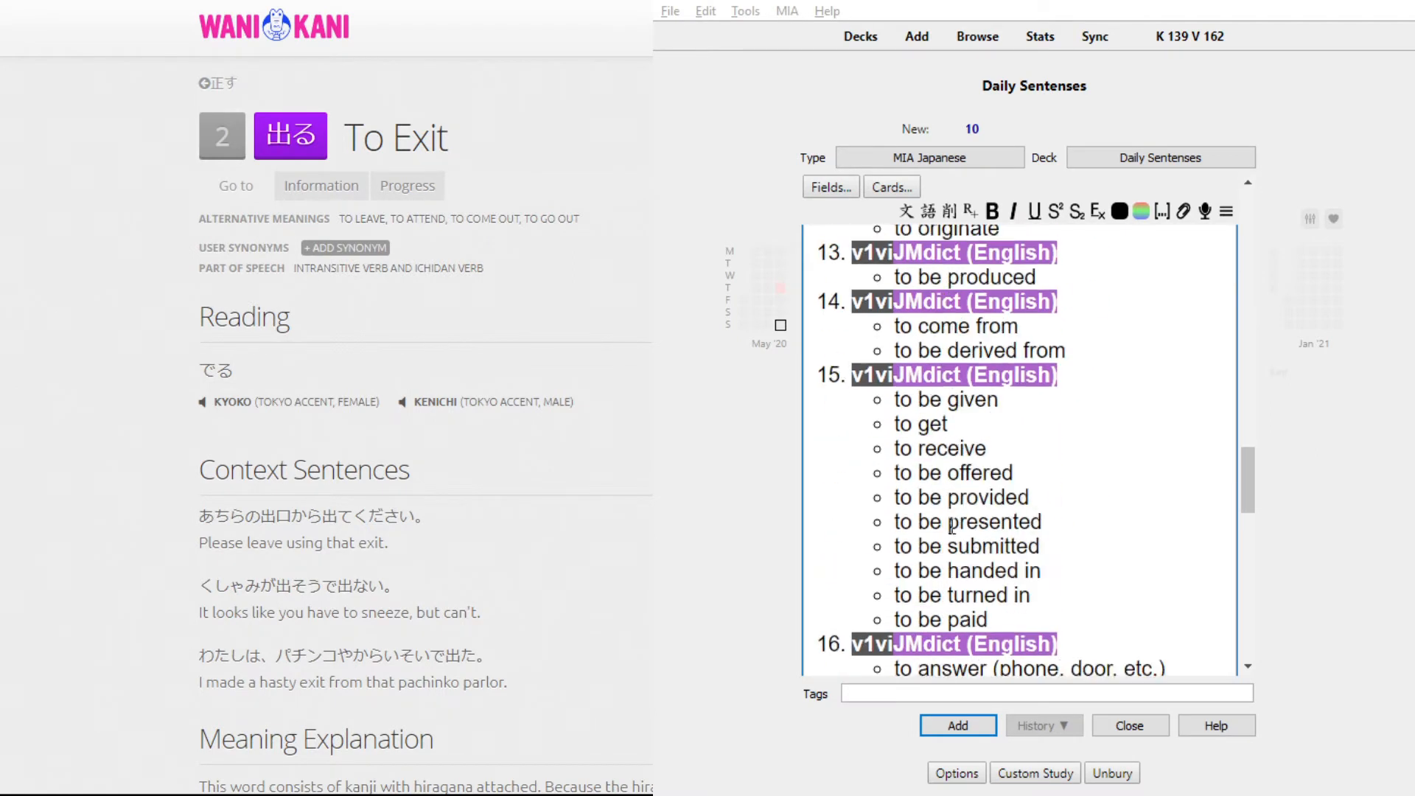
pyautogui.scroll(-10, 951, 528)
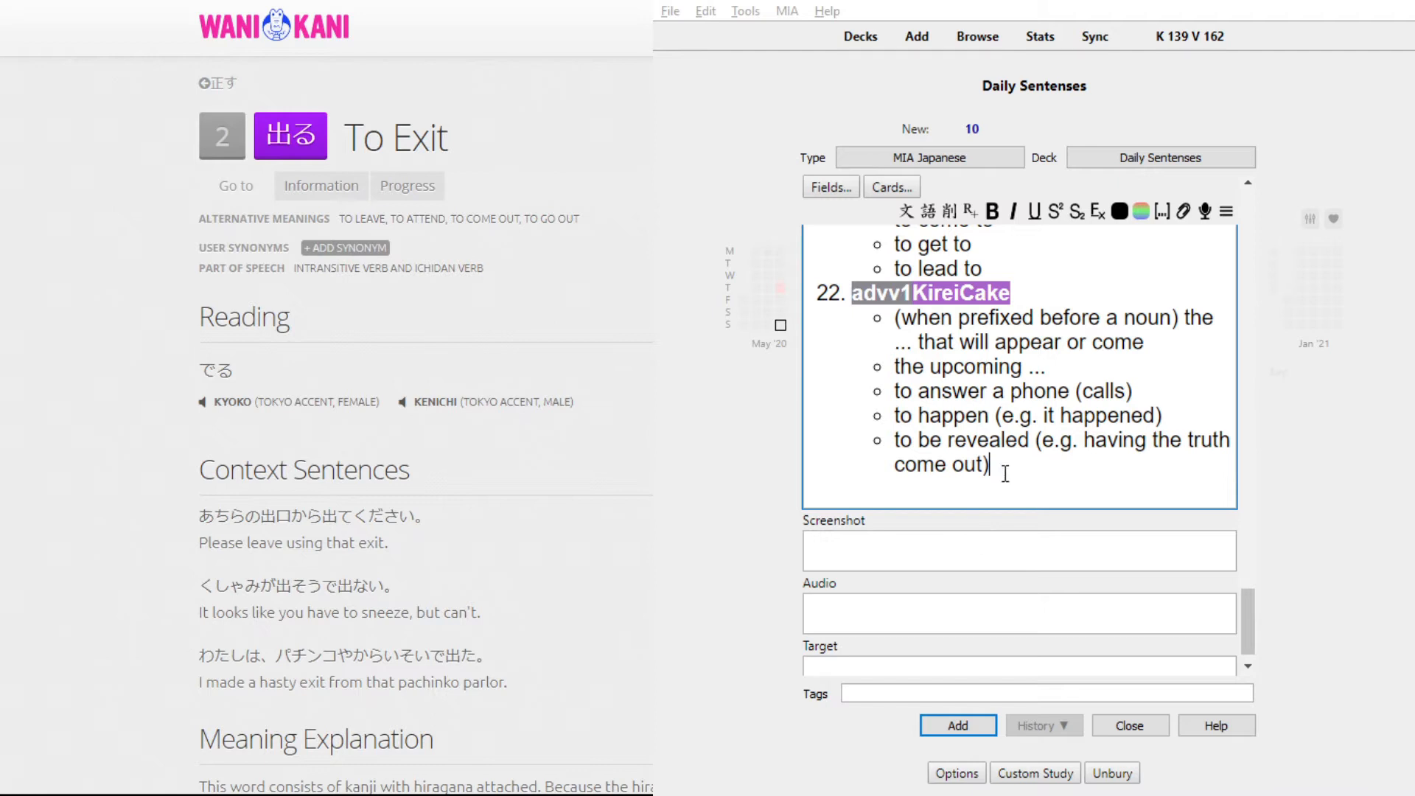
pyautogui.scroll(3, 1004, 447)
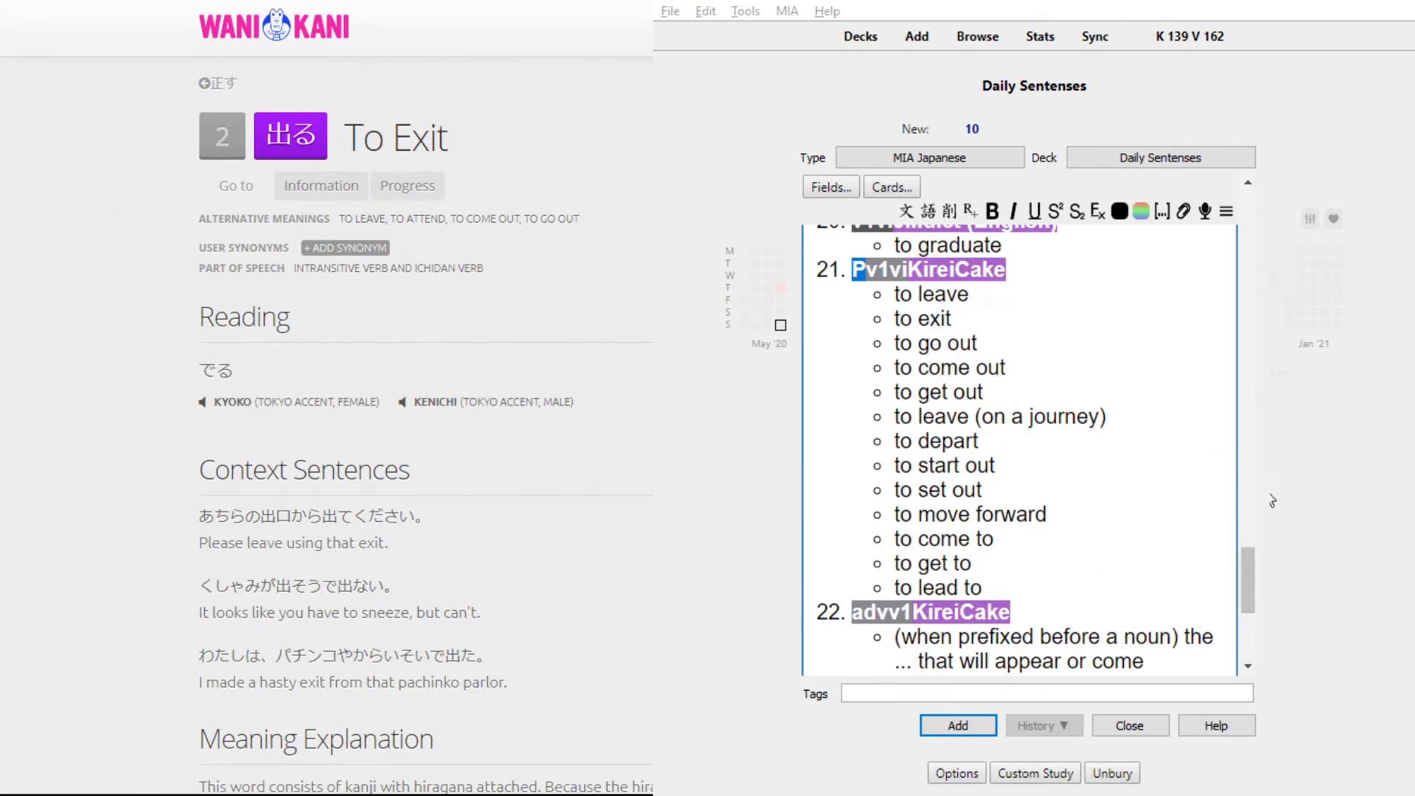
pyautogui.moveTo(1248, 583); pyautogui.dragTo(1248, 221)
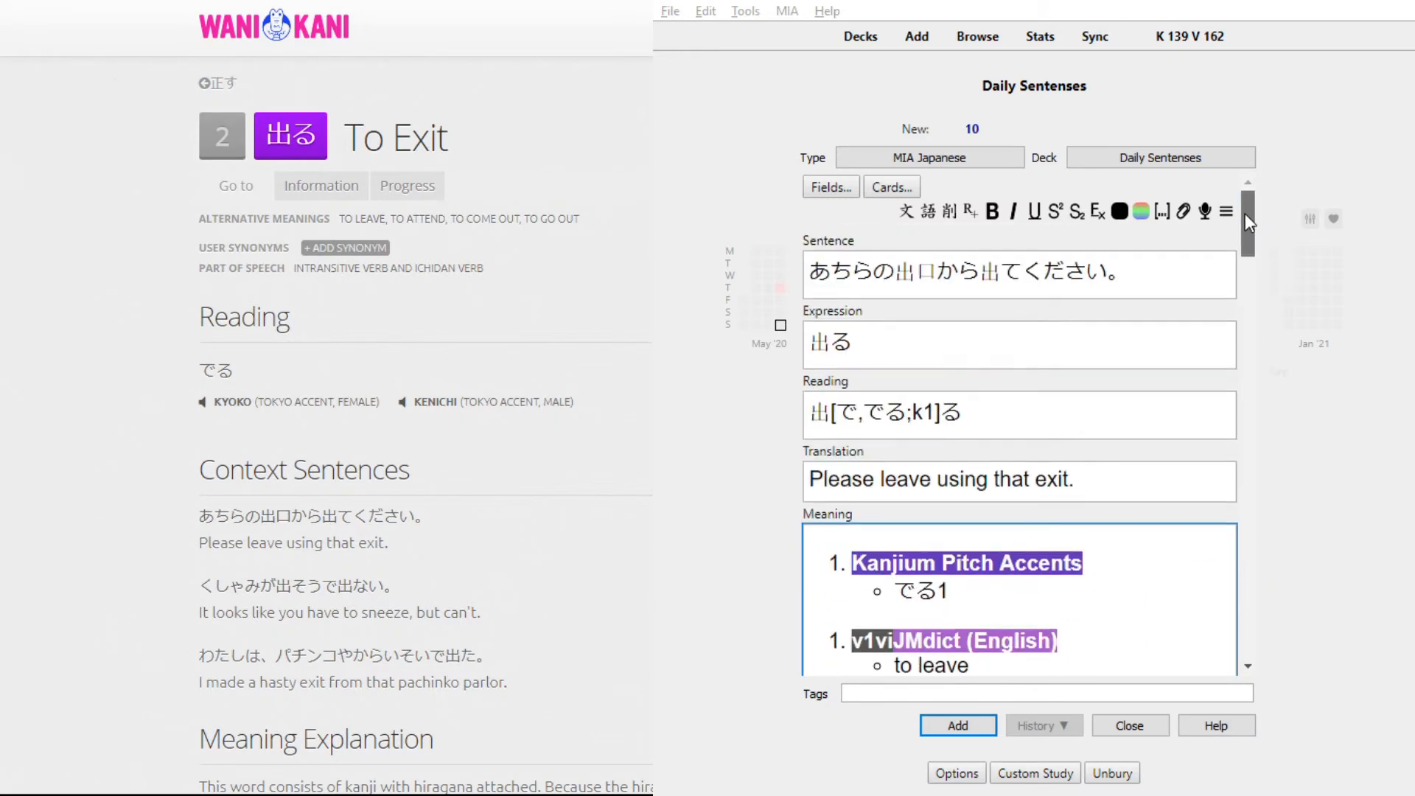
# - Look up the note's expression 出る in the Forvo audio dictionary
pyautogui.click(866, 353)
pyautogui.moveTo(867, 354); pyautogui.dragTo(808, 348)
pyautogui.hotkey('ctrl', 'c')
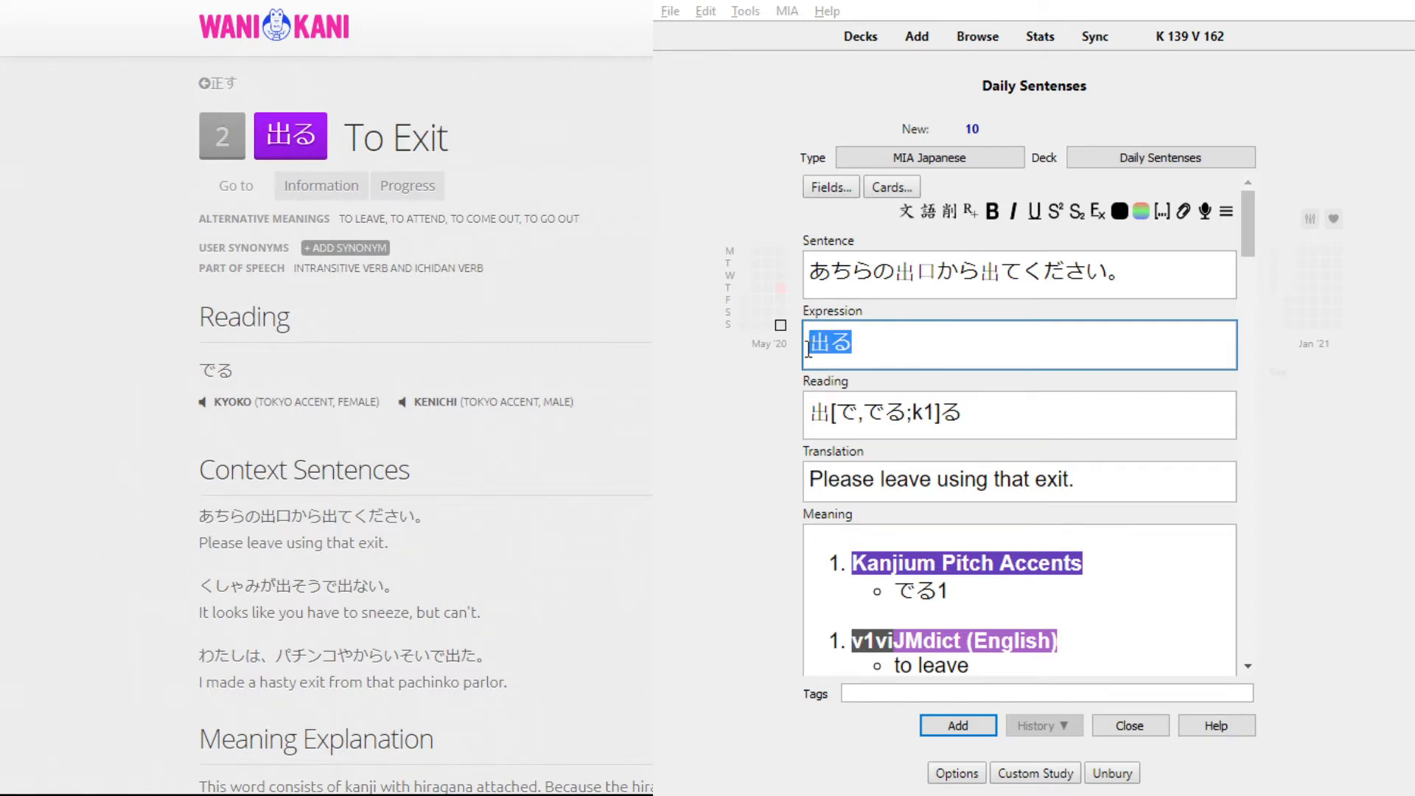
pyautogui.hotkey('ctrl', 's')
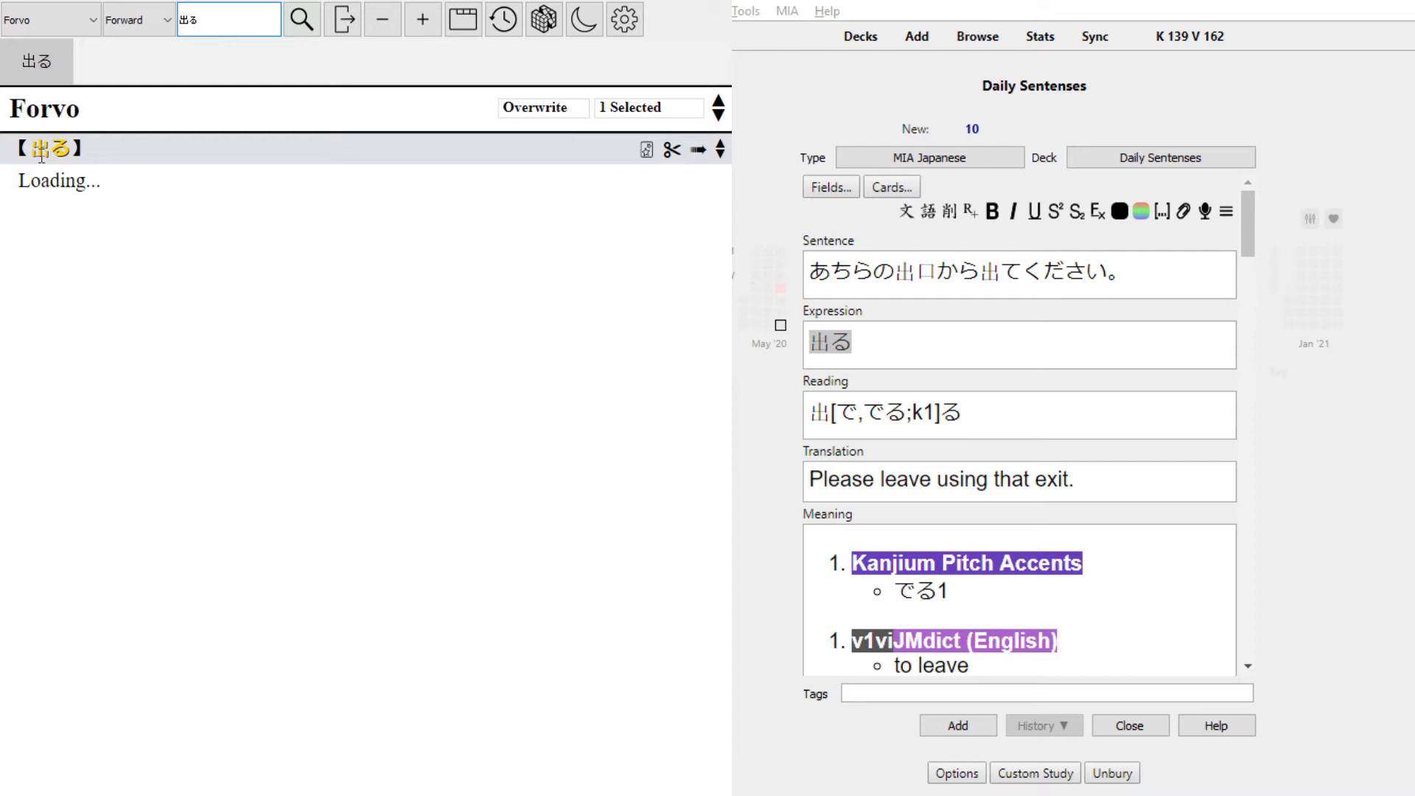
pyautogui.click(302, 29)
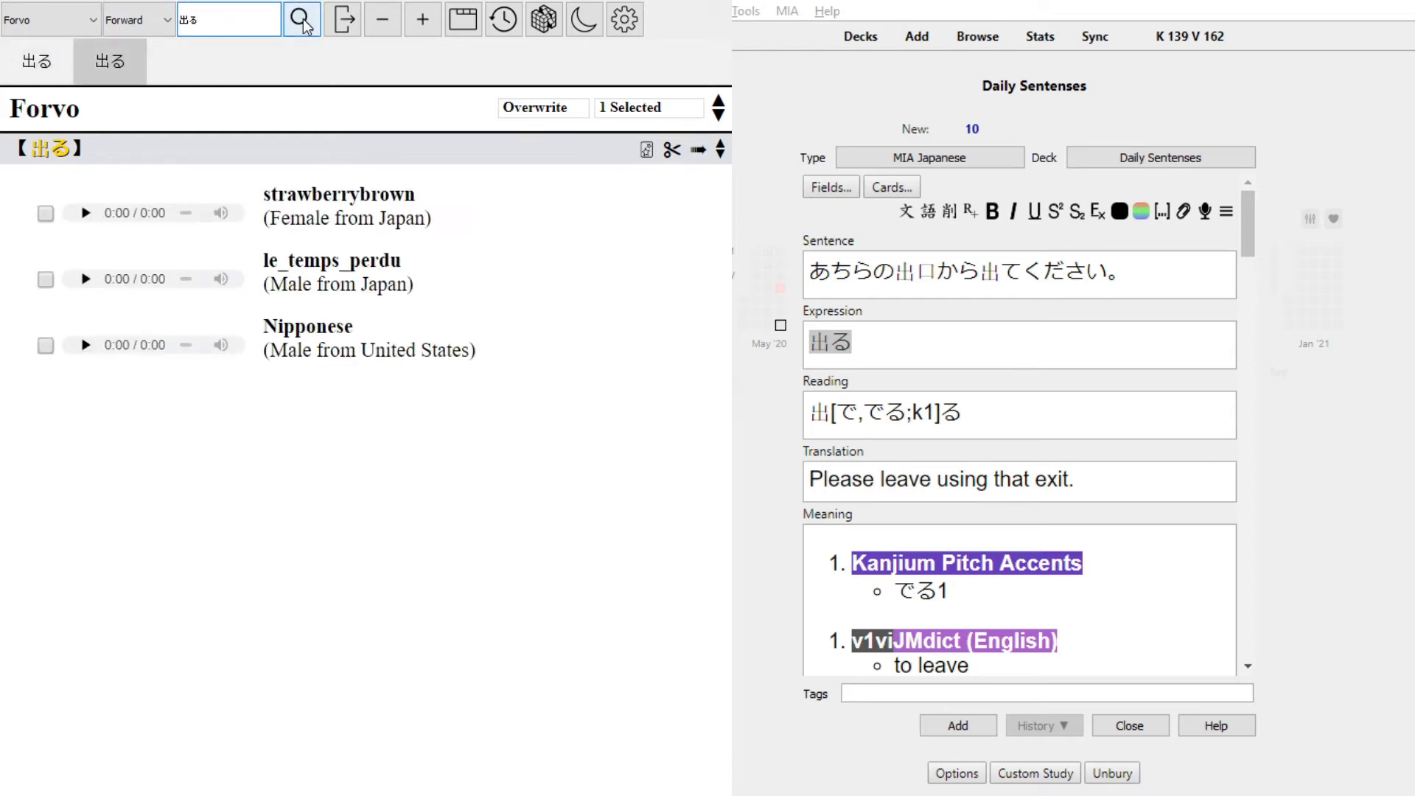
# - Play the 出る pronunciation recordings by strawberrybrown, le_temps_perdu and Nipponese
pyautogui.click(85, 214)
pyautogui.click(85, 279)
pyautogui.click(81, 347)
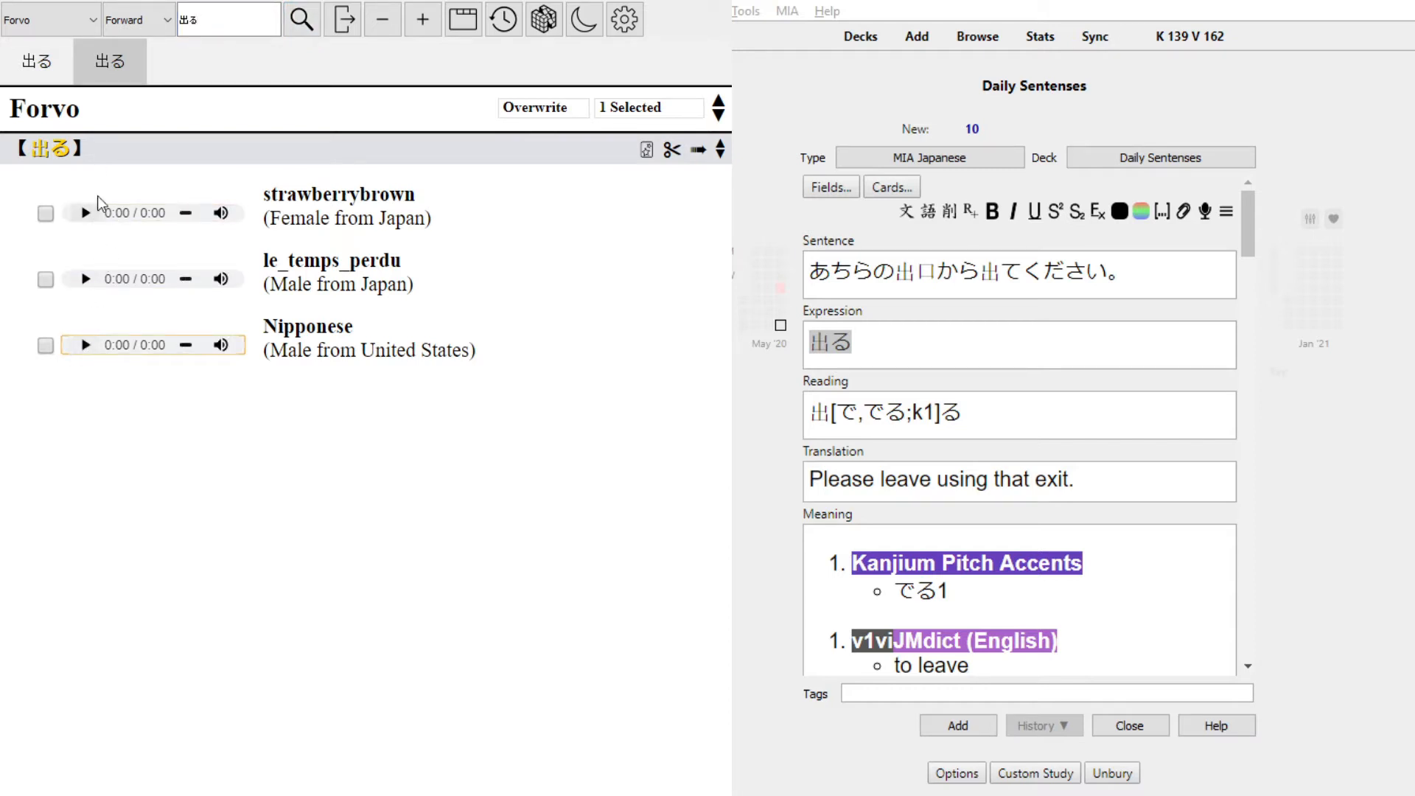
# - Search all dictionaries for 出る and look through the entries from JMDict English to the JNames Dictionary
pyautogui.click(54, 69)
pyautogui.click(304, 24)
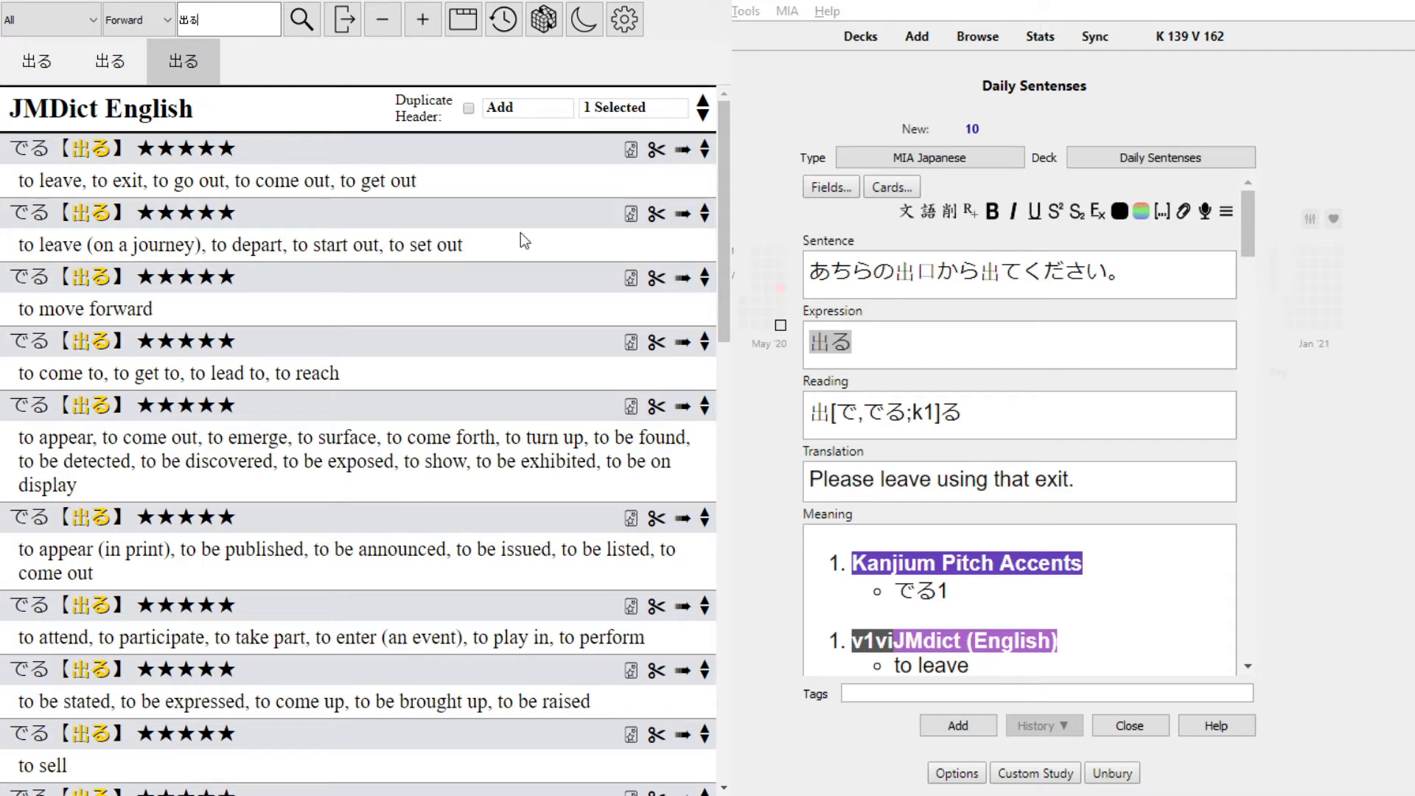
pyautogui.scroll(-15, 47, 446)
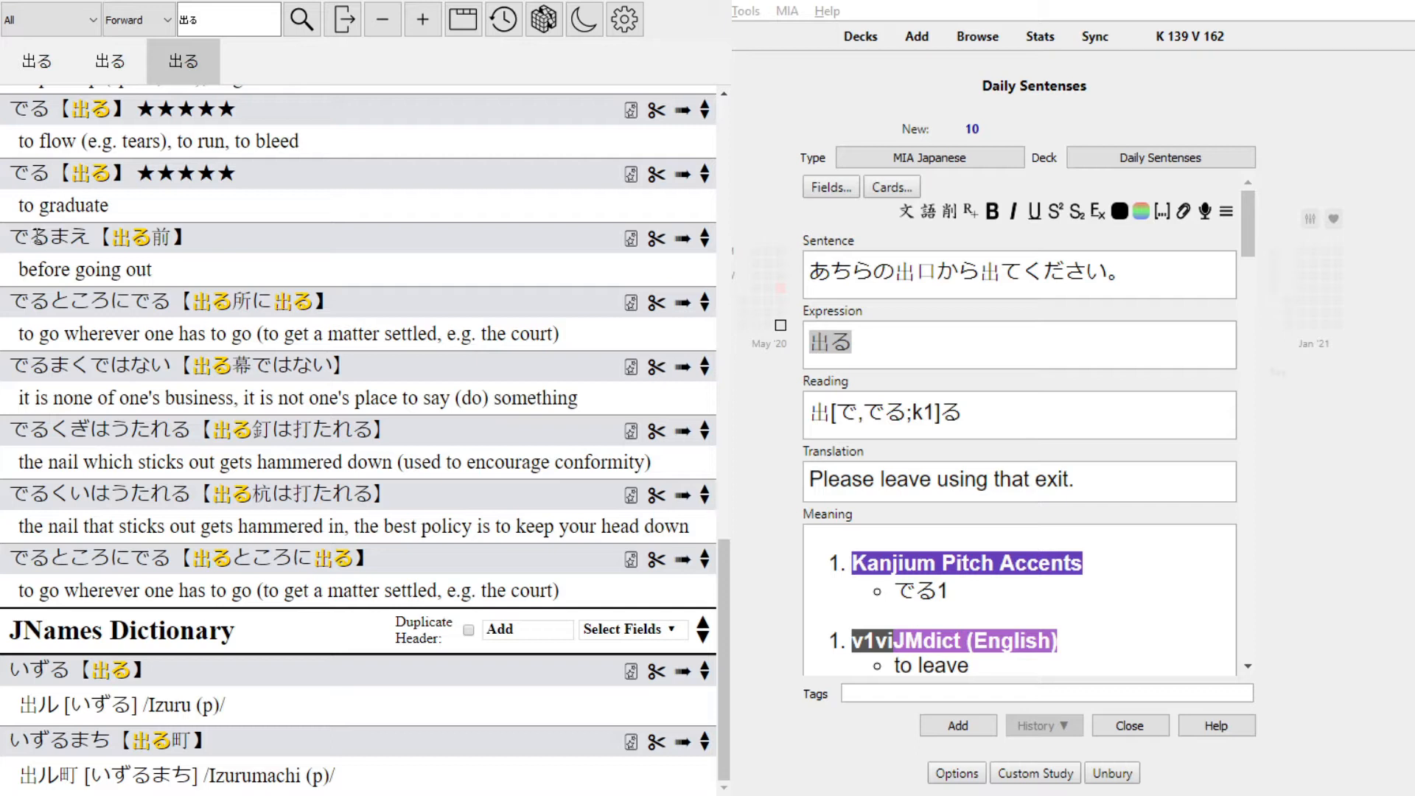
pyautogui.scroll(15, 103, 206)
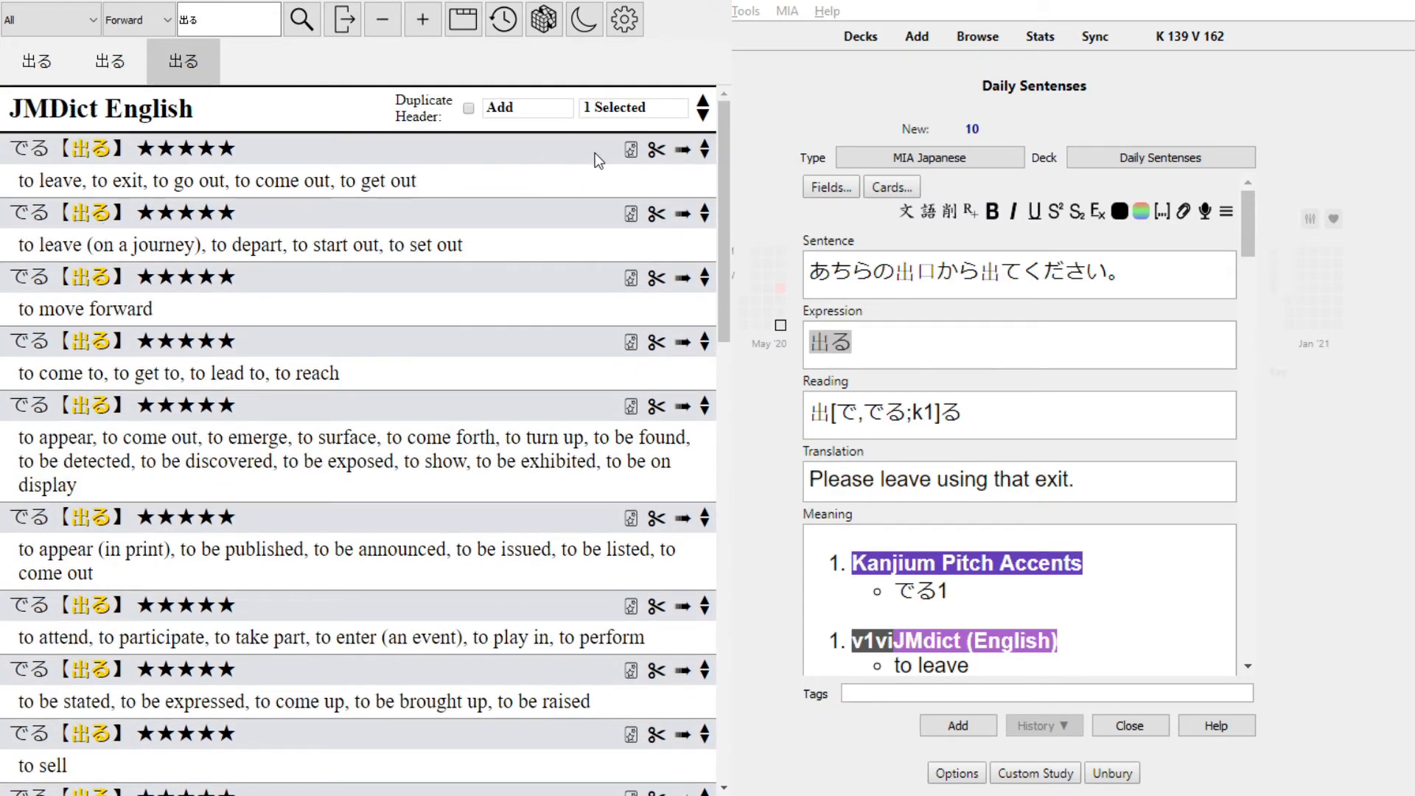
# - Send JMDict English senses of 出る, ending with "to appear (in print)", to the note's Meaning field and check the inserted readings
pyautogui.click(639, 125)
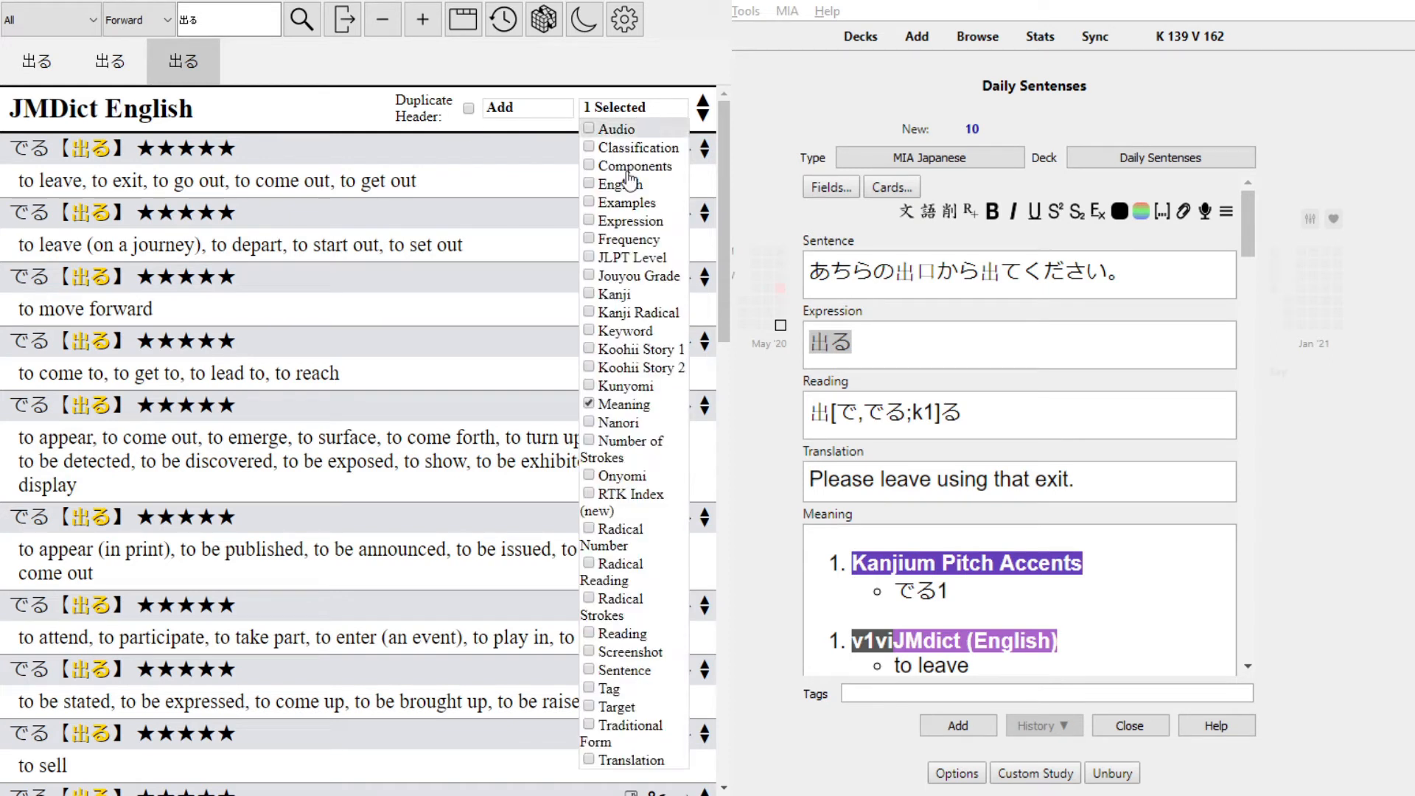
pyautogui.click(576, 73)
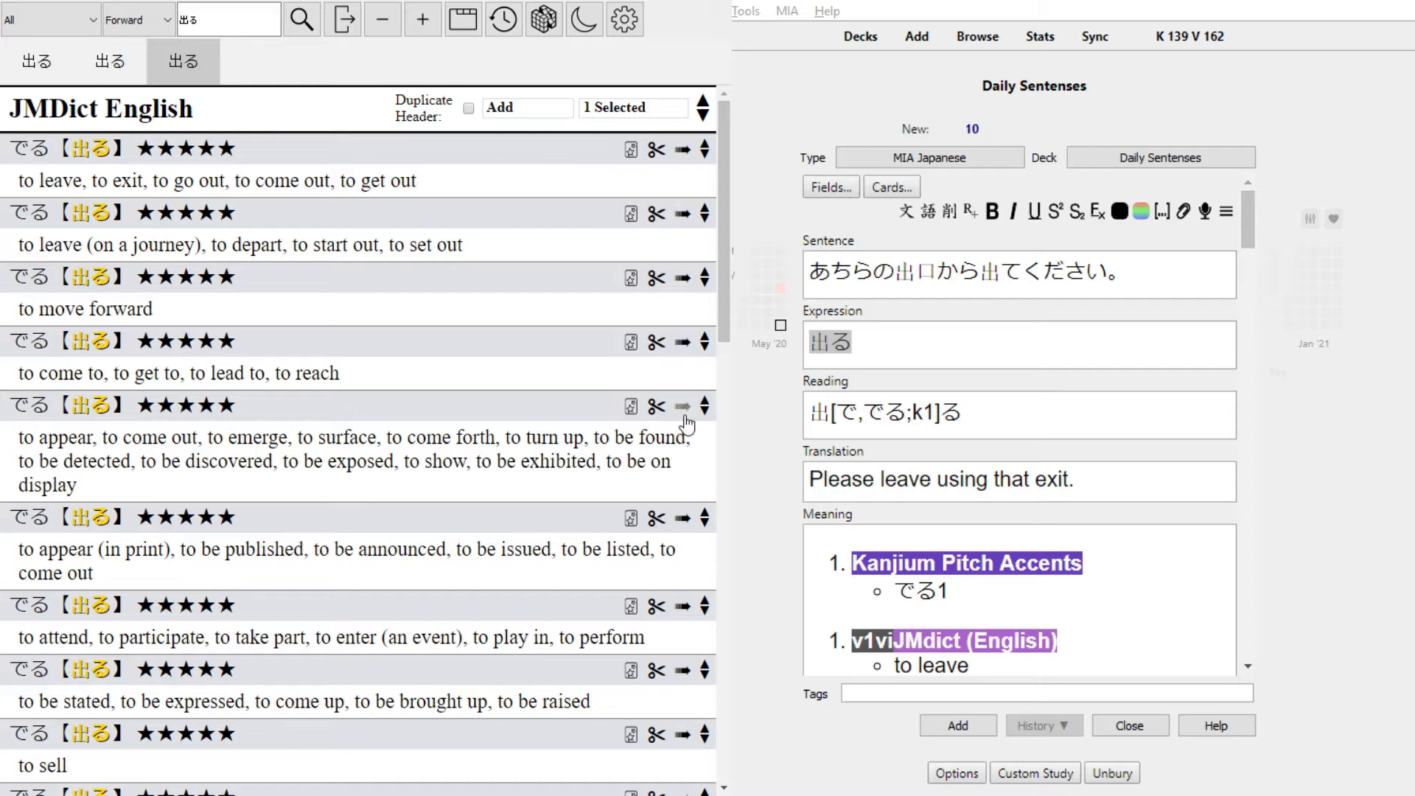
pyautogui.moveTo(1248, 232); pyautogui.dragTo(1225, 602)
pyautogui.moveTo(942, 363); pyautogui.dragTo(852, 363)
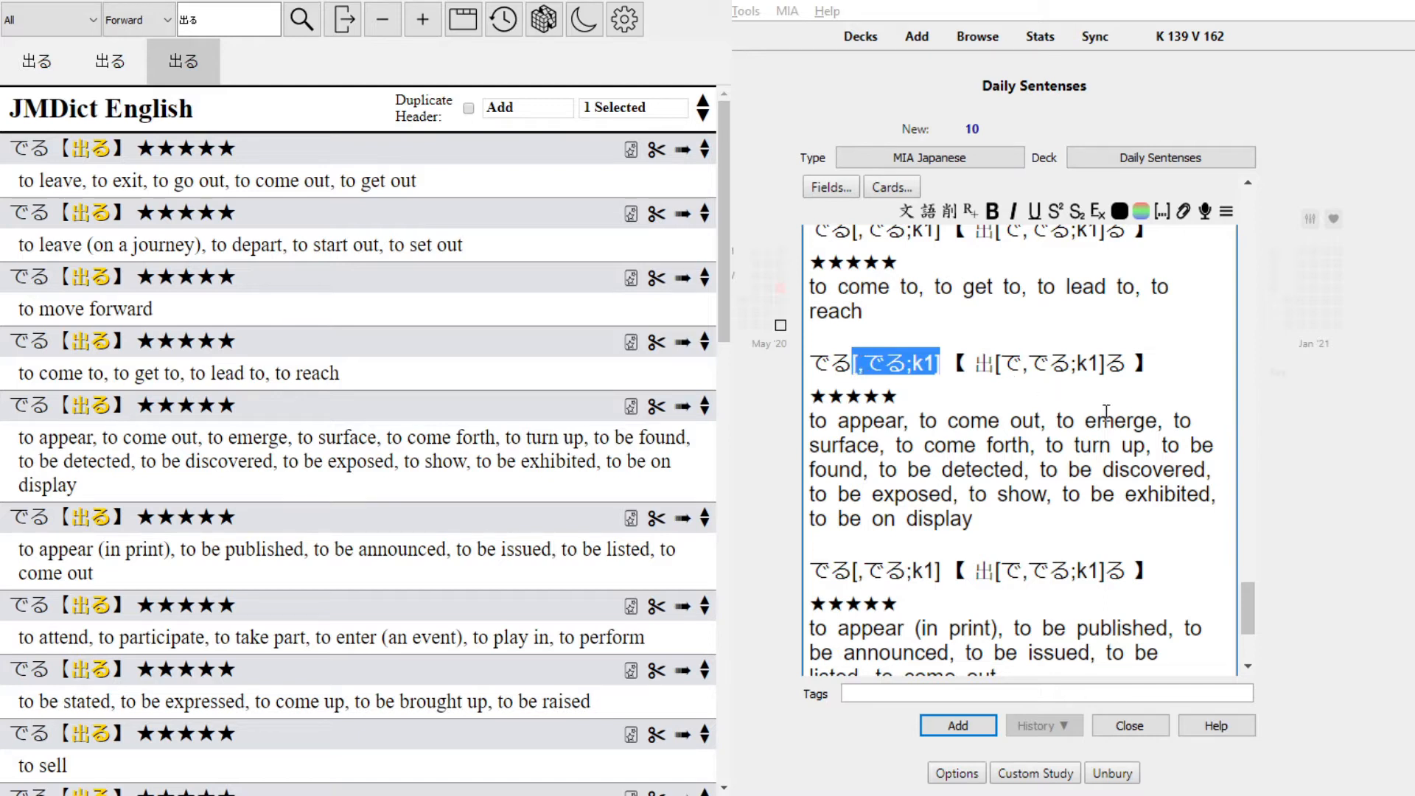
pyautogui.click(1108, 362)
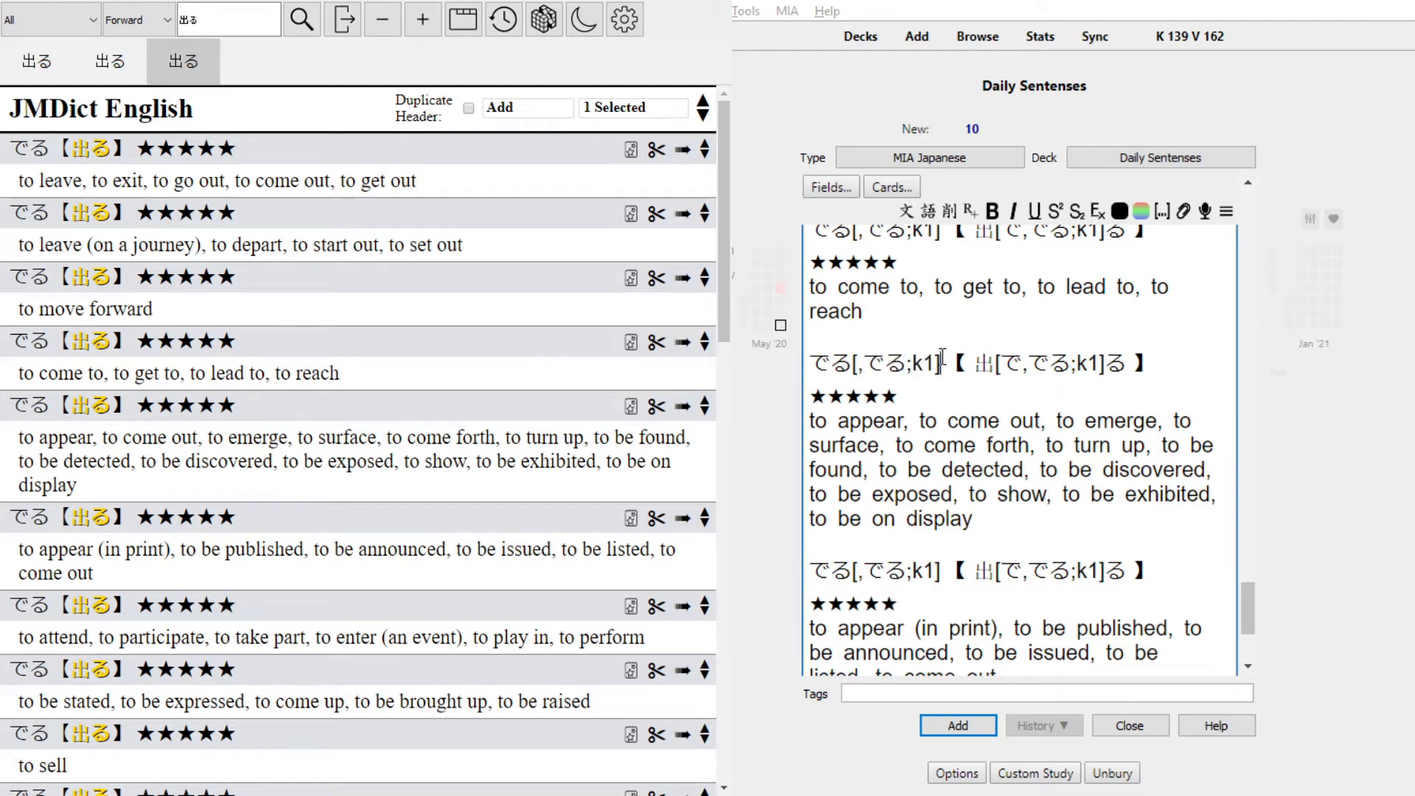
# - Check the note from the Sentence field down to the Screenshot field and leave the dictionary window
pyautogui.moveTo(1245, 599); pyautogui.dragTo(1246, 207)
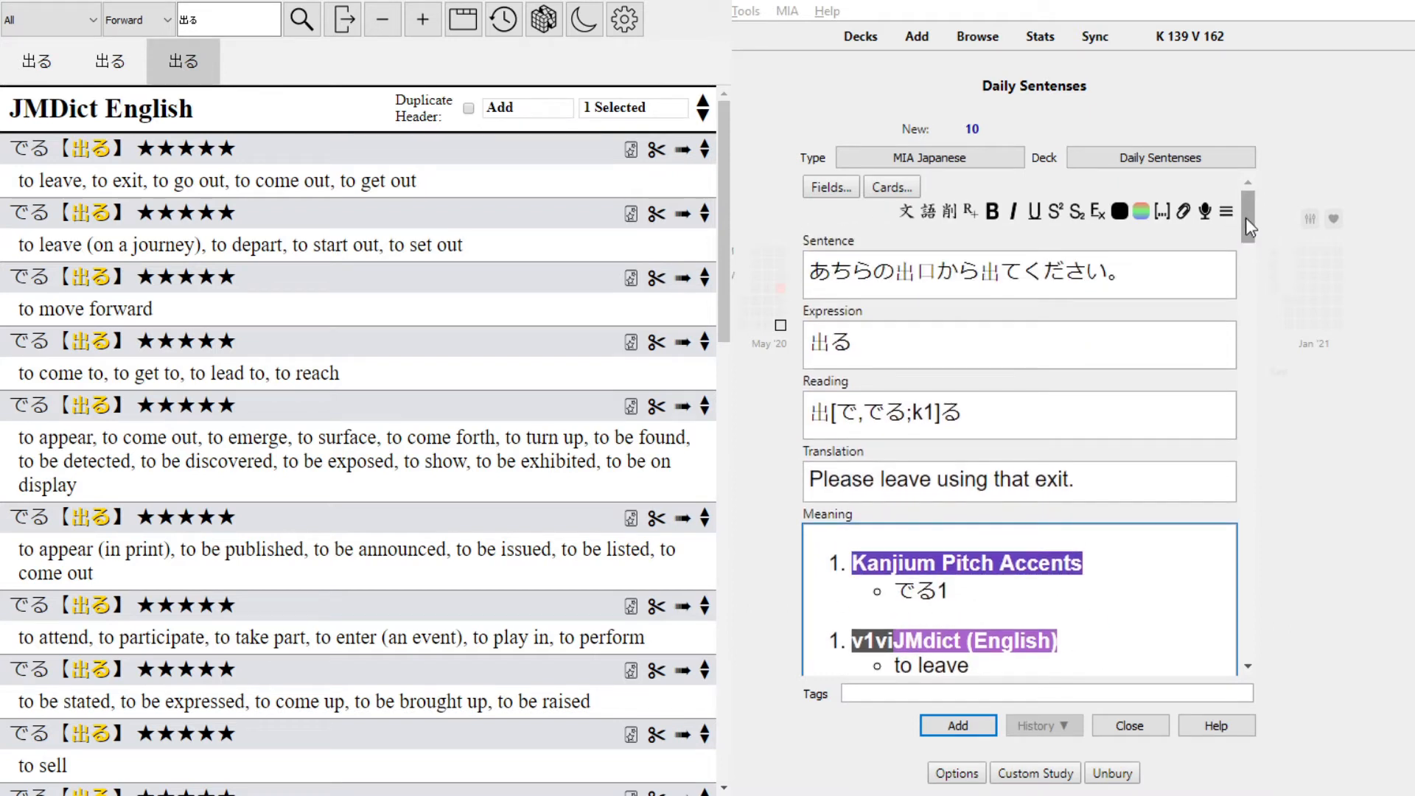
pyautogui.moveTo(1247, 218); pyautogui.dragTo(1239, 649)
pyautogui.click(1073, 542)
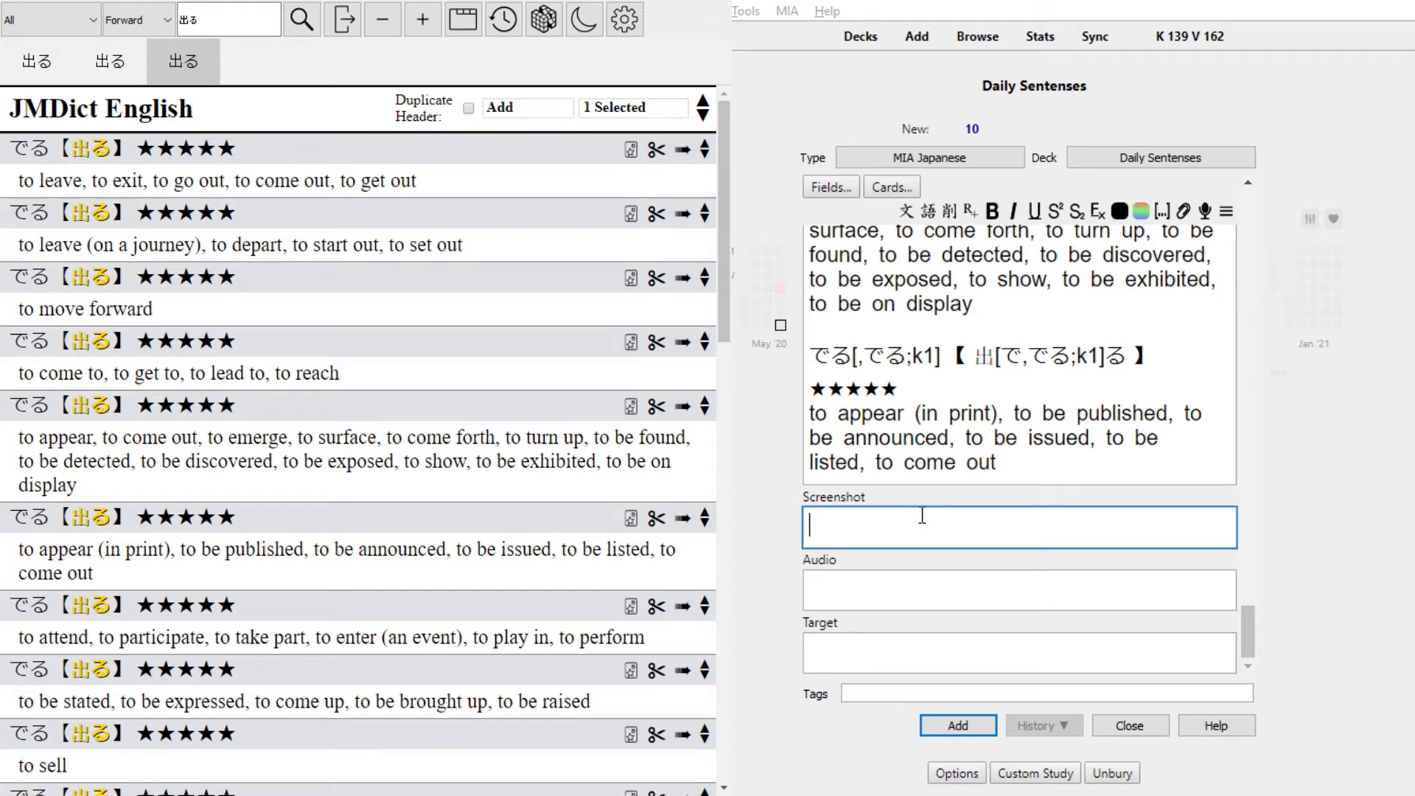
pyautogui.click(715, 1)
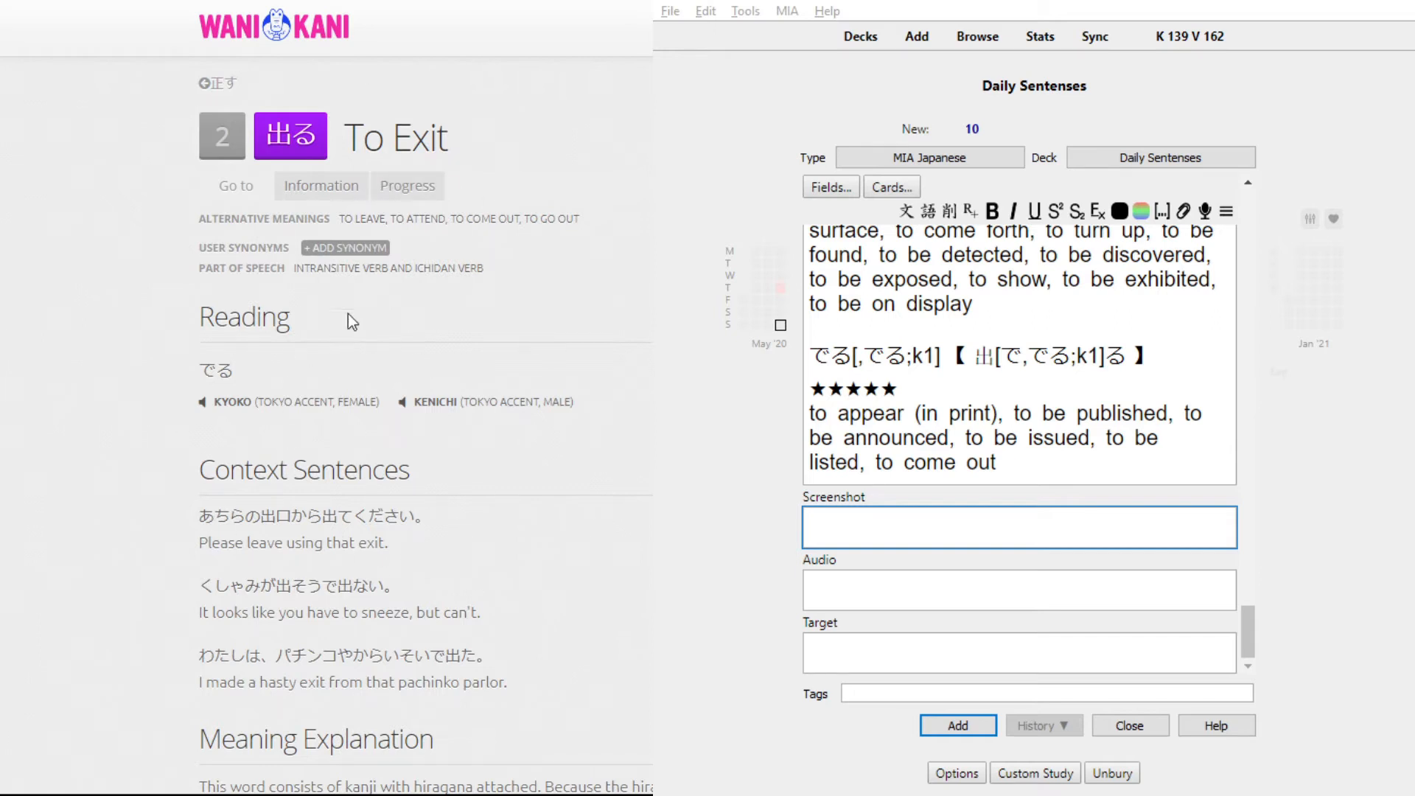
# - Search Google Images for 出る in the browser
pyautogui.click(353, 0)
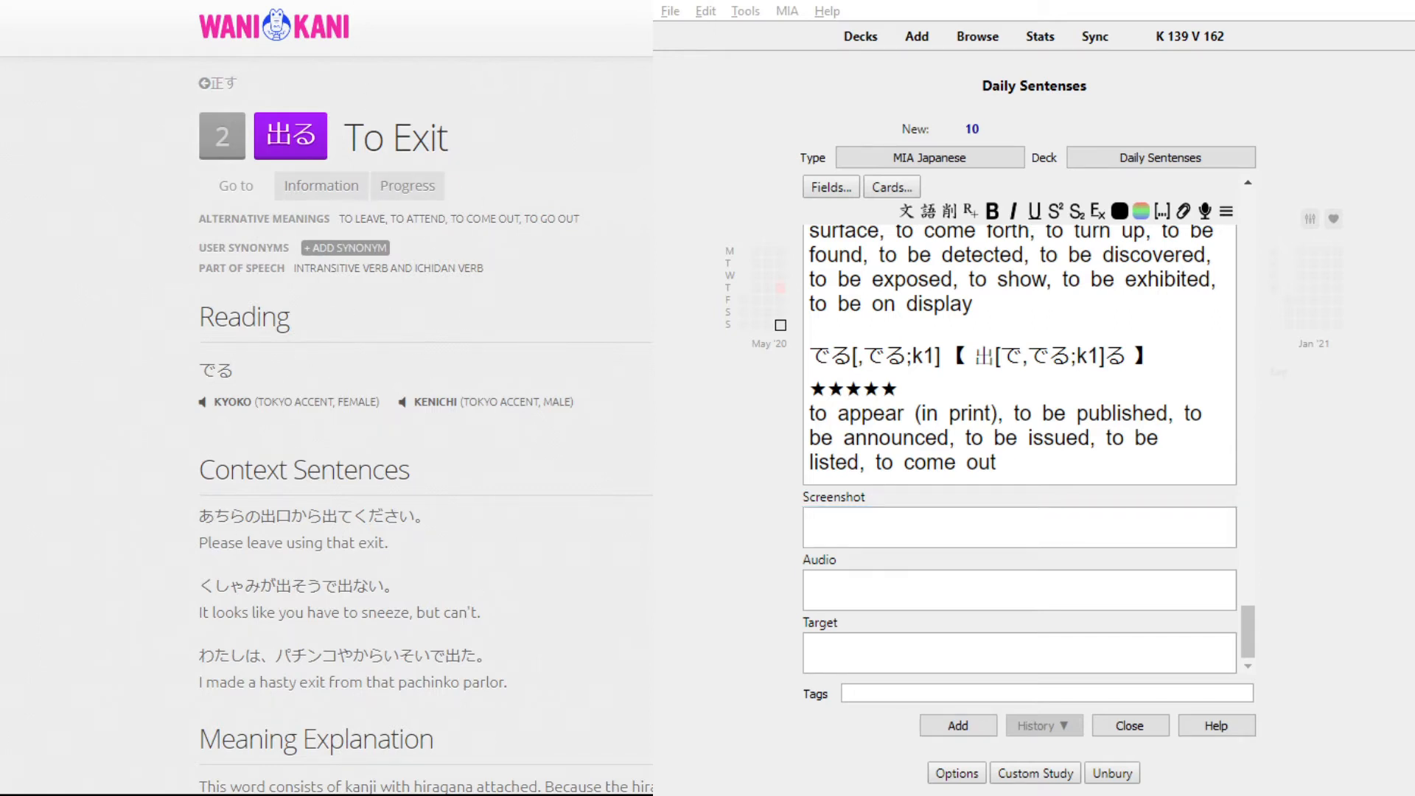
pyautogui.hotkey('ctrl', 'v')
pyautogui.press('Return')
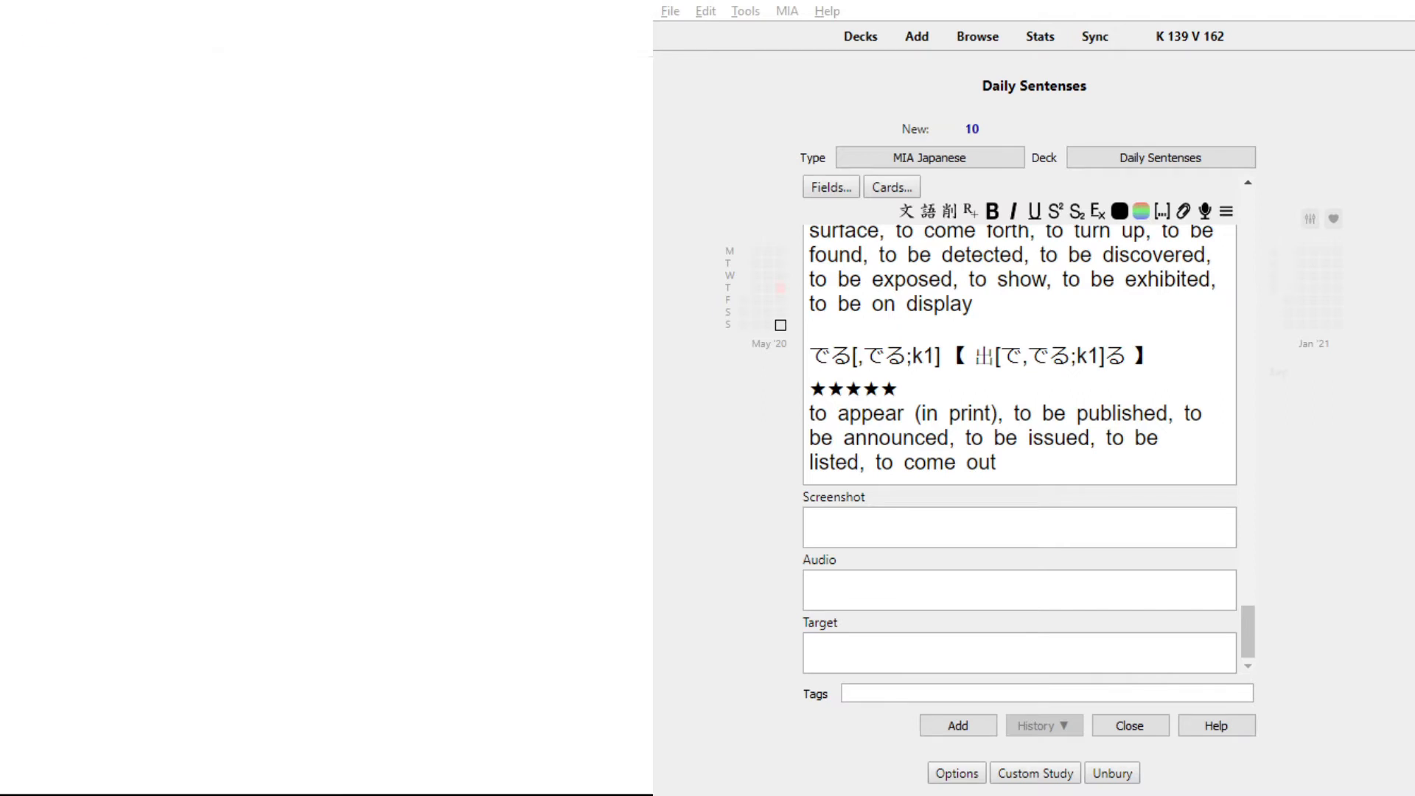
pyautogui.click(254, 98)
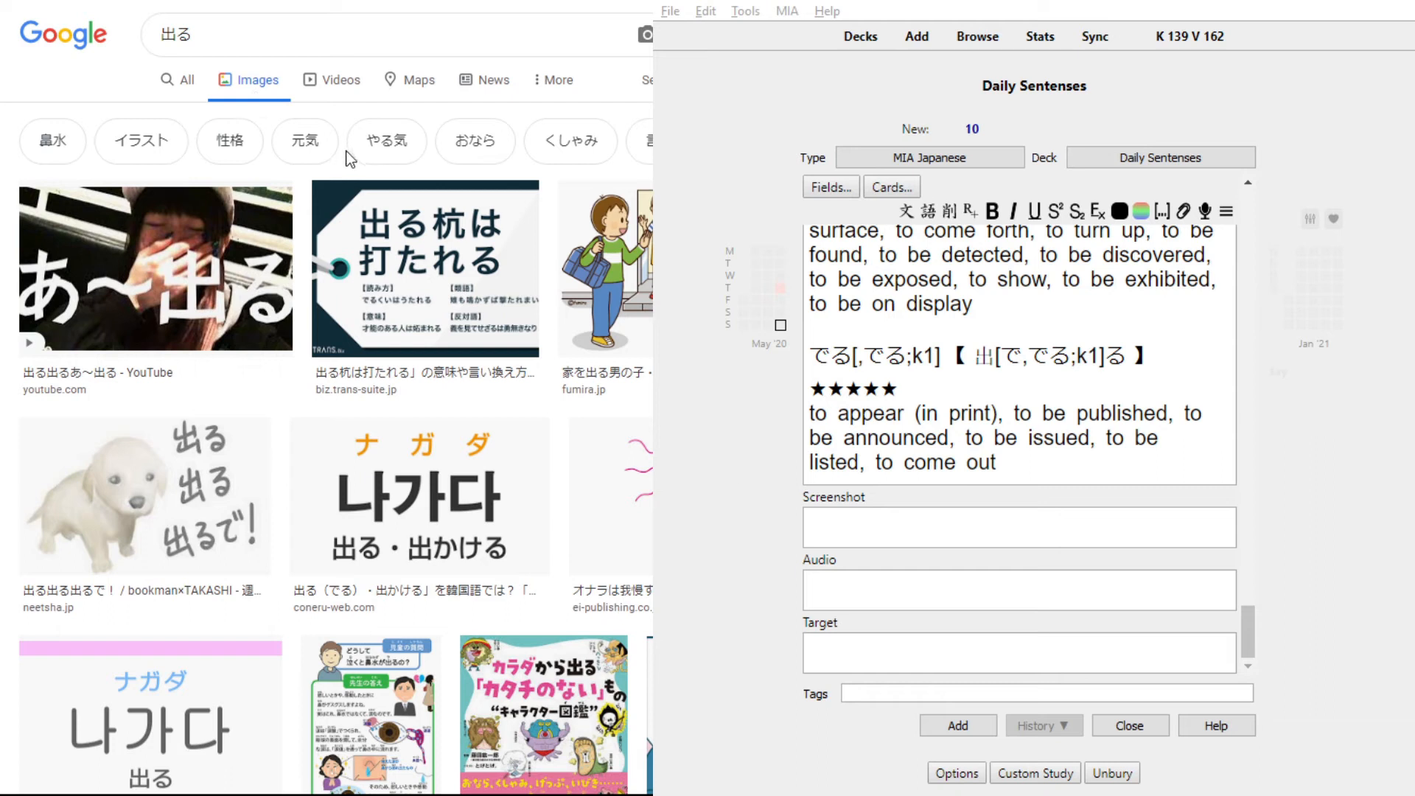
# - Copy the white puppy picture captioned 出る出る出るで！ from the image results into the note's Screenshot field
pyautogui.scroll(-8, 326, 413)
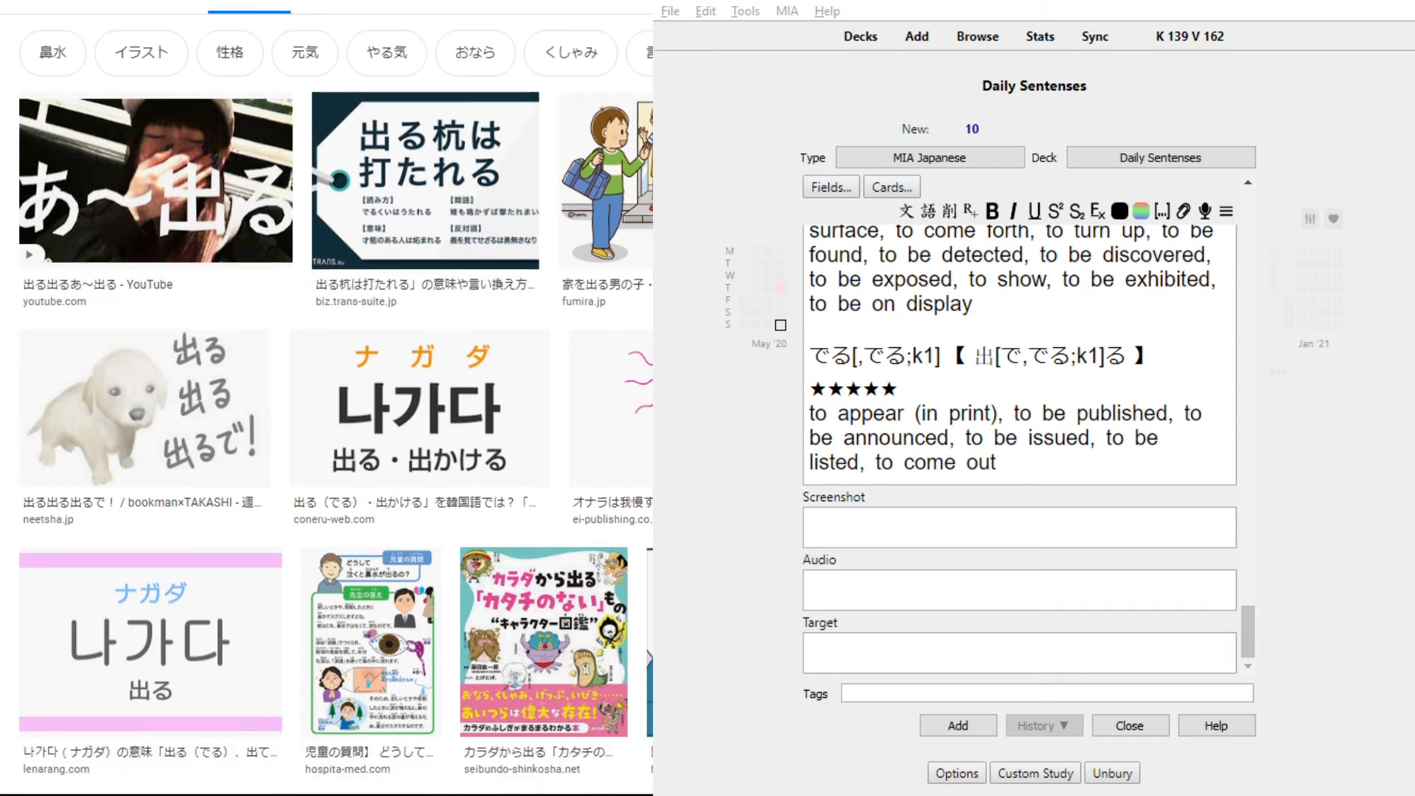
pyautogui.scroll(-5, 335, 413)
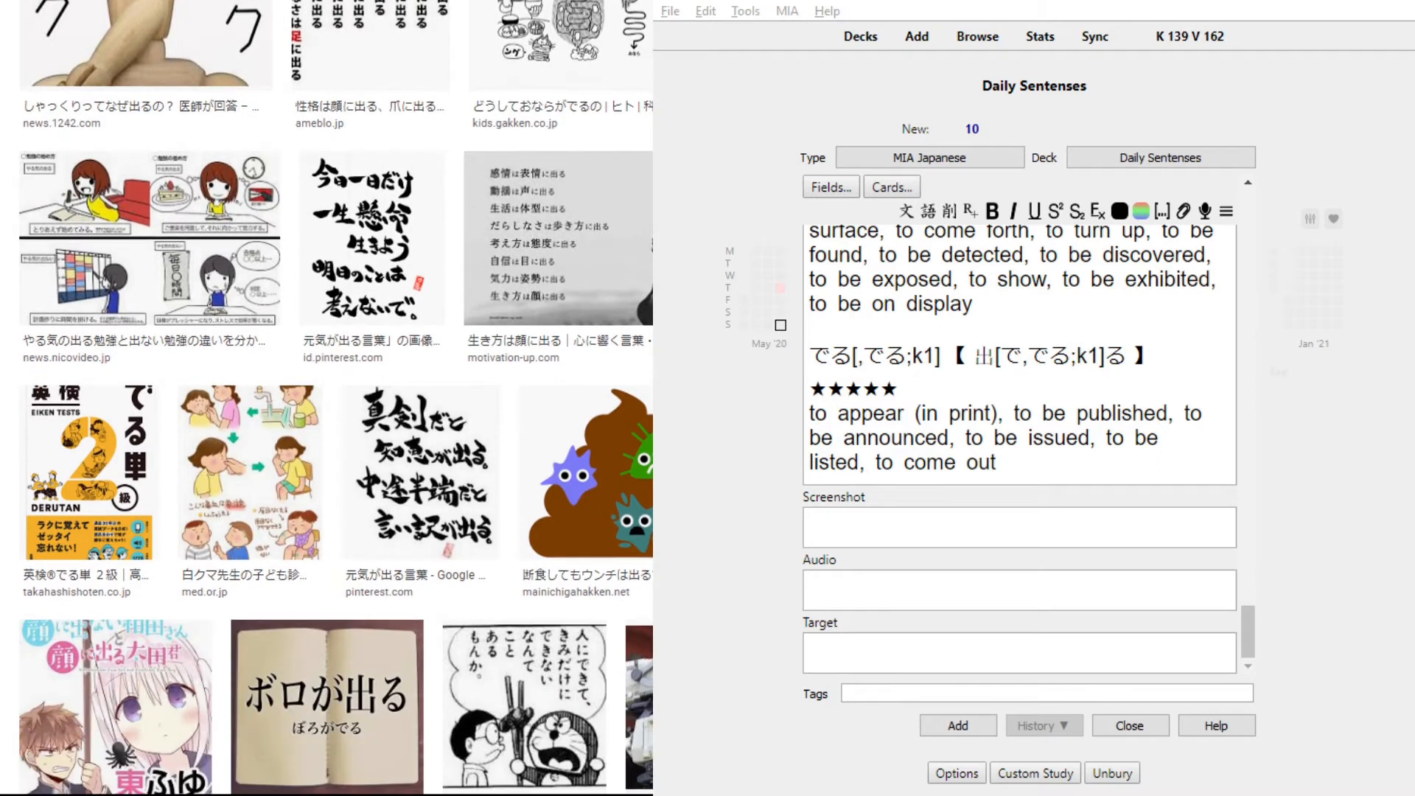
pyautogui.scroll(15, 498, 375)
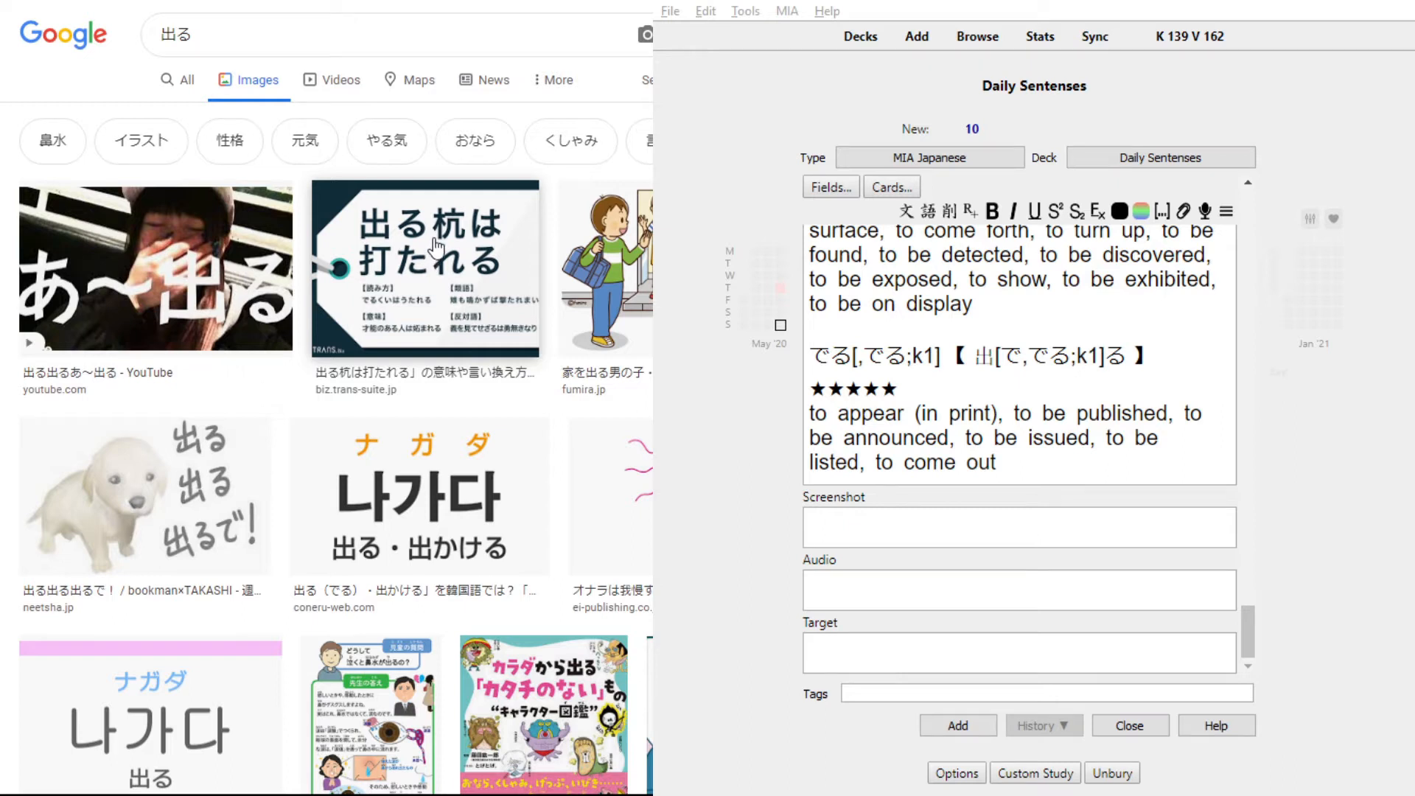
pyautogui.scroll(-3, 503, 409)
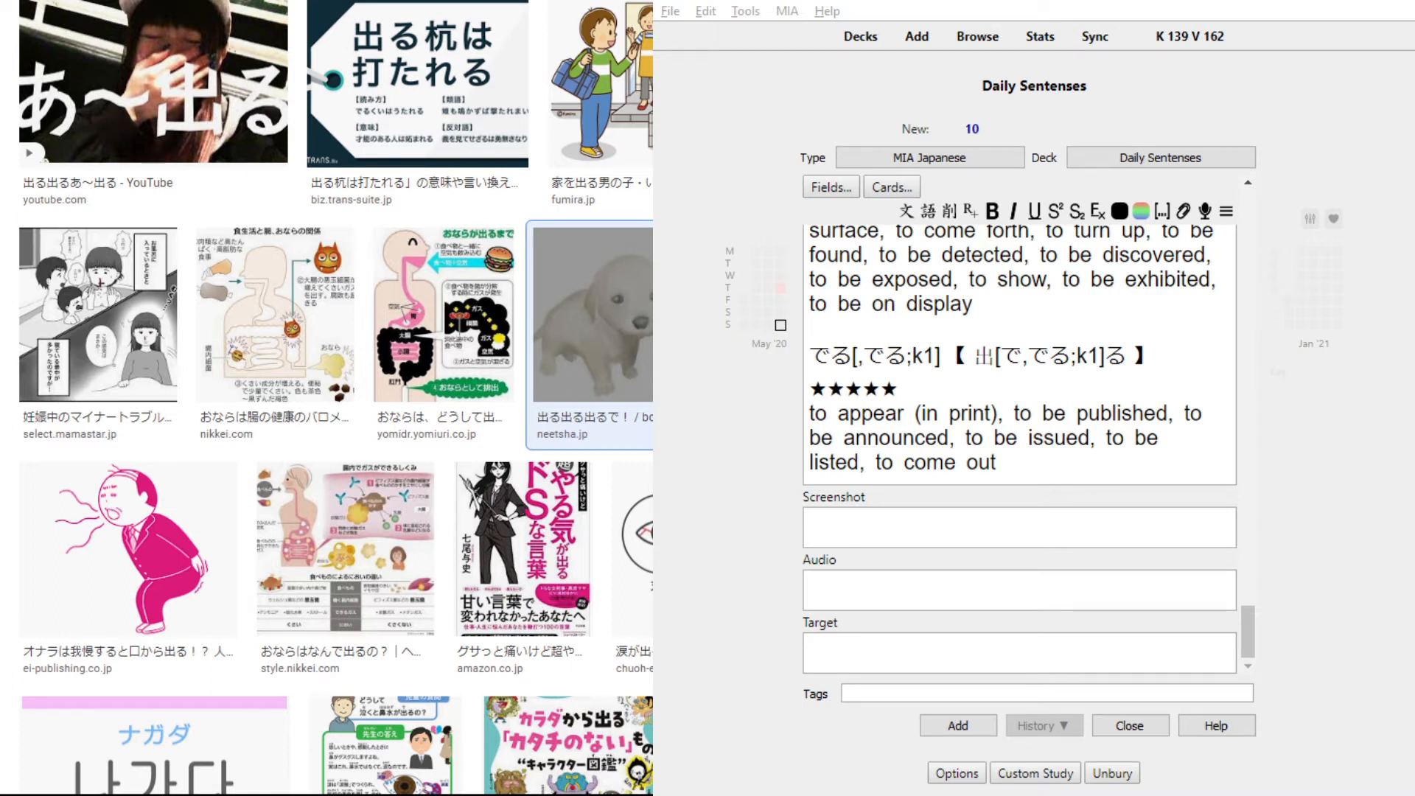
pyautogui.hotkey('alt', 'Tab')
pyautogui.hotkey('ctrl', 'v')
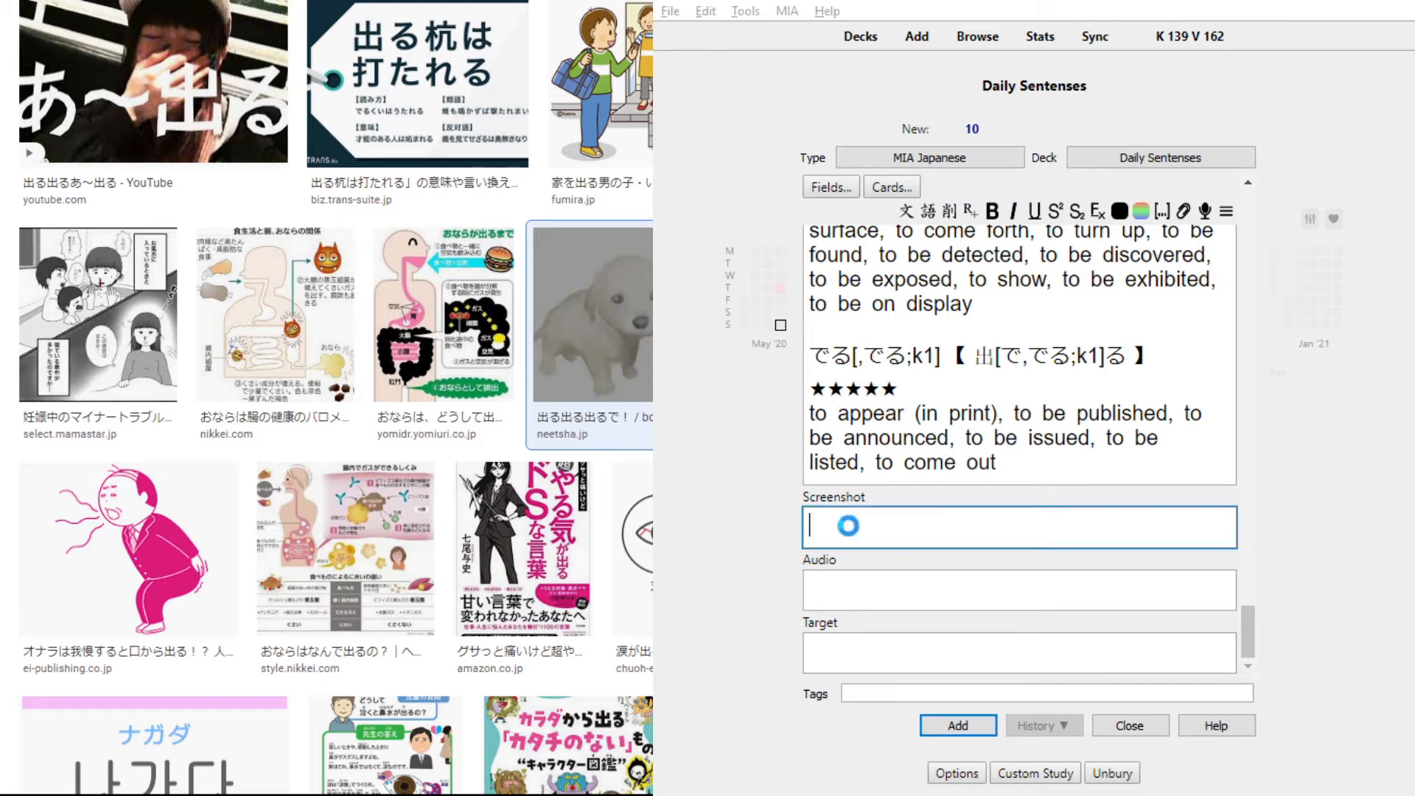
pyautogui.scroll(-3, 981, 544)
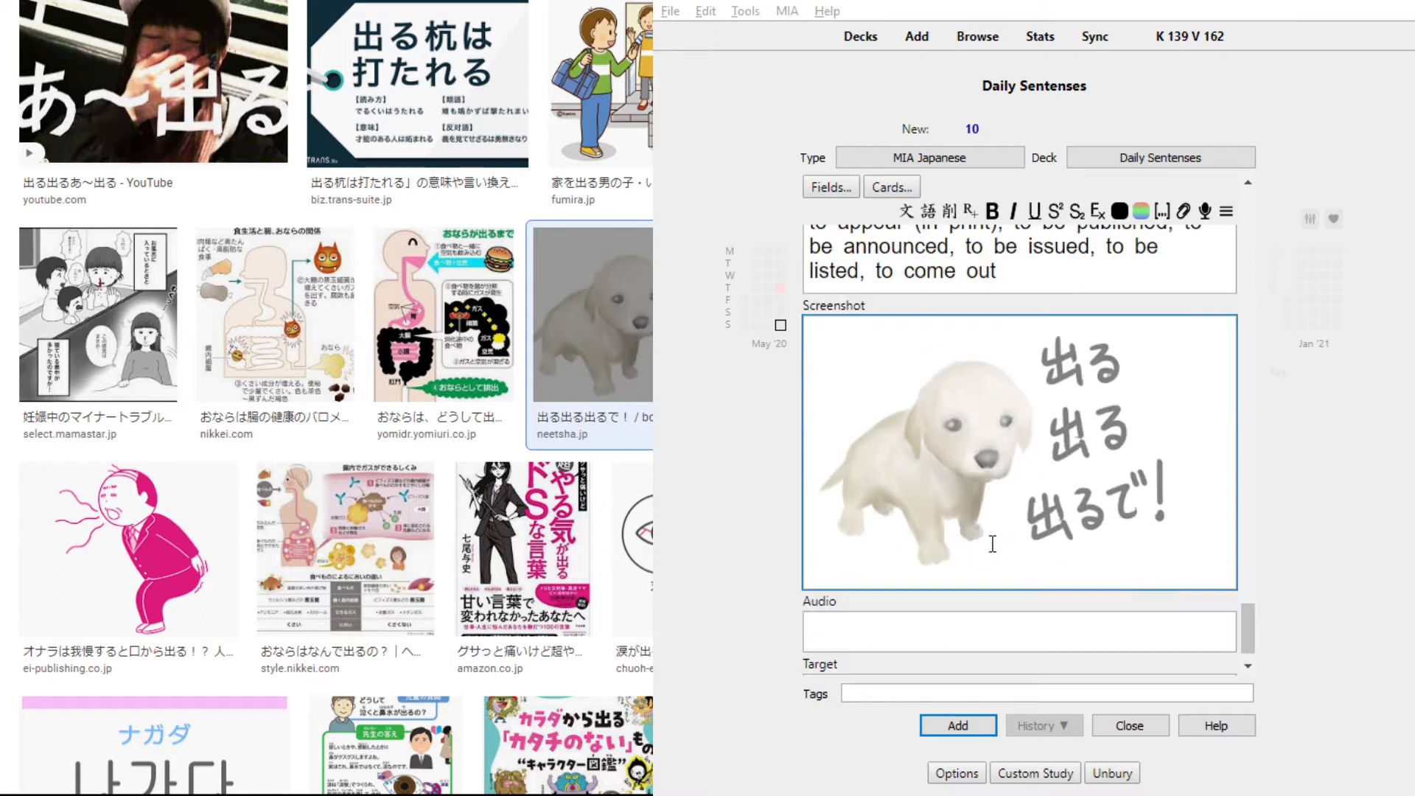
# - Look over the note's Audio and Target fields and the end of its Meaning field
pyautogui.click(973, 640)
pyautogui.hotkey('alt', 'Tab')
pyautogui.hotkey('alt', 'Tab')
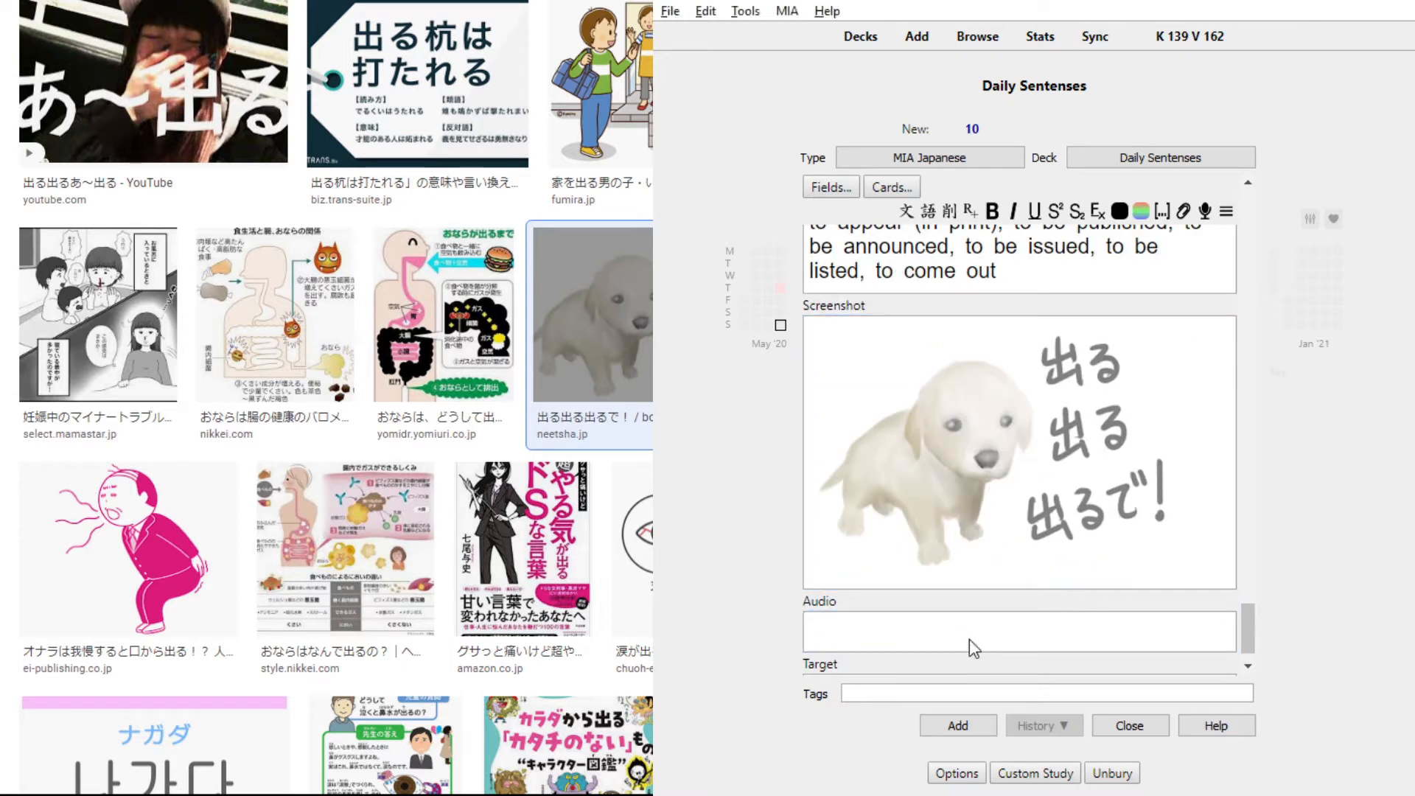
pyautogui.hotkey('alt', 'Tab')
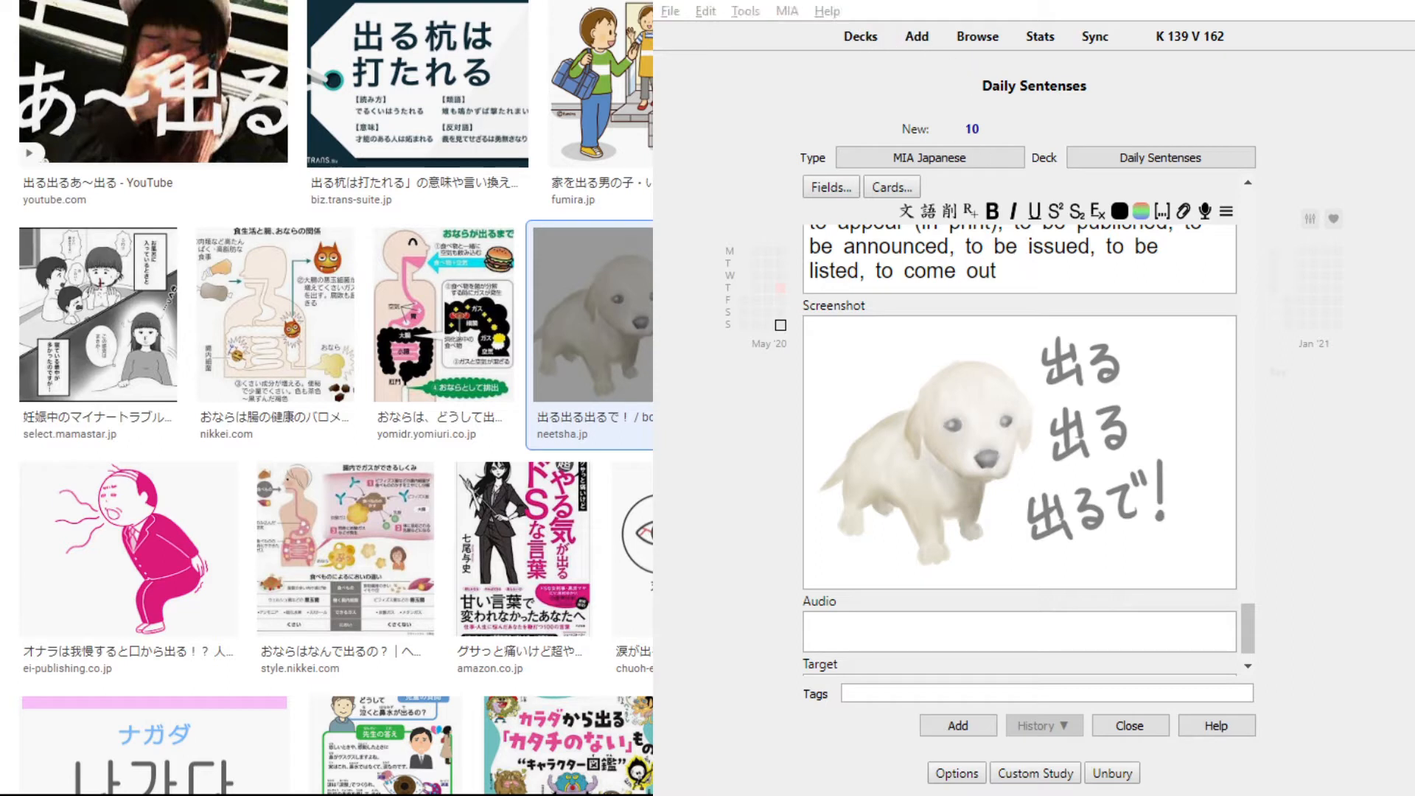
pyautogui.hotkey('alt', 'Tab')
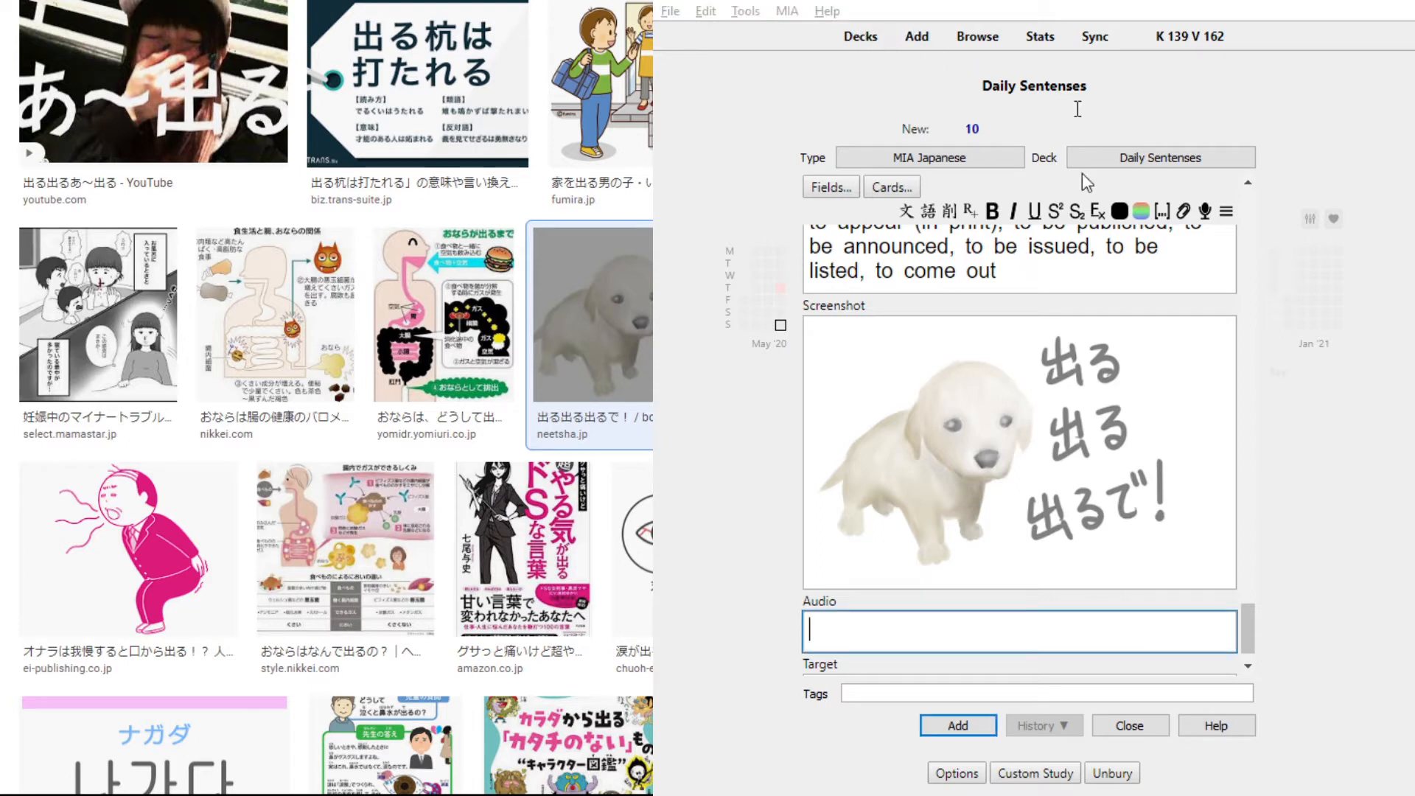
pyautogui.scroll(-1, 1148, 636)
pyautogui.click(1083, 650)
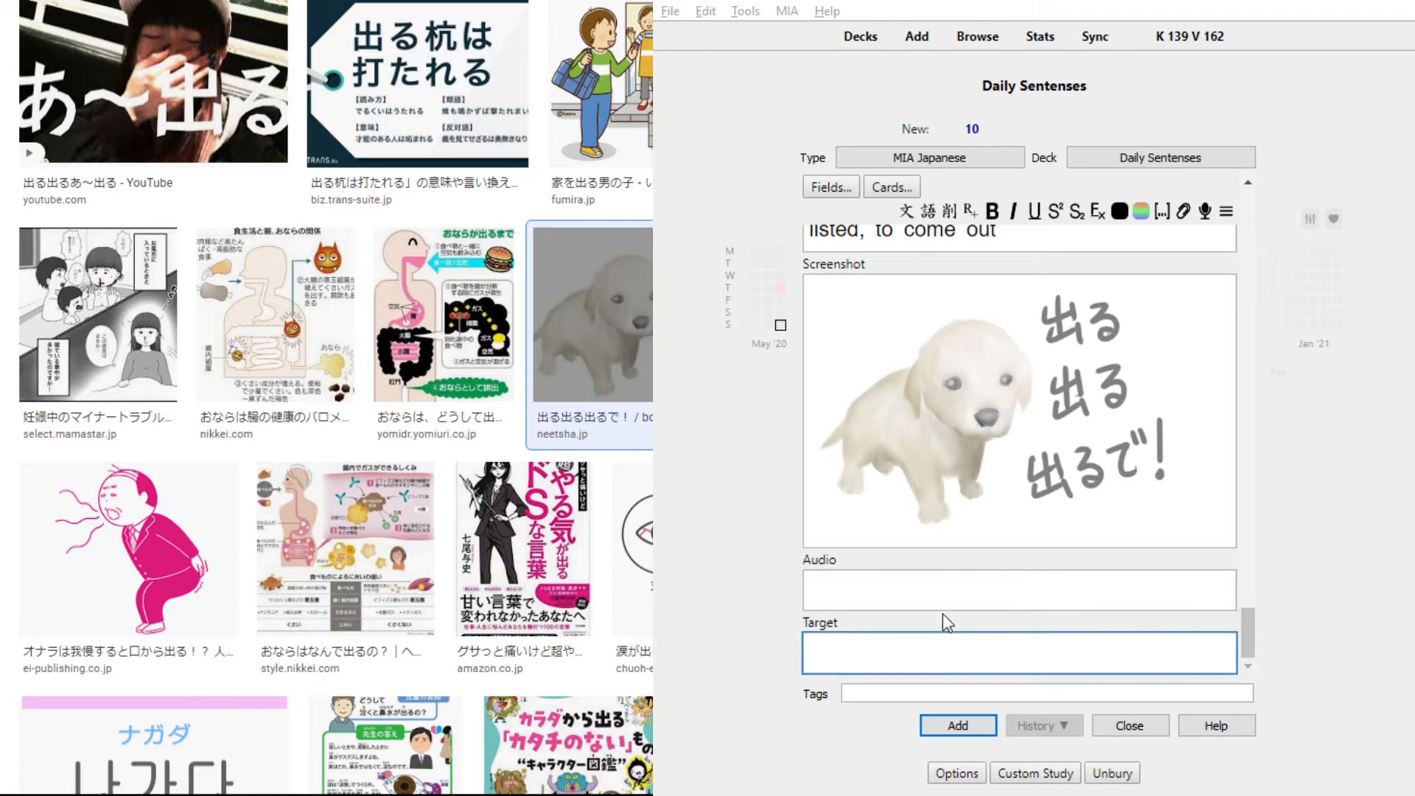
pyautogui.scroll(5, 944, 613)
pyautogui.scroll(-5, 907, 568)
pyautogui.scroll(4, 999, 575)
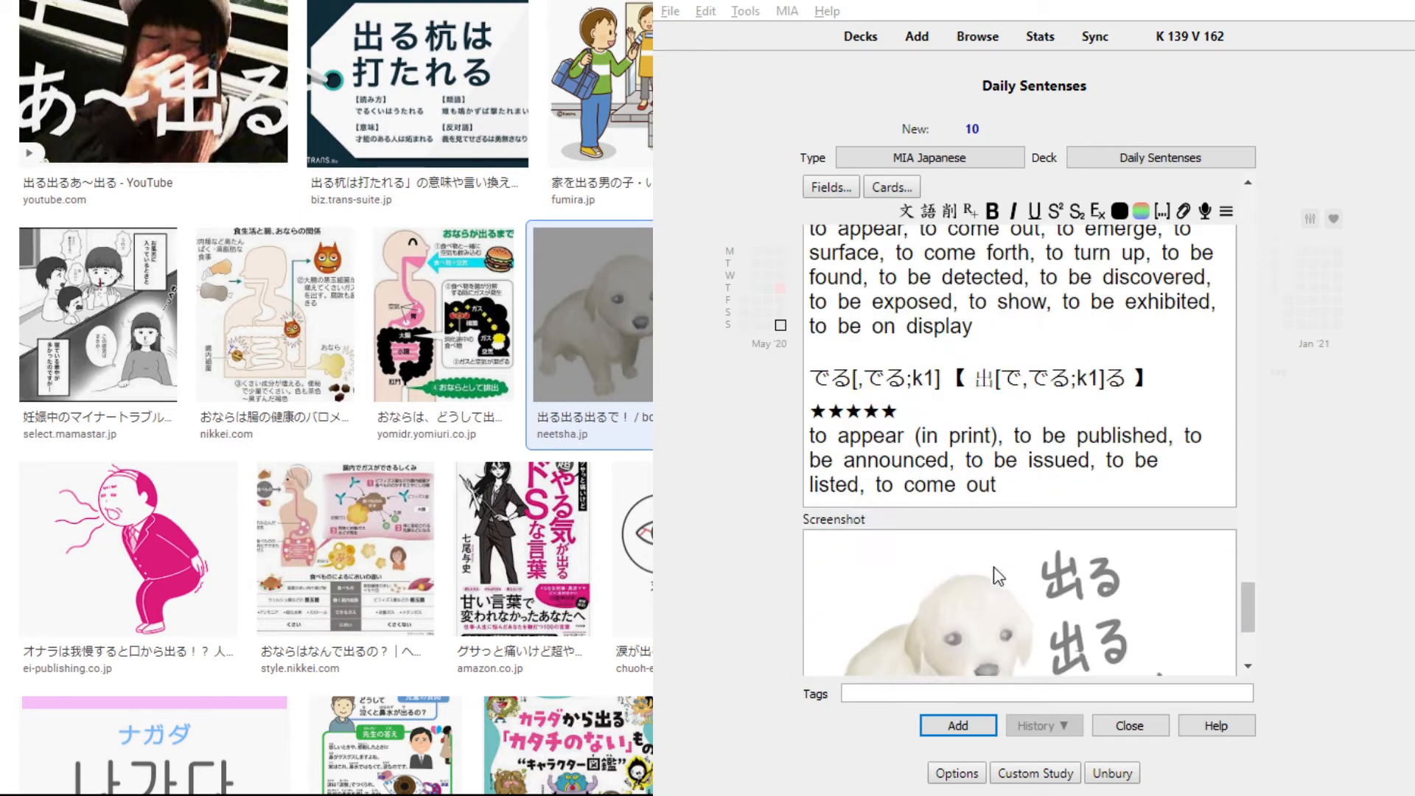
# - Add the finished 出る note to the Daily Sentenses deck and close the note entry window
pyautogui.moveTo(1245, 596); pyautogui.dragTo(1265, 648)
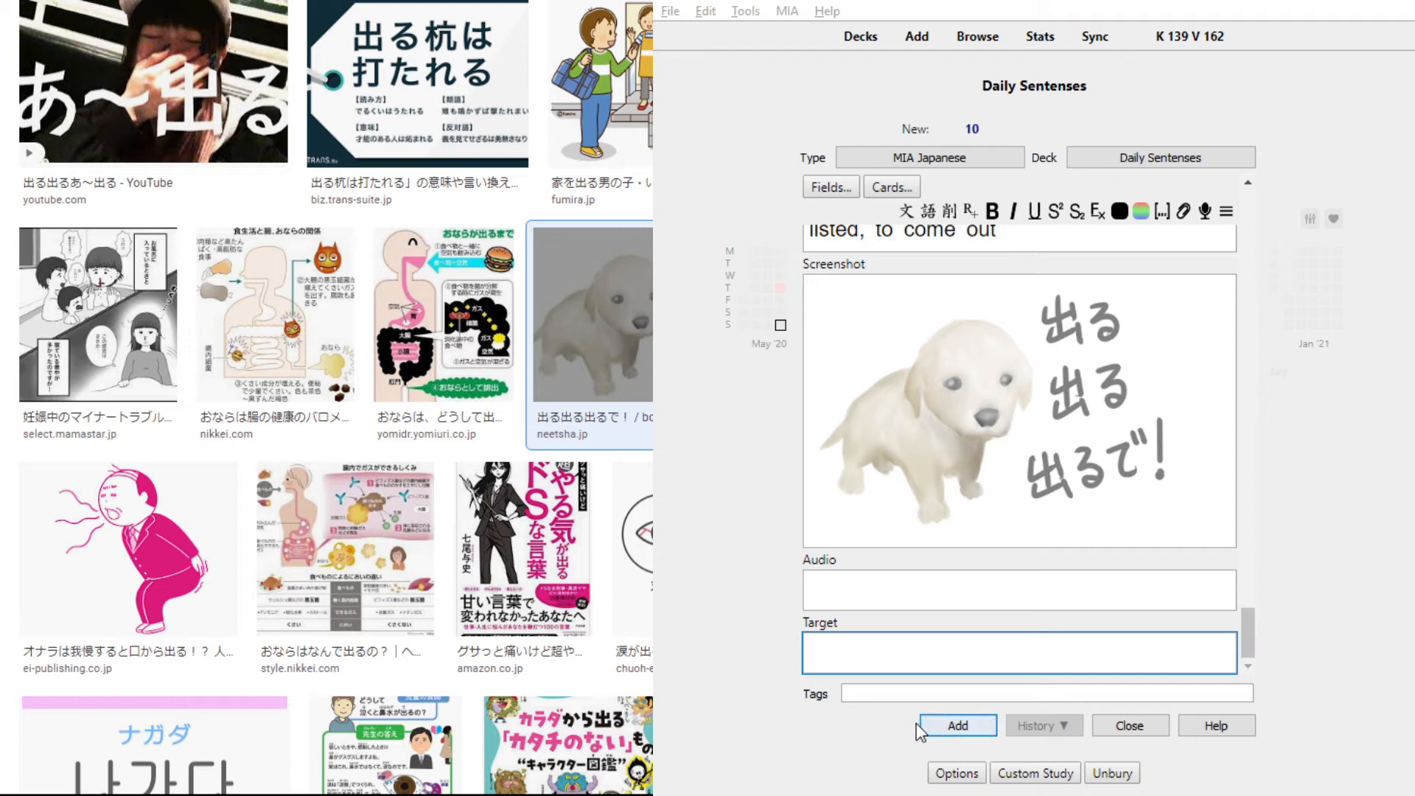
pyautogui.click(957, 726)
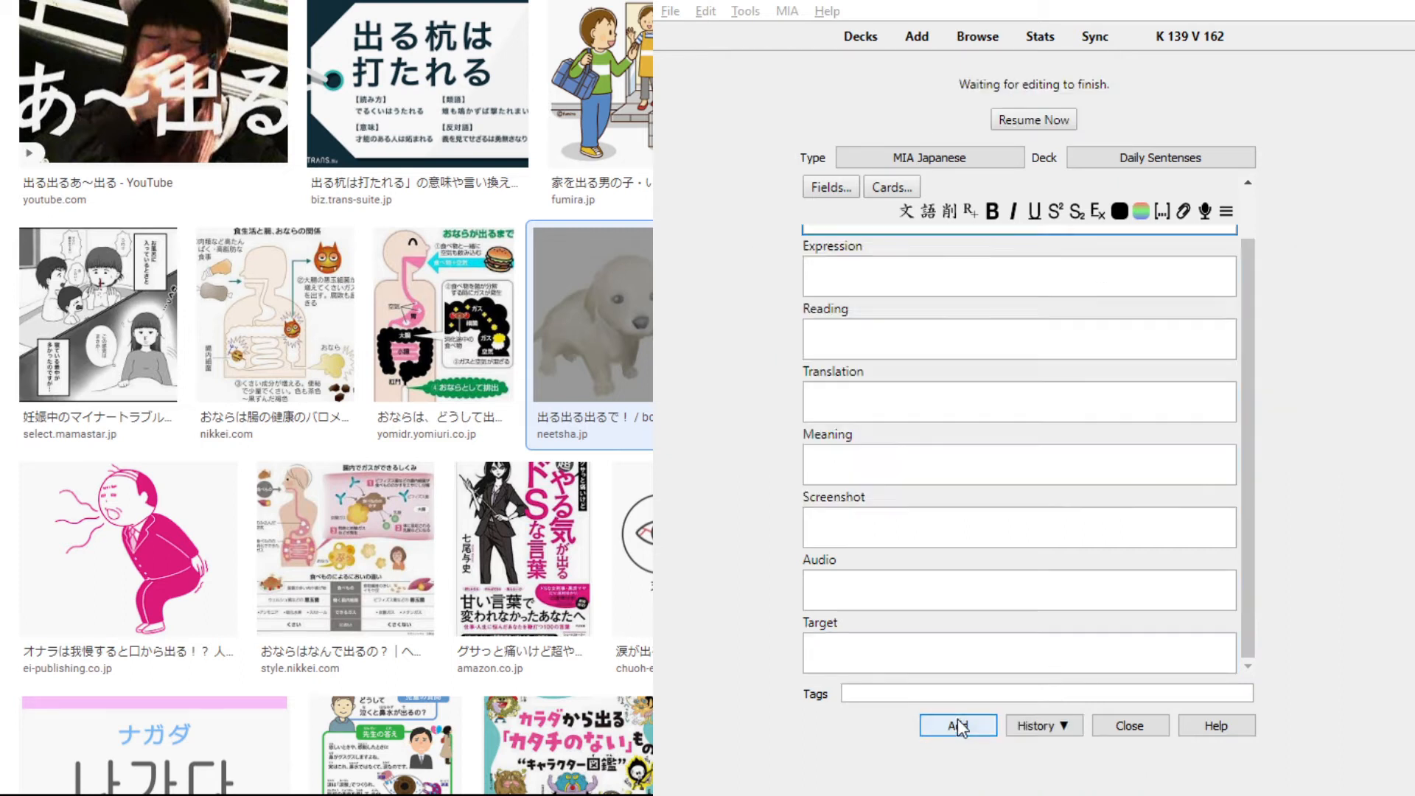
pyautogui.press('Escape')
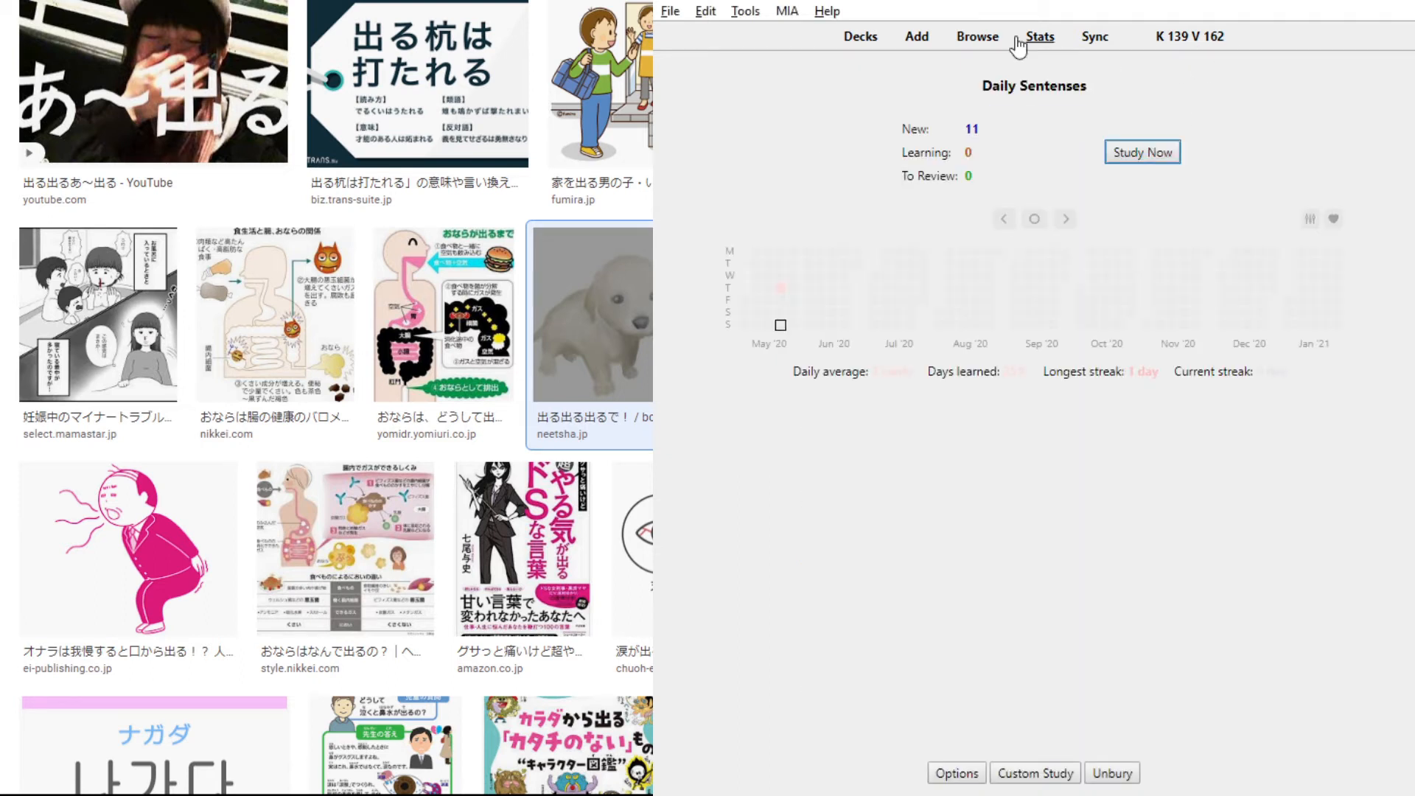
# - Open the 出る card of the Daily Sentenses deck in the card browser and review its fields down to Audio
pyautogui.click(978, 39)
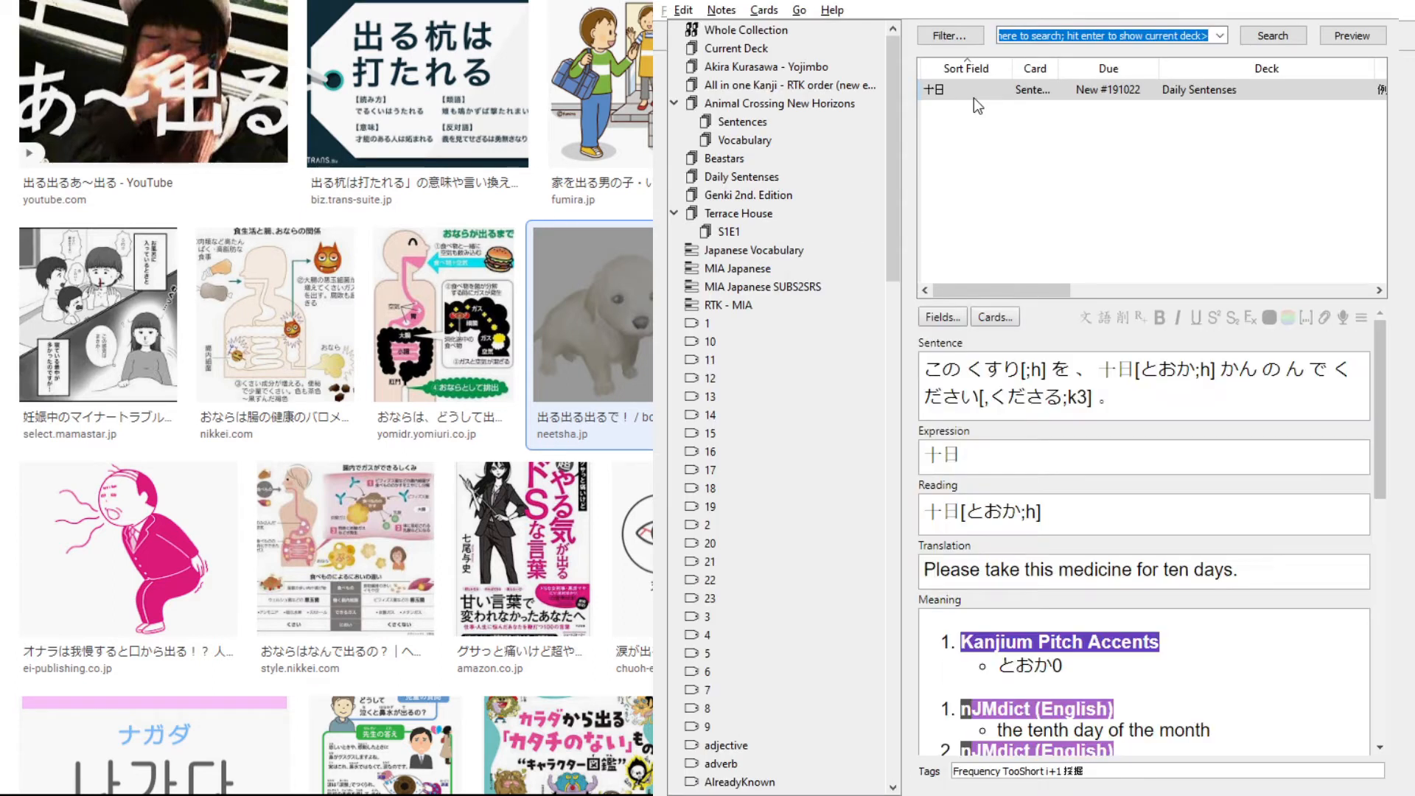
pyautogui.click(736, 177)
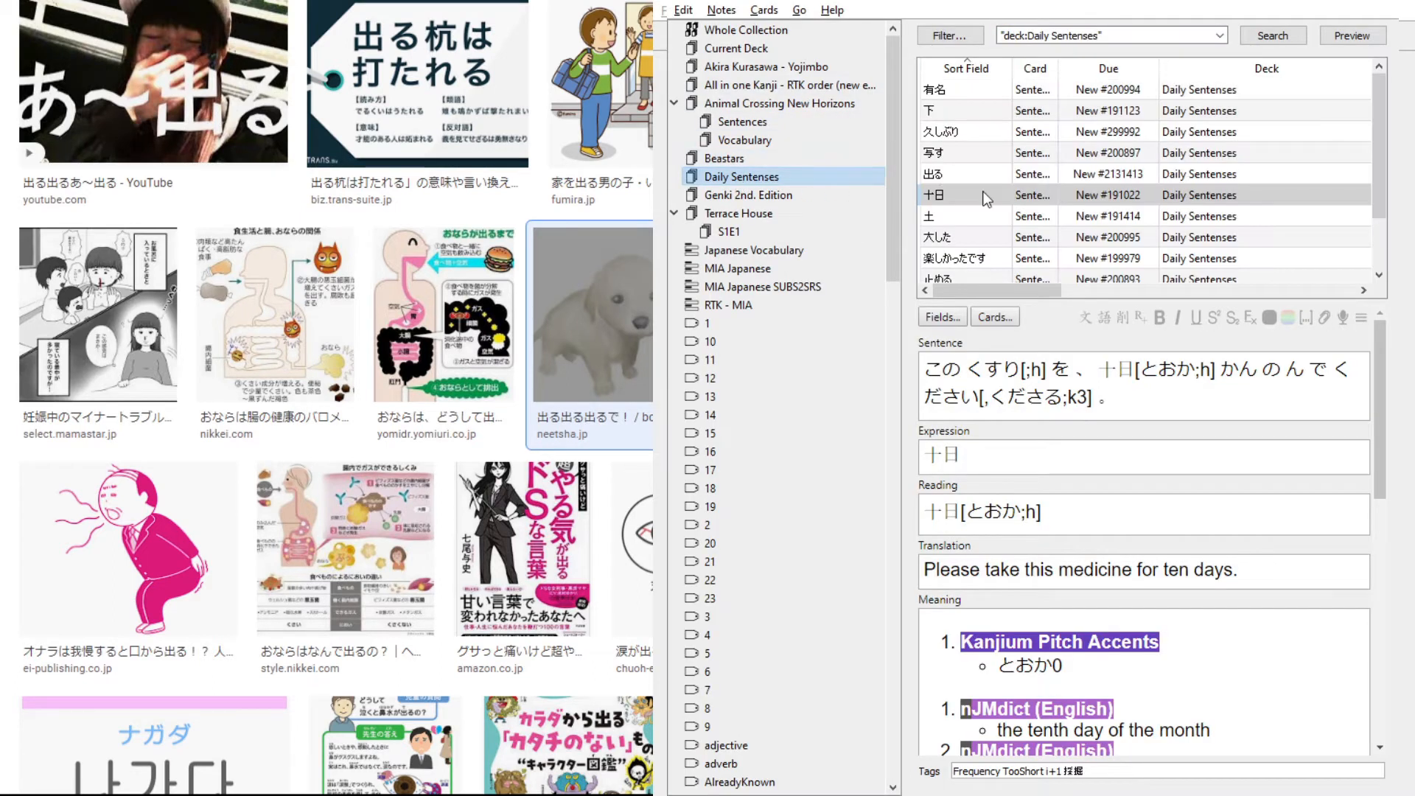
pyautogui.click(945, 175)
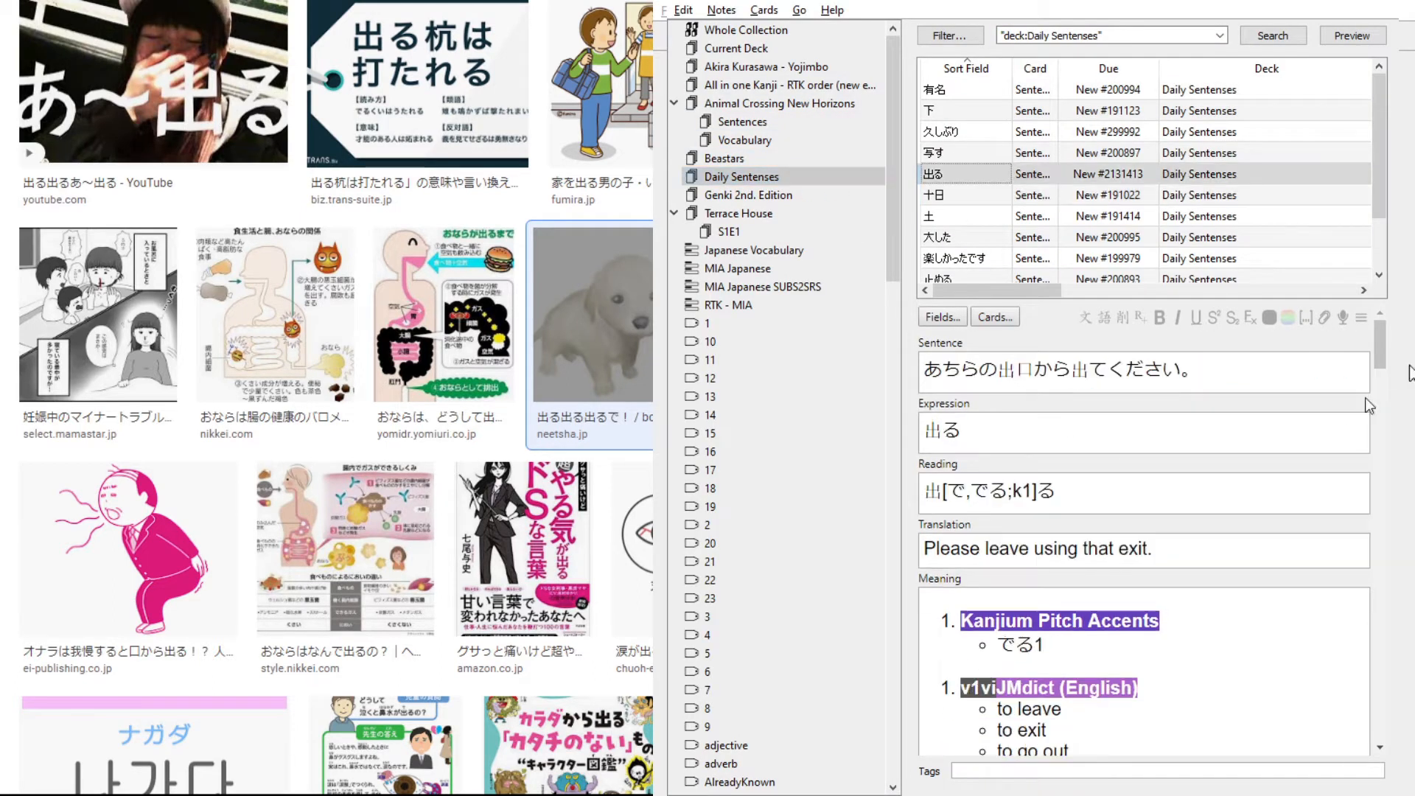
pyautogui.moveTo(1385, 361); pyautogui.dragTo(1341, 728)
pyautogui.click(1195, 687)
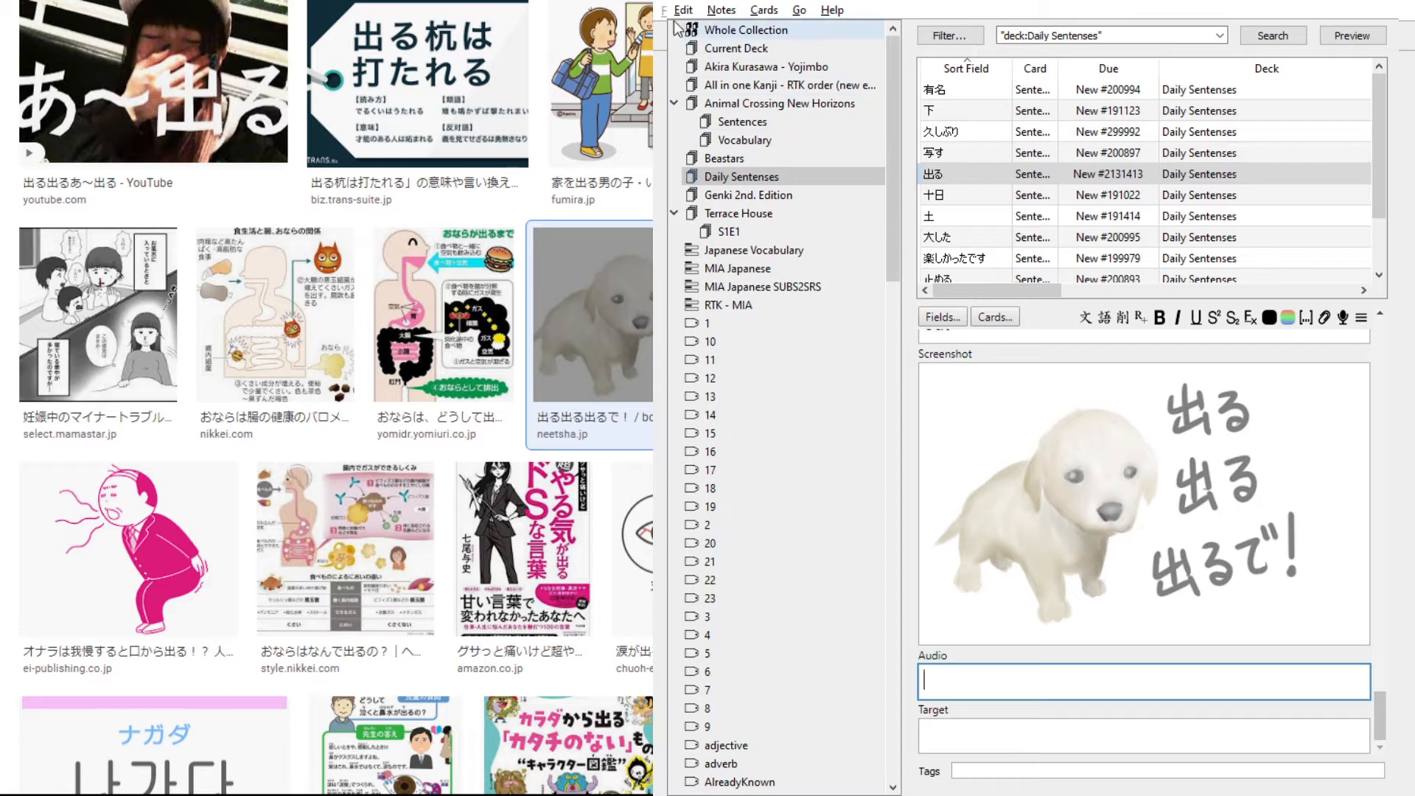
# - Generate only audio for the 出る card, with Expression as origin and Audio as destination, in Add mode
pyautogui.click(752, 157)
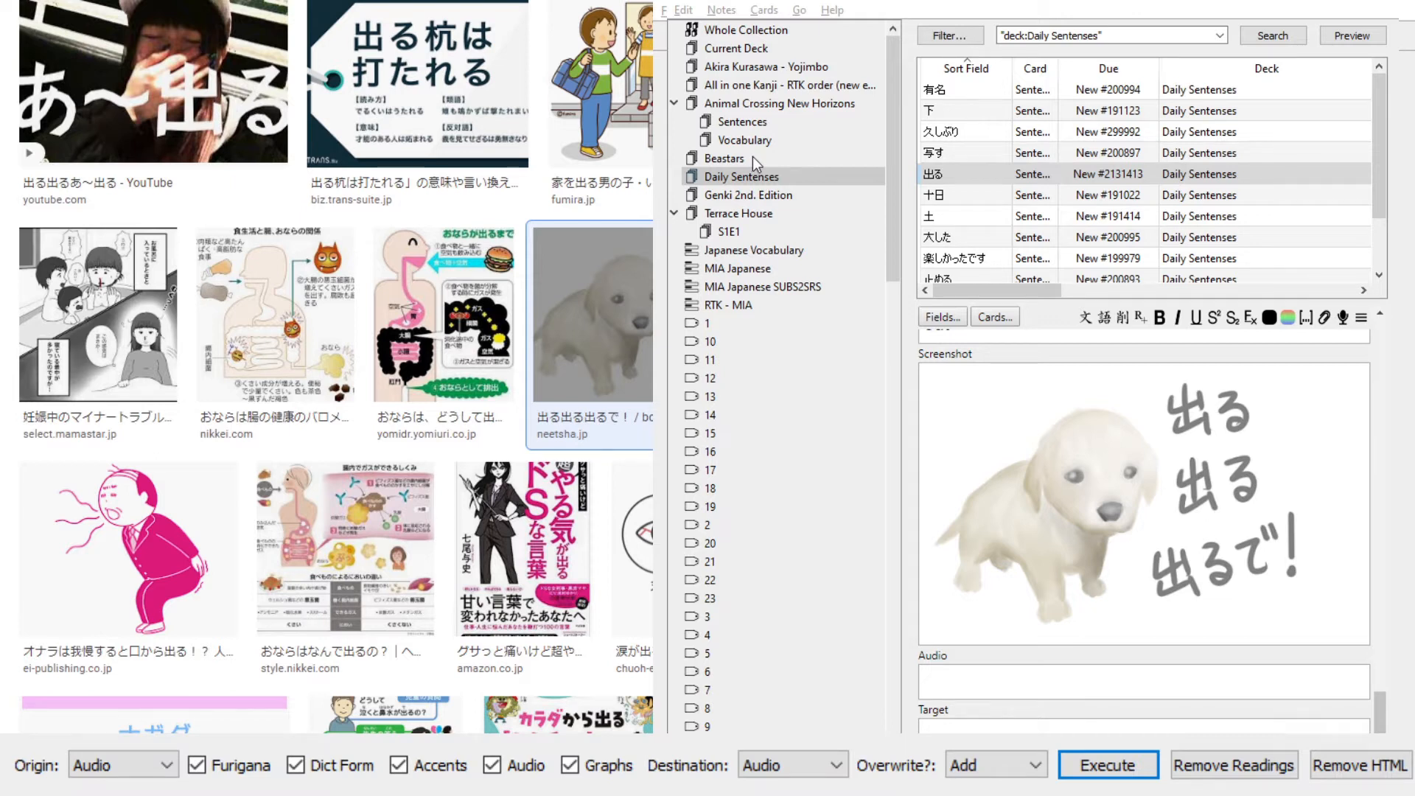
pyautogui.click(165, 766)
pyautogui.click(368, 390)
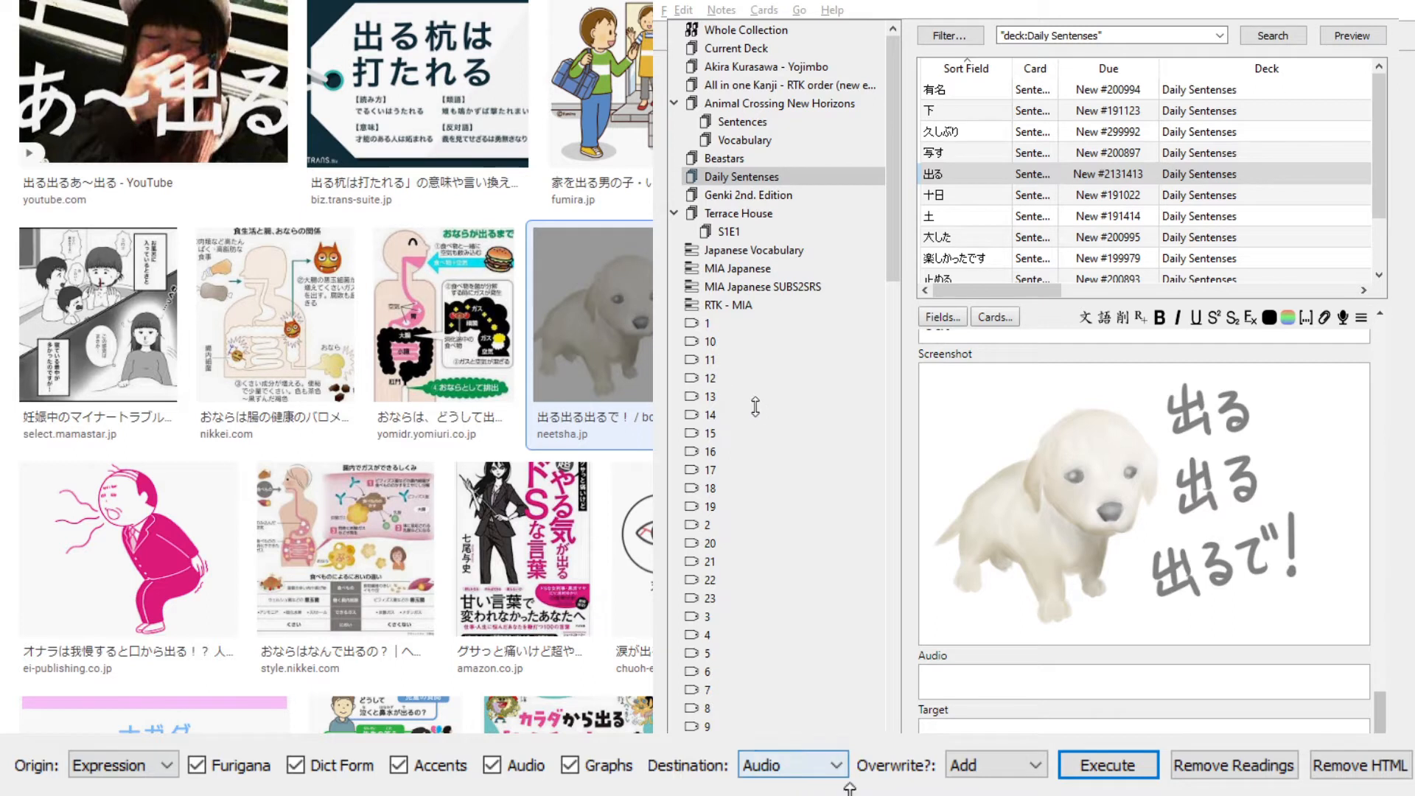
pyautogui.click(572, 766)
pyautogui.click(436, 770)
pyautogui.click(343, 770)
pyautogui.click(234, 767)
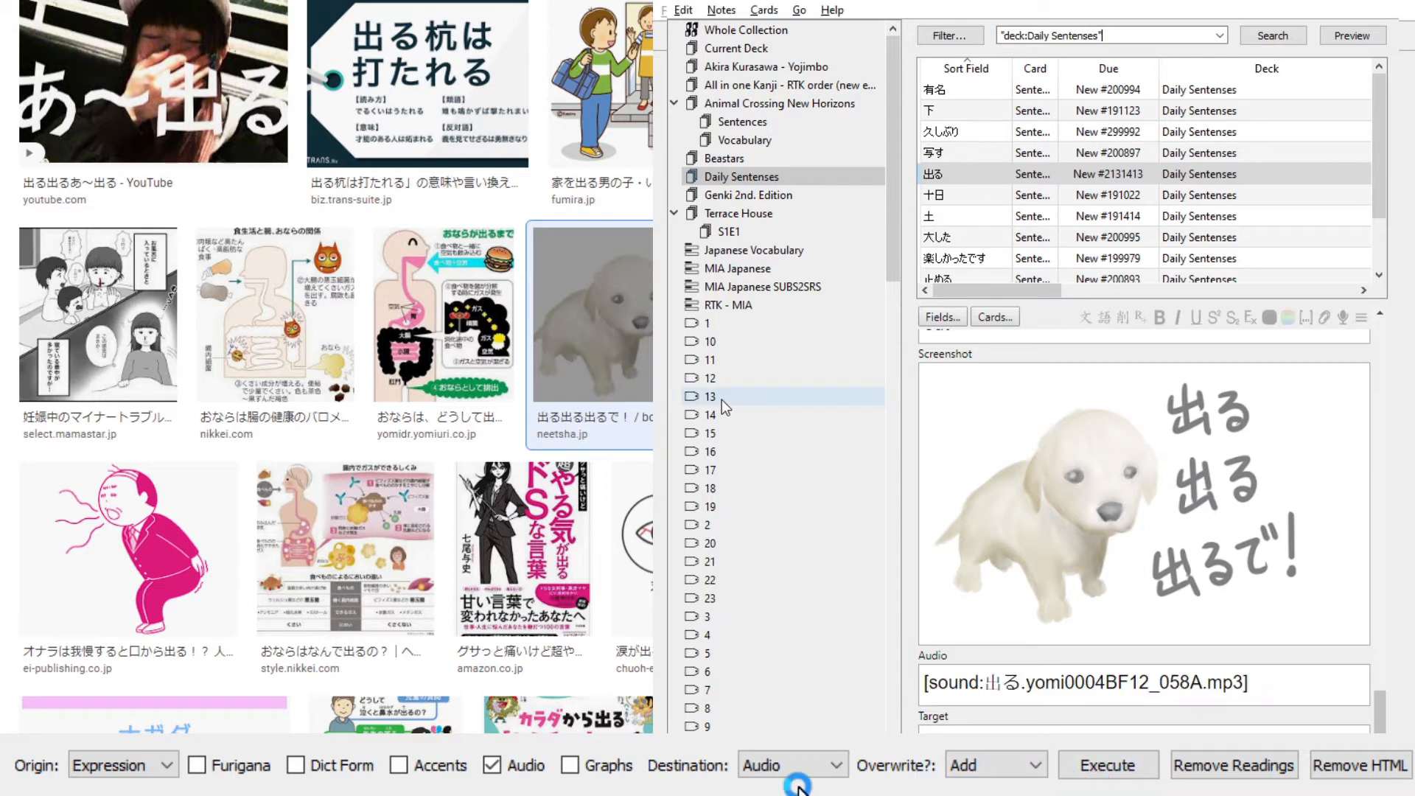
# - Check the generated sound in the Audio field and preview the 出る card
pyautogui.click(1248, 684)
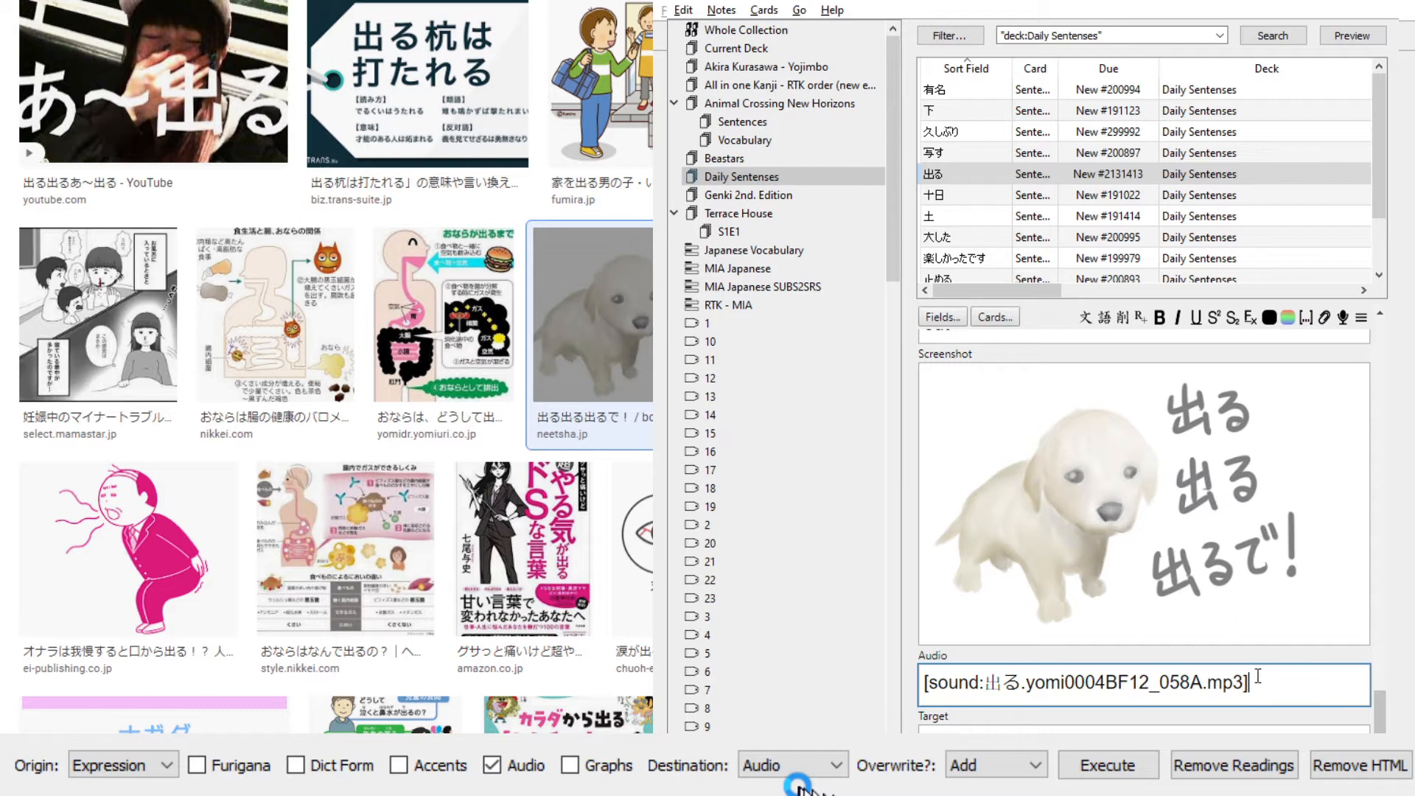
pyautogui.click(1337, 36)
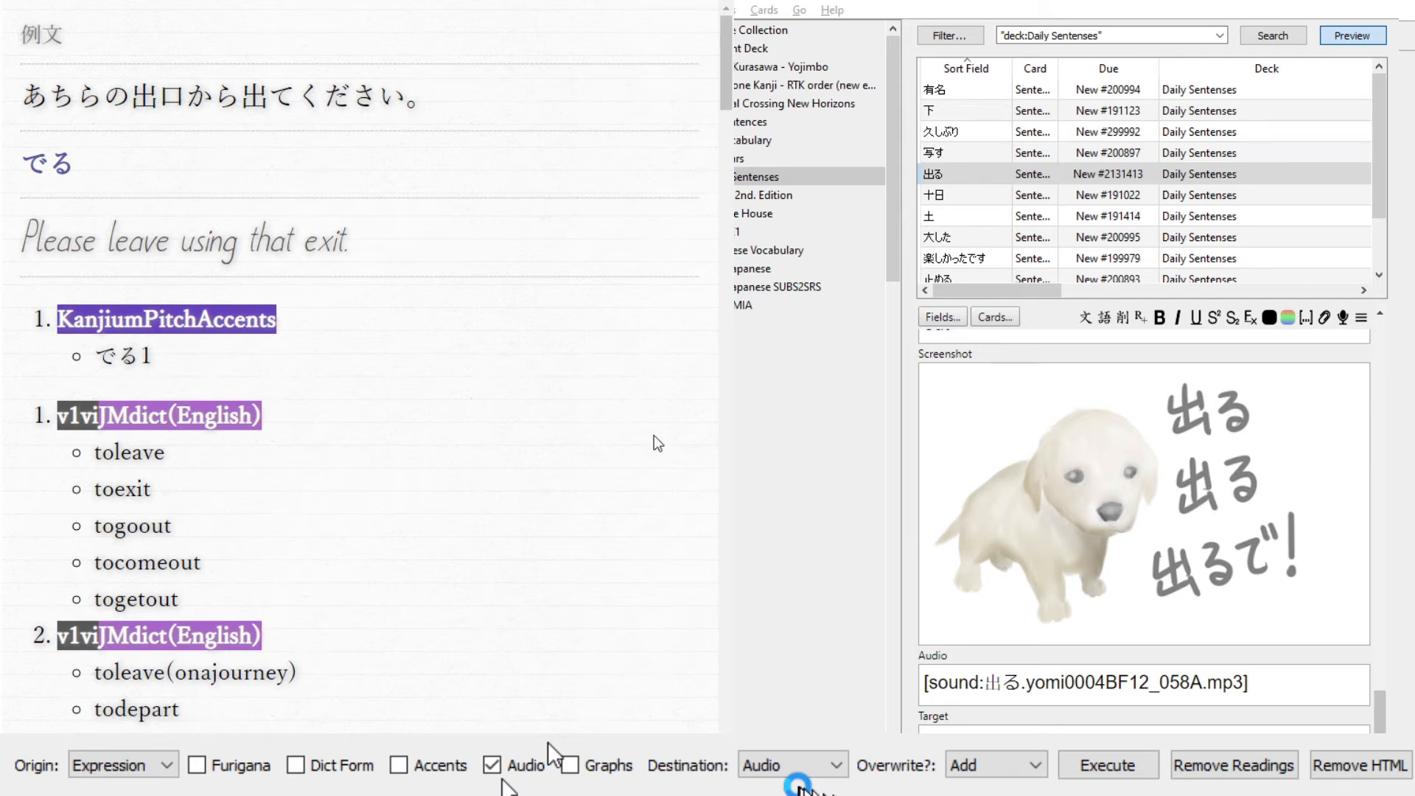
pyautogui.click(721, 1)
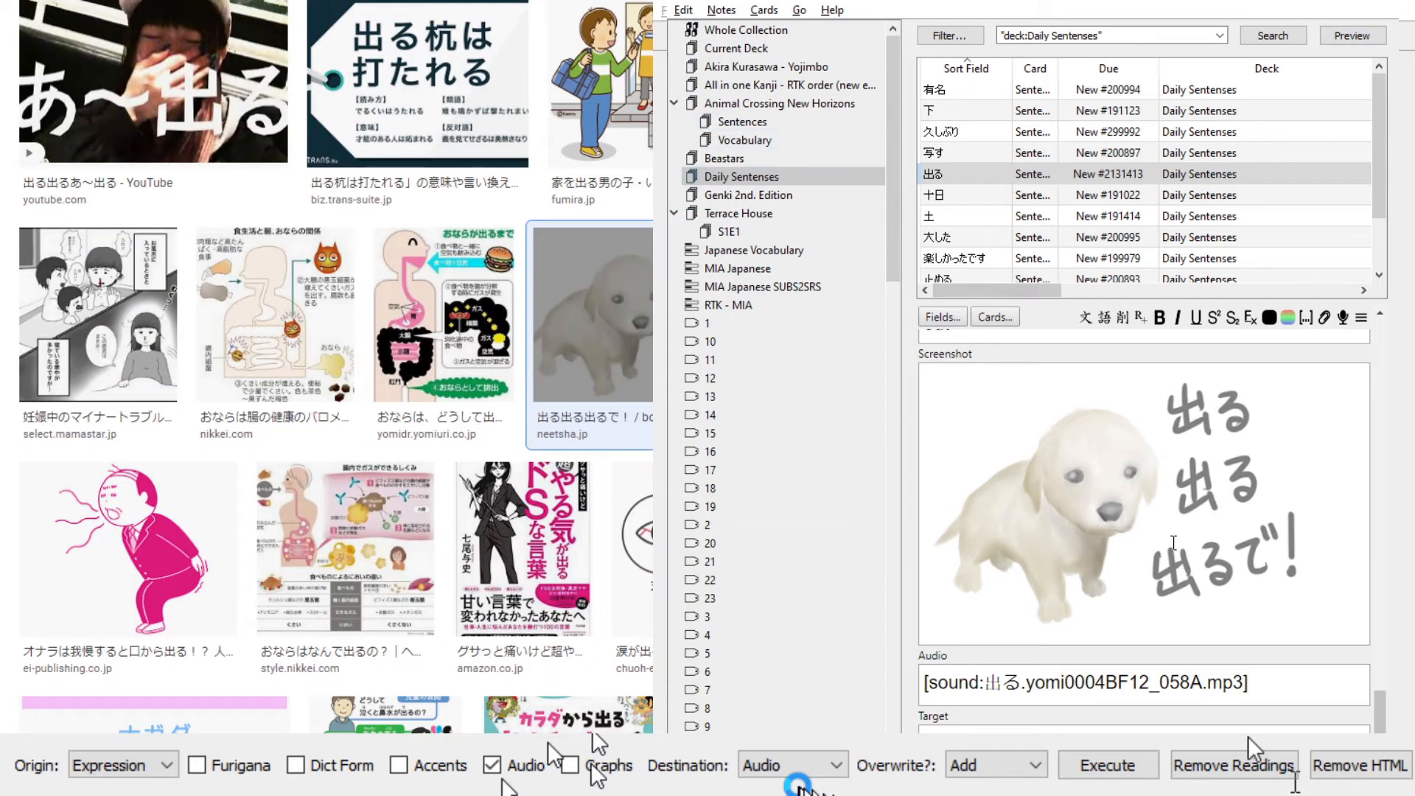
# - Clear the card's Audio field and search the Forvo dictionary for its expression 出る
pyautogui.tripleClick(1266, 687)
pyautogui.press('BackSpace')
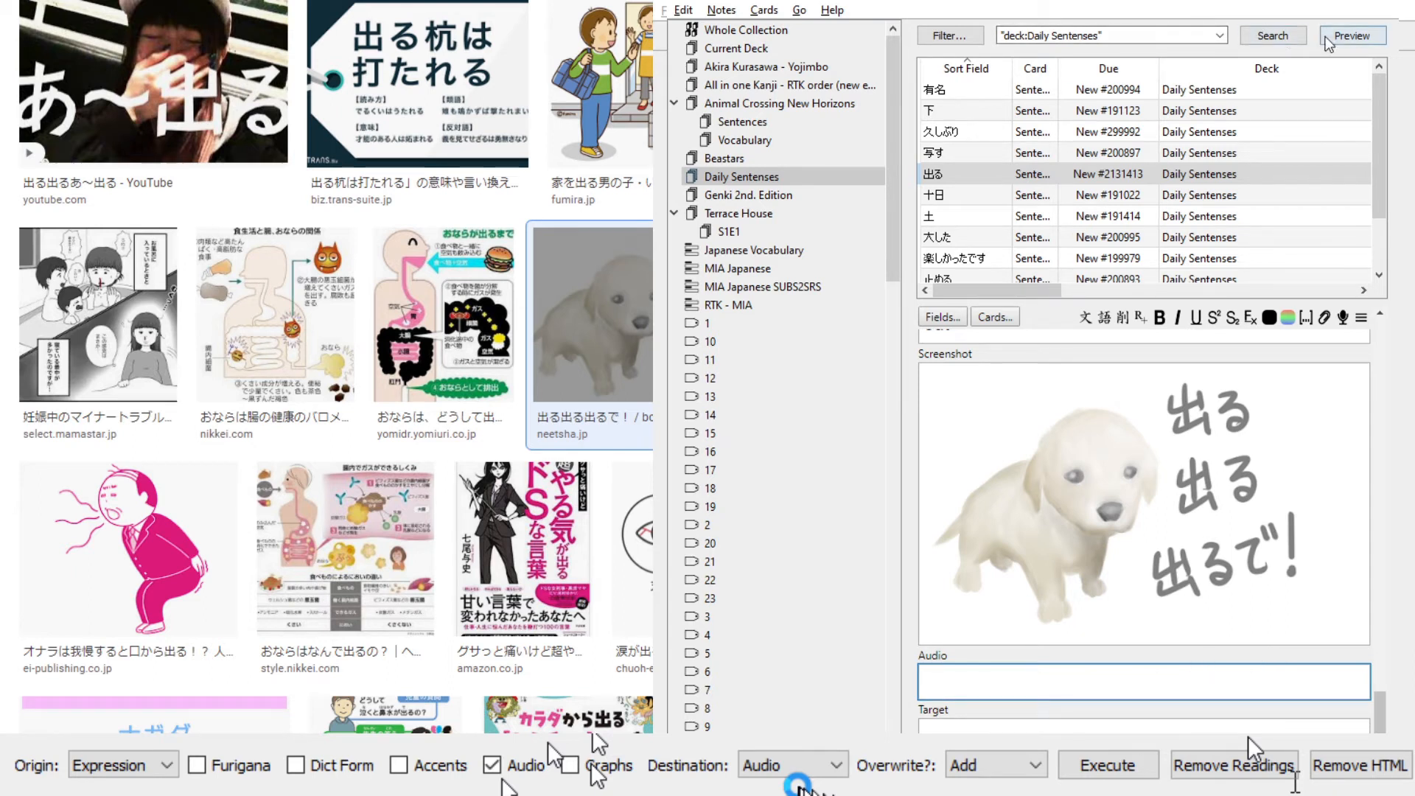
pyautogui.moveTo(1379, 711); pyautogui.dragTo(1381, 335)
pyautogui.moveTo(959, 432); pyautogui.dragTo(905, 442)
pyautogui.hotkey('ctrl', 's')
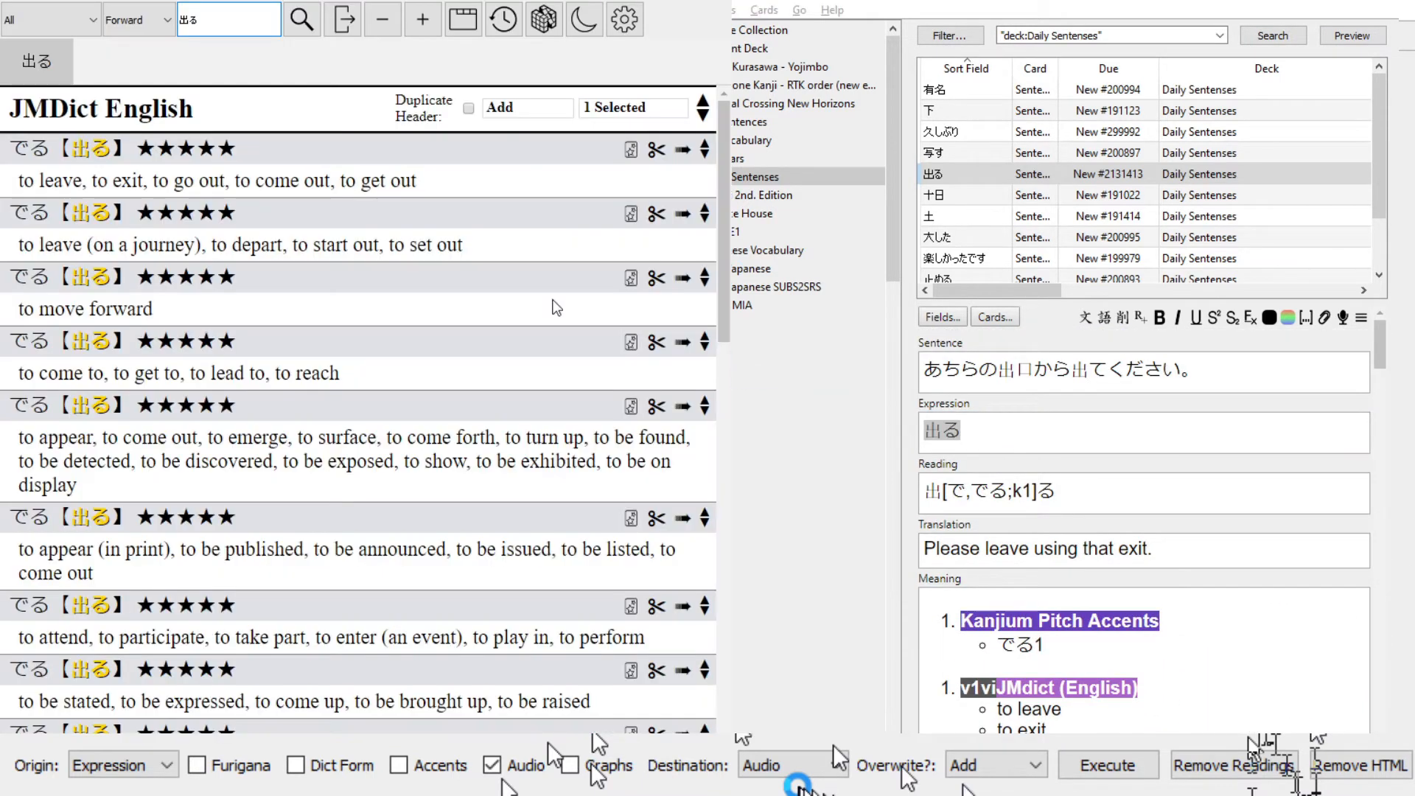
pyautogui.click(77, 30)
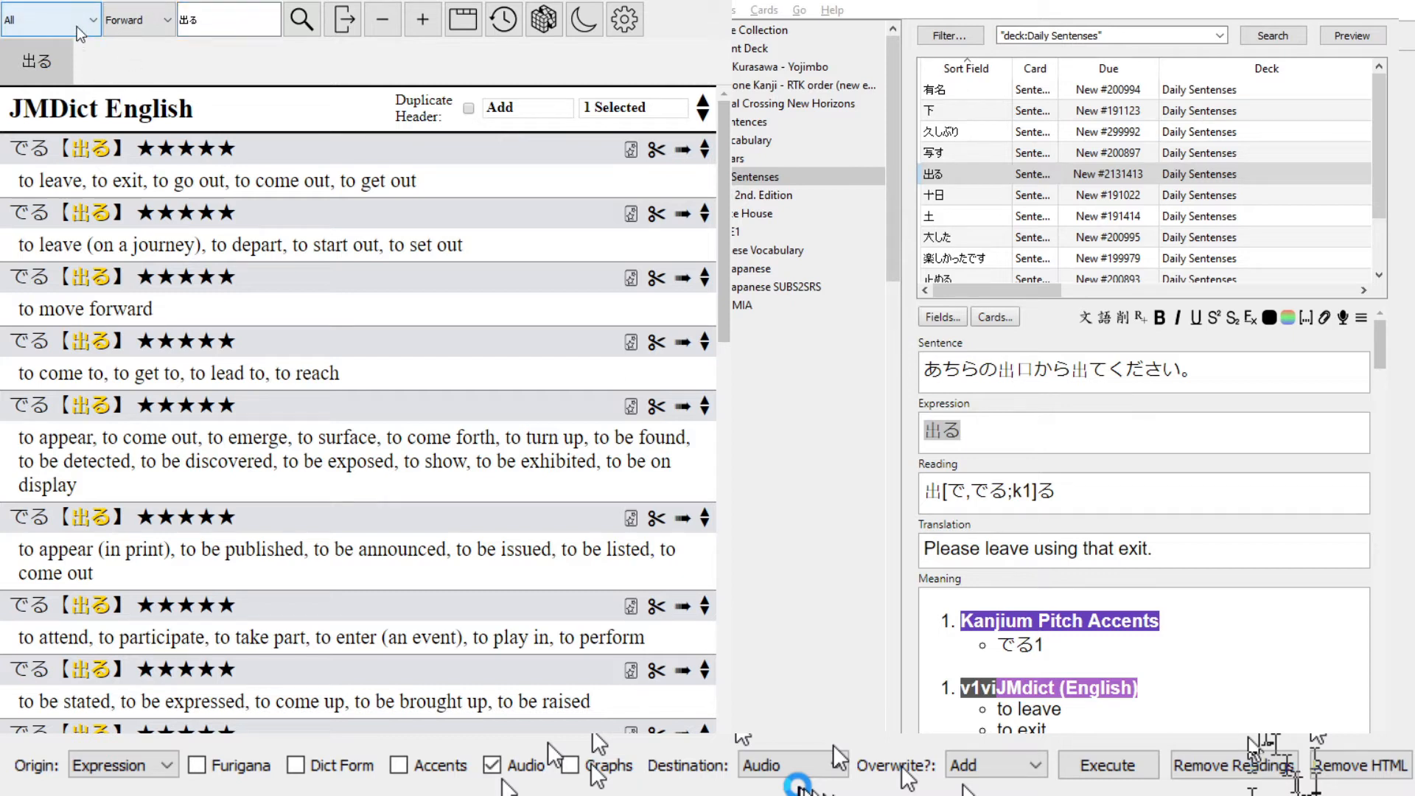
pyautogui.click(60, 83)
pyautogui.click(302, 19)
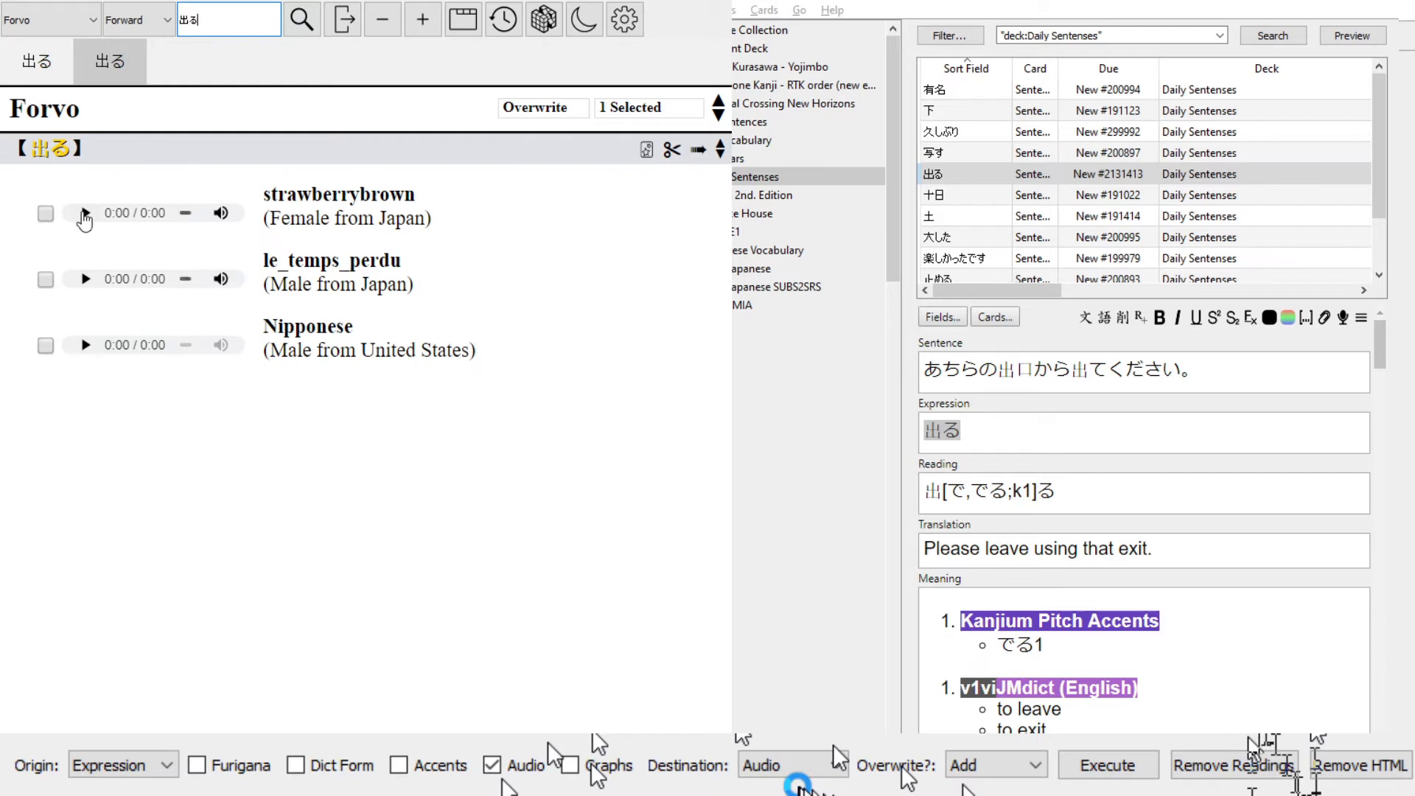
# - Listen to the three Forvo recordings of 出る, replaying the female and male recordings from Japan
pyautogui.click(86, 213)
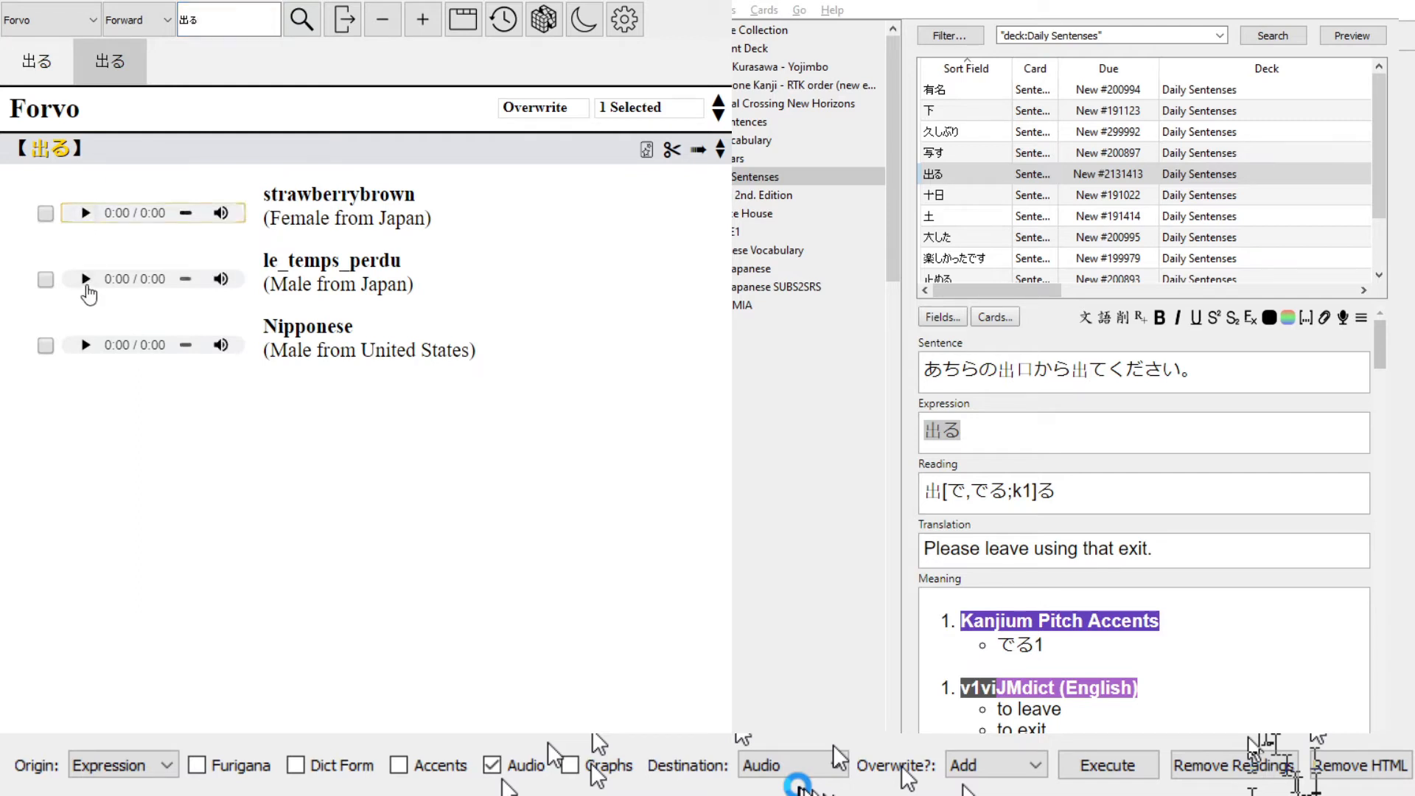
pyautogui.click(86, 280)
pyautogui.click(86, 345)
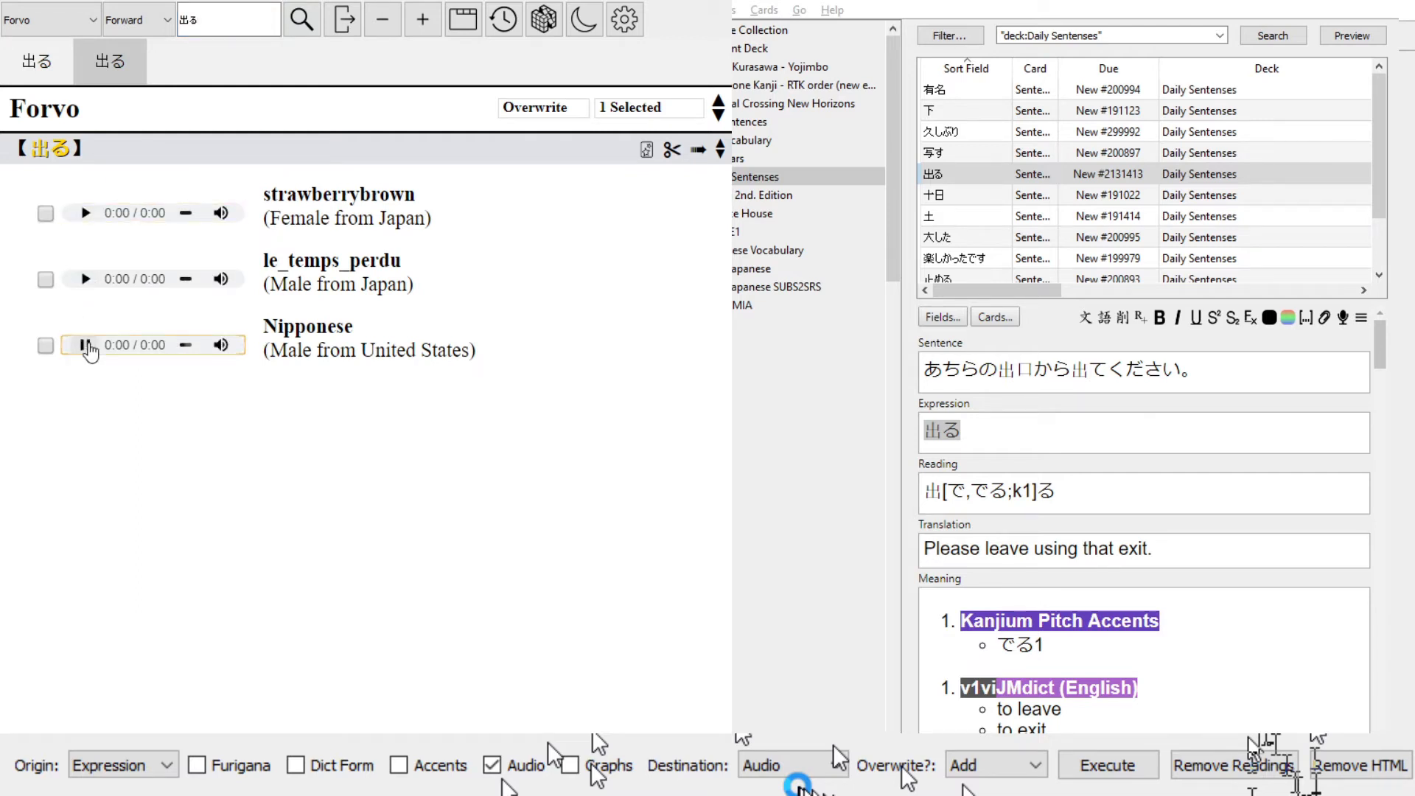
pyautogui.click(86, 213)
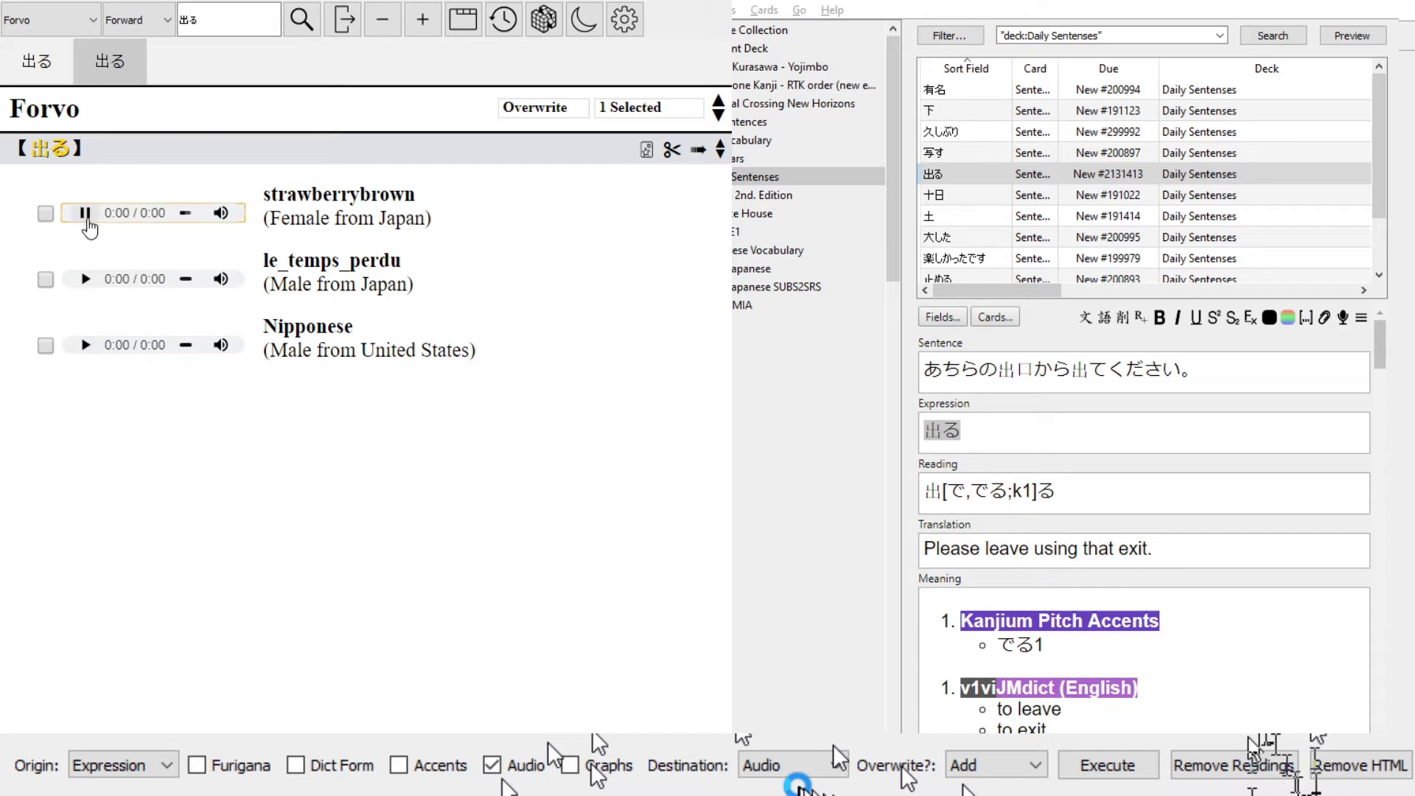
pyautogui.click(86, 279)
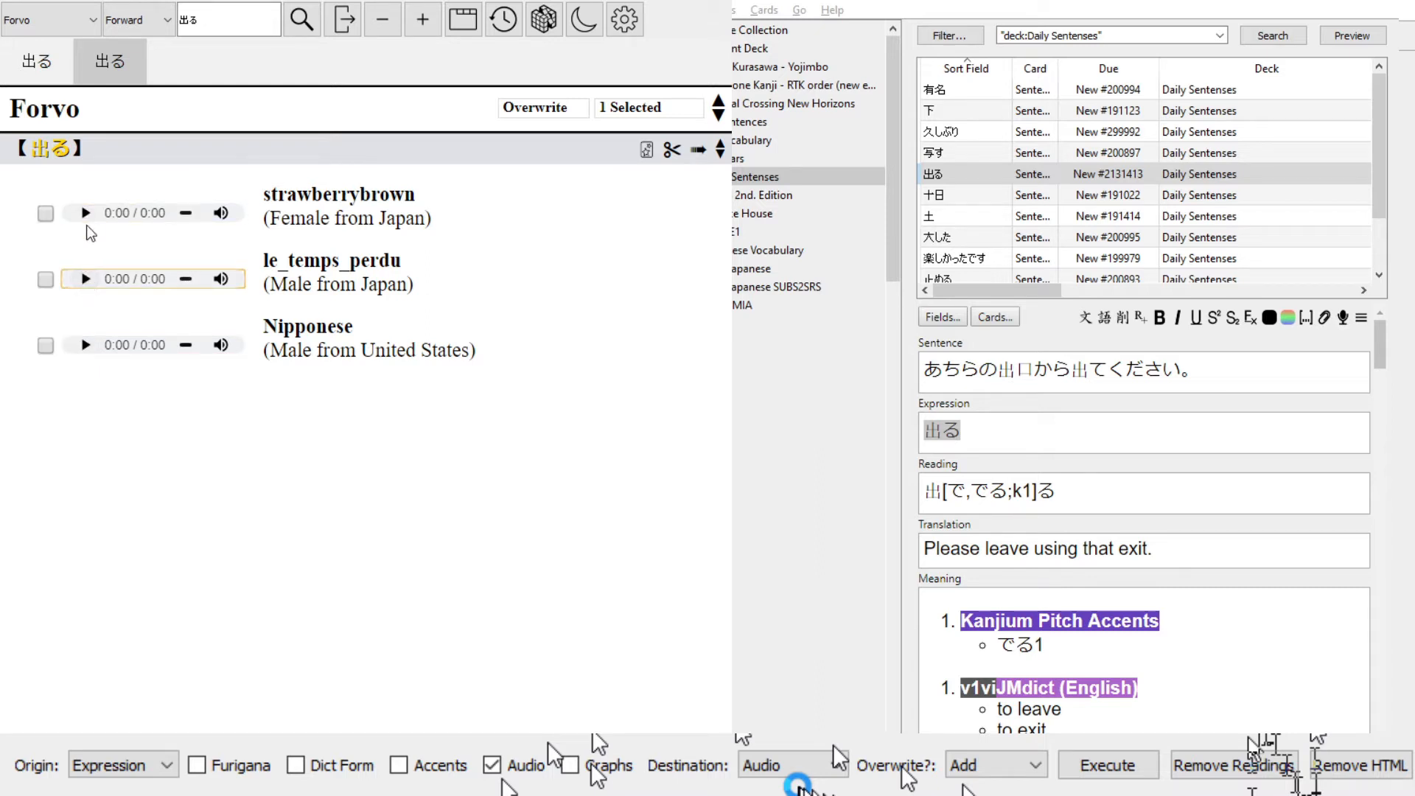
# - Select the Forvo recording by the female speaker from Japan and send it to the card's Audio field
pyautogui.click(46, 213)
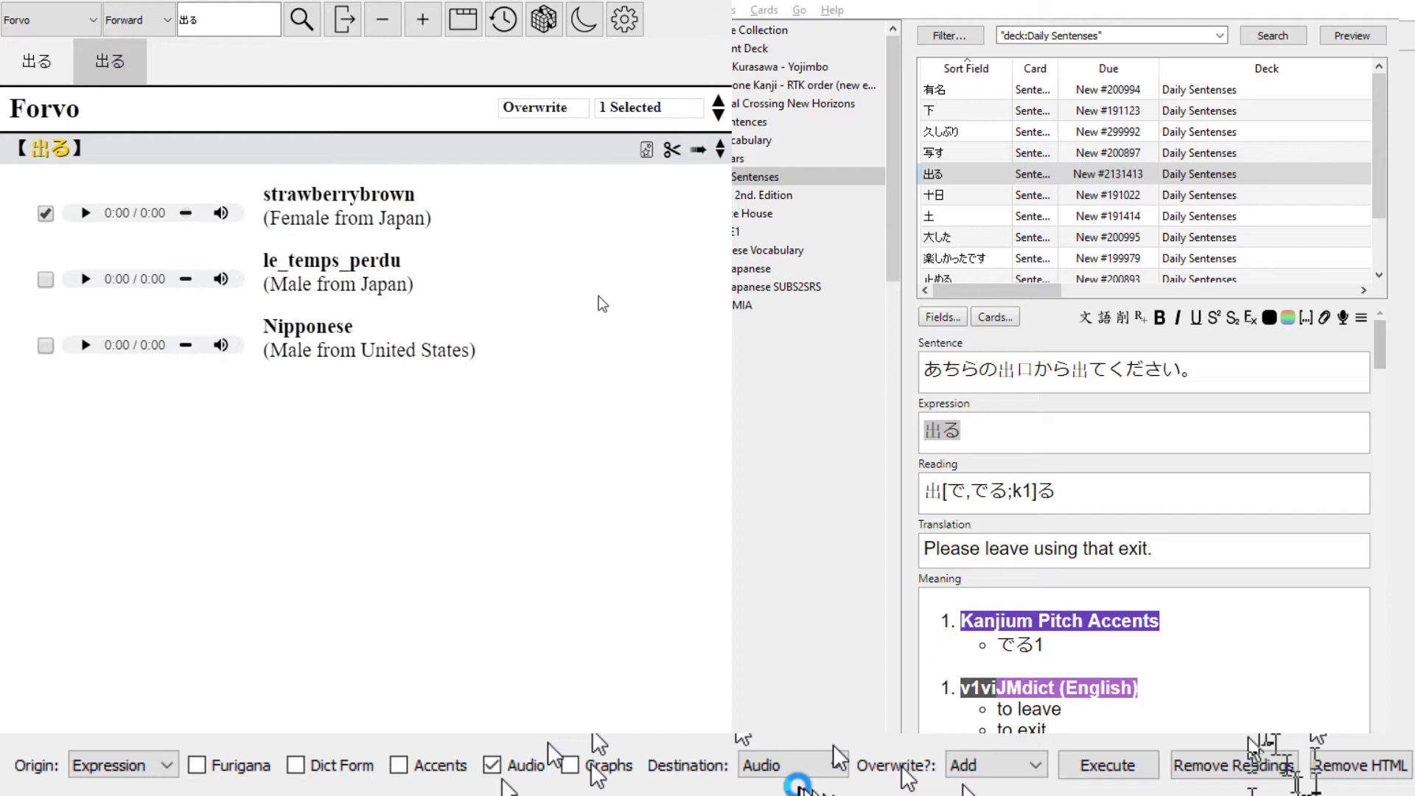
pyautogui.click(698, 153)
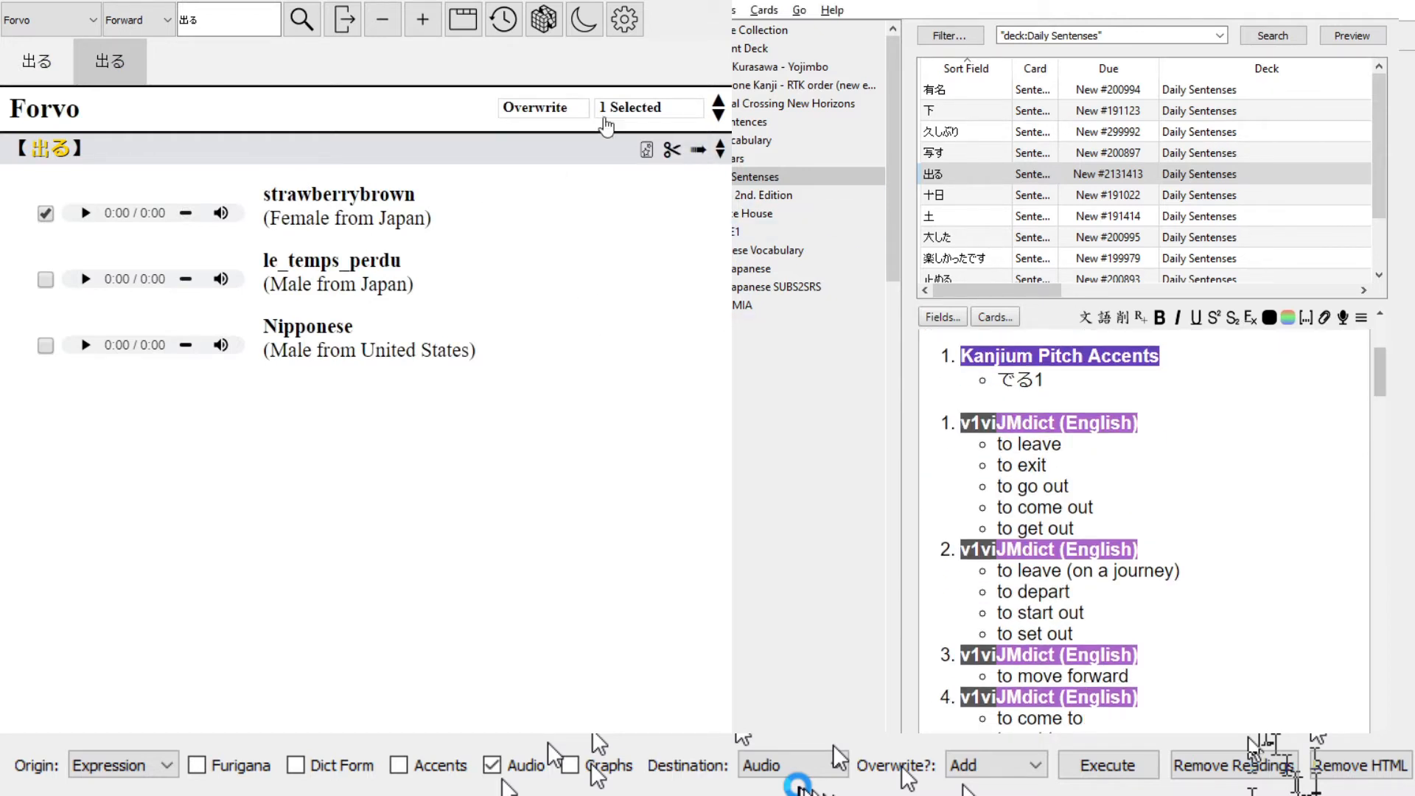
pyautogui.click(612, 112)
pyautogui.click(627, 111)
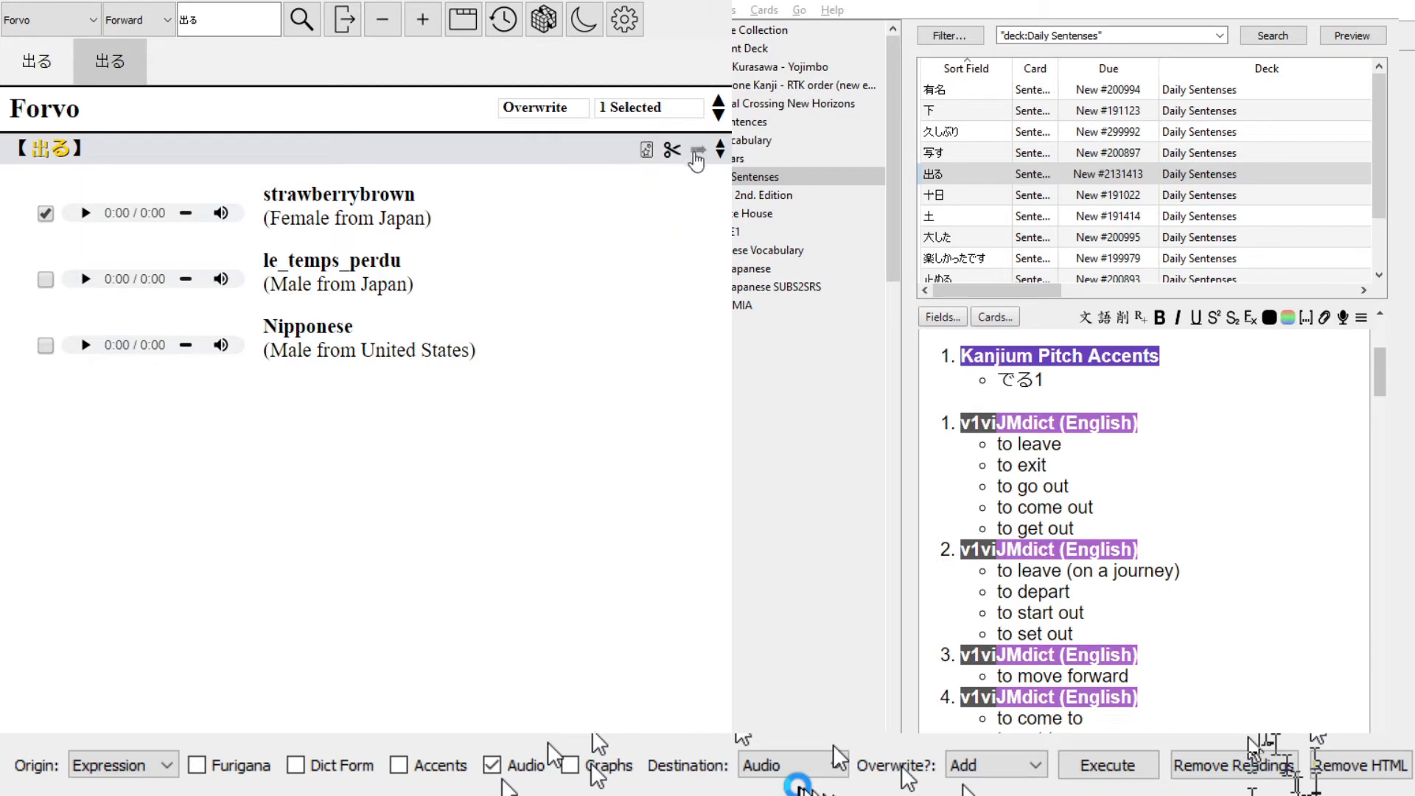
pyautogui.moveTo(1380, 369); pyautogui.dragTo(1376, 712)
pyautogui.click(1250, 684)
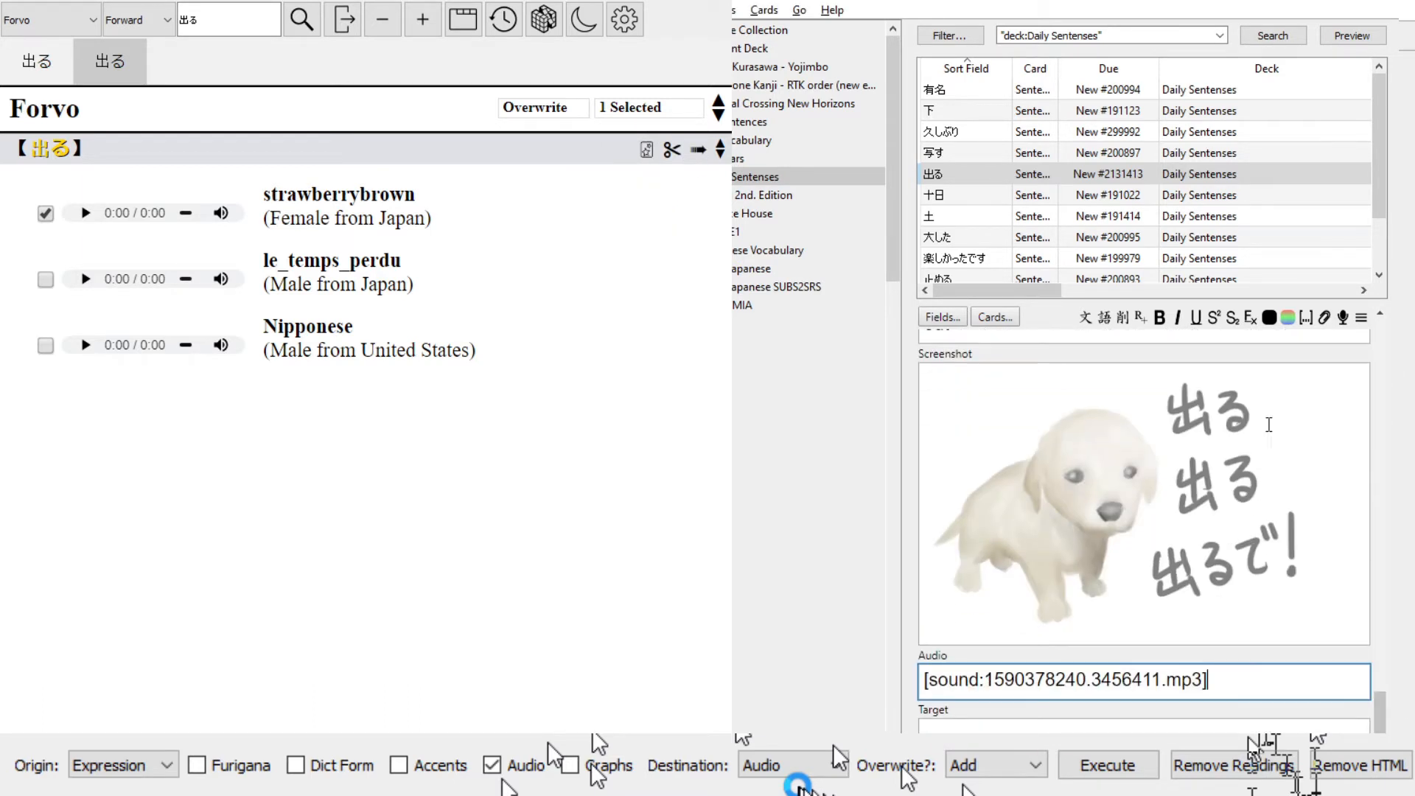
# - Preview the 出る card from its sentence down to the audio and puppy picture, and close the preview
pyautogui.click(1331, 37)
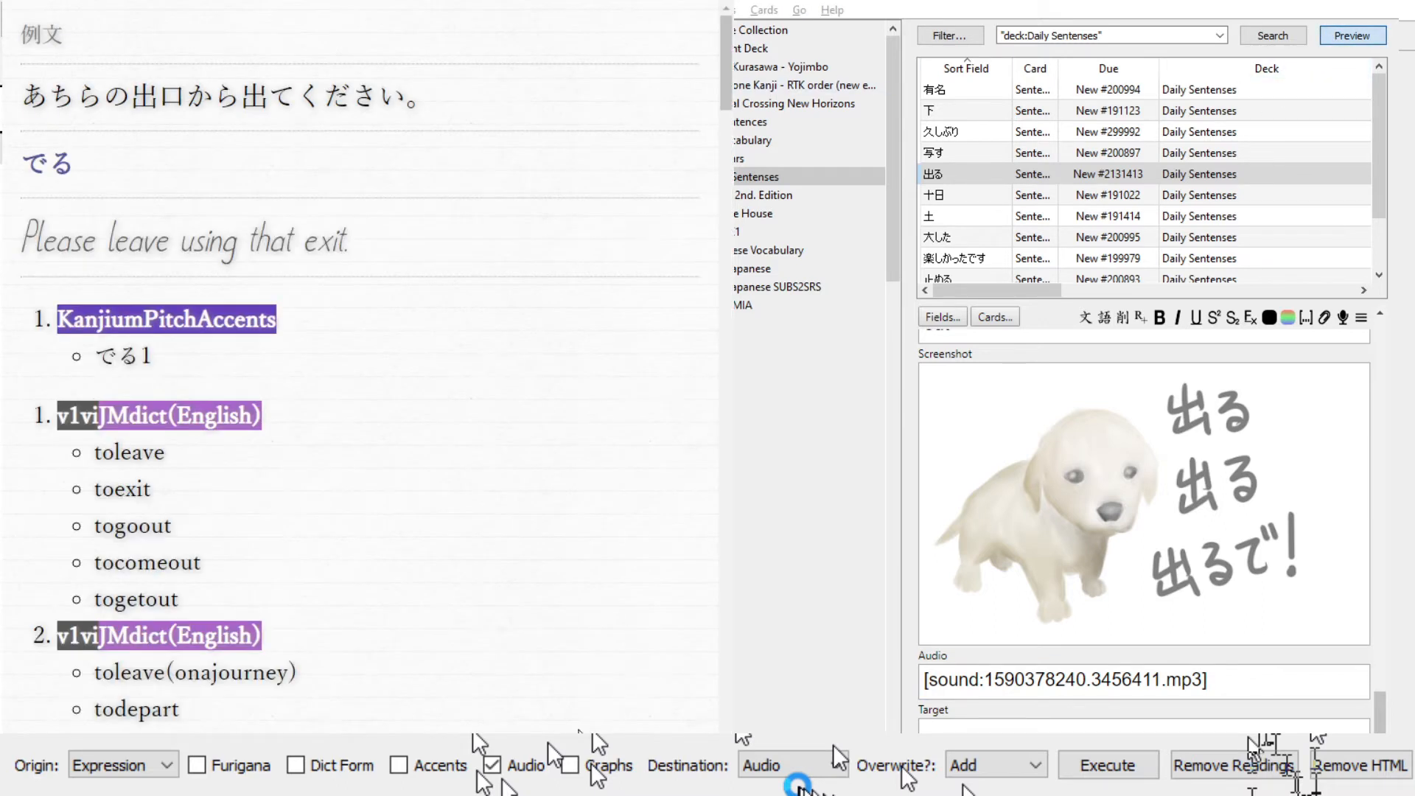
pyautogui.scroll(-10, 33, 404)
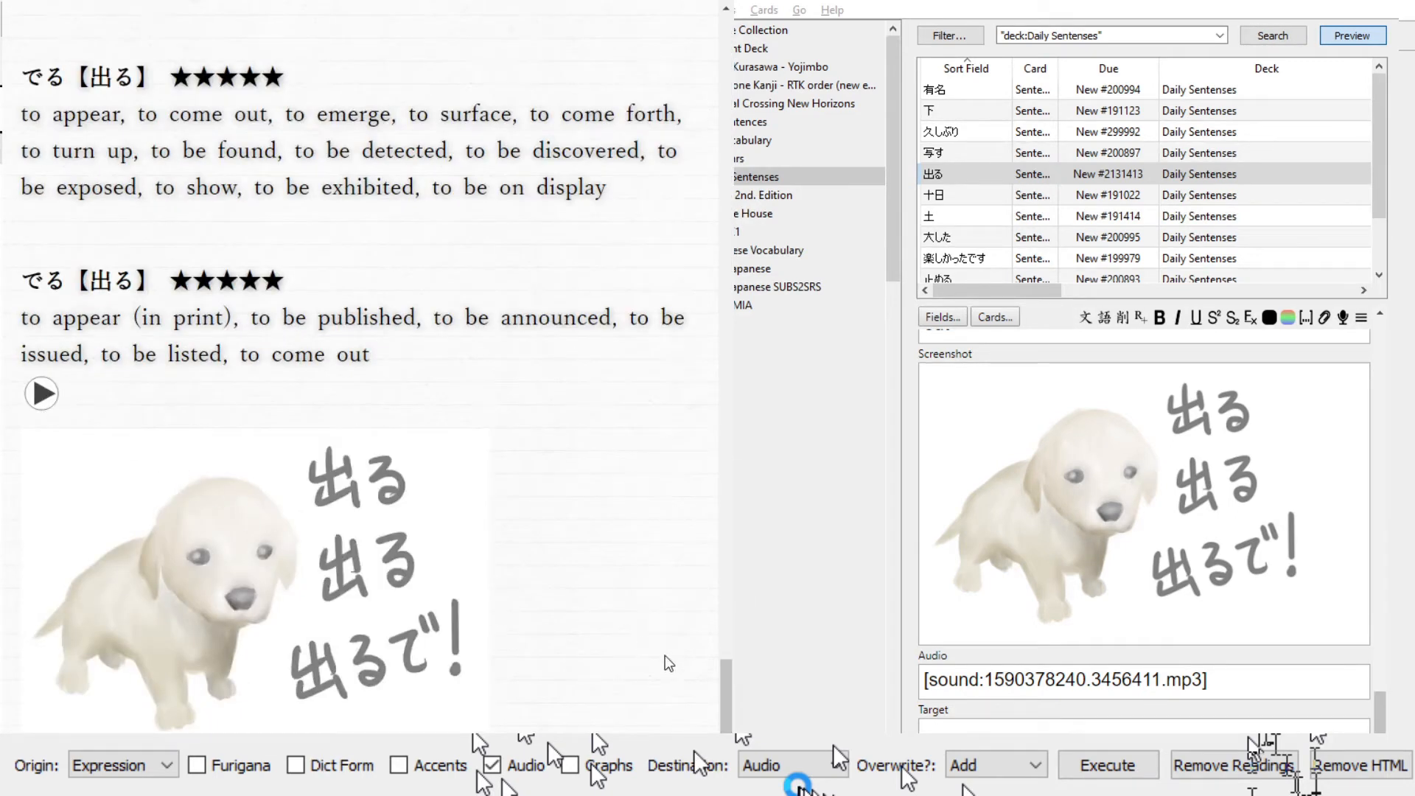
pyautogui.moveTo(724, 686); pyautogui.dragTo(697, 37)
pyautogui.click(707, 0)
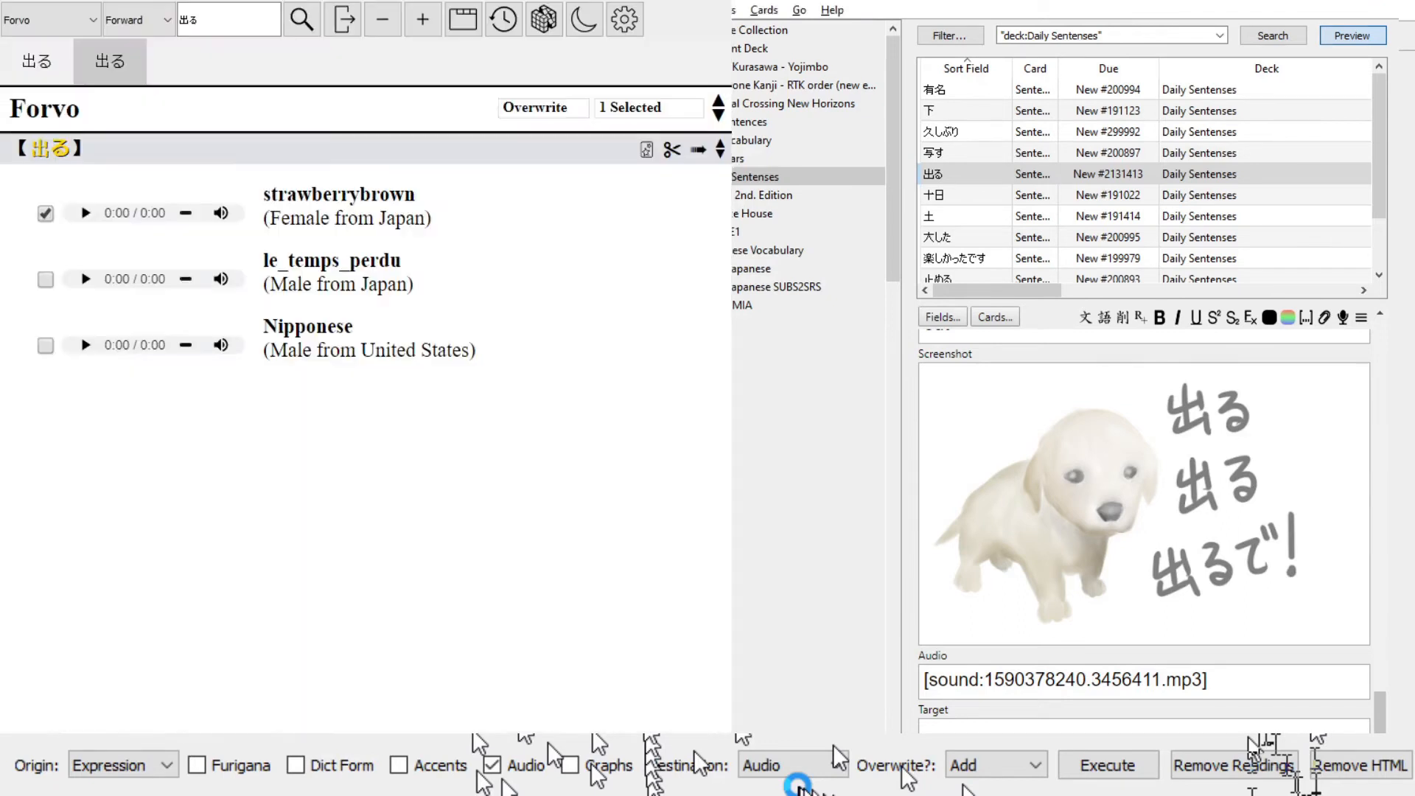
# - Close the dictionary window and return the web browser to the WaniKani page for 出る
pyautogui.click(715, 1)
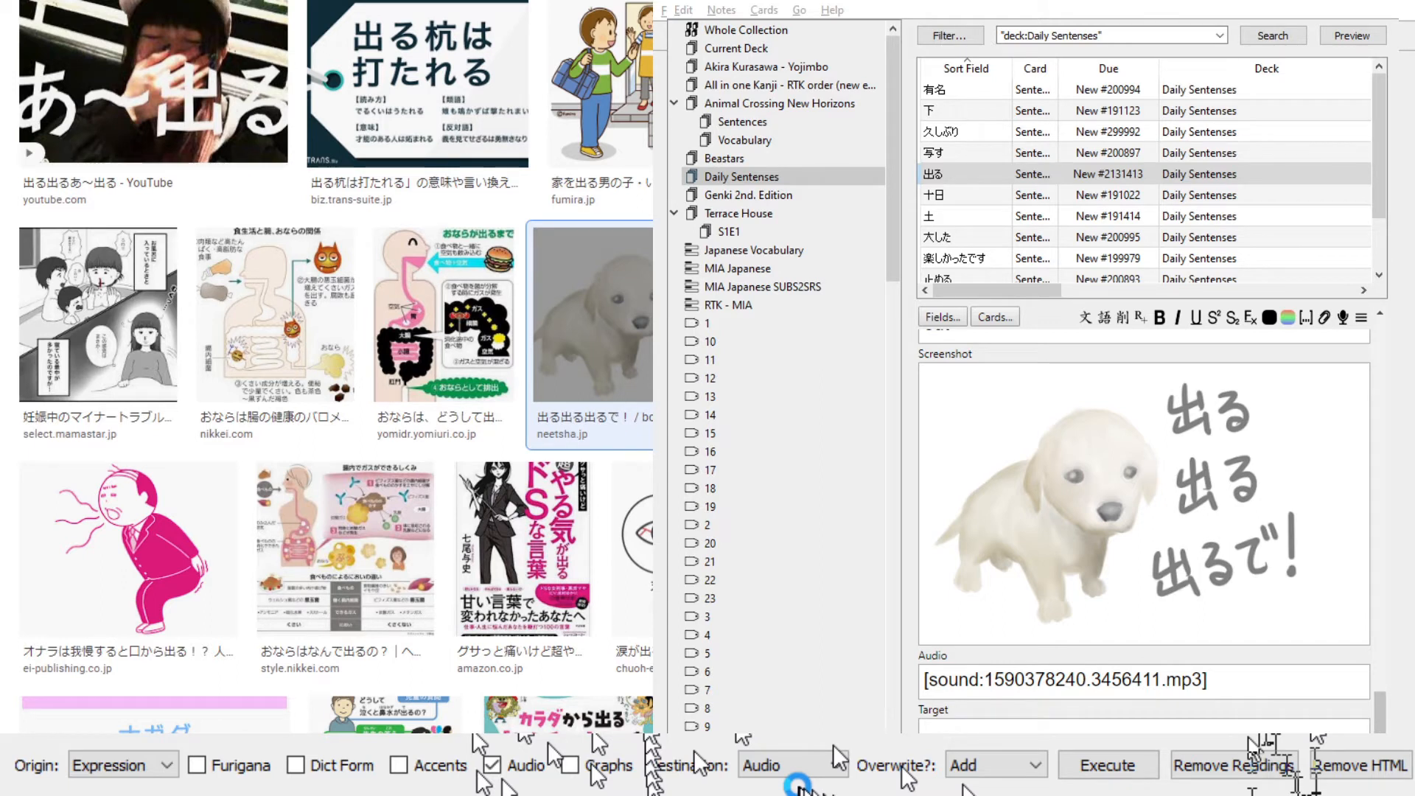
pyautogui.hotkey('alt', 'Left')
pyautogui.hotkey('alt', 'Left')
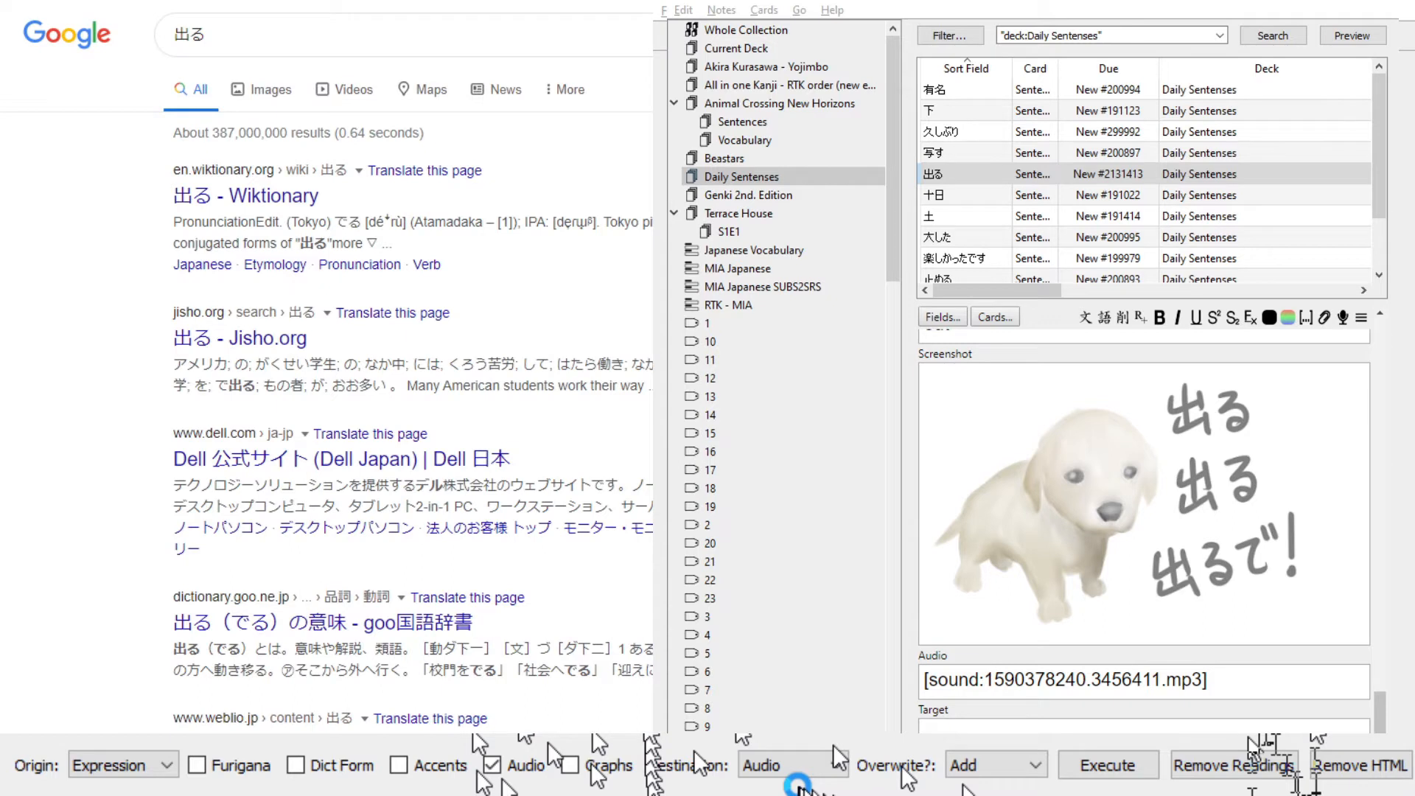
pyautogui.hotkey('alt', 'Left')
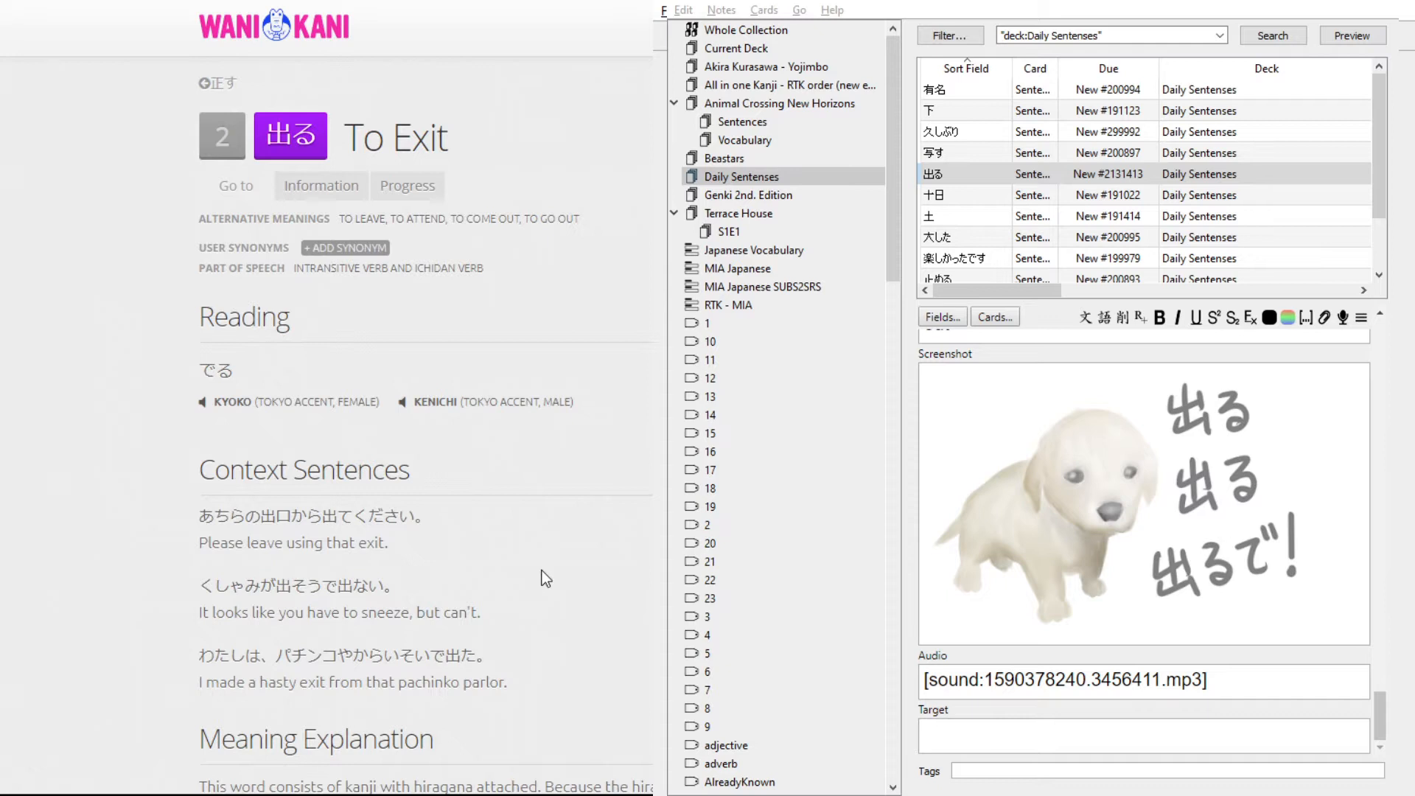
# - Reopen the card browser on the Daily Sentenses deck and open the card template editor for the 十日 card
pyautogui.click(994, 308)
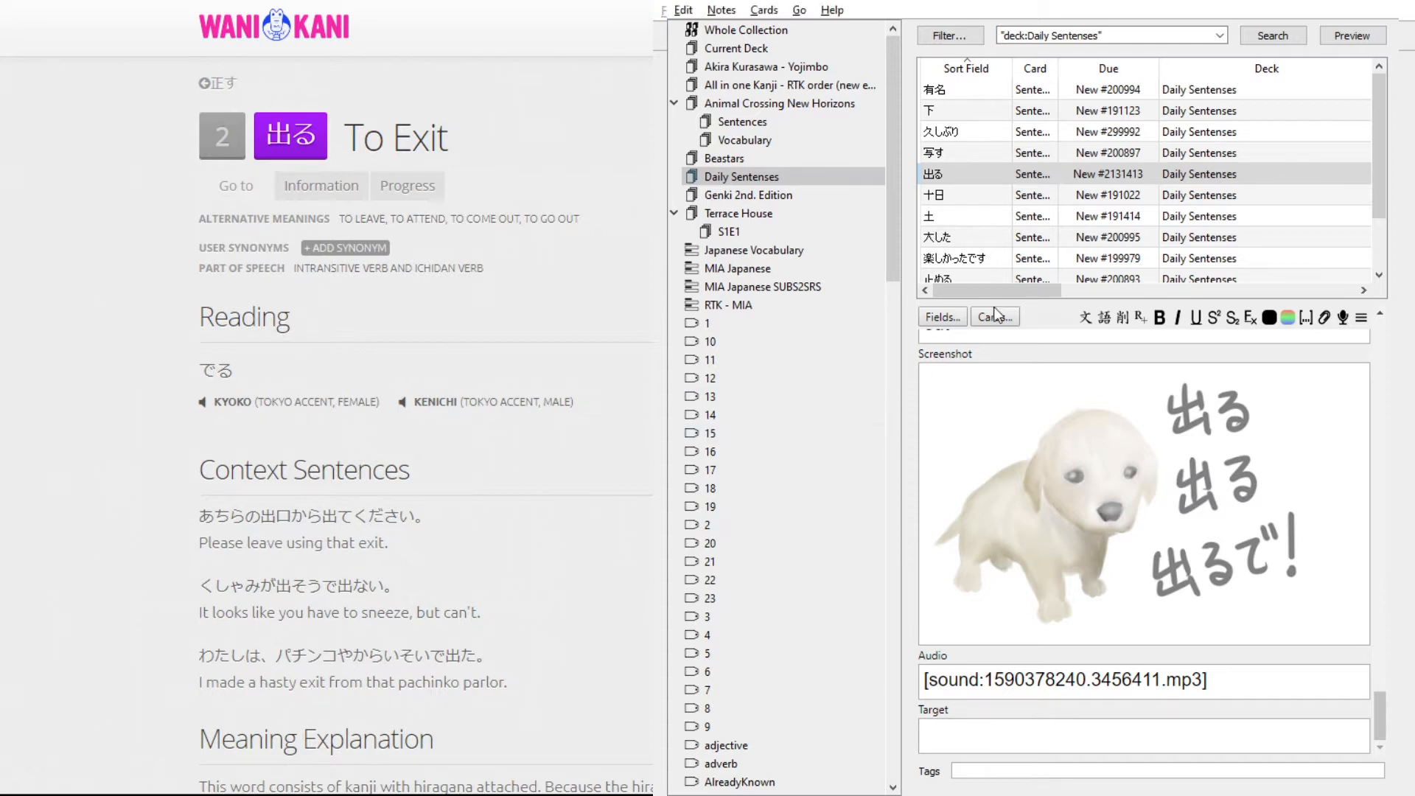
pyautogui.click(1385, 2)
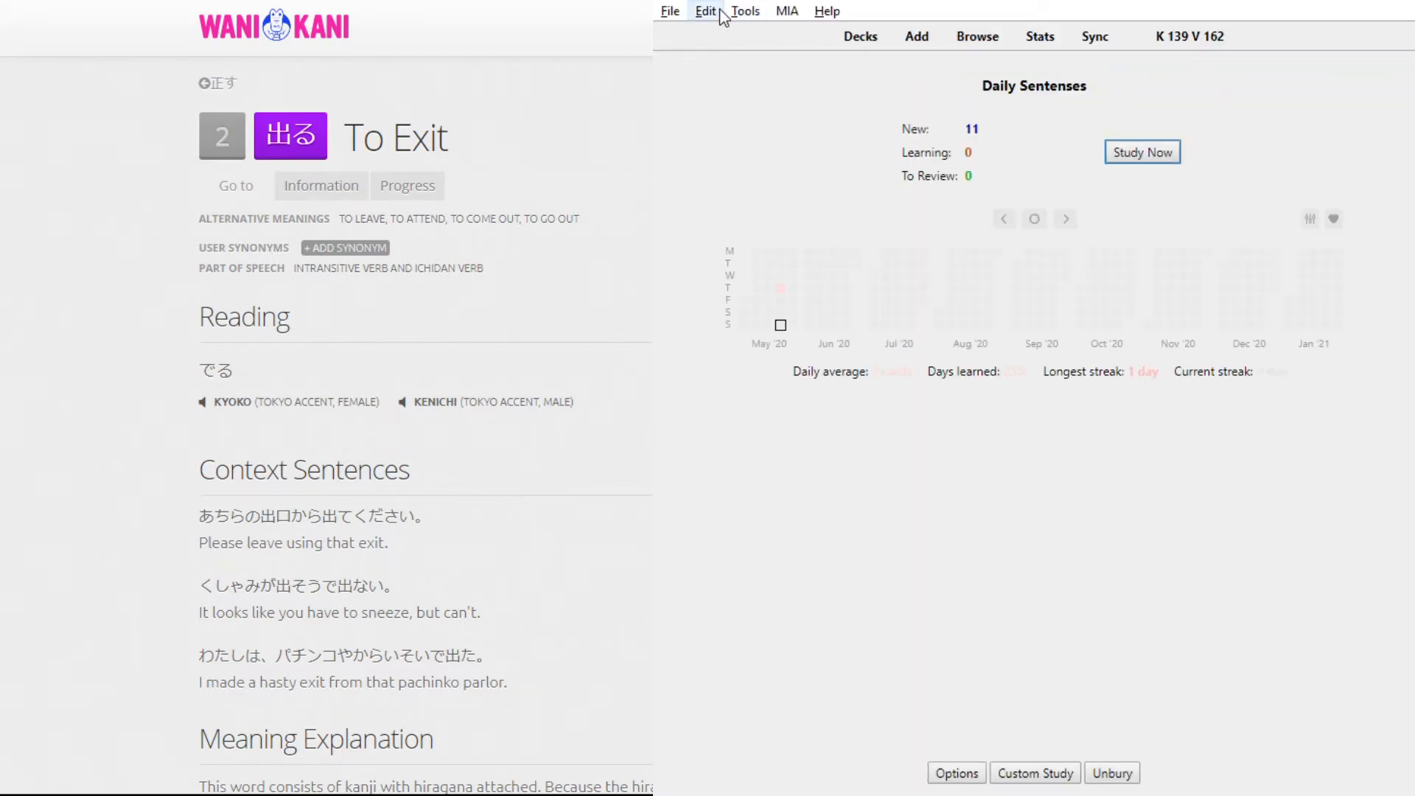
pyautogui.click(978, 36)
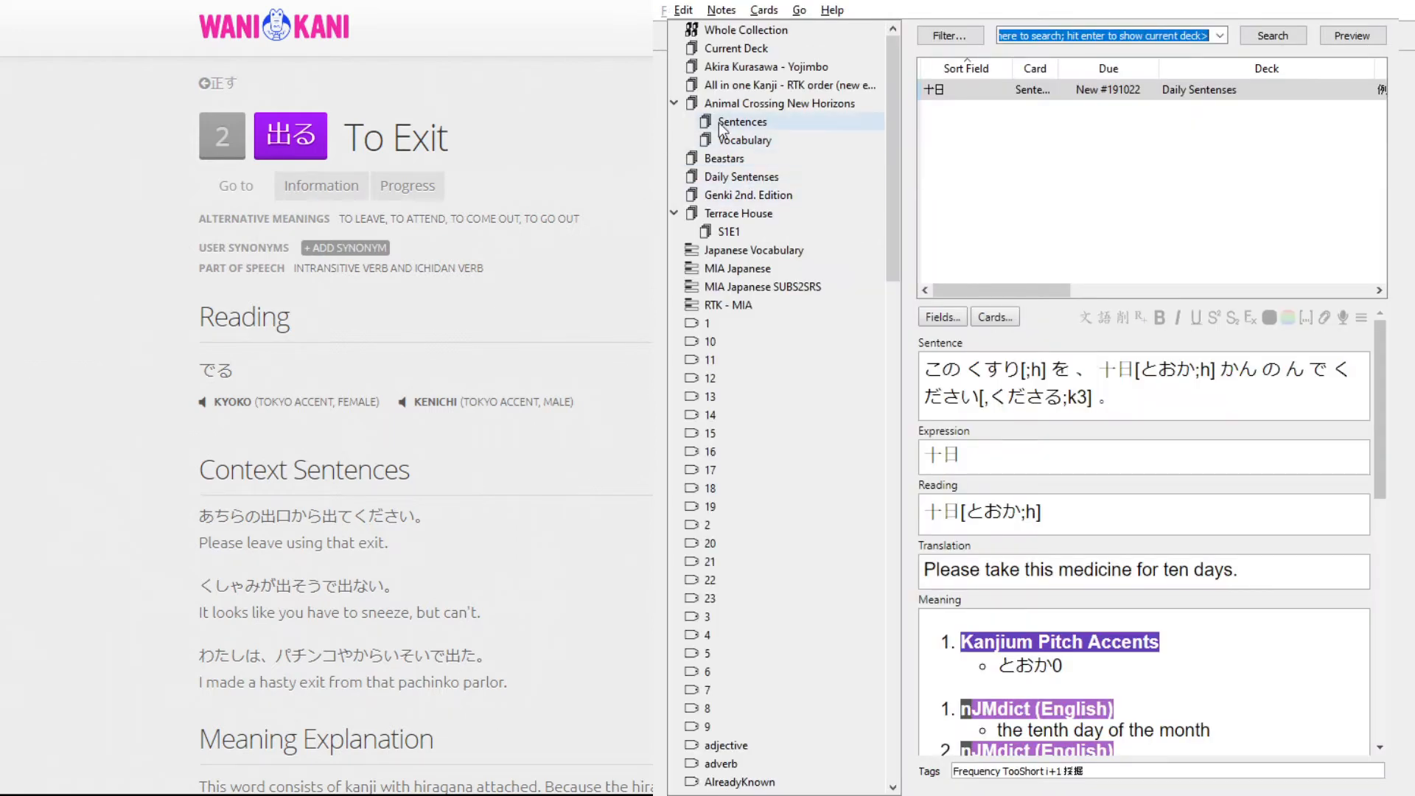
pyautogui.click(746, 179)
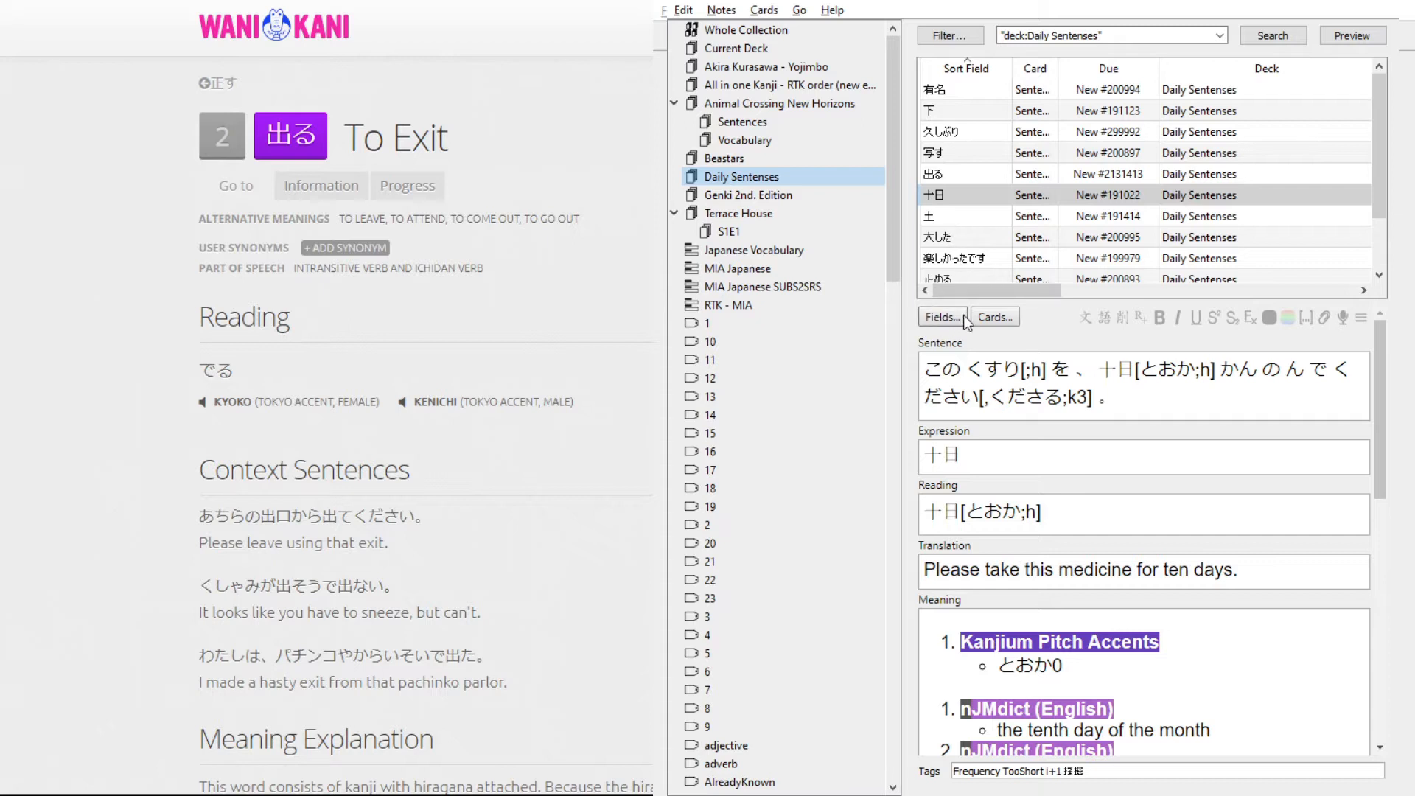
pyautogui.click(994, 317)
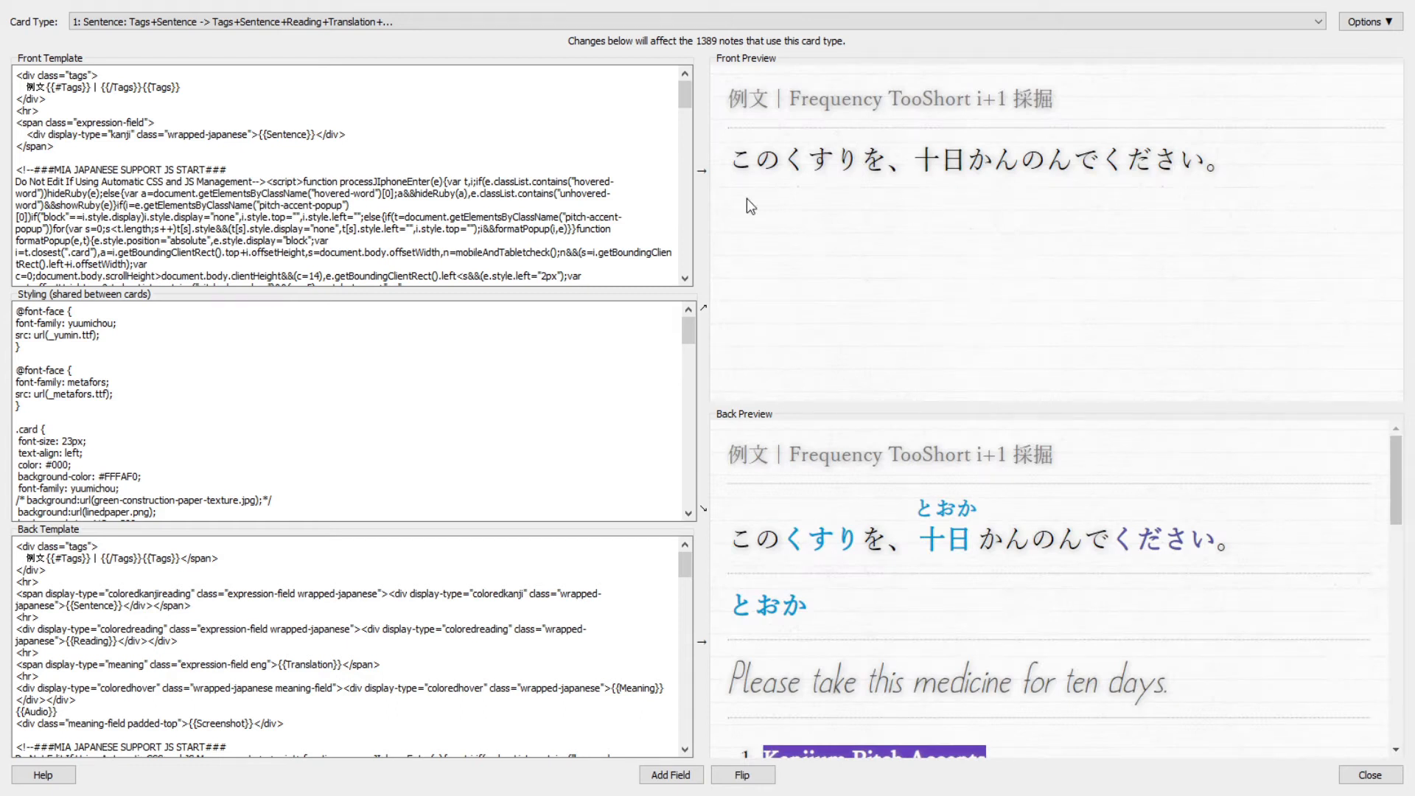
# - Examine the front template, styling, back template and both previews, and close the template editor and card browser
pyautogui.click(221, 310)
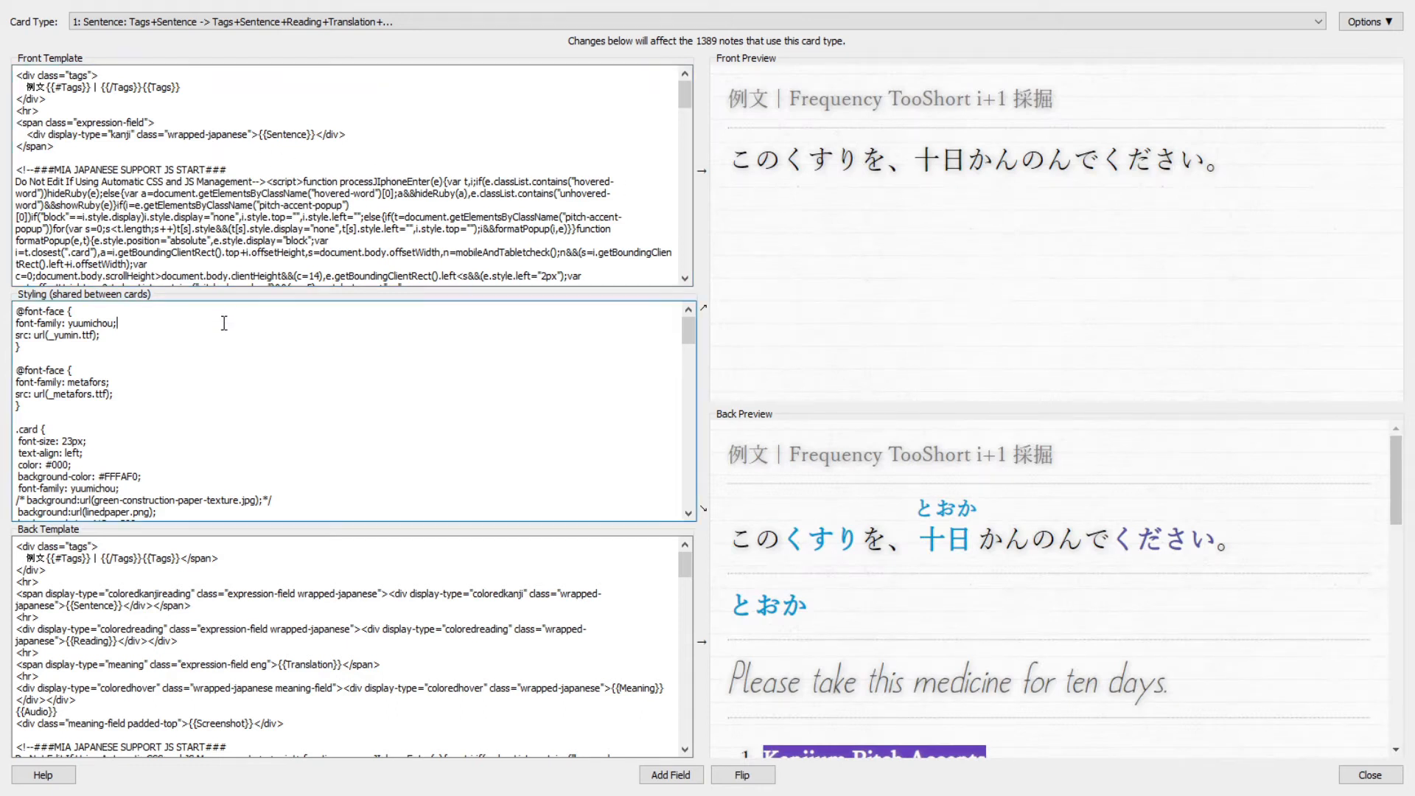
pyautogui.click(213, 542)
pyautogui.click(123, 402)
pyautogui.click(179, 205)
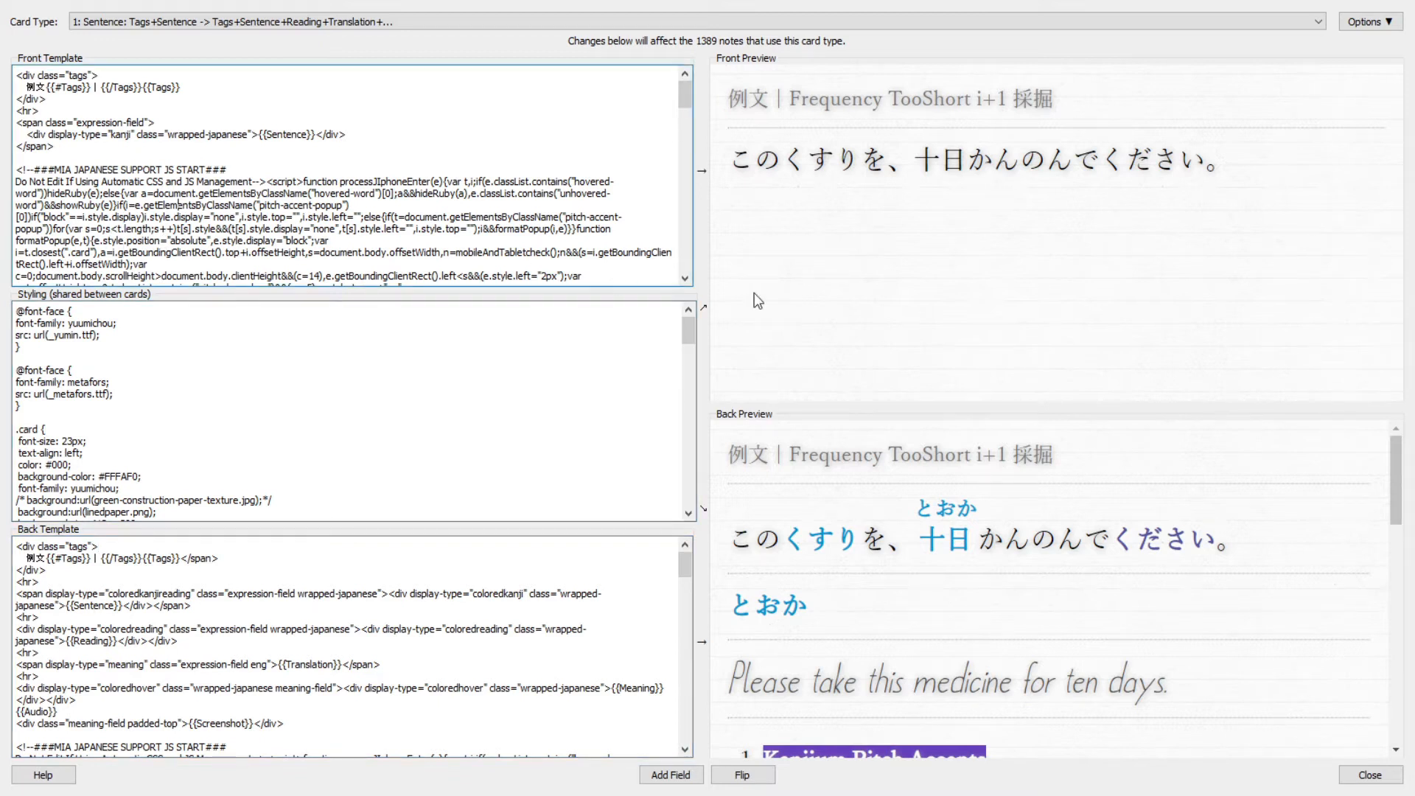
pyautogui.scroll(-6, 923, 528)
pyautogui.scroll(3, 923, 528)
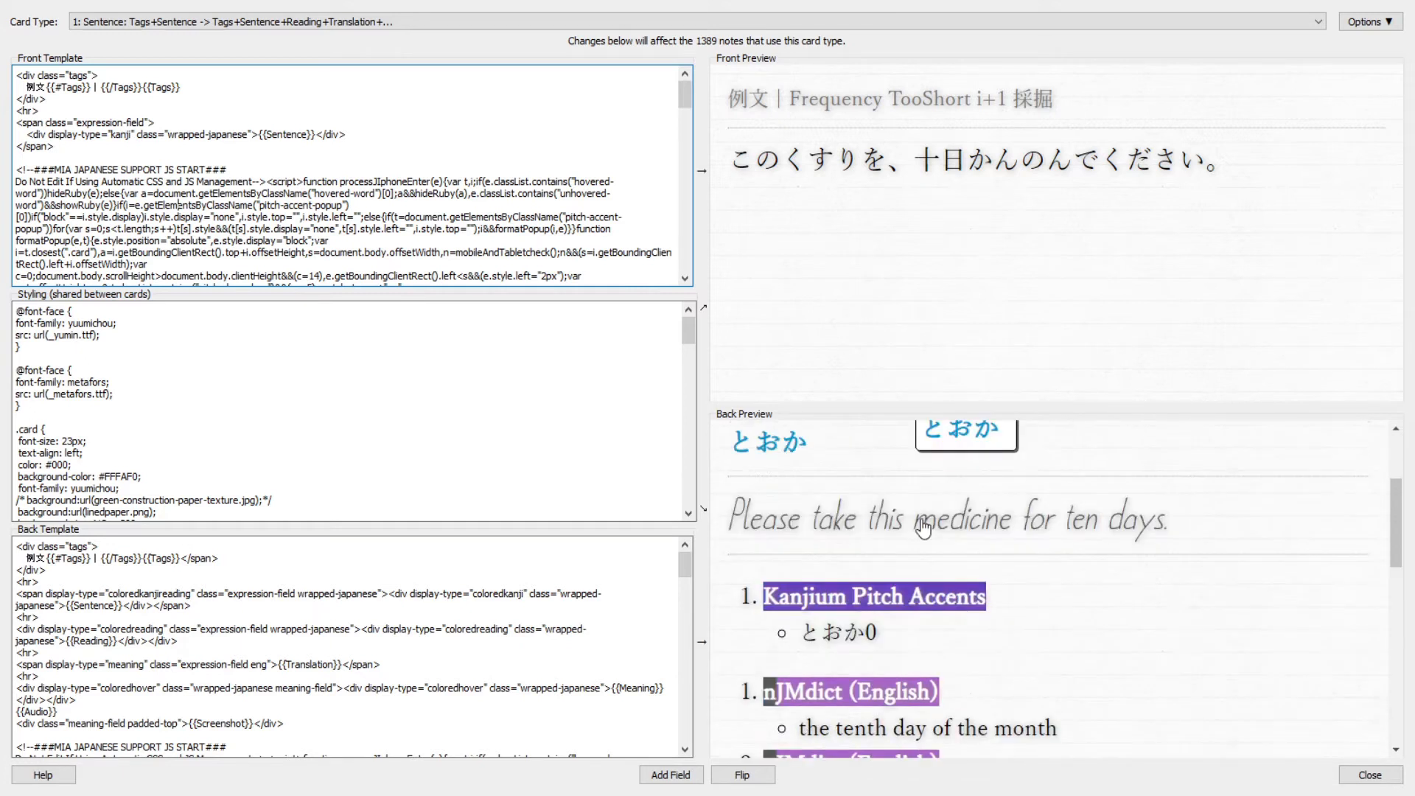
pyautogui.scroll(4, 923, 528)
pyautogui.moveTo(841, 155)
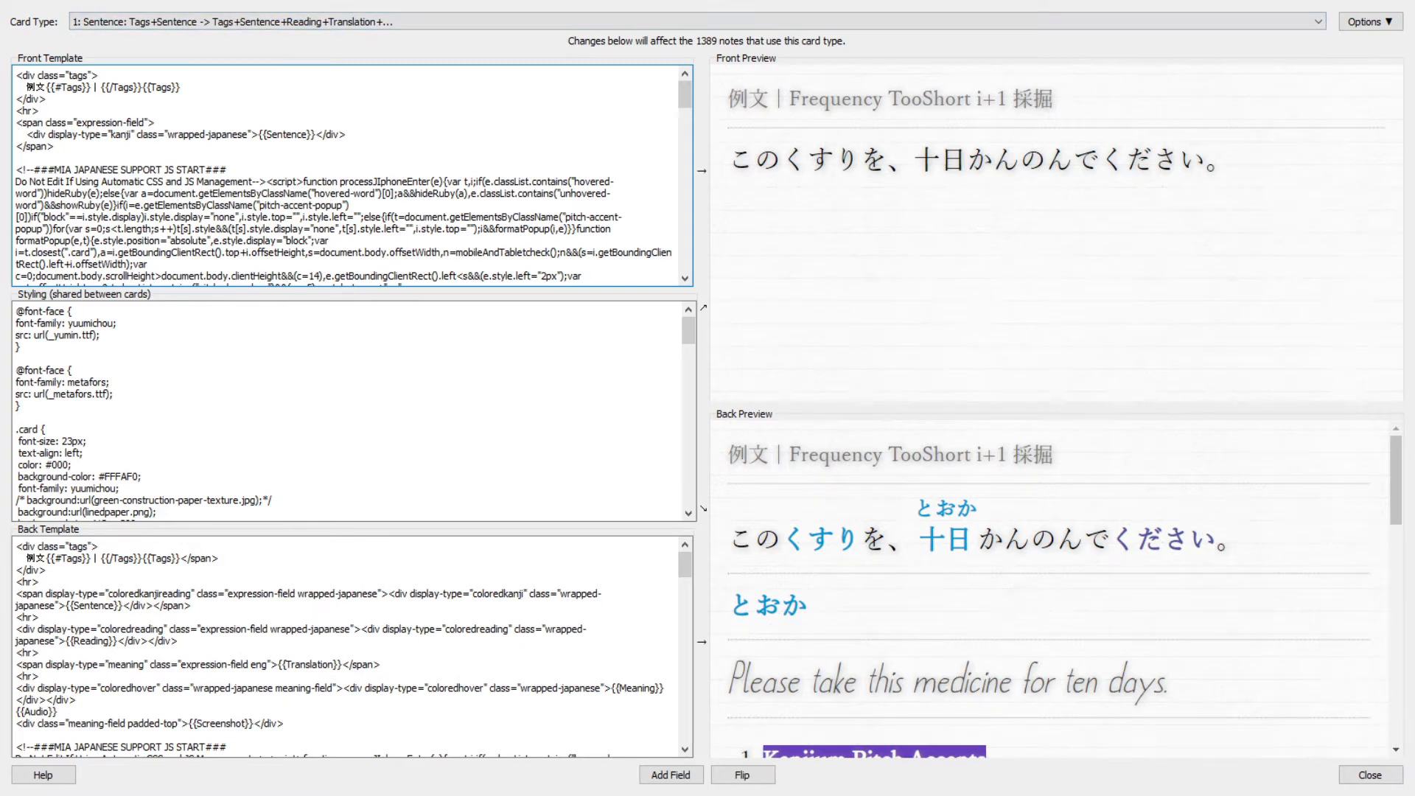
pyautogui.press('Escape')
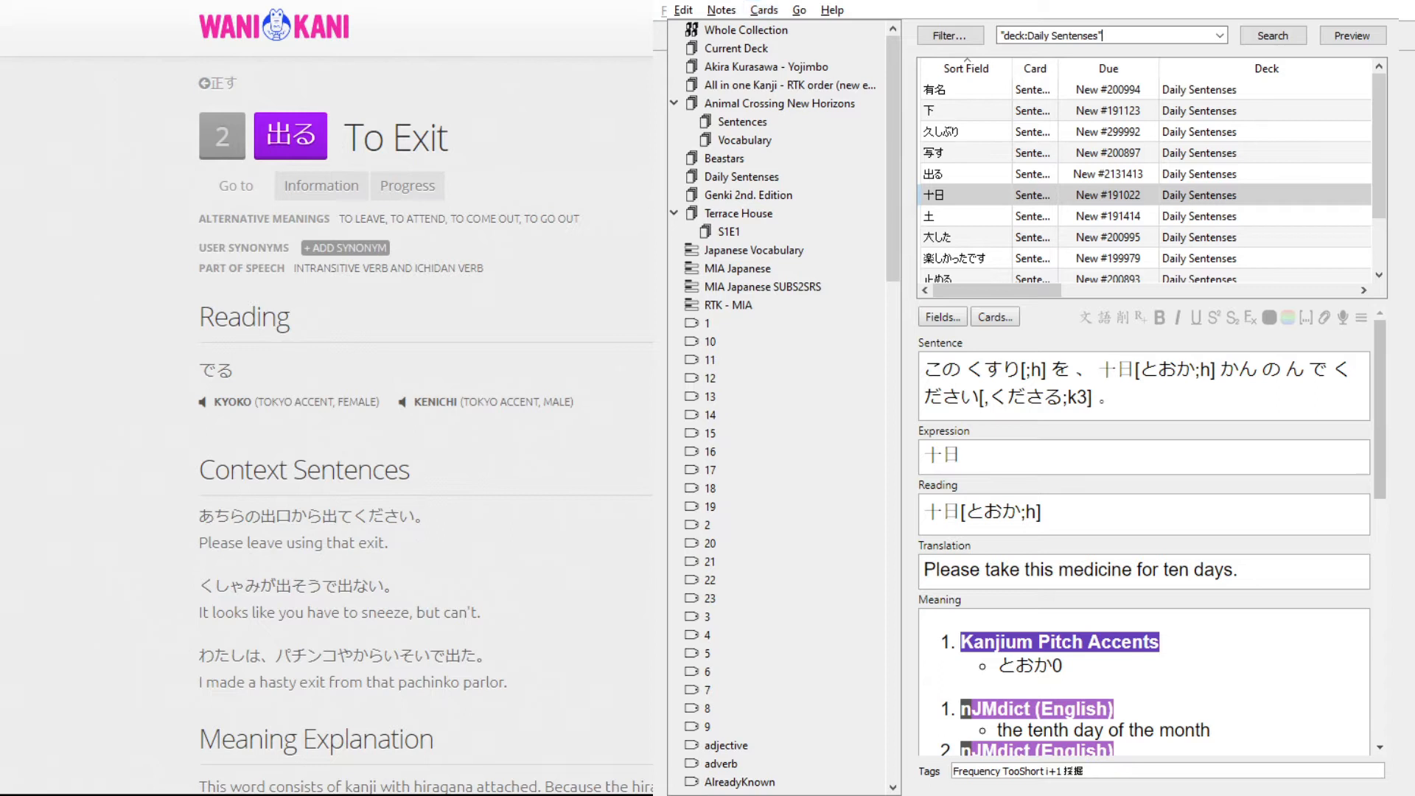
pyautogui.press('Escape')
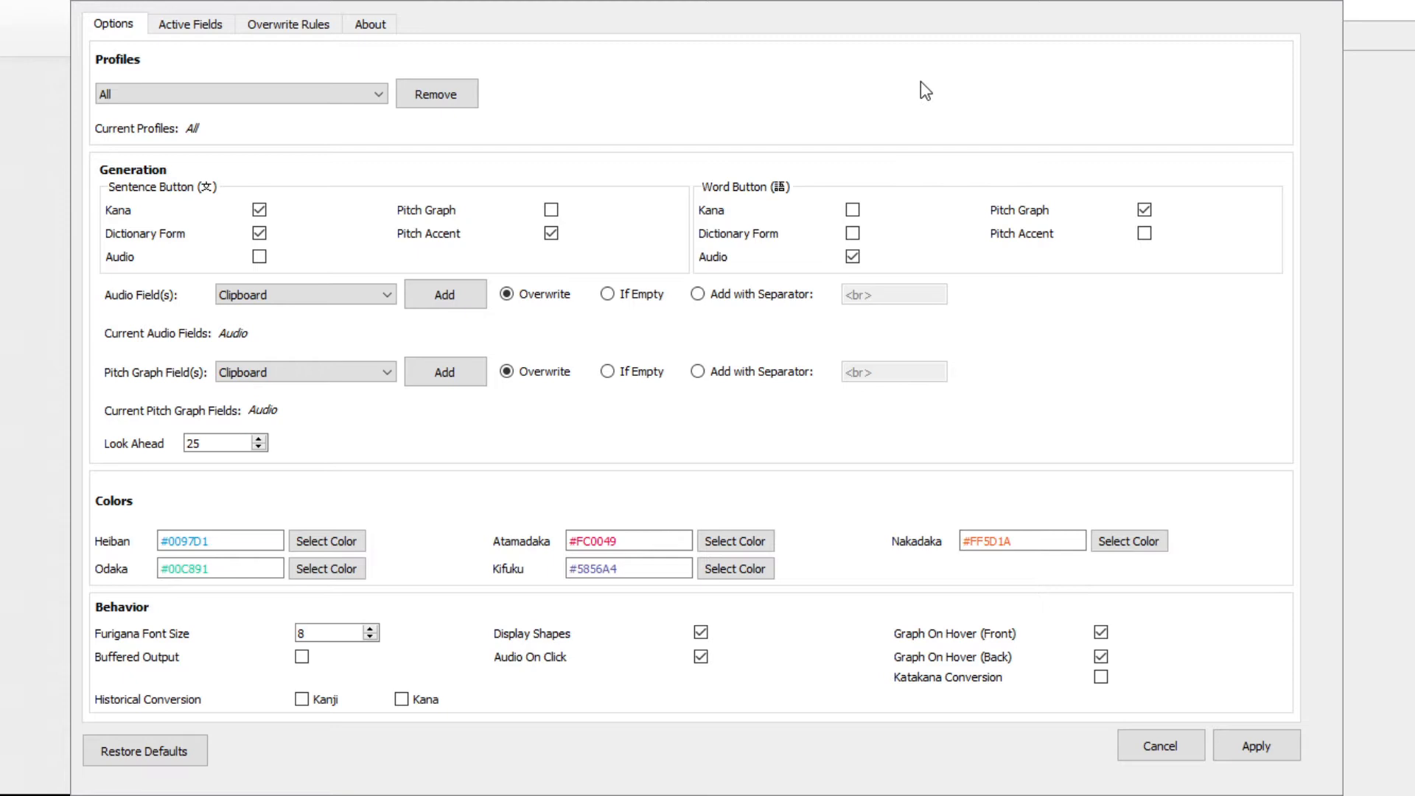
# - Close the add-on settings and copy the FF5D1A orange code from the Gel Pens color scheme in the web browser
pyautogui.click(223, 541)
pyautogui.hotkey('alt', 'Tab')
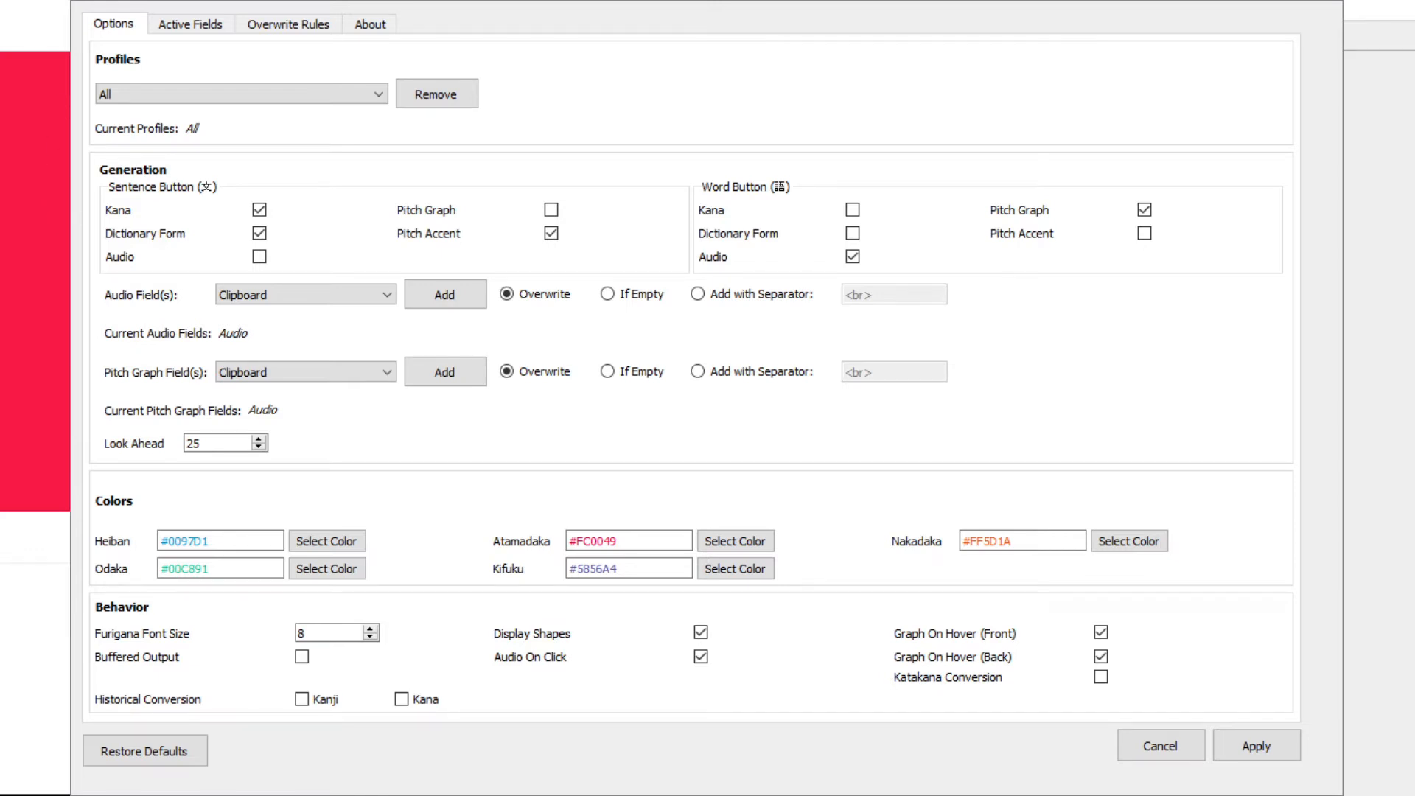
pyautogui.click(1320, 0)
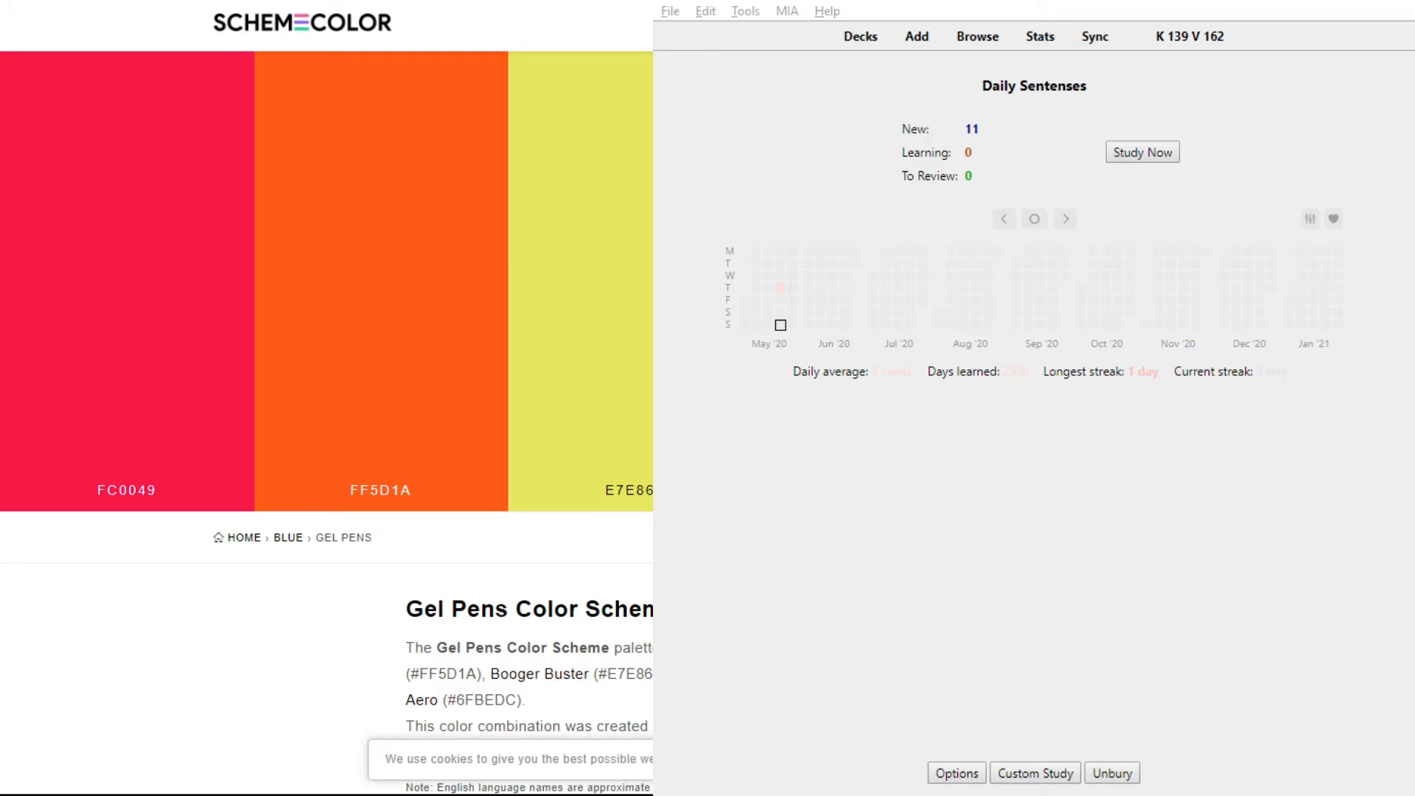
pyautogui.moveTo(117, 286)
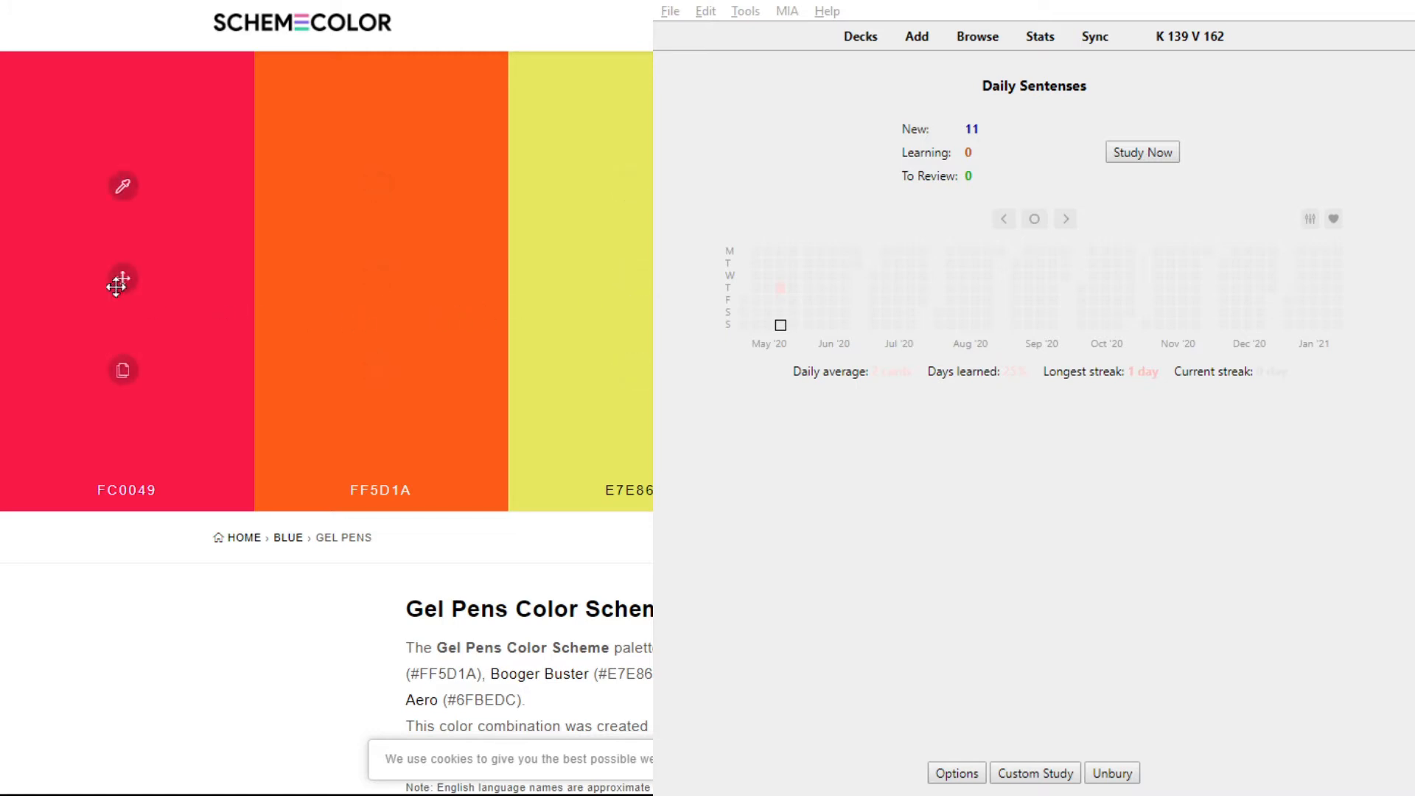
pyautogui.moveTo(376, 369)
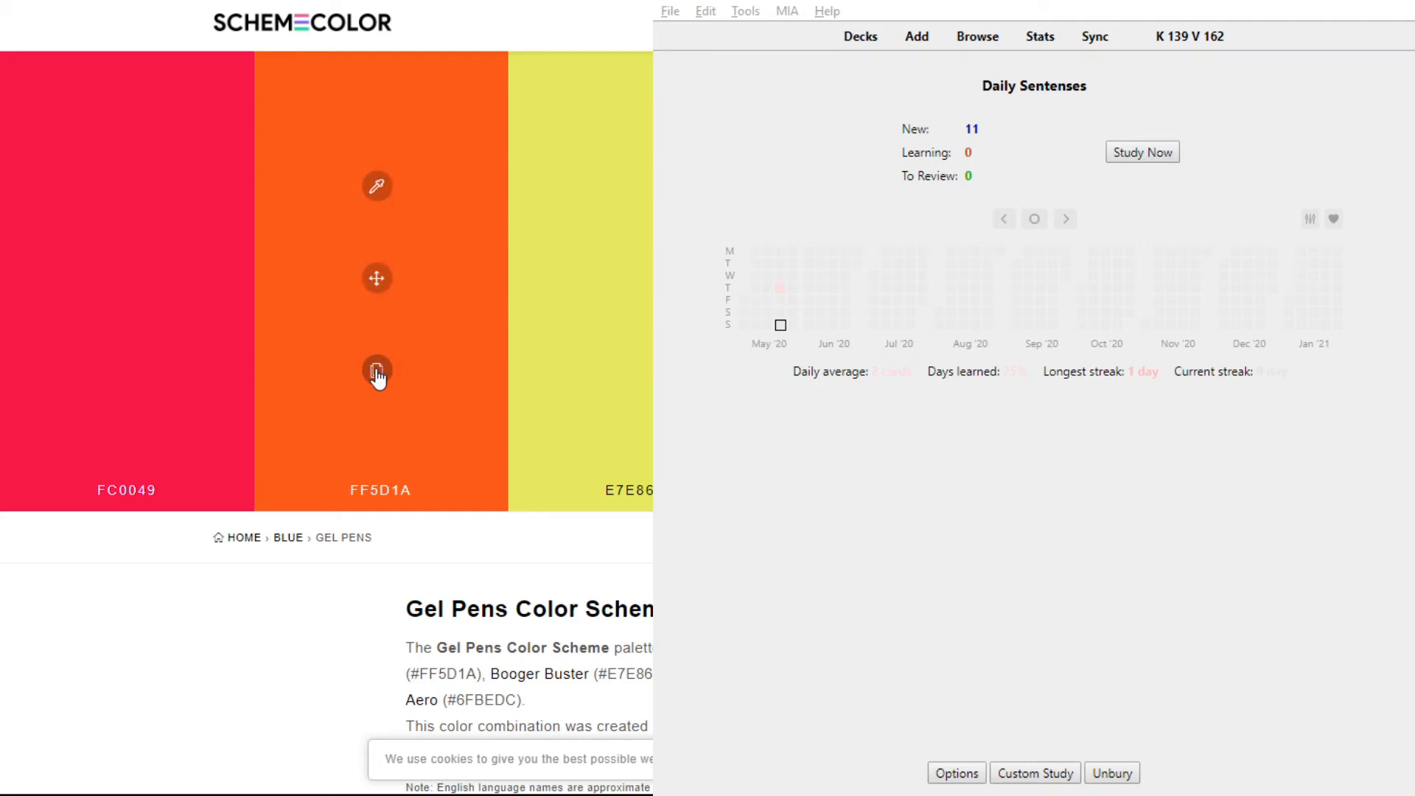
pyautogui.click(376, 372)
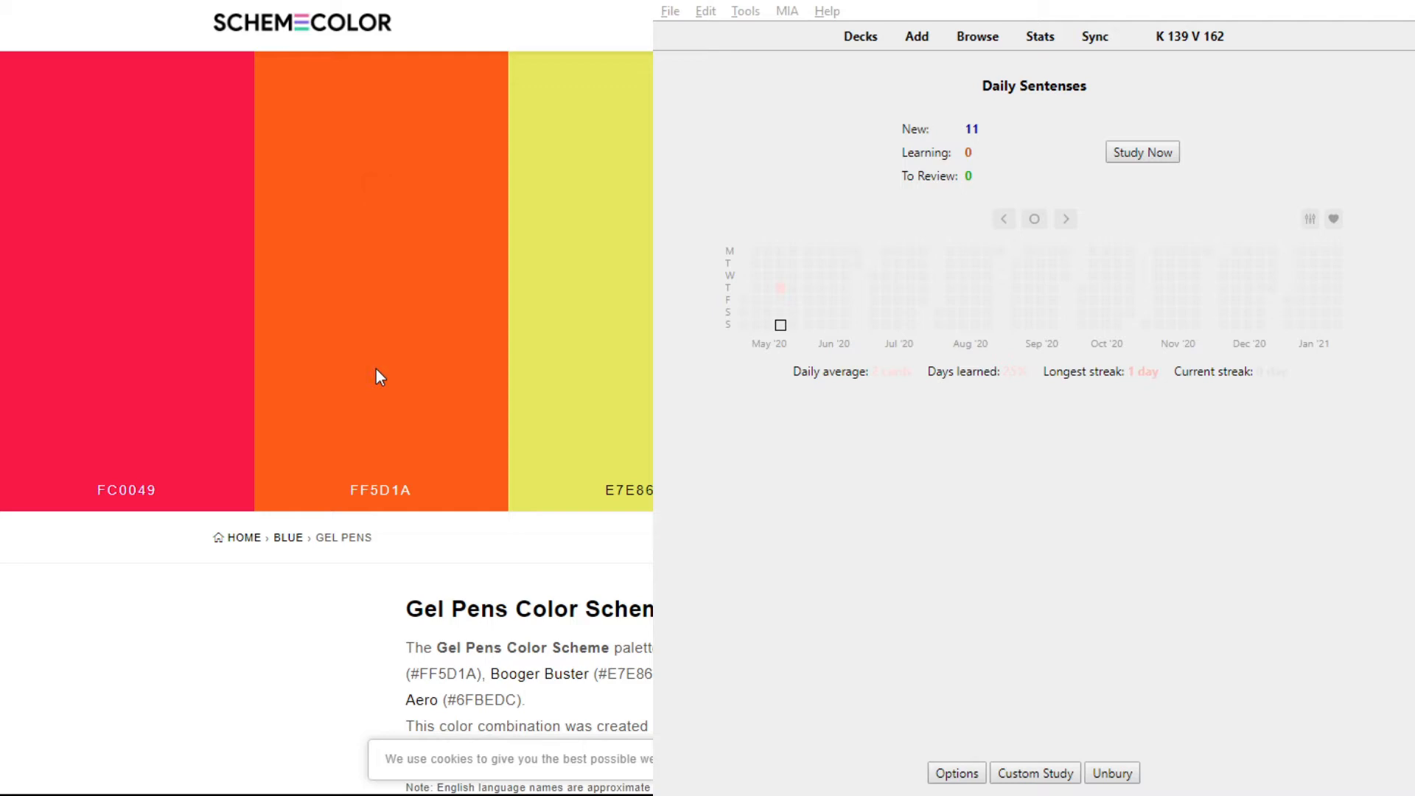
pyautogui.click(744, 118)
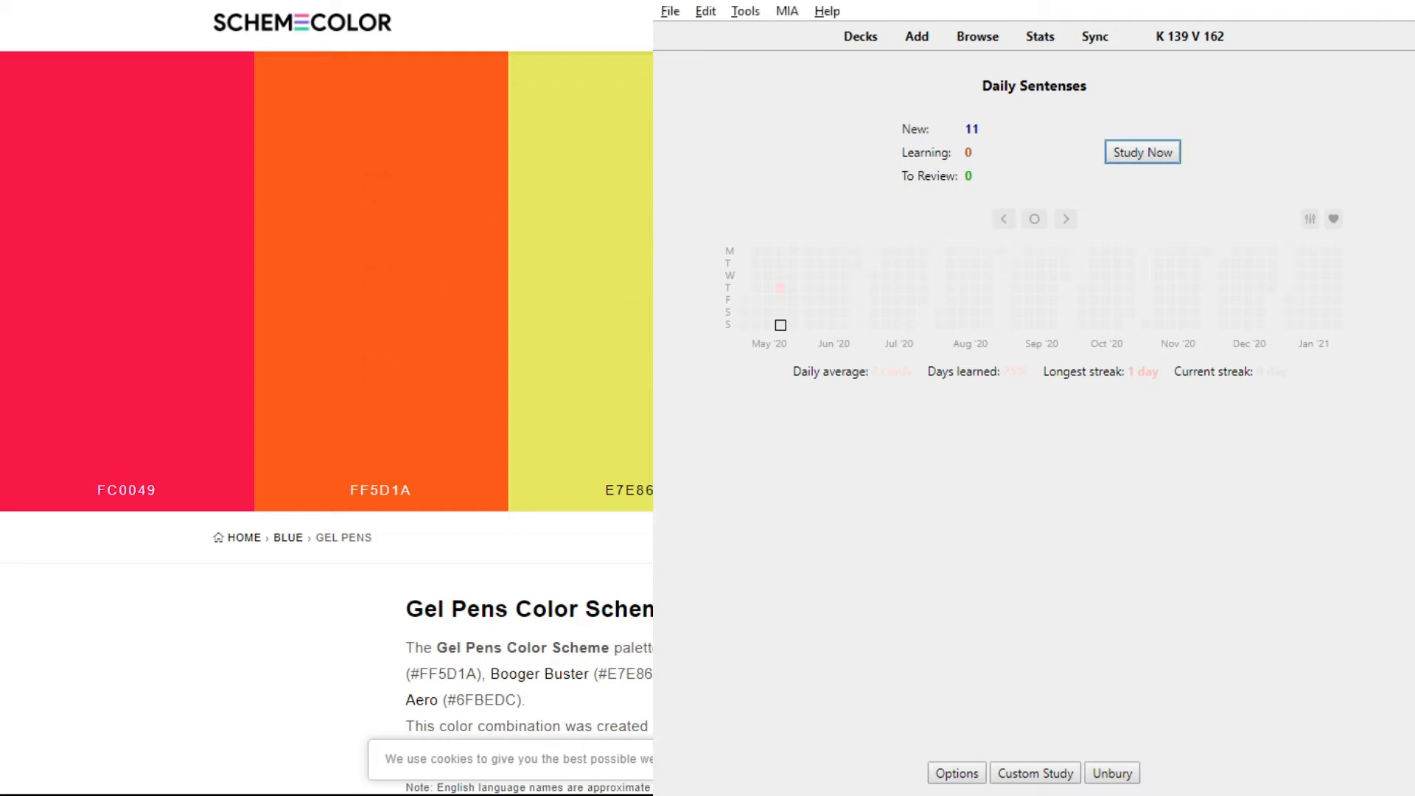
# - Reopen the MIA Japanese settings and examine the active field rows for the Sentence field's front and back display types
pyautogui.click(786, 10)
pyautogui.click(824, 64)
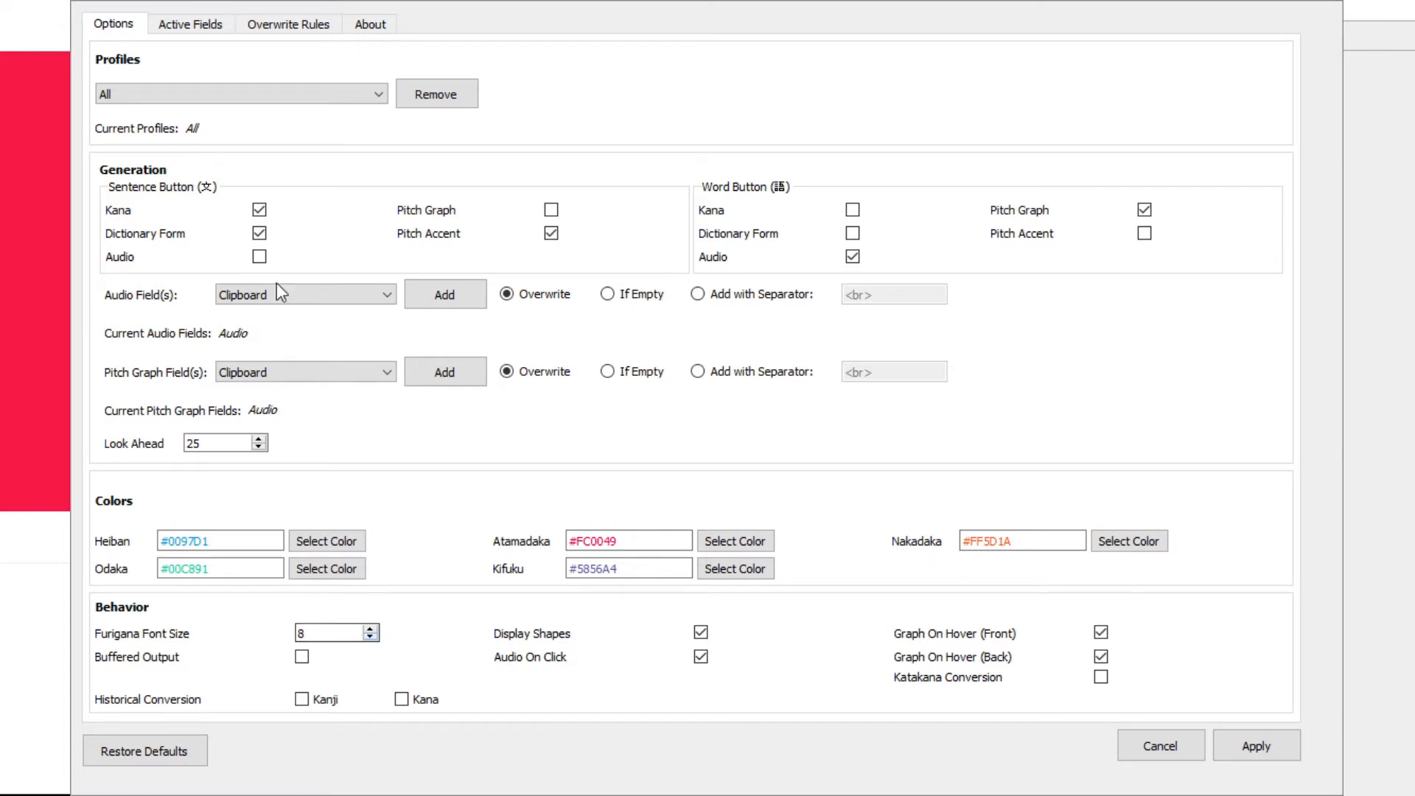
pyautogui.click(196, 27)
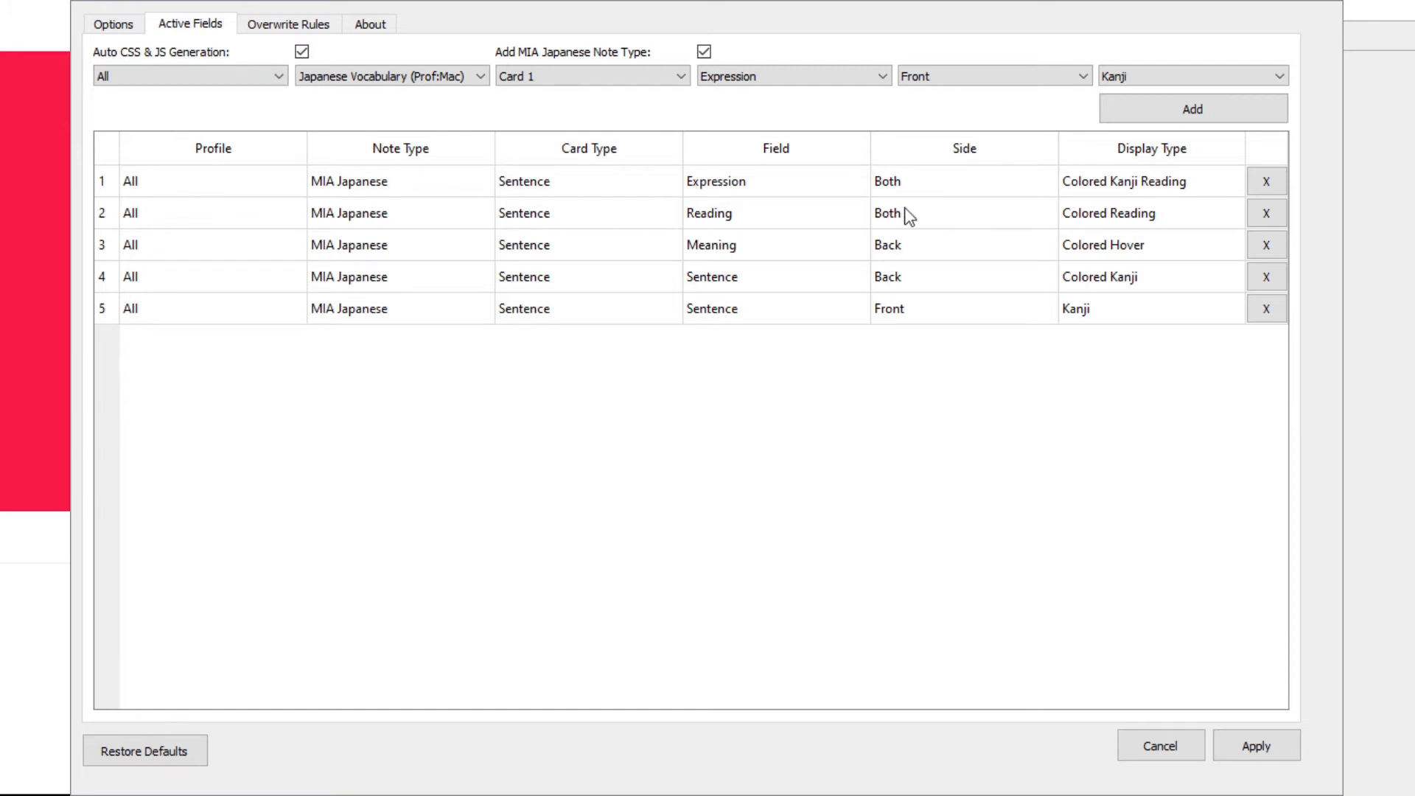
pyautogui.click(1109, 317)
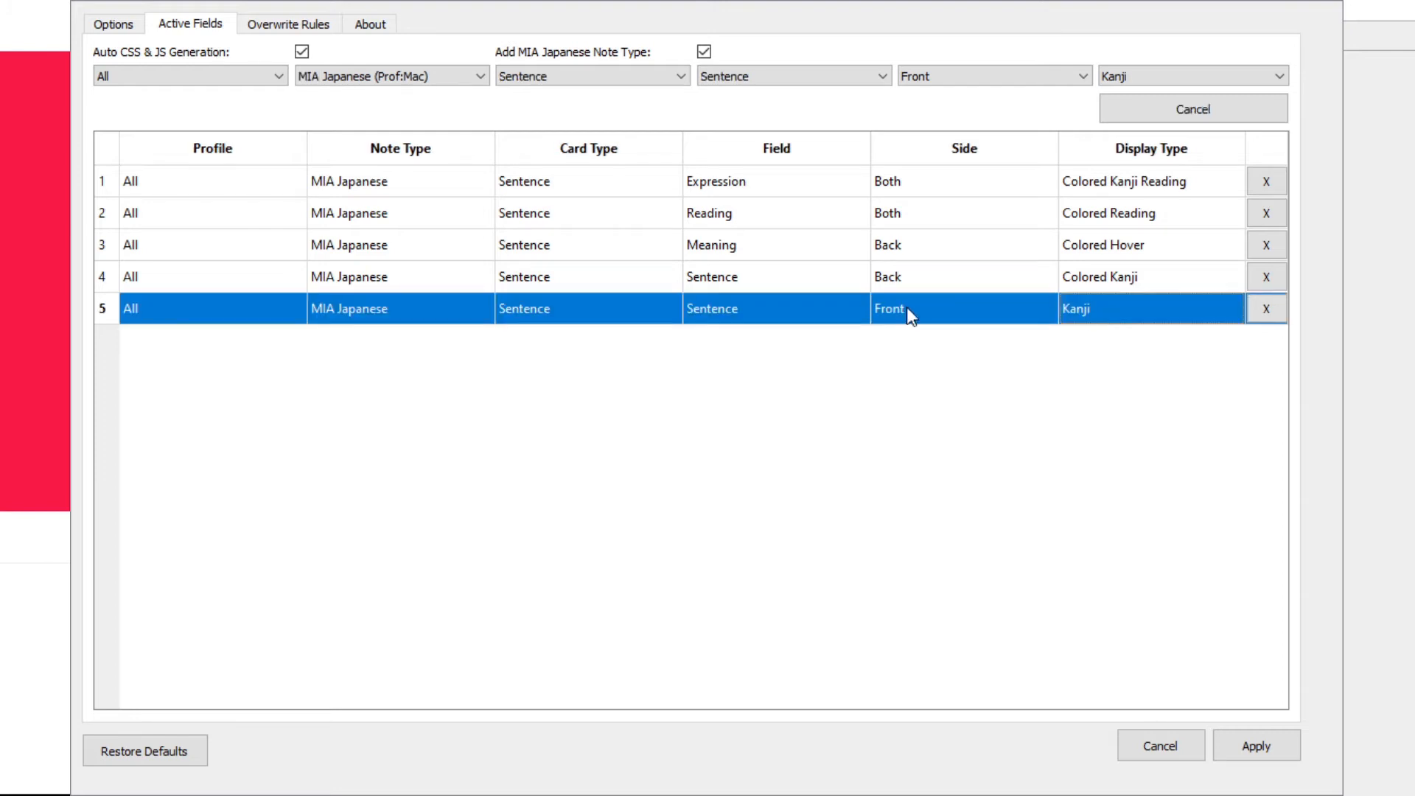
pyautogui.click(1153, 287)
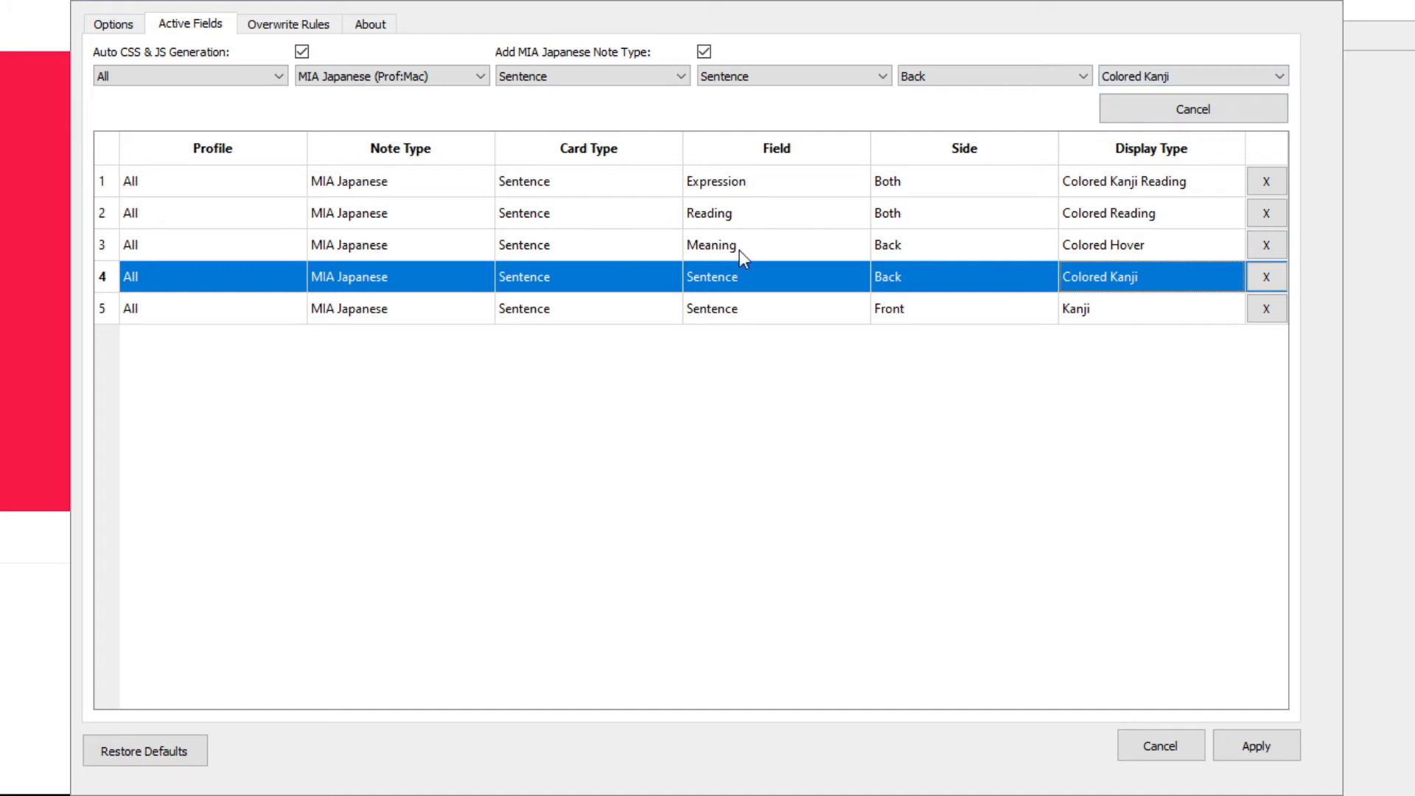
# - Set the side of the Expression and Reading active fields to Back and apply the add-on settings
pyautogui.click(913, 188)
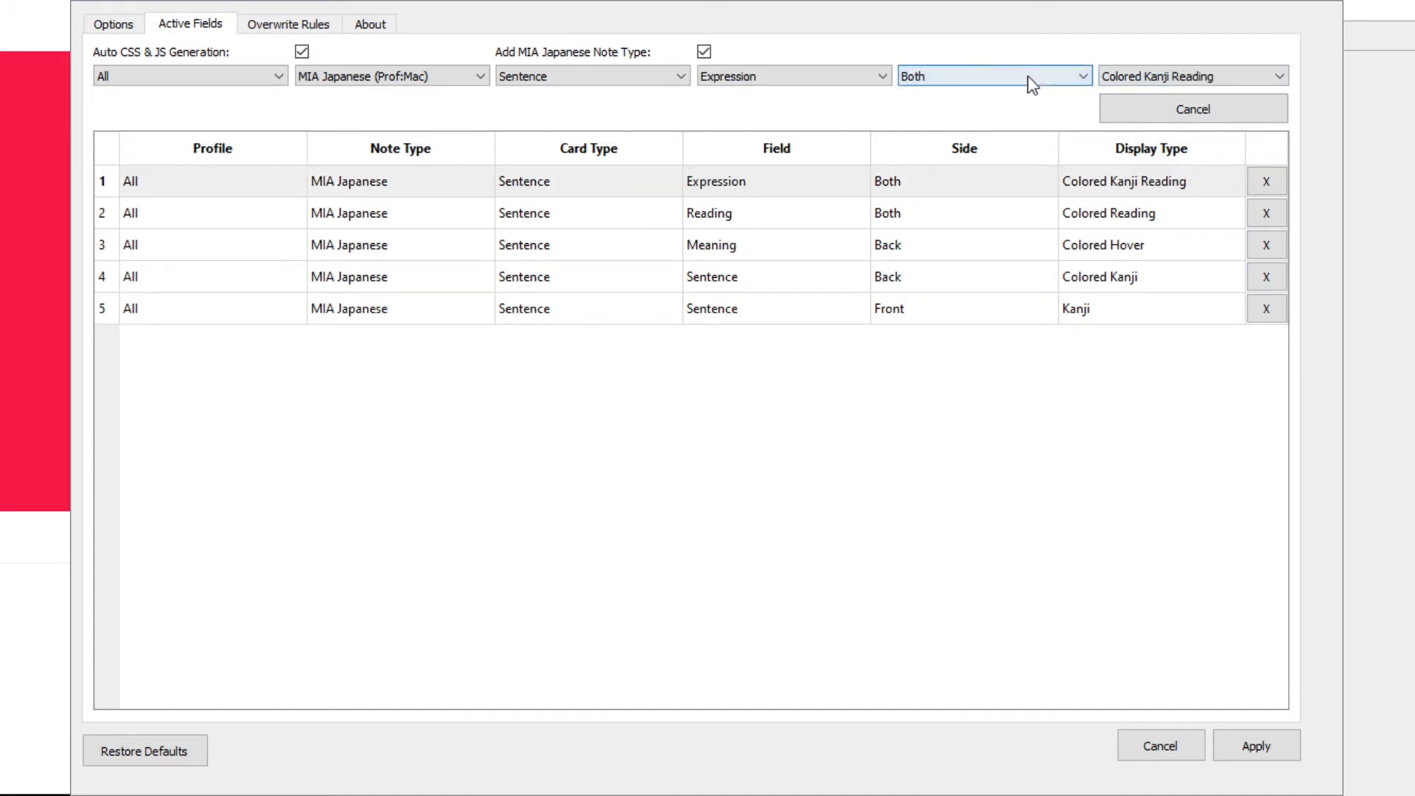
pyautogui.press('Up')
pyautogui.click(1121, 114)
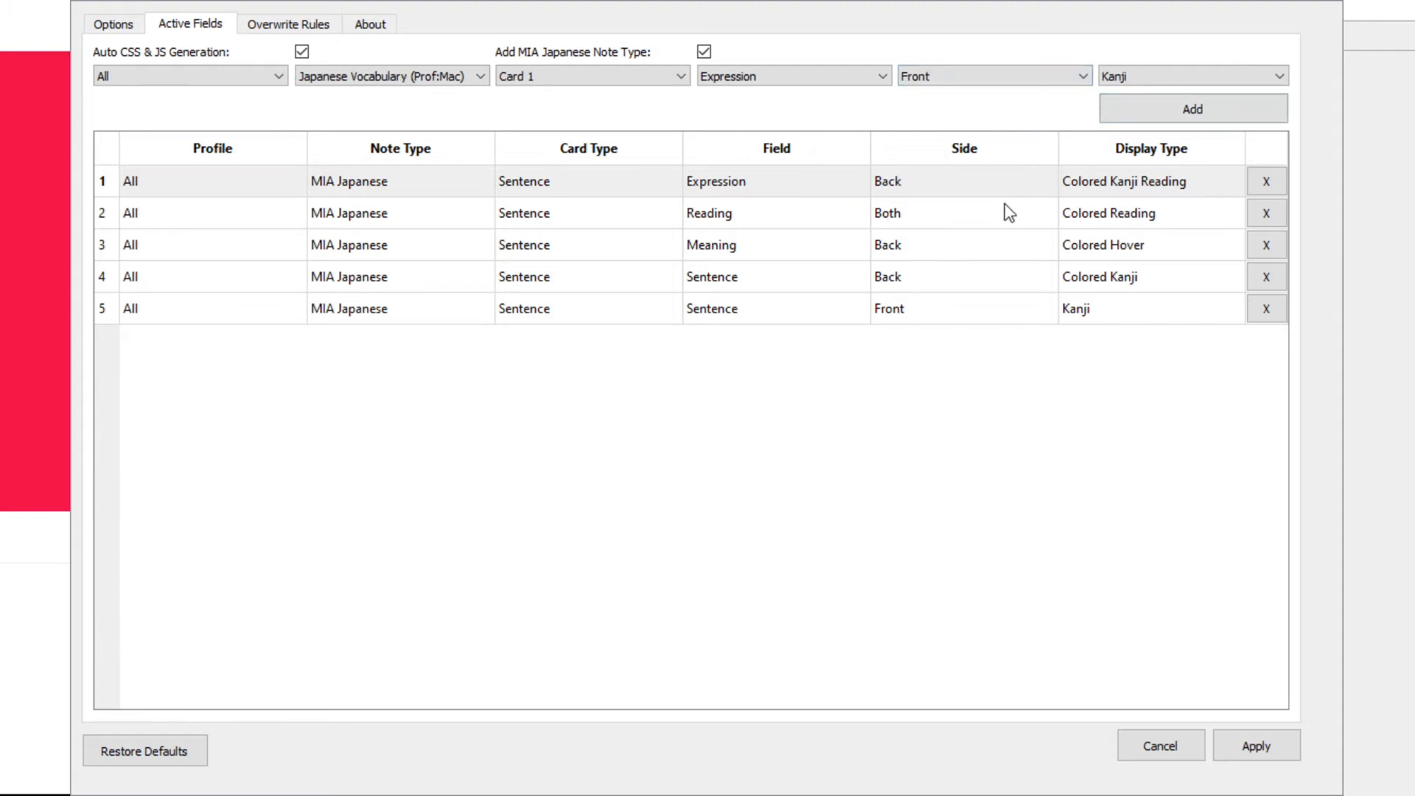
pyautogui.click(999, 216)
pyautogui.press('Up')
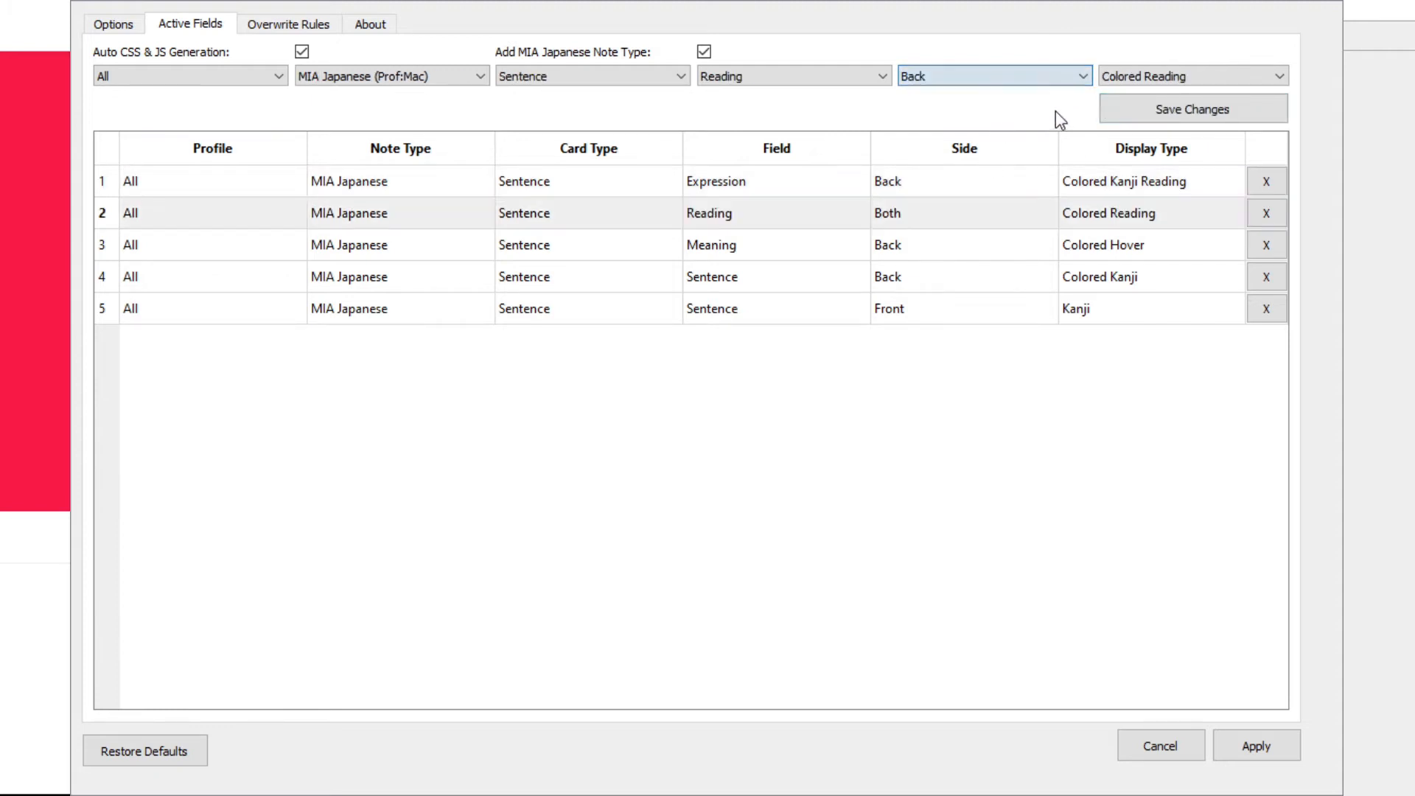
pyautogui.click(1184, 123)
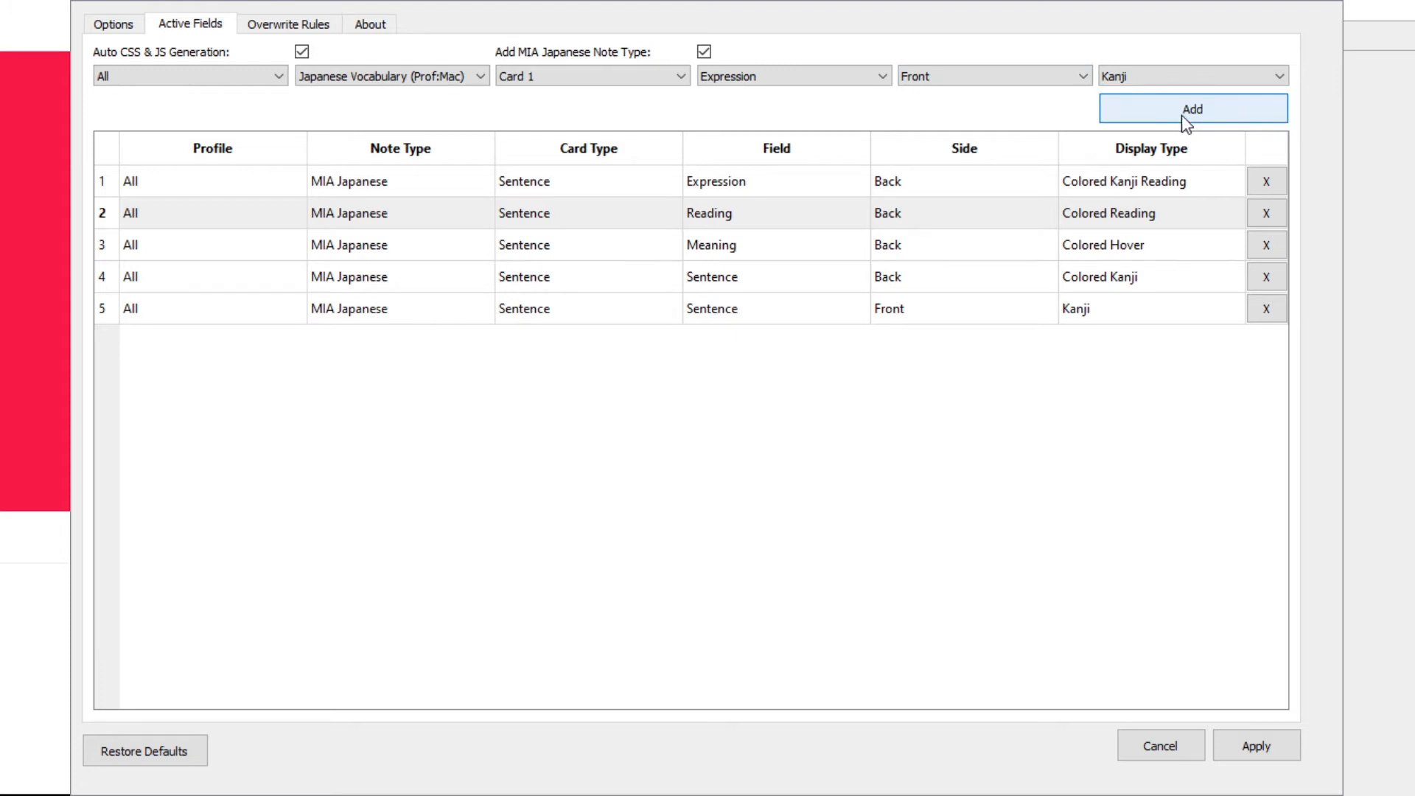
pyautogui.click(1241, 747)
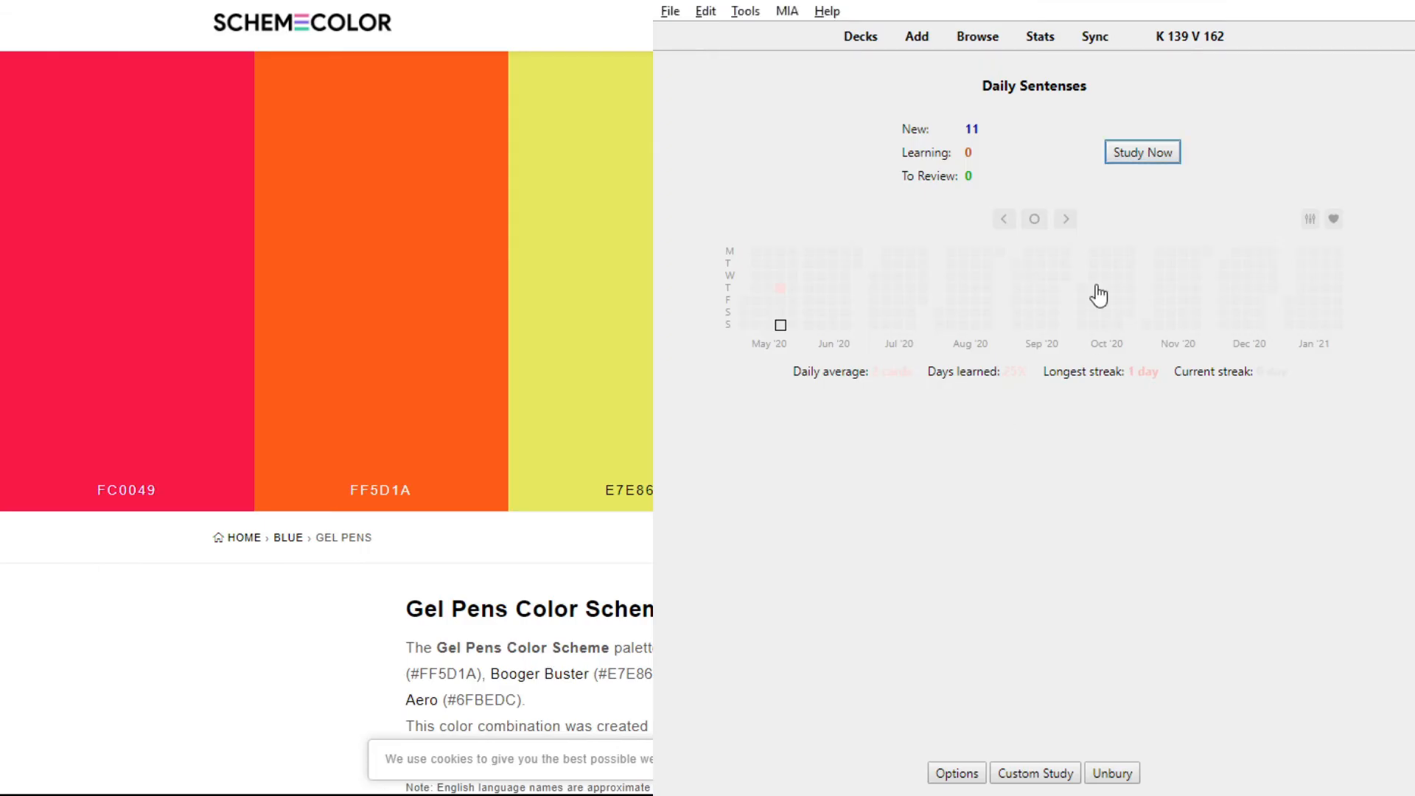
# - Open the card template editor for the 十日 card and inspect the pitch popups of 十日 and とおか in the back preview
pyautogui.click(977, 38)
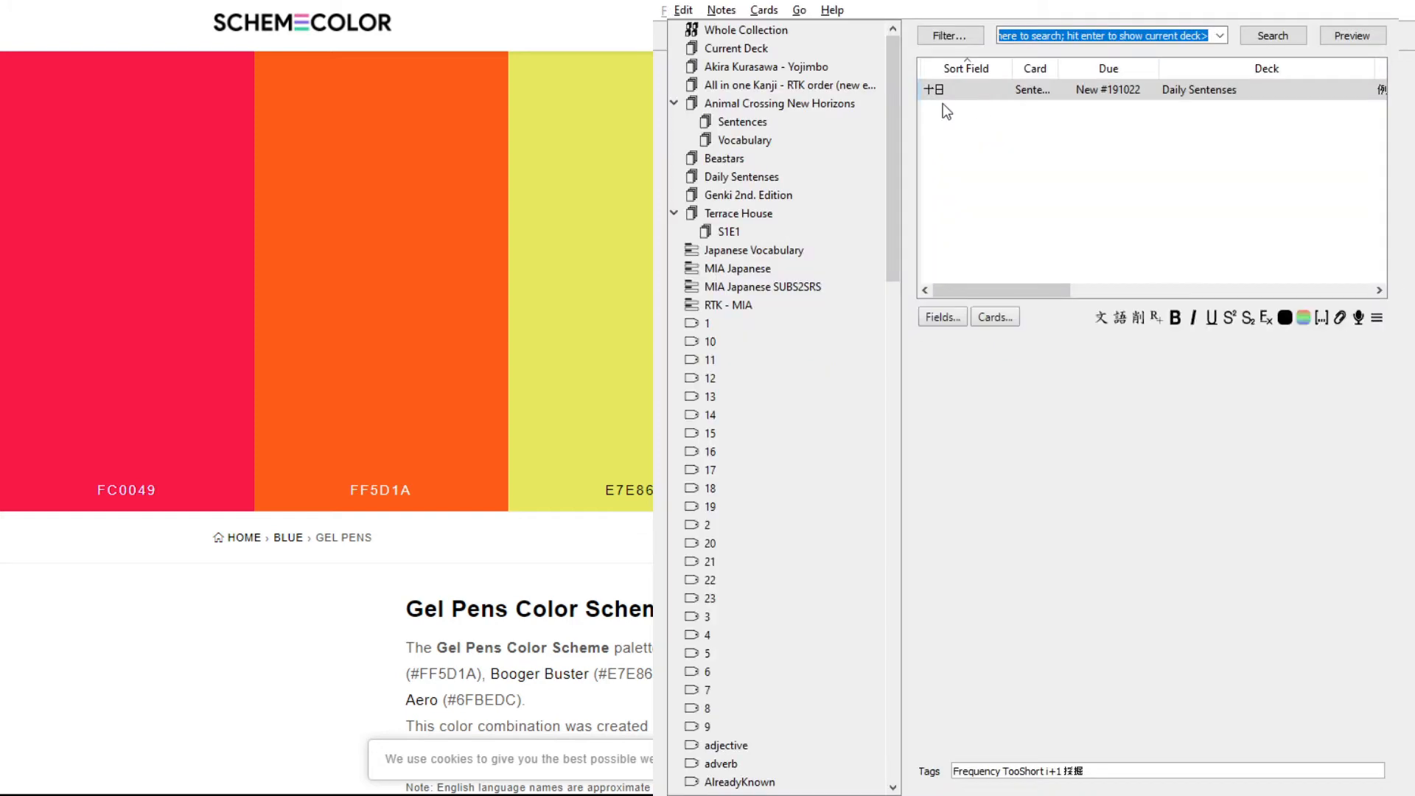
pyautogui.click(983, 318)
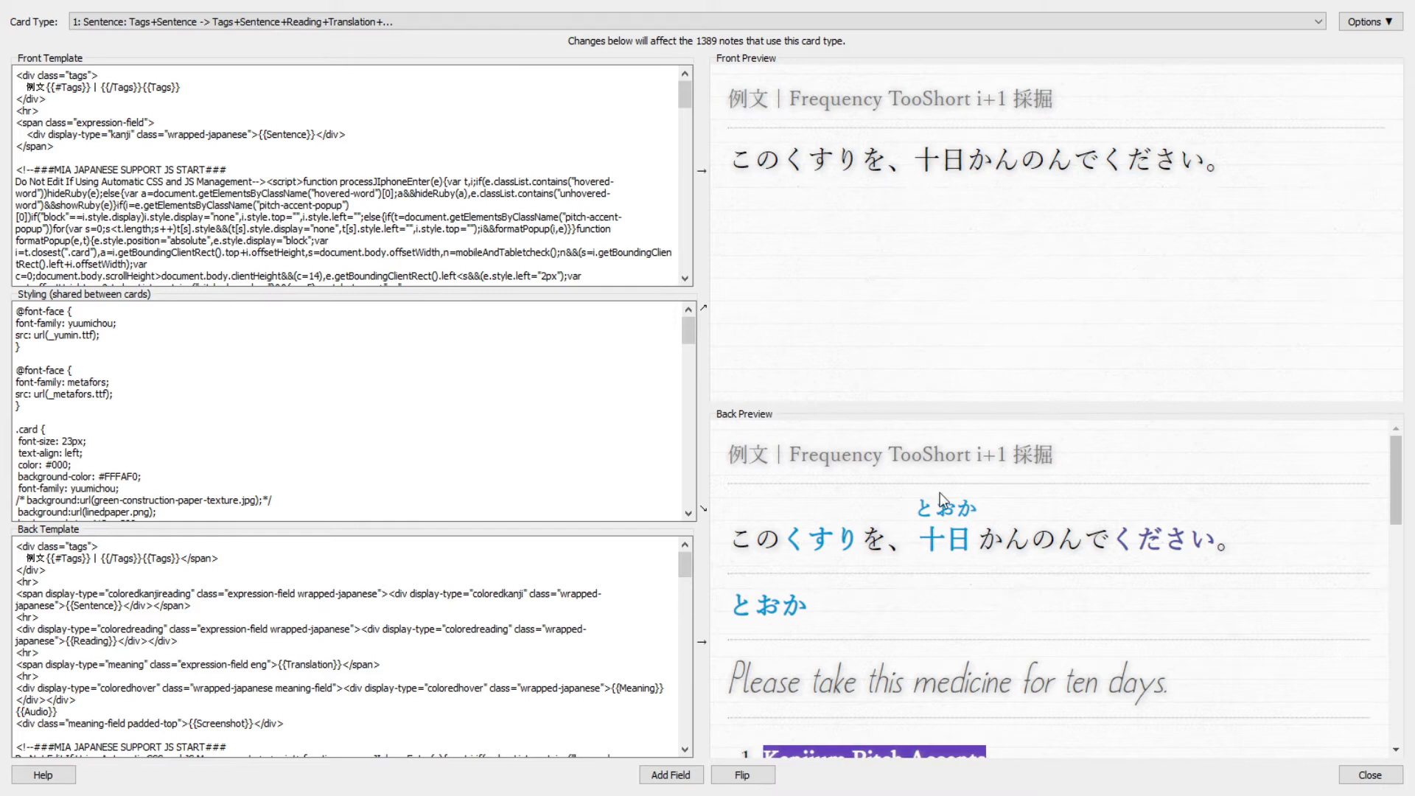
pyautogui.scroll(-4, 960, 531)
pyautogui.scroll(4, 958, 536)
pyautogui.moveTo(930, 525)
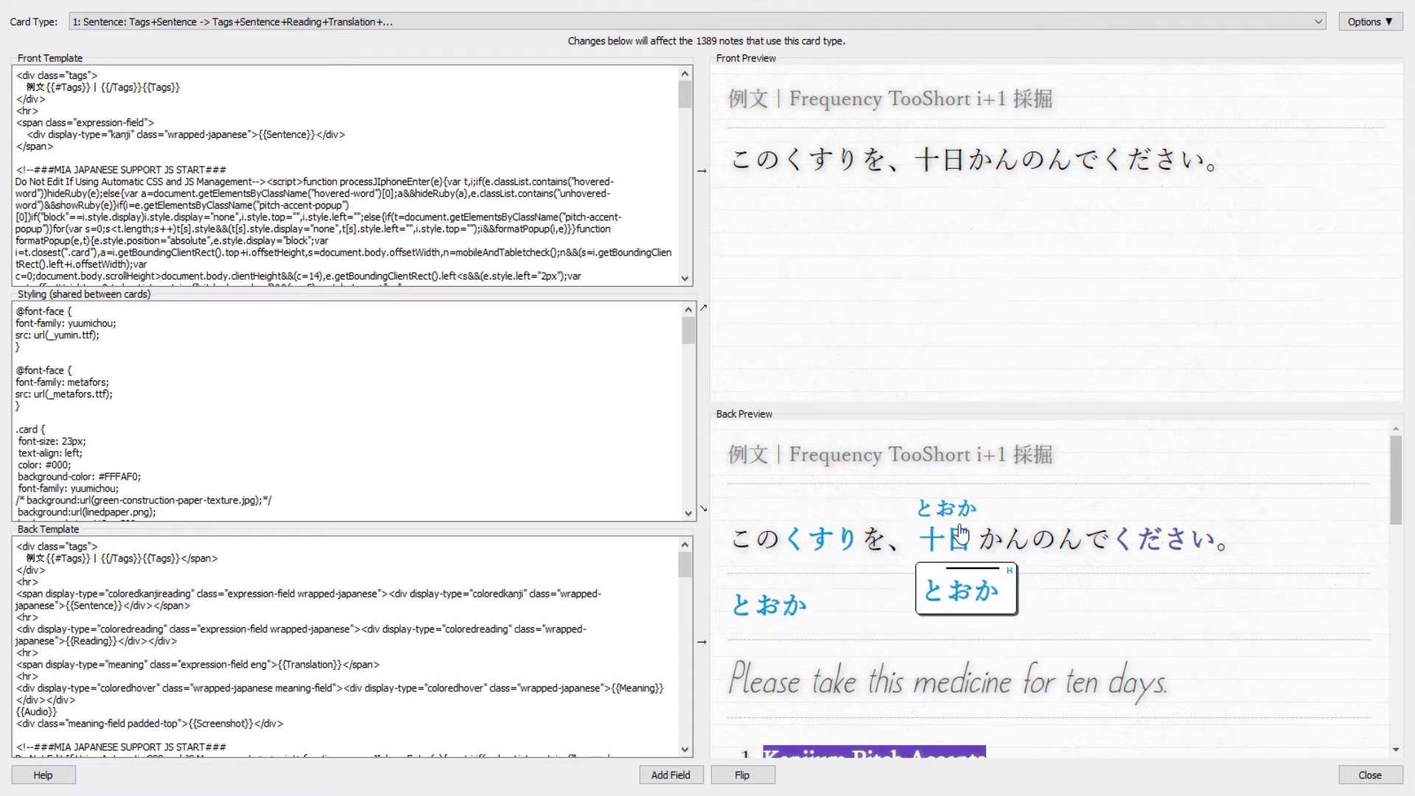
pyautogui.moveTo(783, 618)
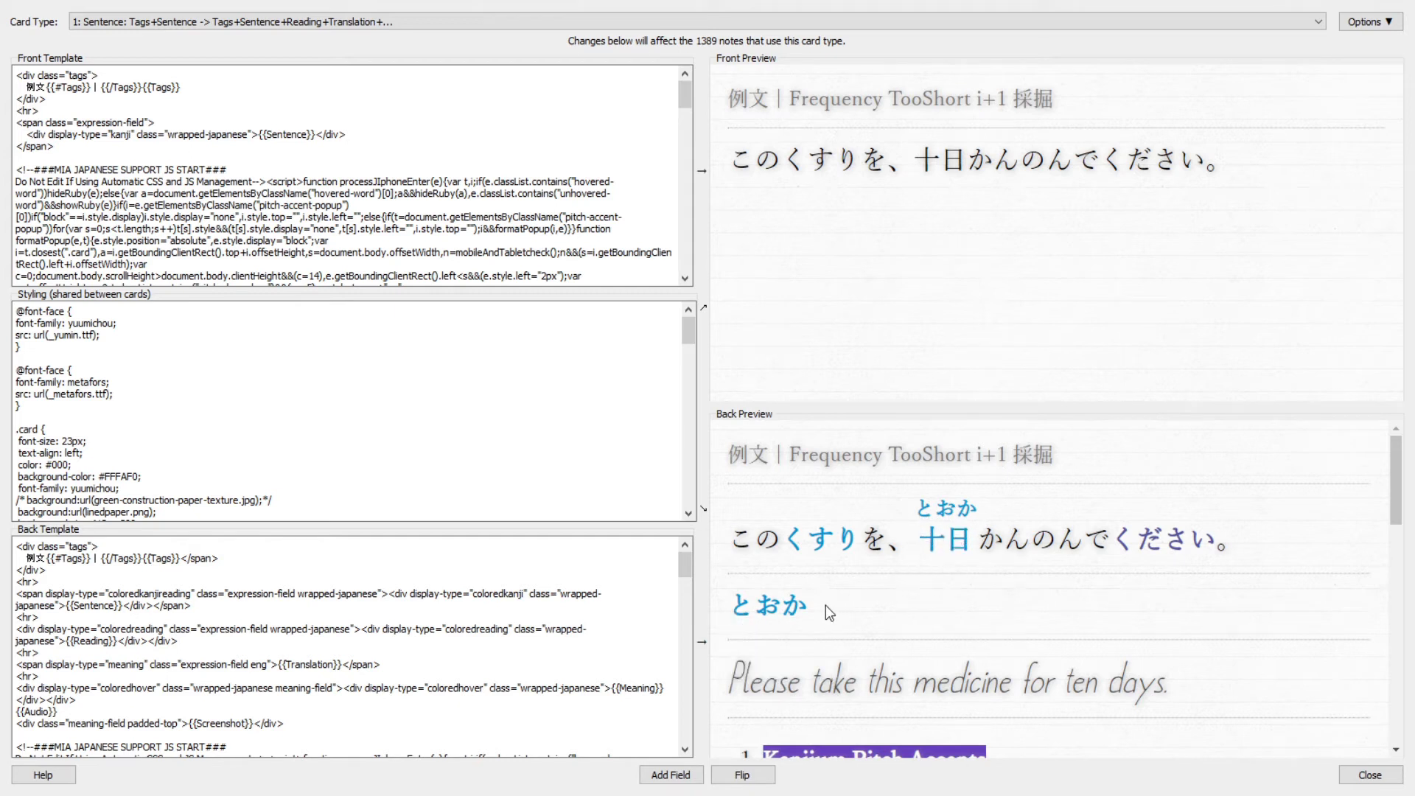
pyautogui.moveTo(826, 604); pyautogui.dragTo(730, 608)
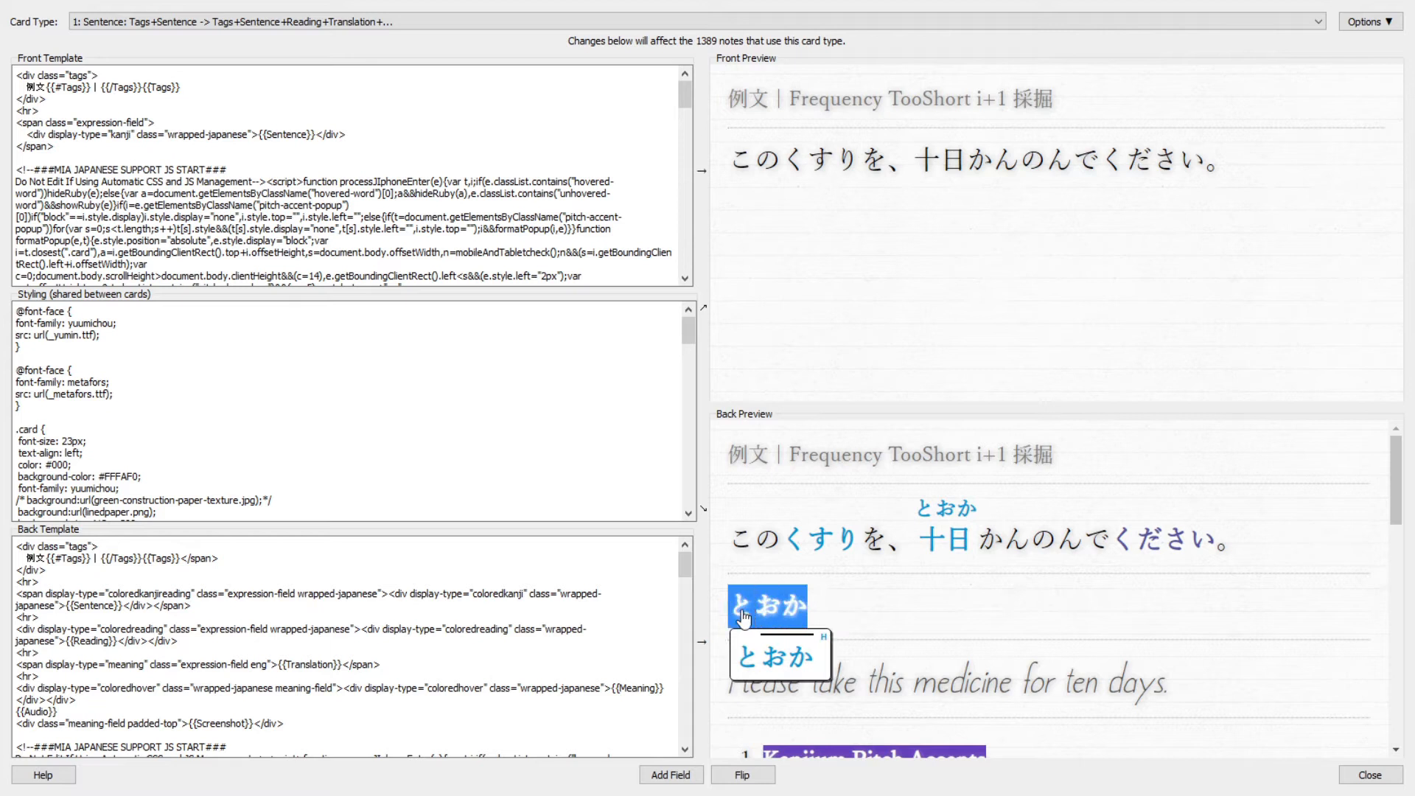
pyautogui.click(862, 598)
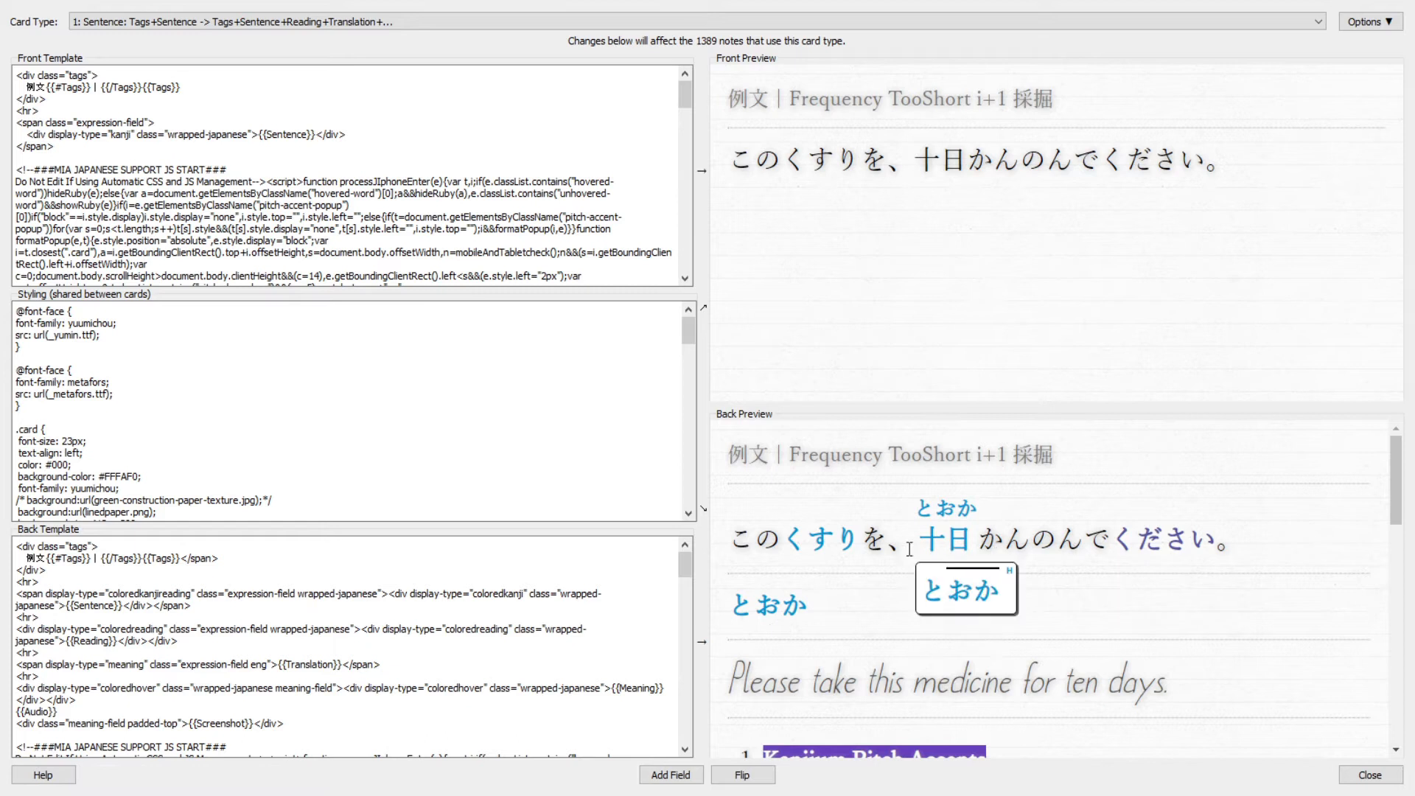
# - Review the translation and dictionary meanings in the back preview, and close the template editor and card browser
pyautogui.scroll(-1, 990, 603)
pyautogui.scroll(1, 991, 603)
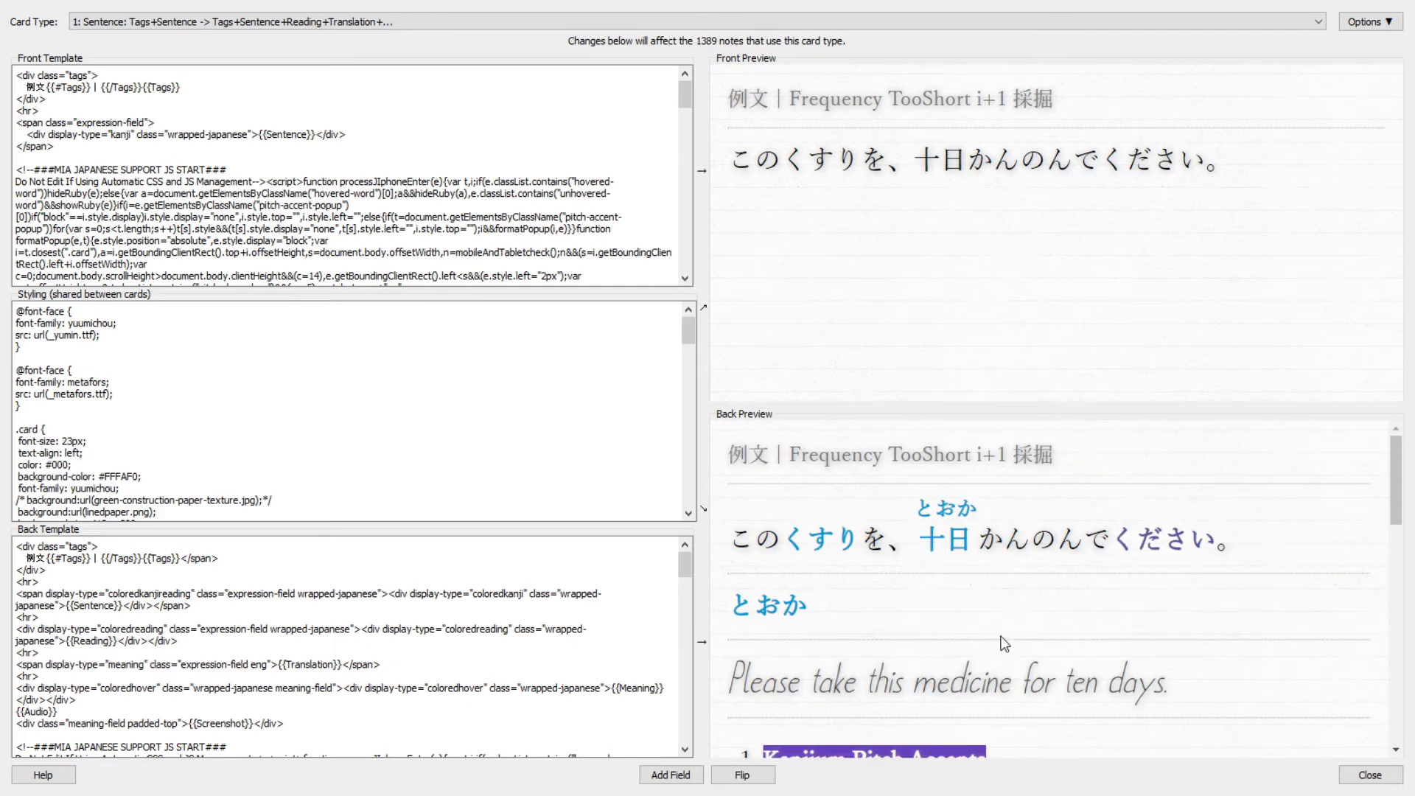
pyautogui.scroll(-1, 1070, 618)
pyautogui.scroll(-1, 1071, 618)
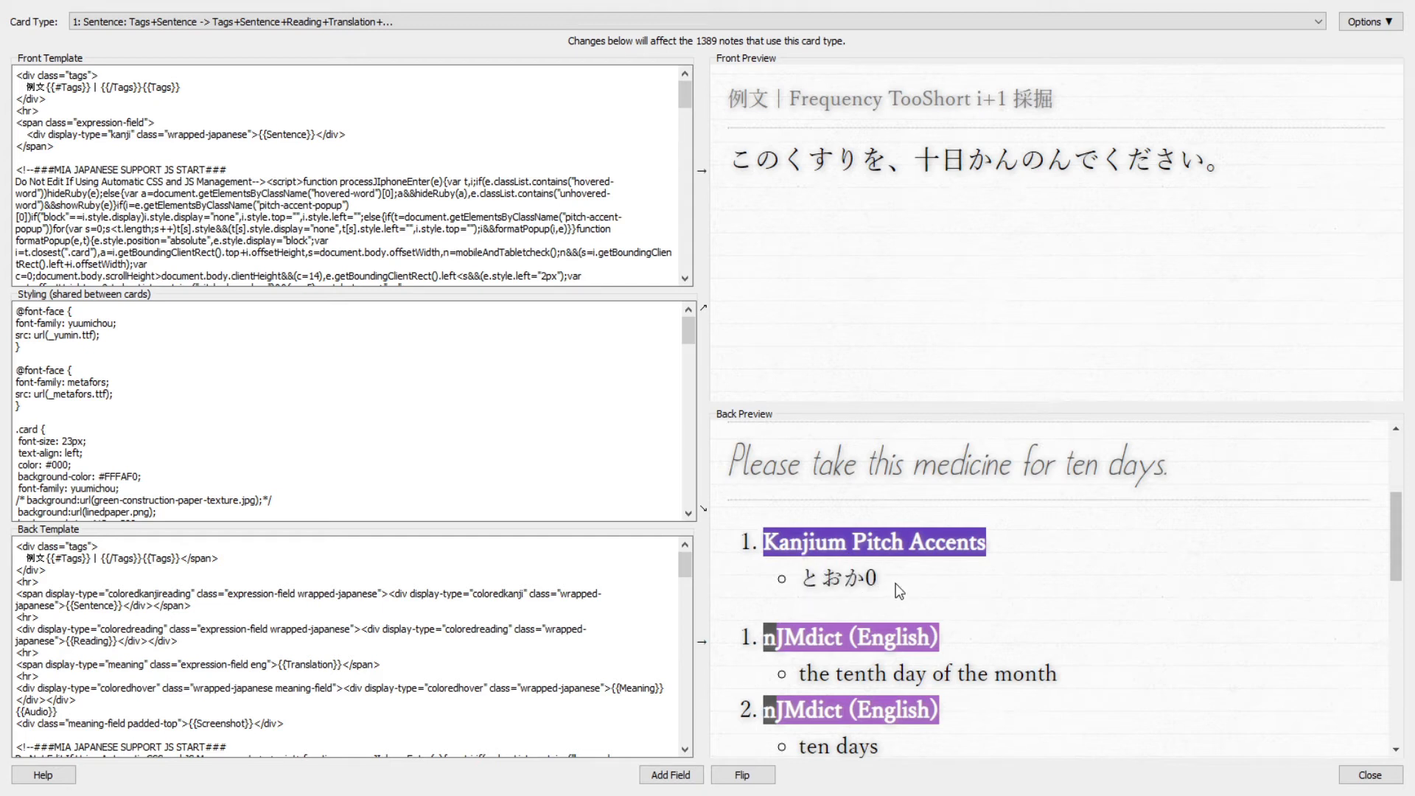
pyautogui.scroll(3, 899, 590)
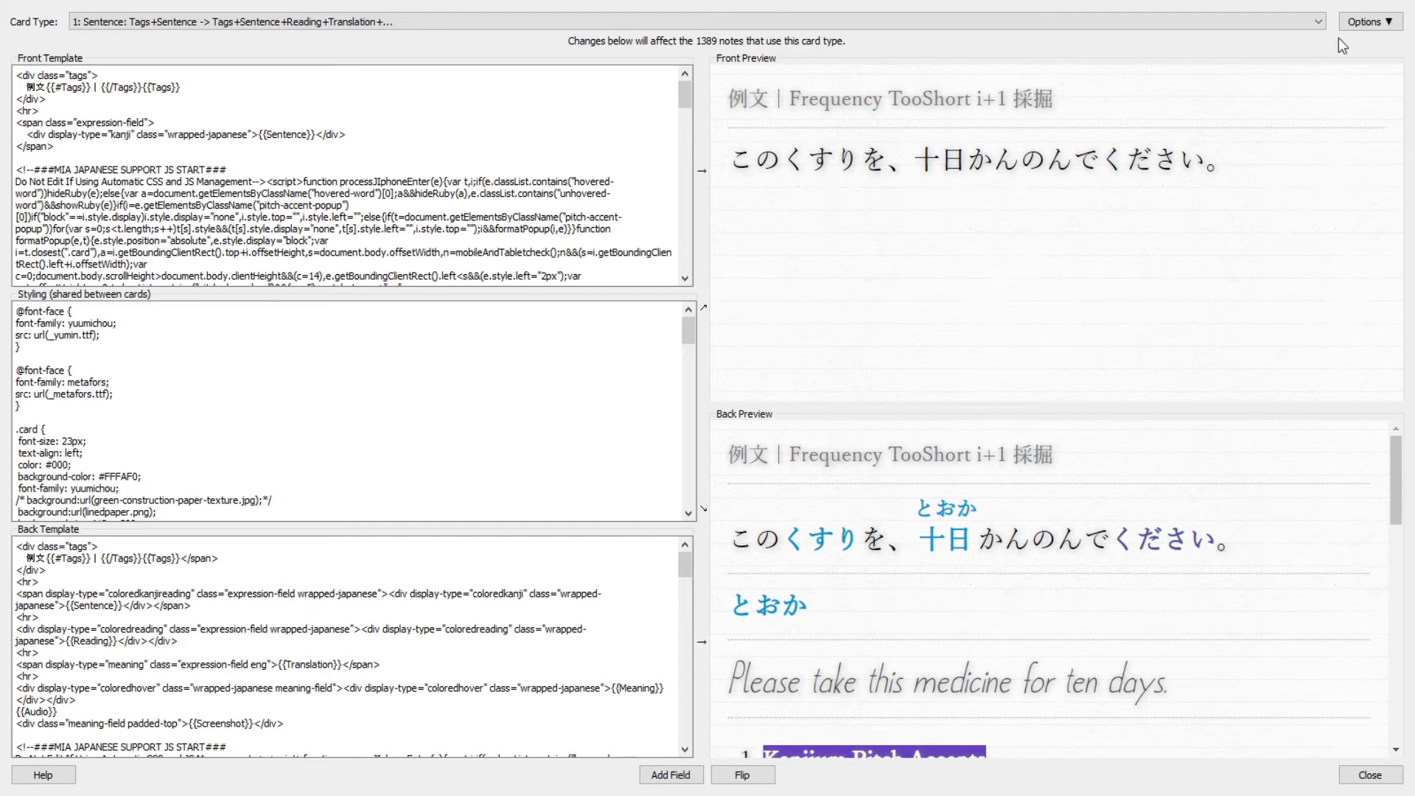
pyautogui.click(1397, 0)
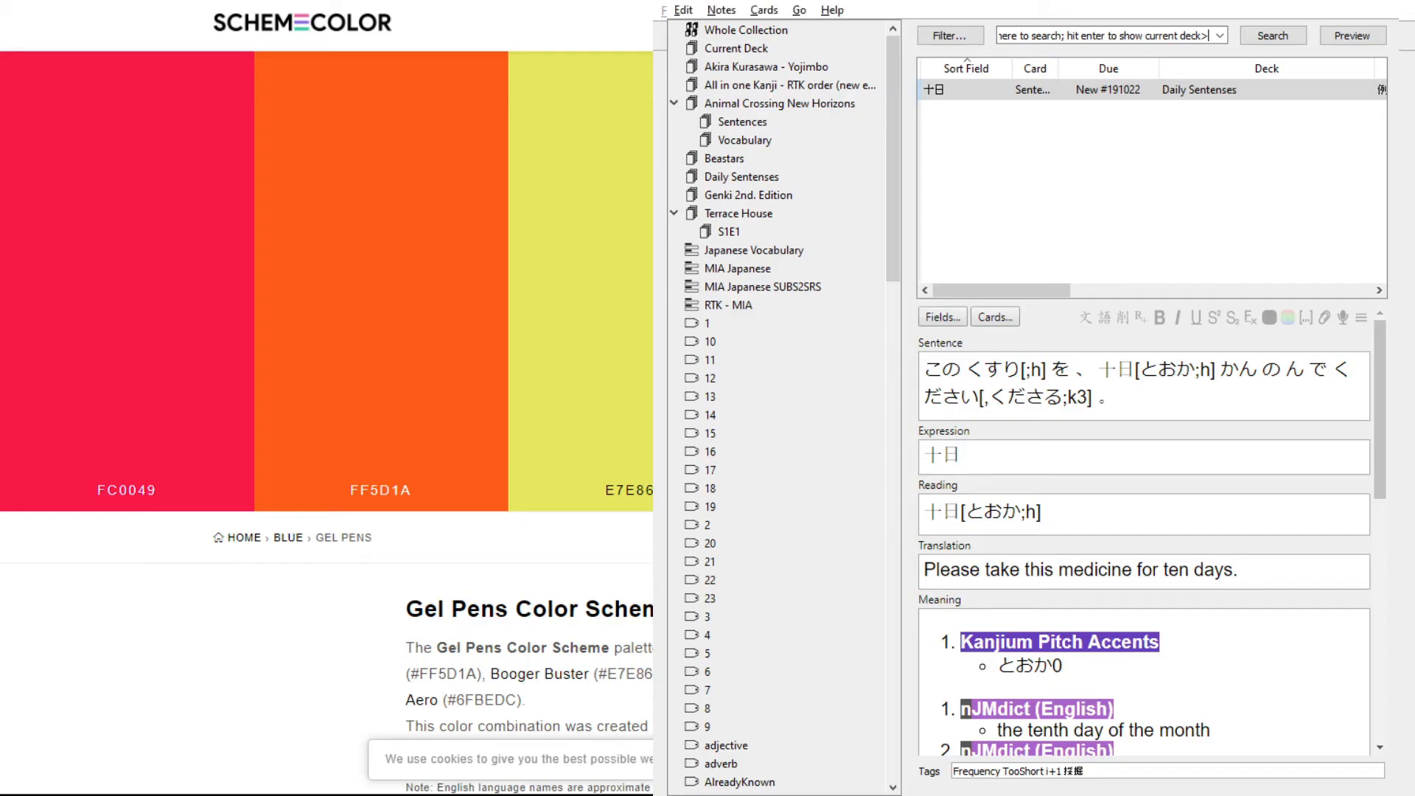
pyautogui.click(1371, 6)
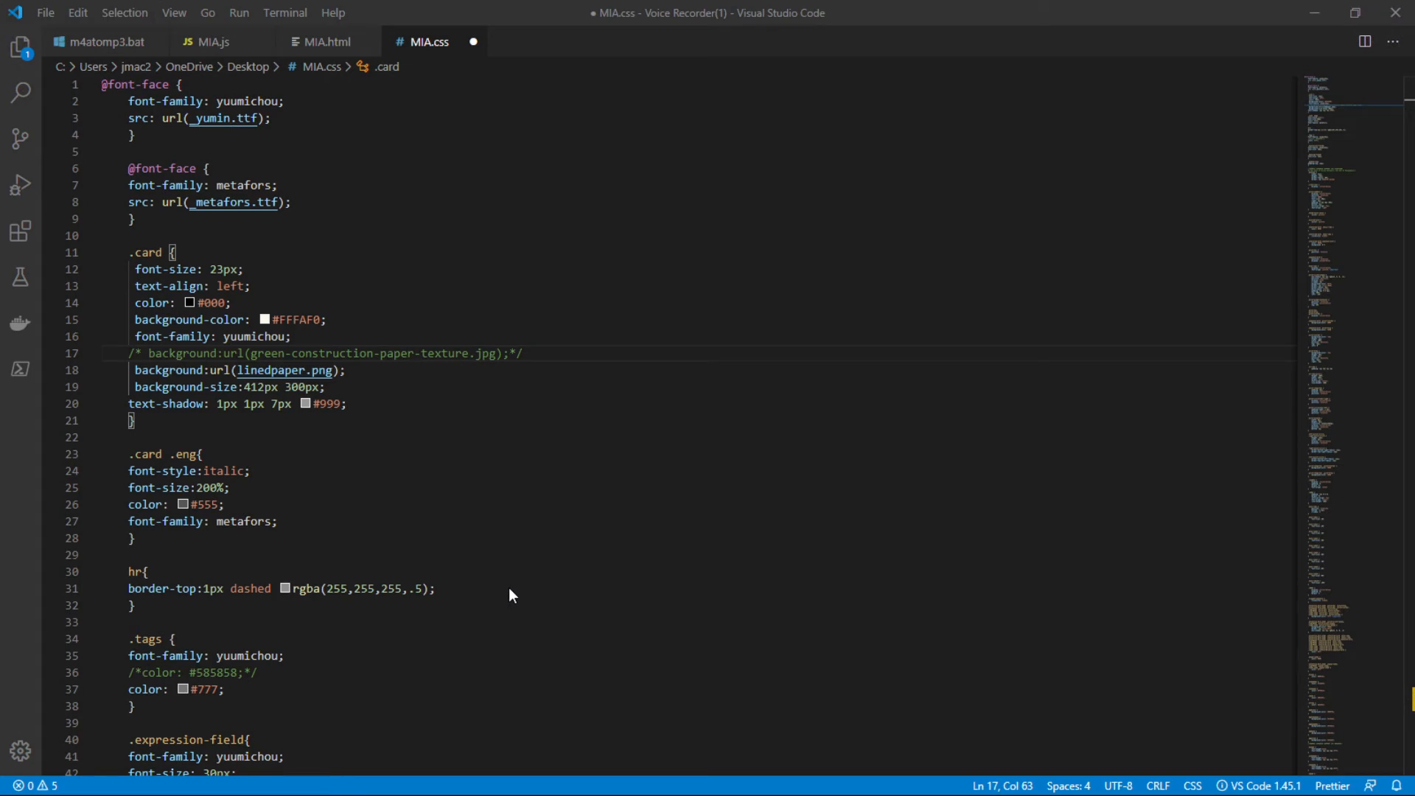
# - Undo the last edit of MIA.css in Visual Studio Code and look over the CSS around the MIA Japanese Support block
pyautogui.click(425, 303)
pyautogui.hotkey('ctrl', 'z')
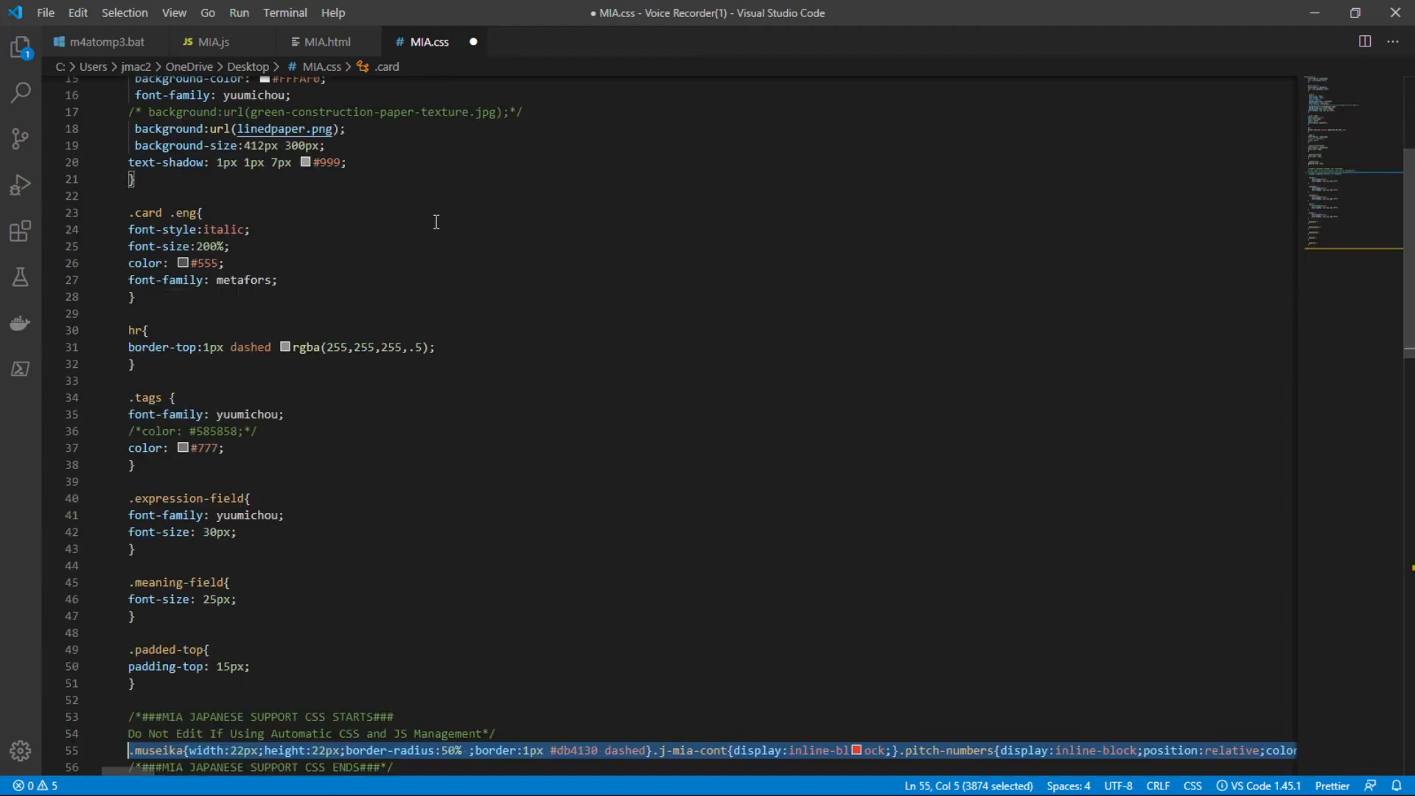
pyautogui.scroll(-11, 401, 549)
pyautogui.scroll(-7, 401, 479)
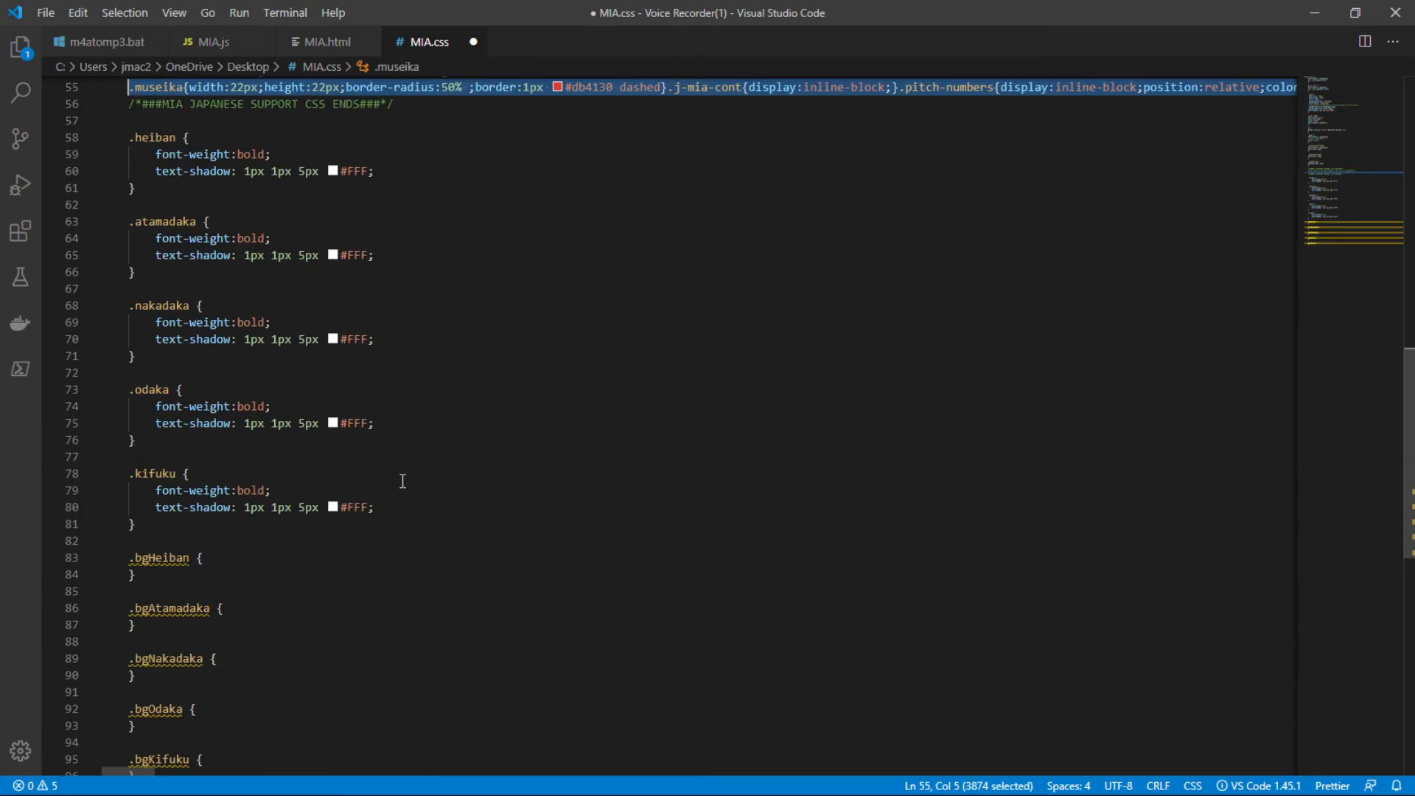
pyautogui.scroll(12, 401, 479)
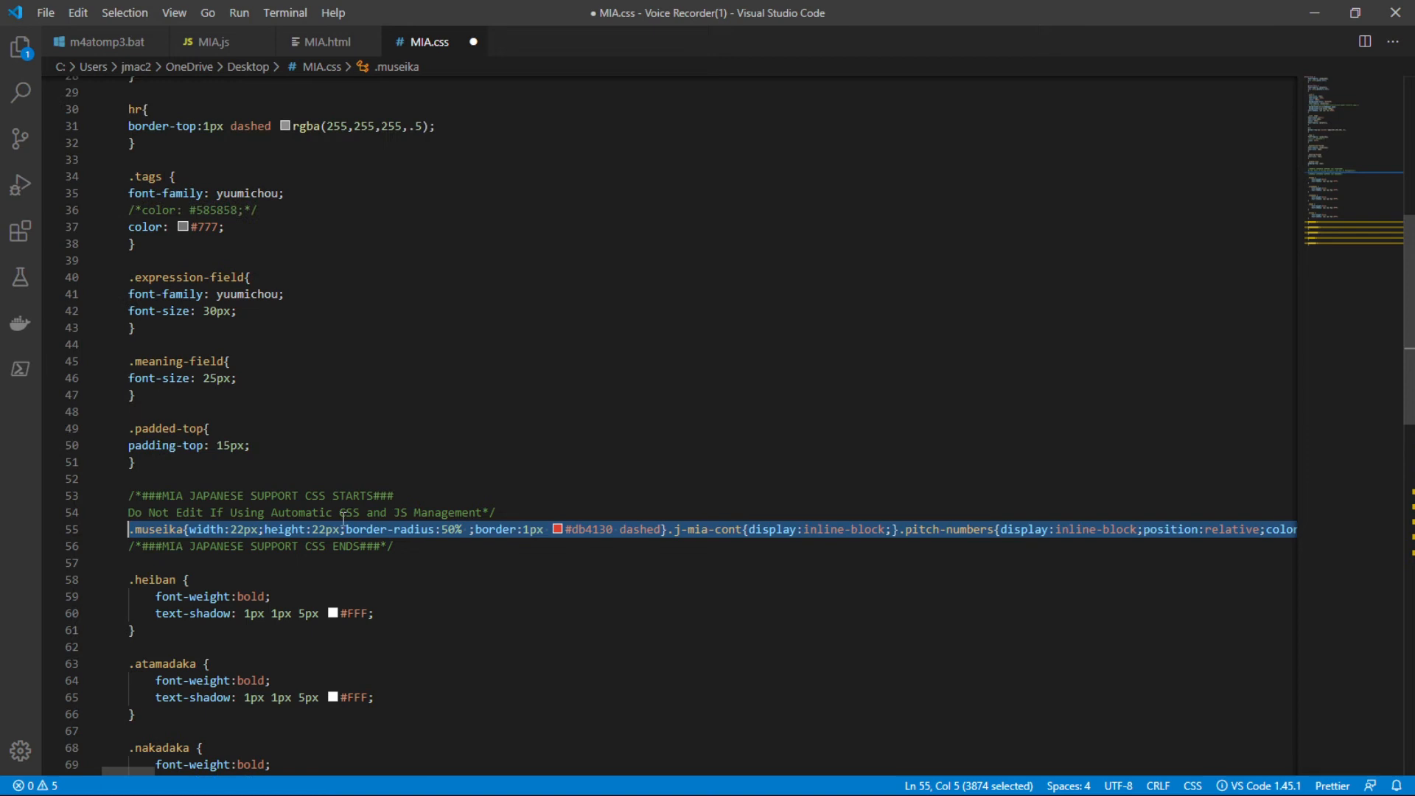
# - Examine the "Do Not Edit" comment of the MIA Japanese Support block and the pitch-accent classes from .heiban to .bgKifuku
pyautogui.click(211, 529)
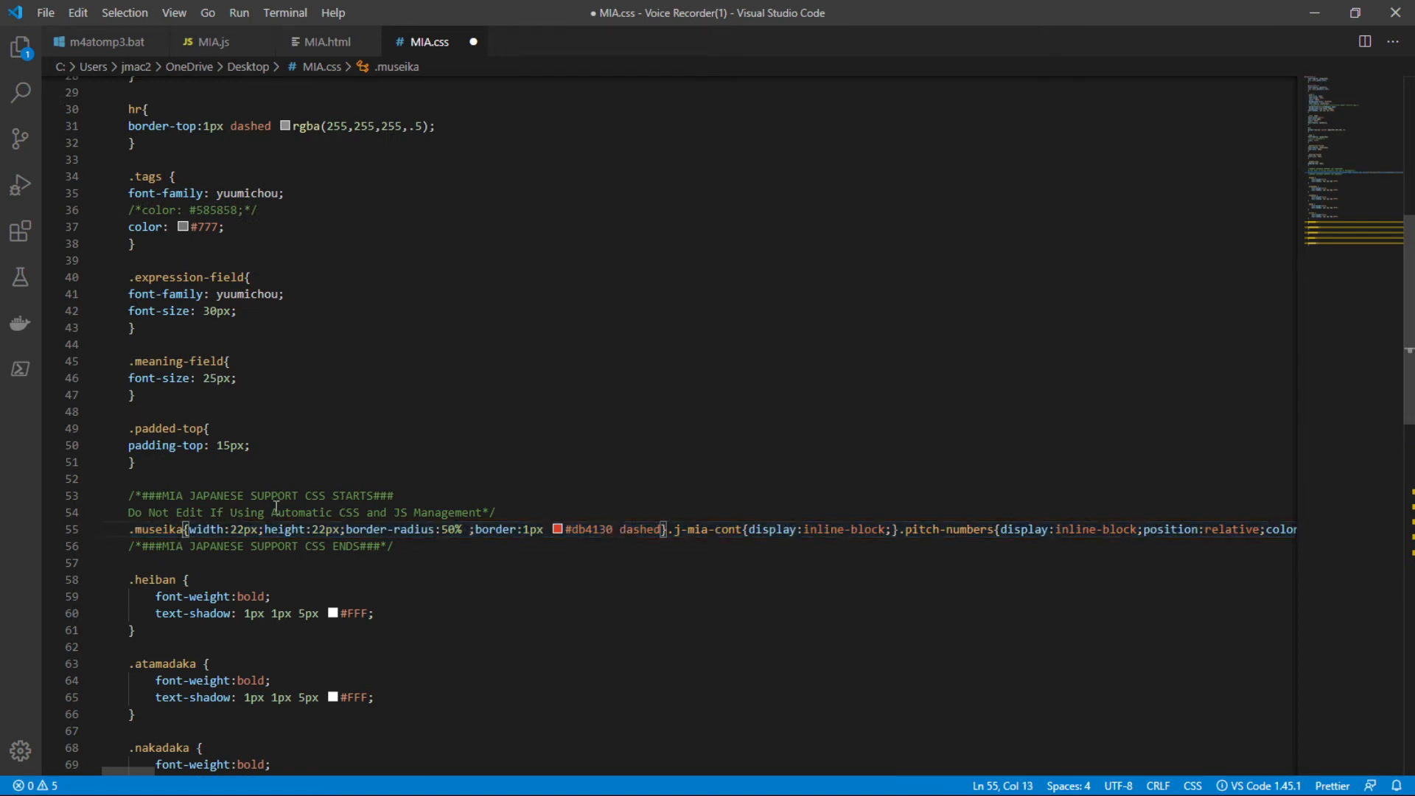
pyautogui.moveTo(257, 514); pyautogui.dragTo(485, 512)
pyautogui.click(484, 512)
pyautogui.scroll(-10, 409, 529)
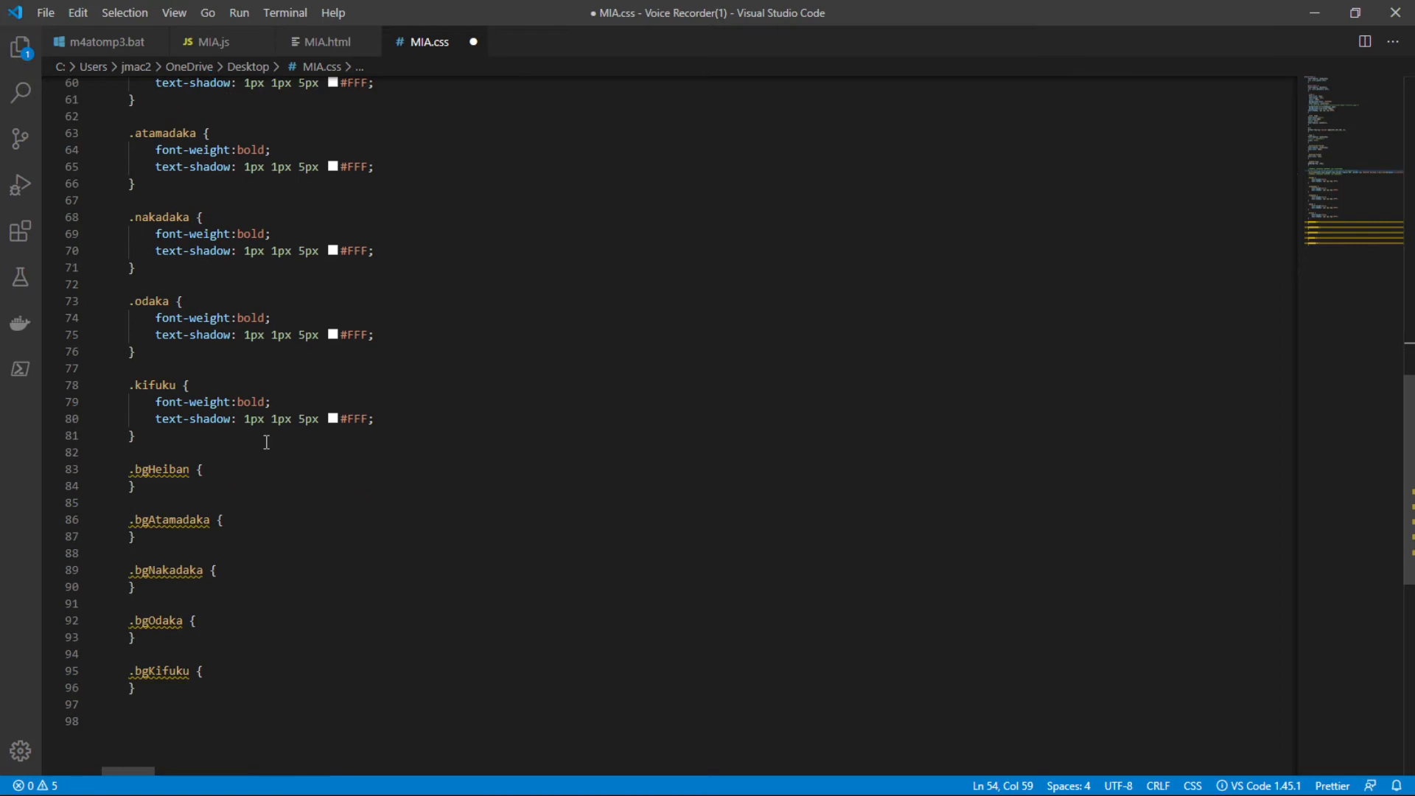
pyautogui.scroll(3, 127, 217)
pyautogui.scroll(-3, 210, 573)
pyautogui.scroll(6, 199, 648)
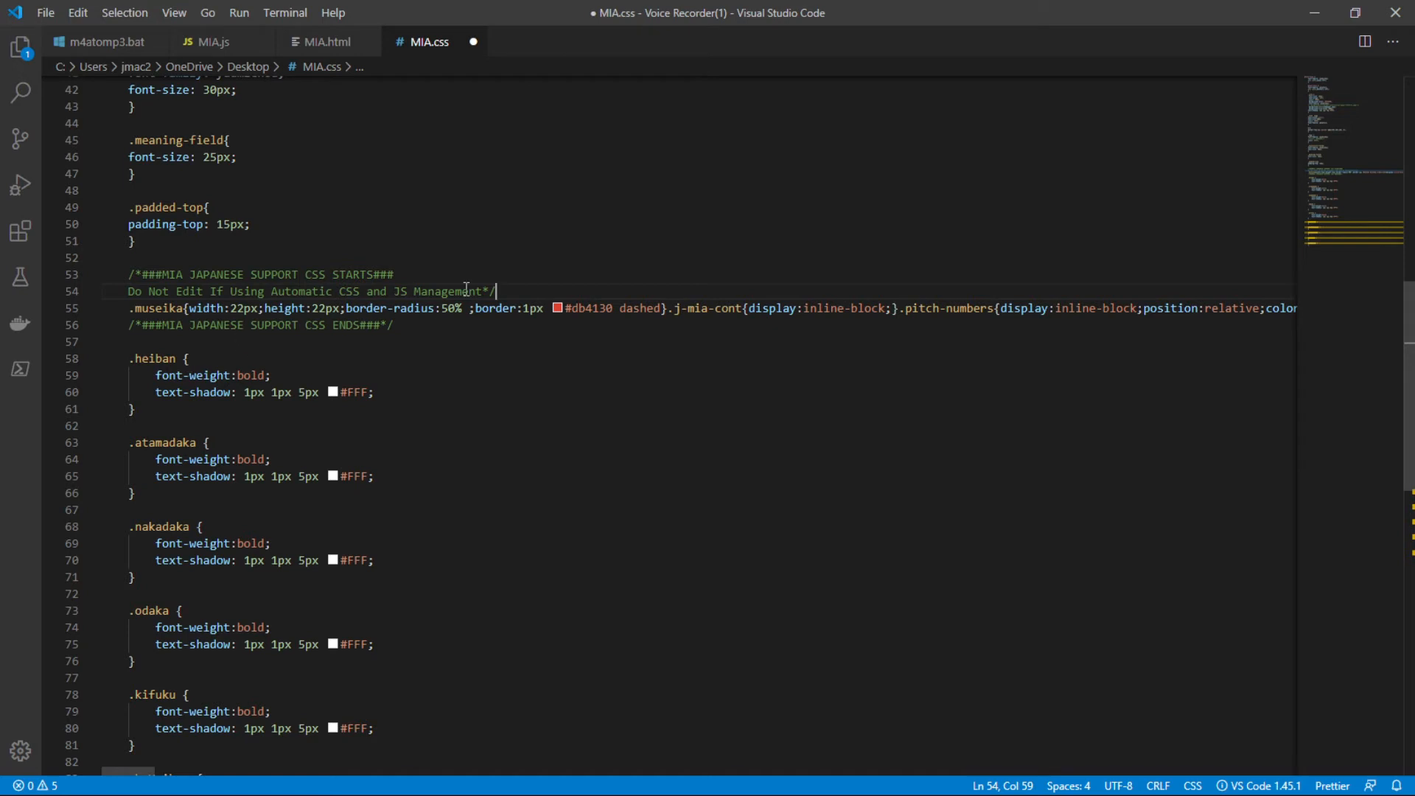
pyautogui.scroll(2, 225, 405)
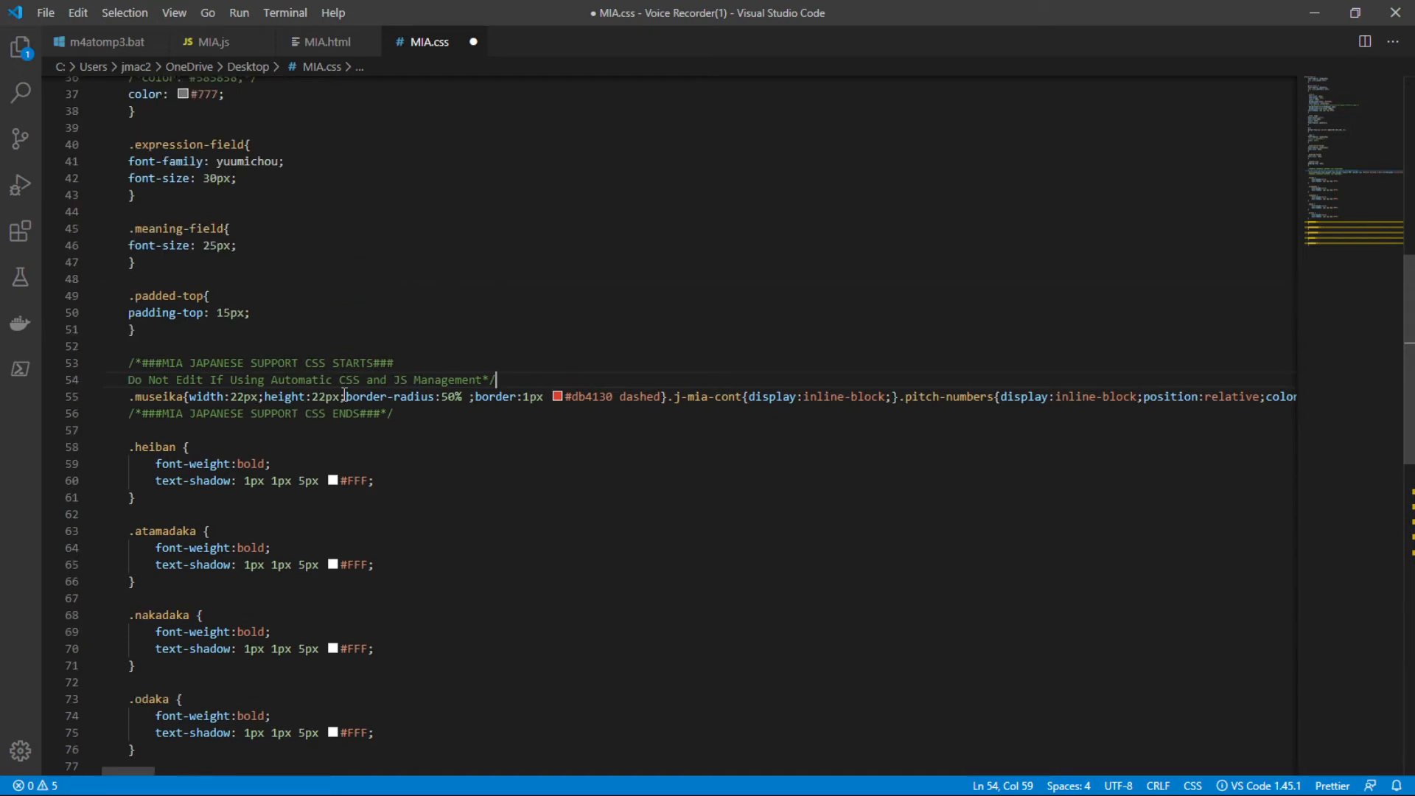
# - Beautify the minified .museika line of the MIA Japanese Support block, look through the expanded rules, and undo the formatting
pyautogui.click(161, 398)
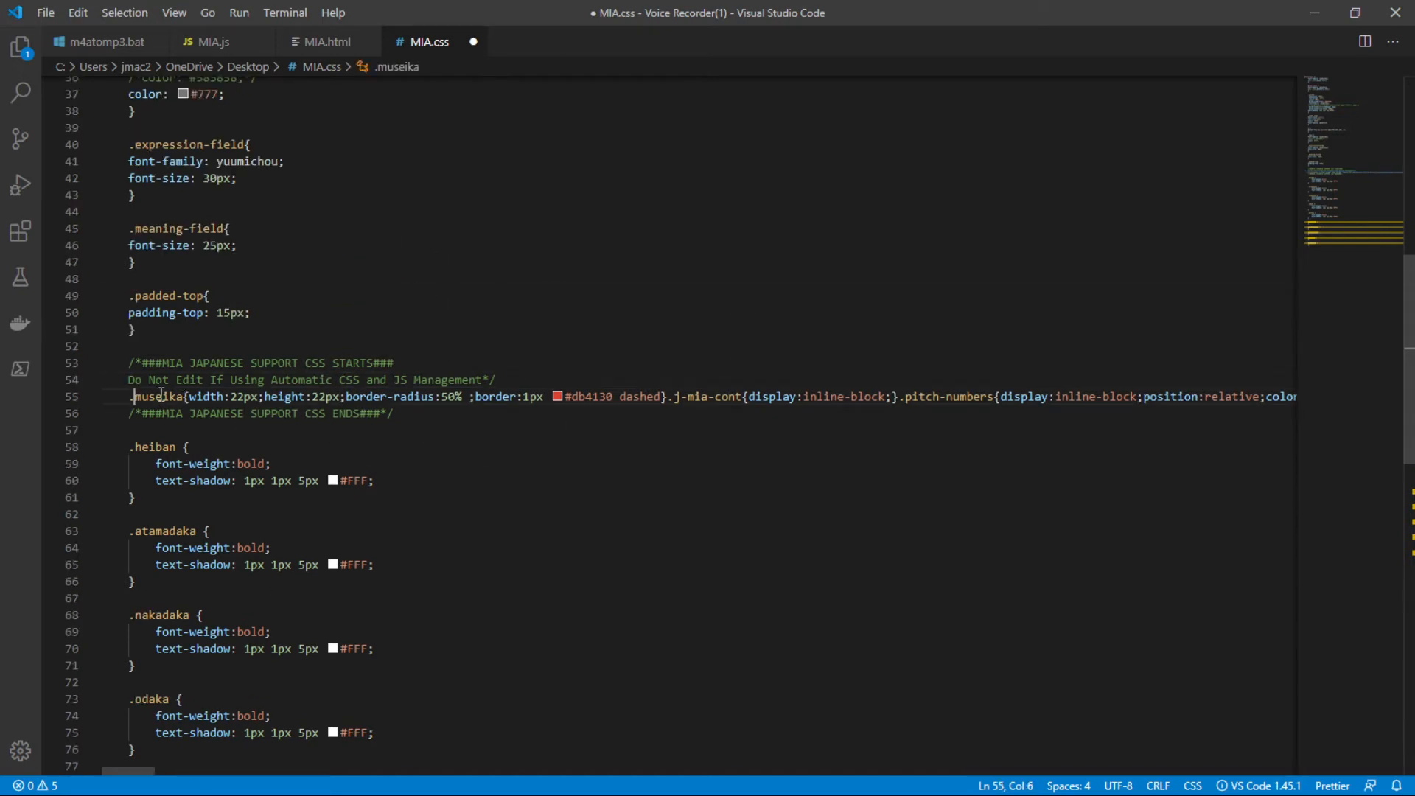
pyautogui.press('End')
pyautogui.press('Home')
pyautogui.hotkey('shift', 'End')
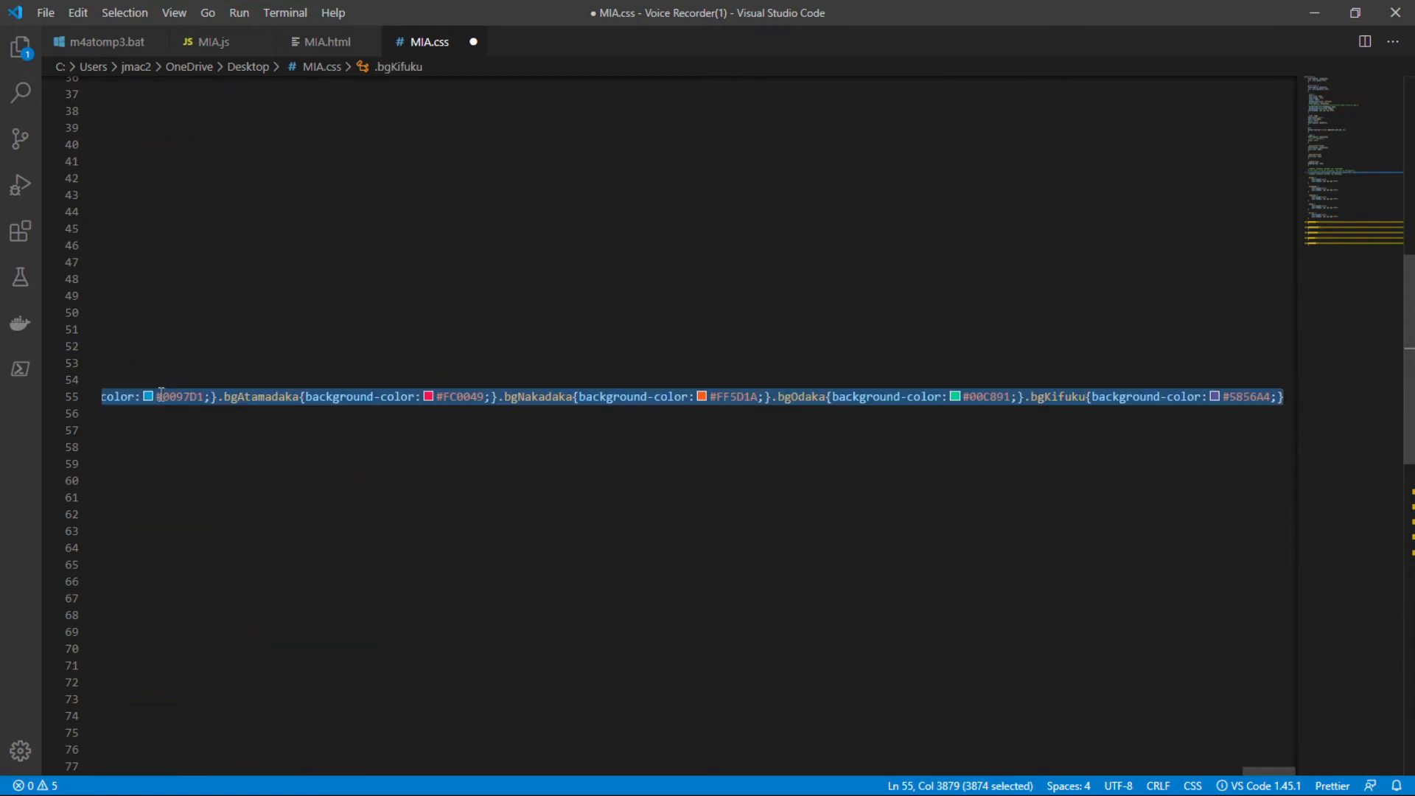
pyautogui.hotkey('ctrl', 'shift', 'p')
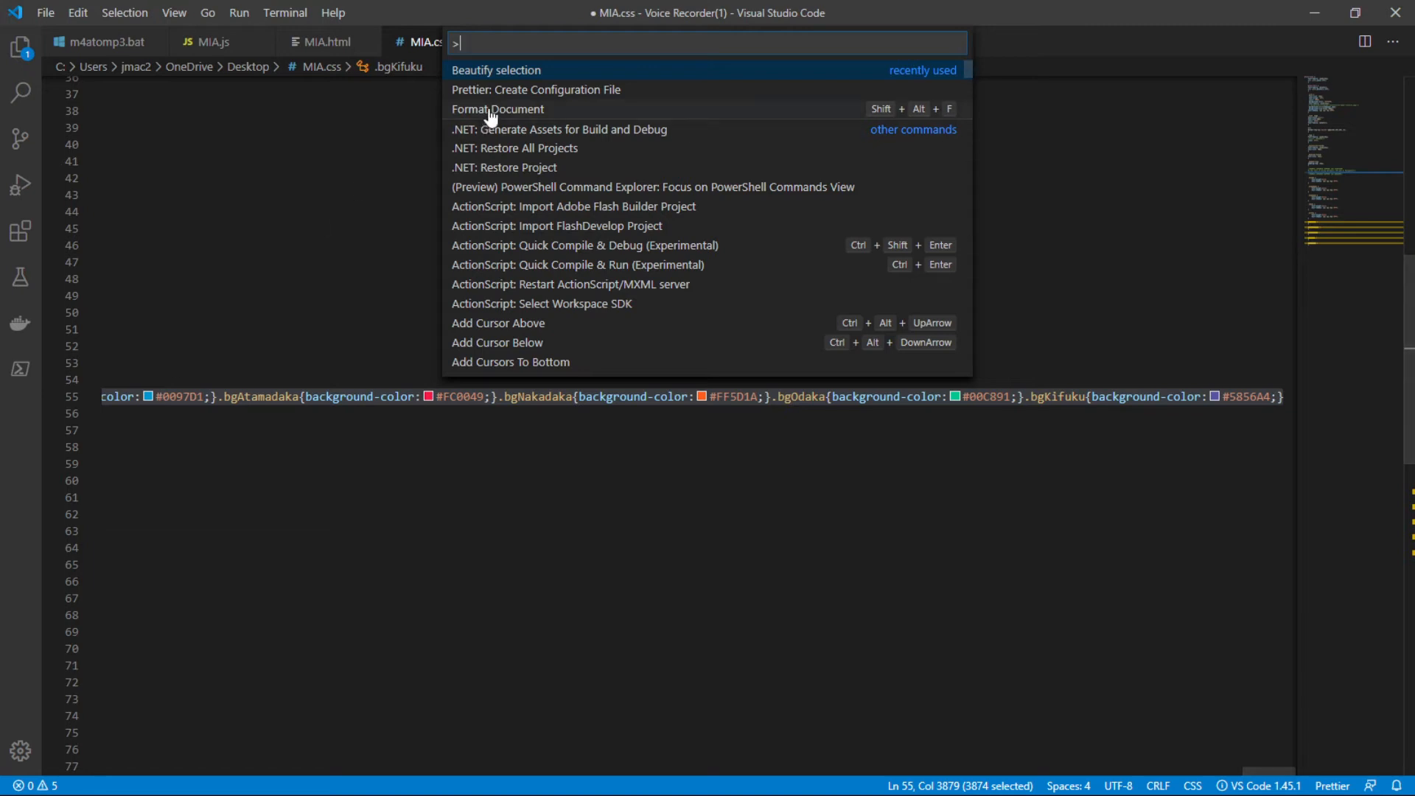
pyautogui.click(514, 72)
pyautogui.press('Home')
pyautogui.scroll(12, 373, 369)
pyautogui.scroll(12, 368, 354)
pyautogui.moveTo(1409, 442); pyautogui.dragTo(1330, 172)
pyautogui.click(786, 461)
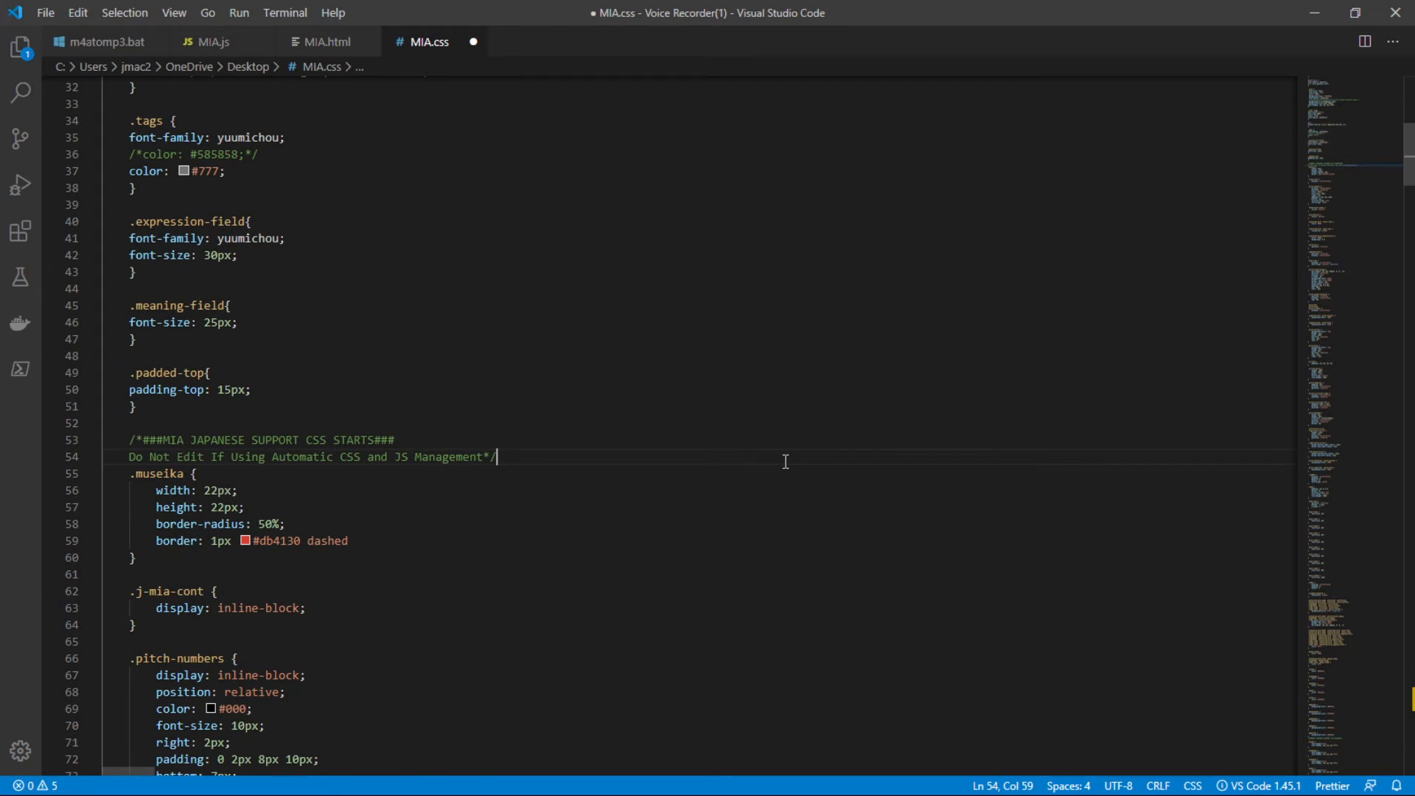
pyautogui.hotkey('ctrl', 'z')
pyautogui.press('Home')
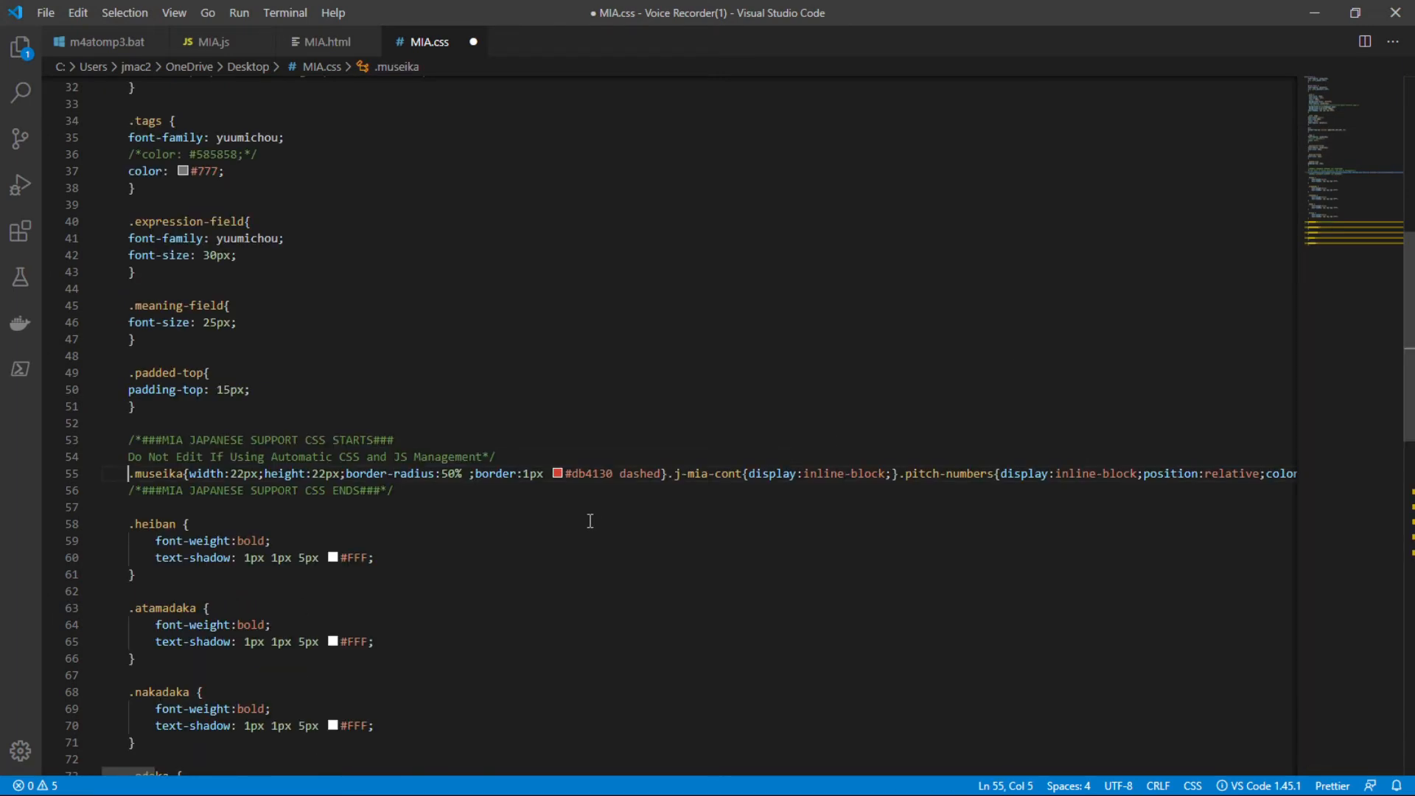
pyautogui.scroll(10, 358, 256)
pyautogui.moveTo(322, 221); pyautogui.dragTo(103, 82)
pyautogui.click(220, 137)
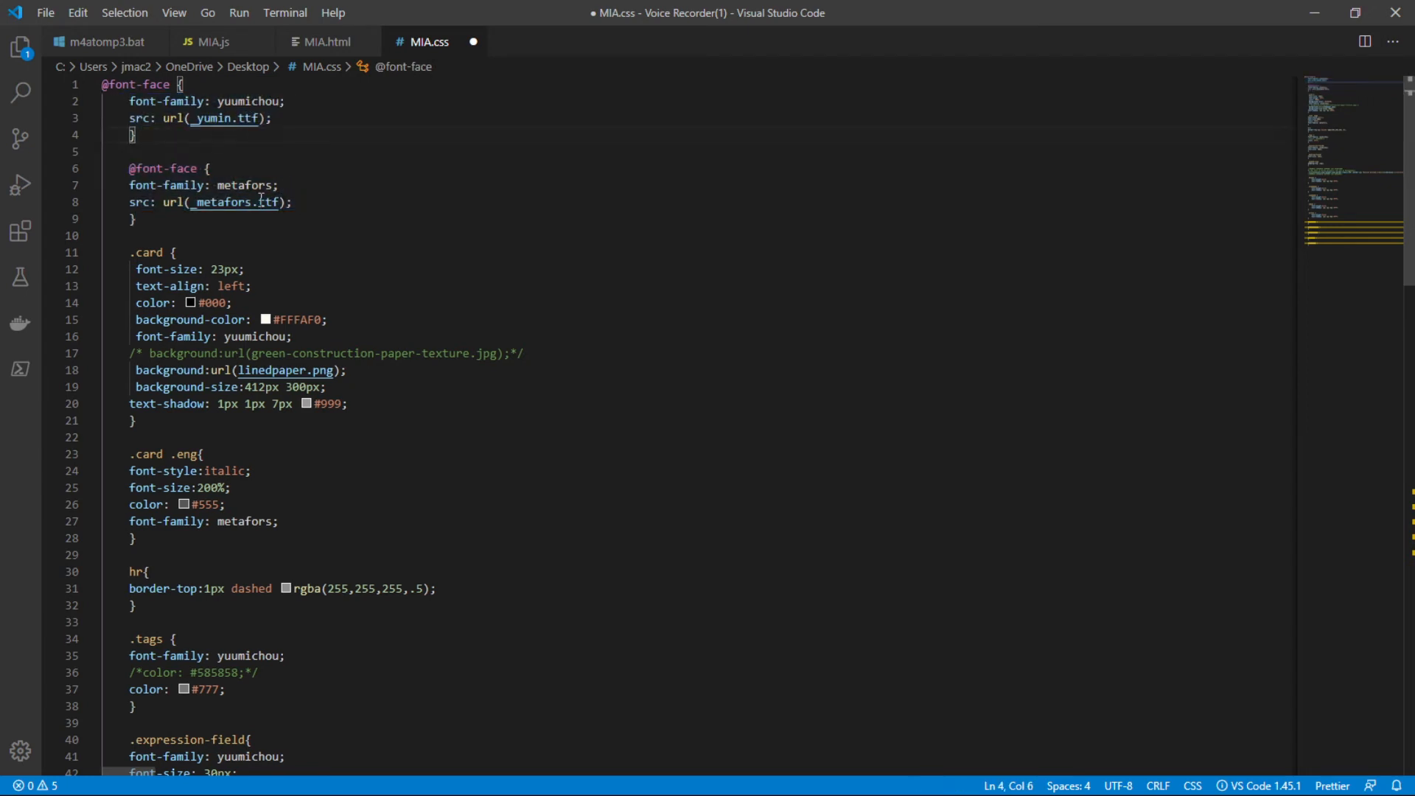
pyautogui.doubleClick(234, 203)
pyautogui.click(310, 203)
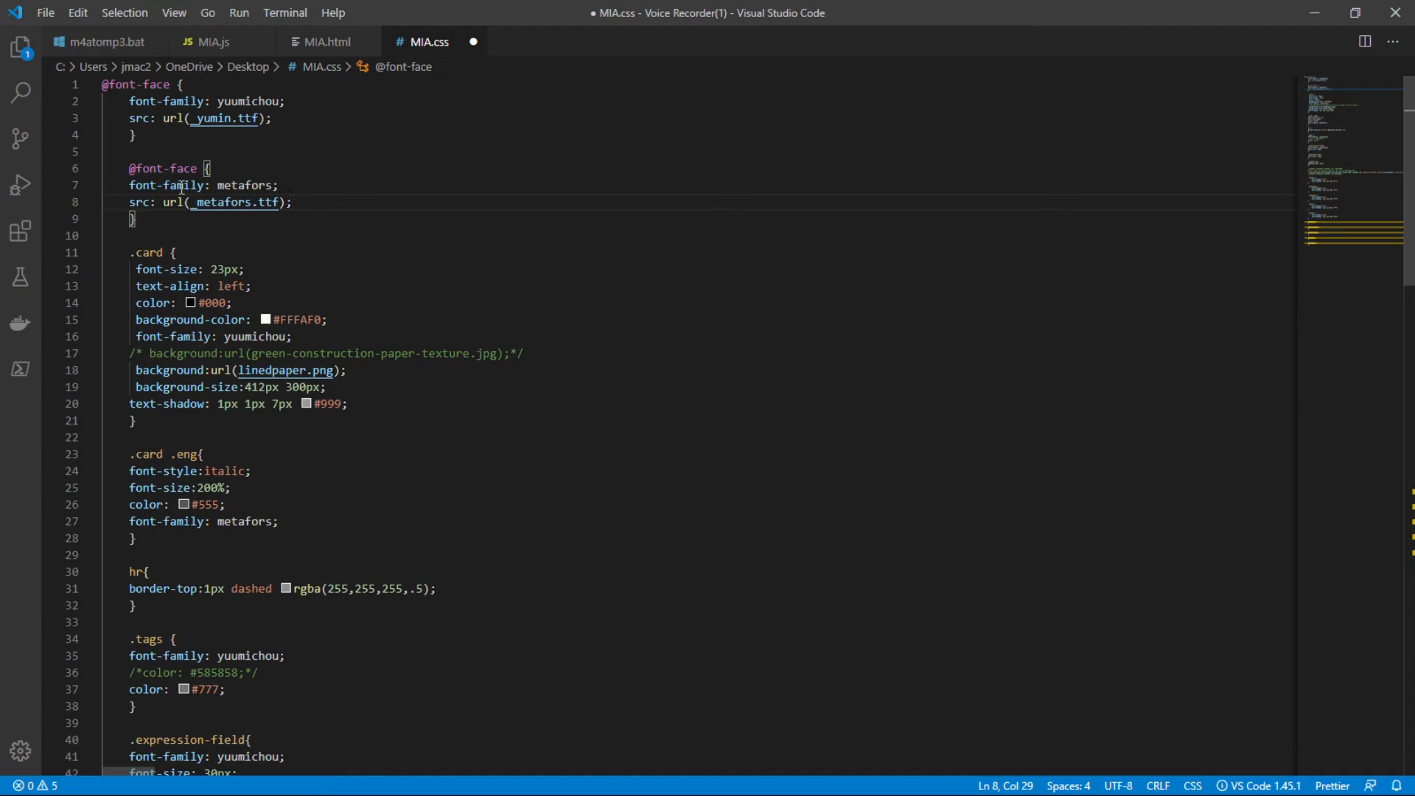
pyautogui.moveTo(192, 118); pyautogui.dragTo(258, 118)
pyautogui.click(292, 133)
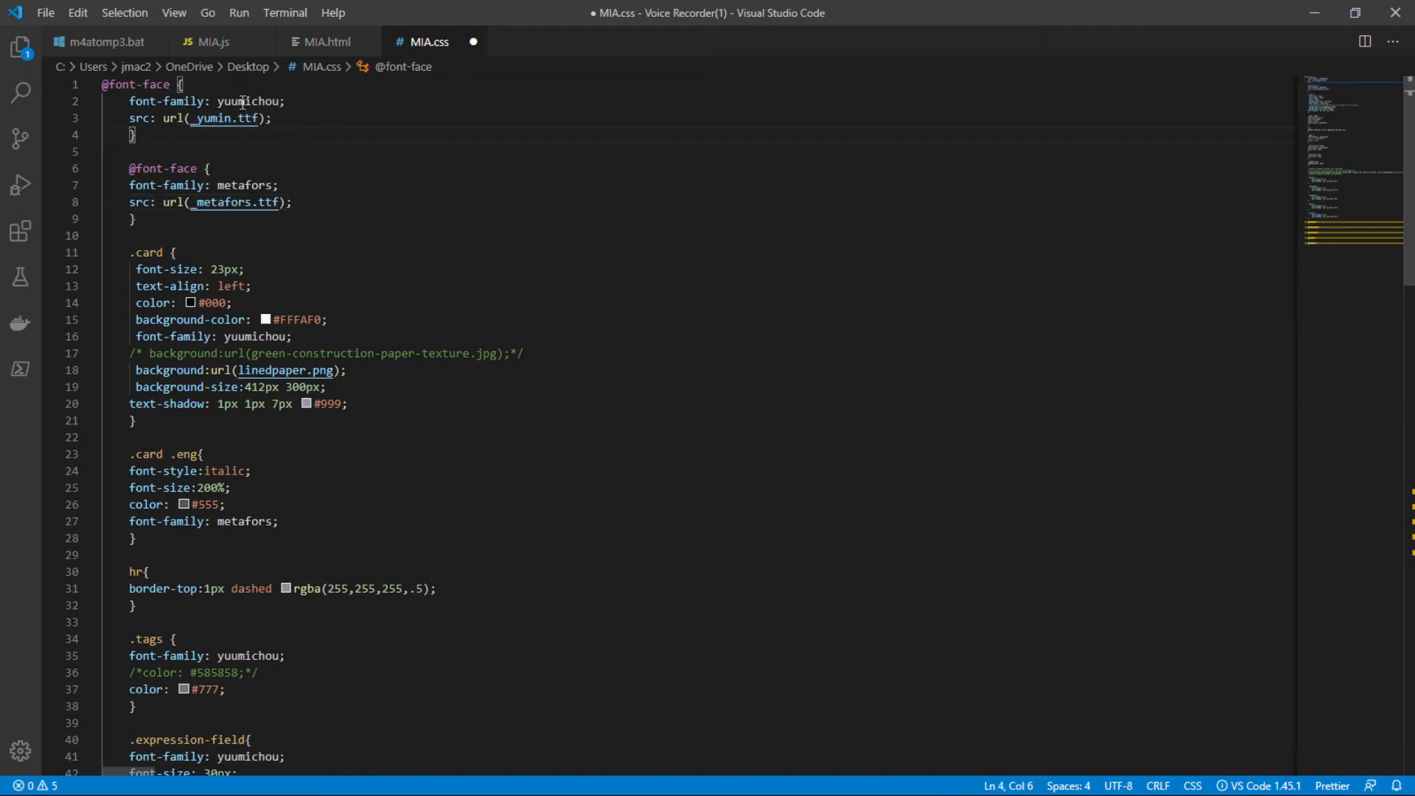
pyautogui.click(302, 201)
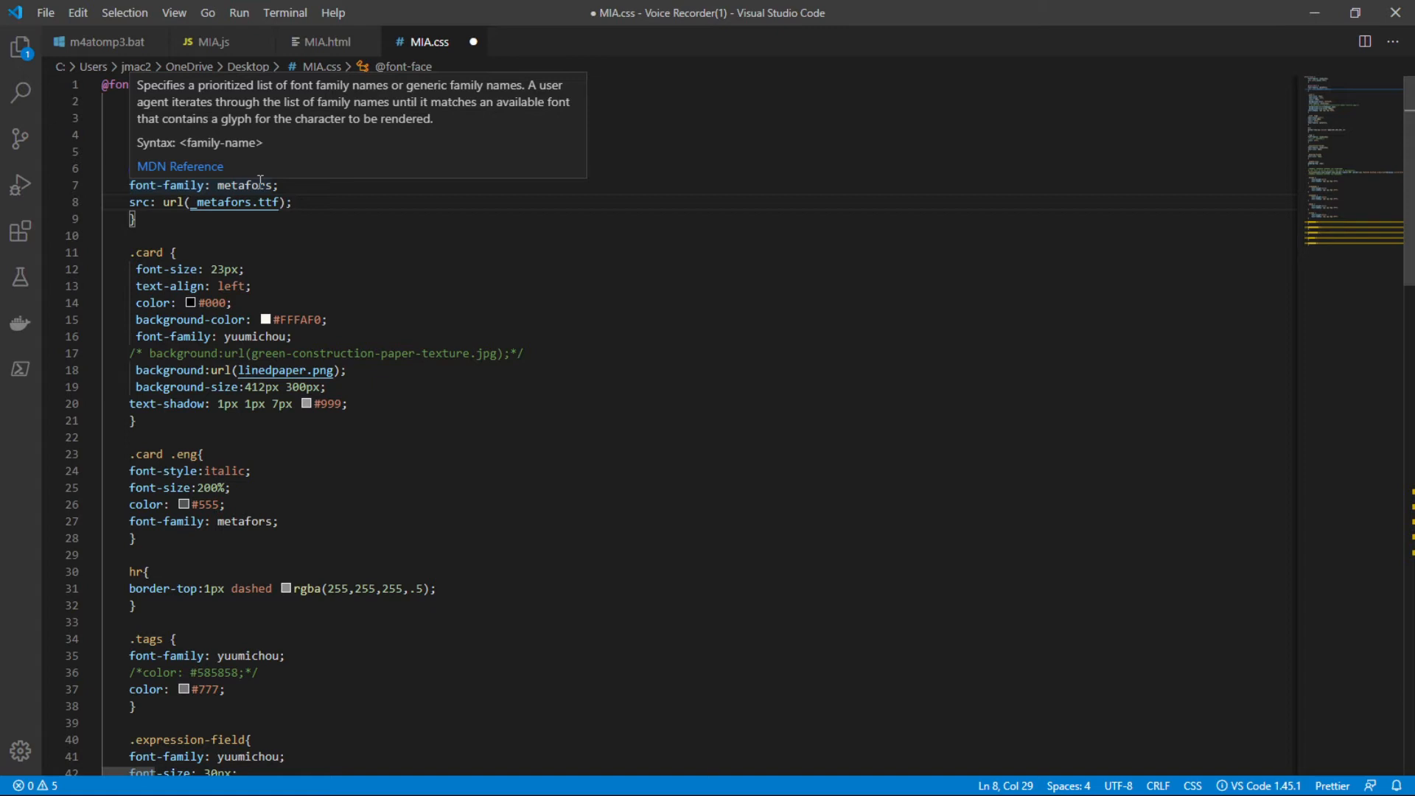
pyautogui.press('Up')
pyautogui.click(279, 120)
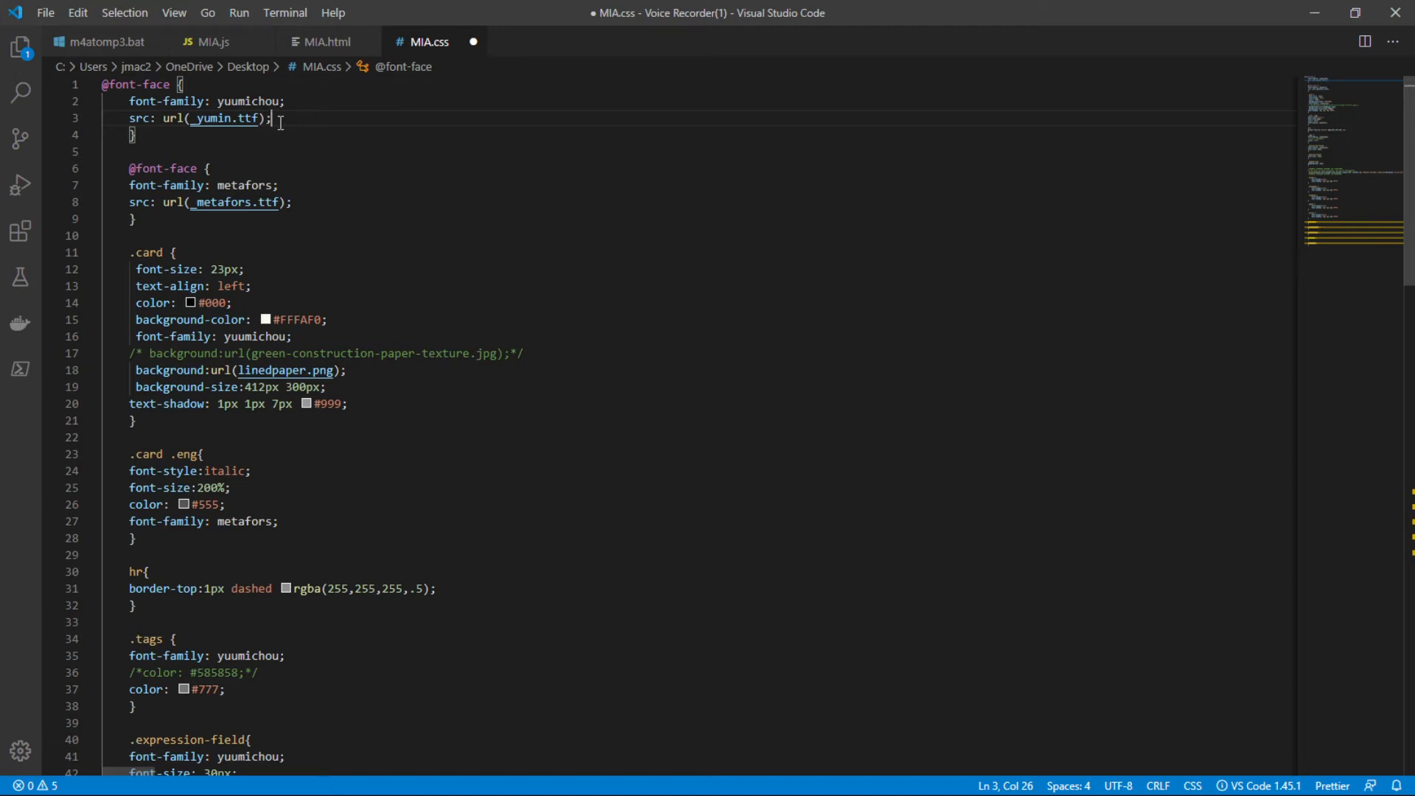
# - Examine the .card rule, including its yuumichou font family and background declarations
pyautogui.click(324, 338)
pyautogui.moveTo(354, 401); pyautogui.dragTo(116, 292)
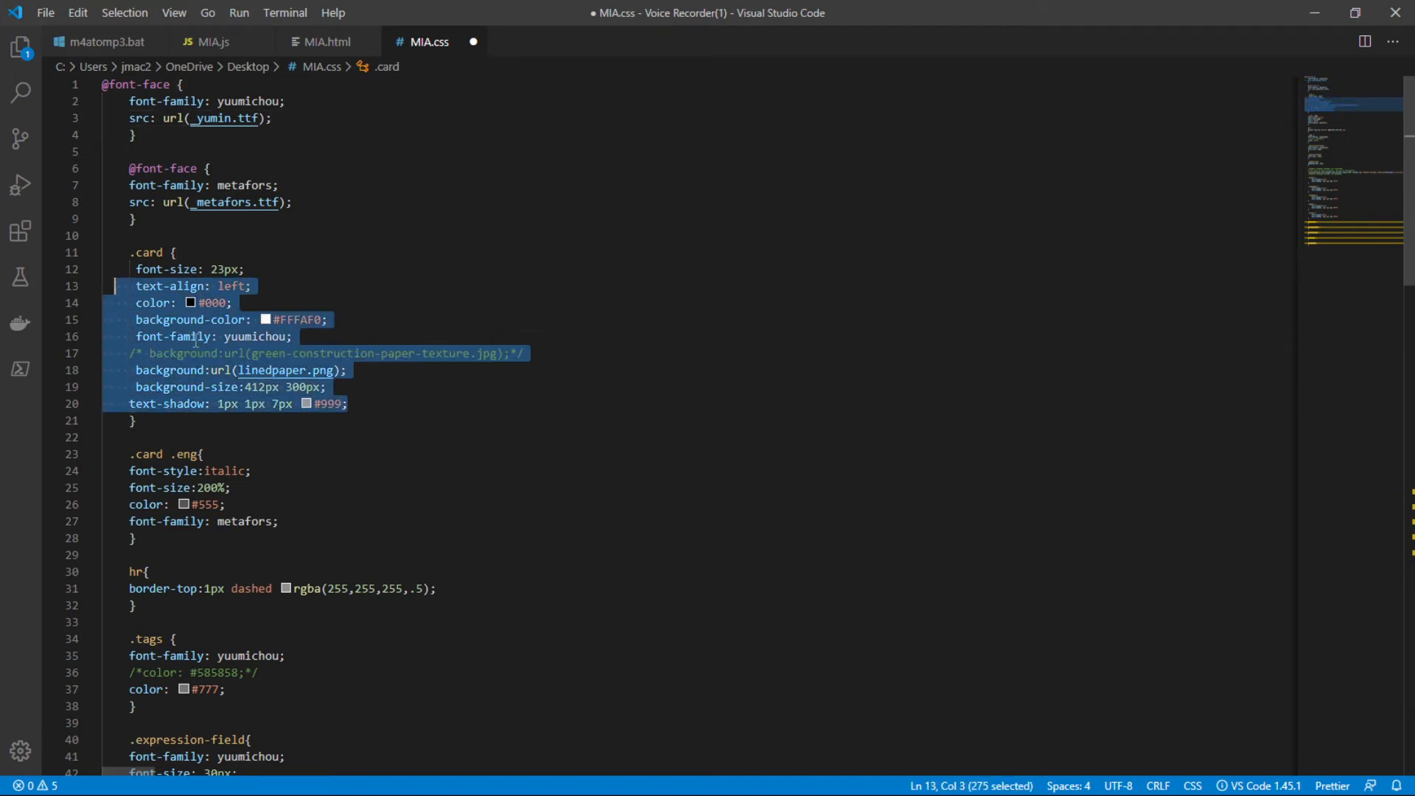
pyautogui.click(293, 338)
pyautogui.click(310, 336)
pyautogui.click(356, 370)
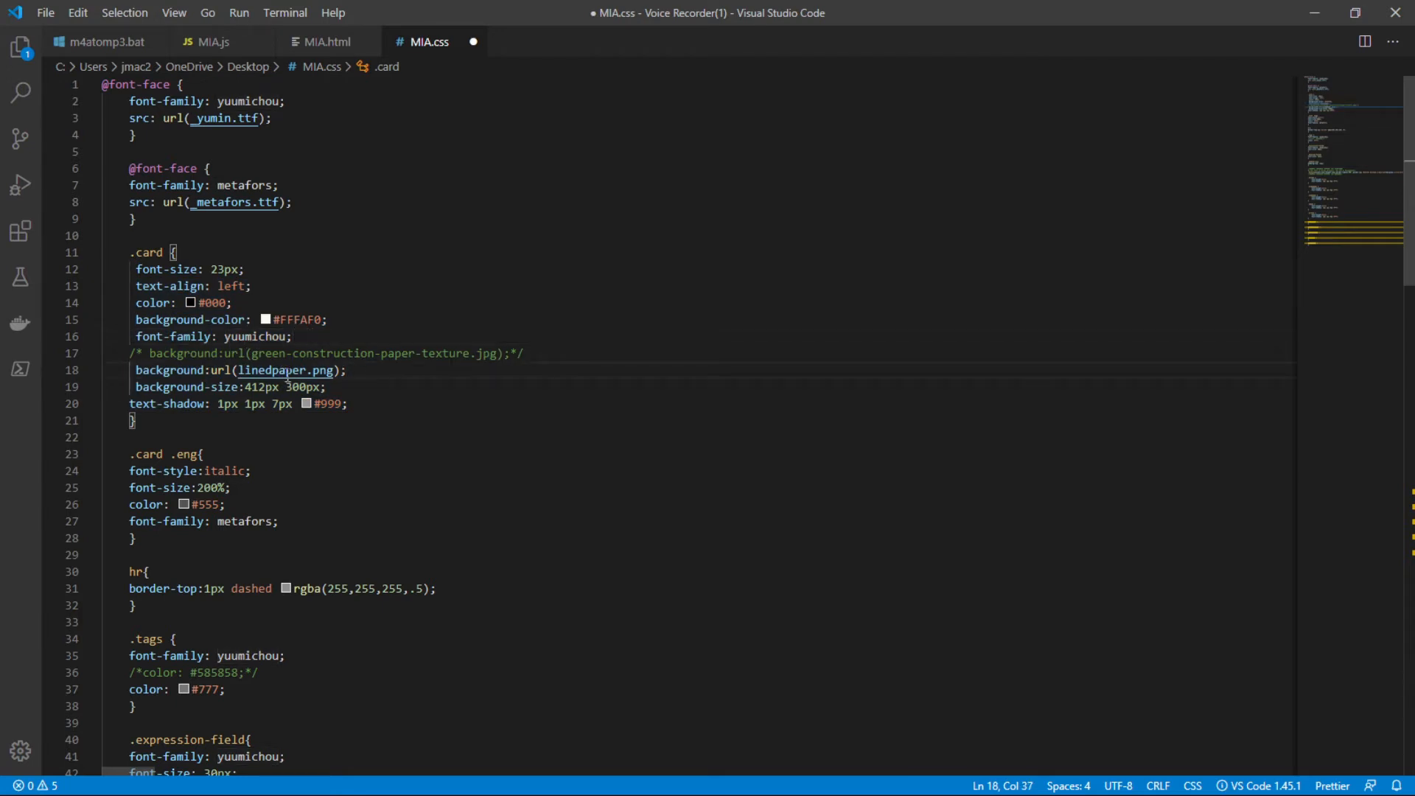
# - Inspect how the .card rule pairs the linedpaper.png background image with its background-size line
pyautogui.click(358, 386)
pyautogui.hotkey('shift', 'Home')
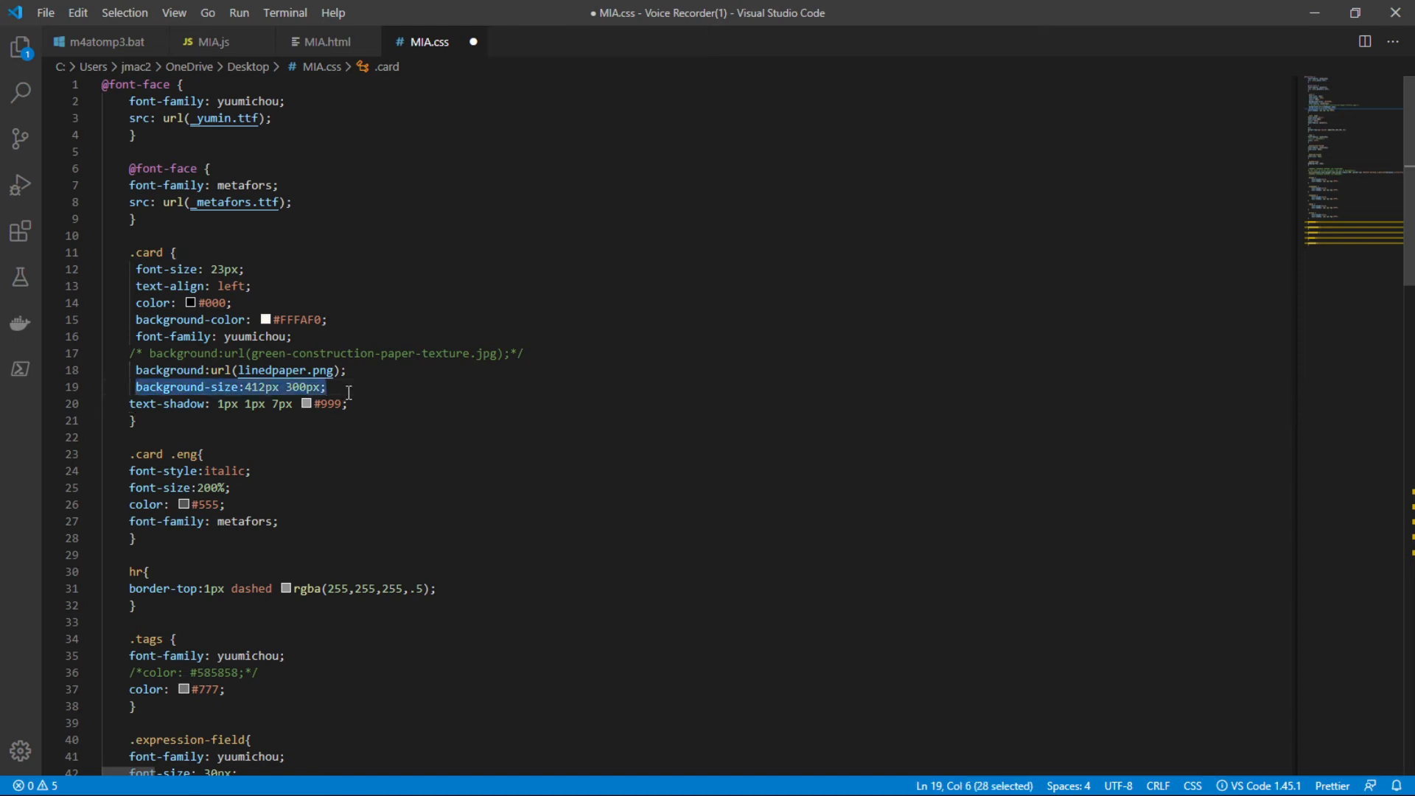
pyautogui.click(348, 393)
pyautogui.doubleClick(265, 374)
pyautogui.moveTo(266, 374); pyautogui.dragTo(103, 370)
pyautogui.click(342, 374)
pyautogui.click(359, 390)
pyautogui.click(359, 384)
pyautogui.moveTo(359, 384); pyautogui.dragTo(49, 368)
pyautogui.click(359, 387)
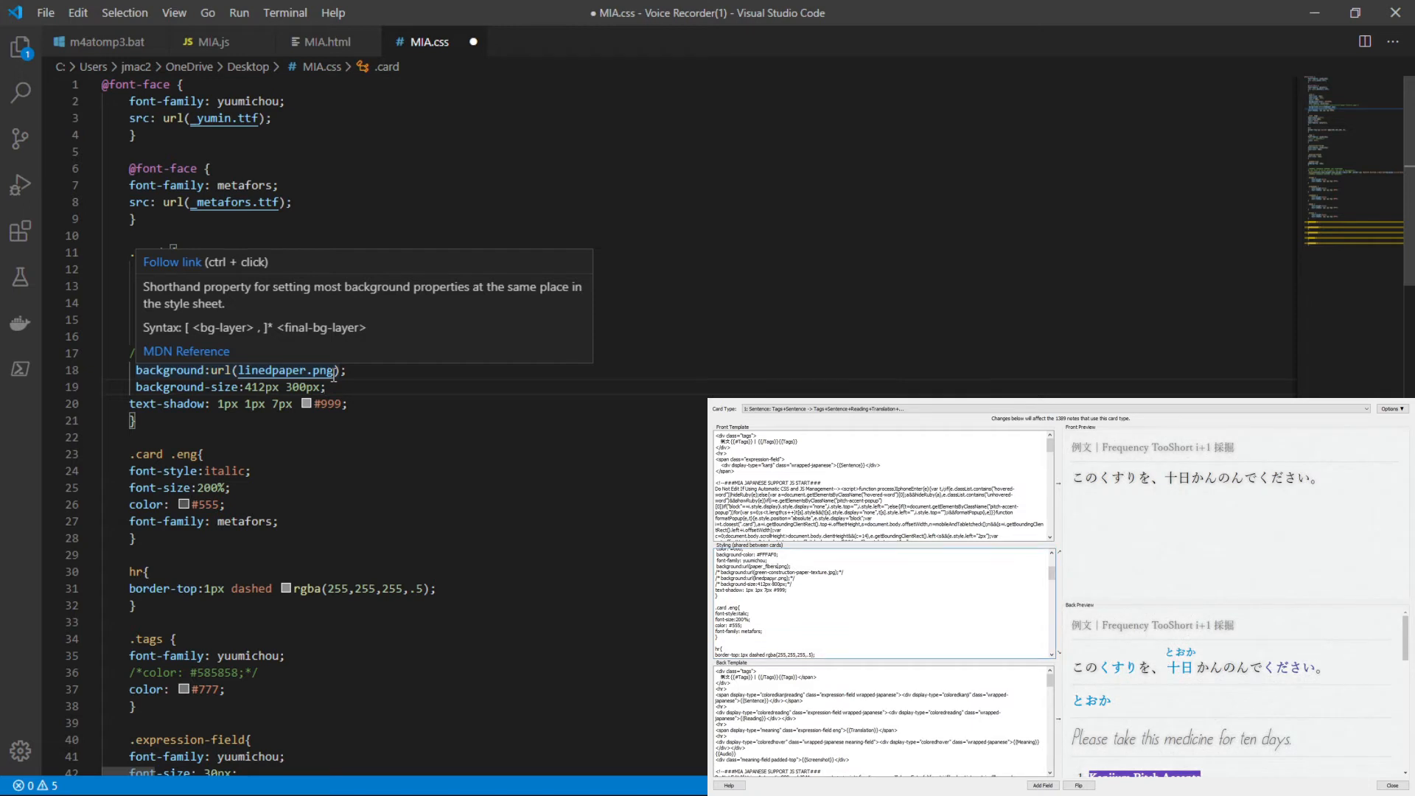
pyautogui.doubleClick(313, 387)
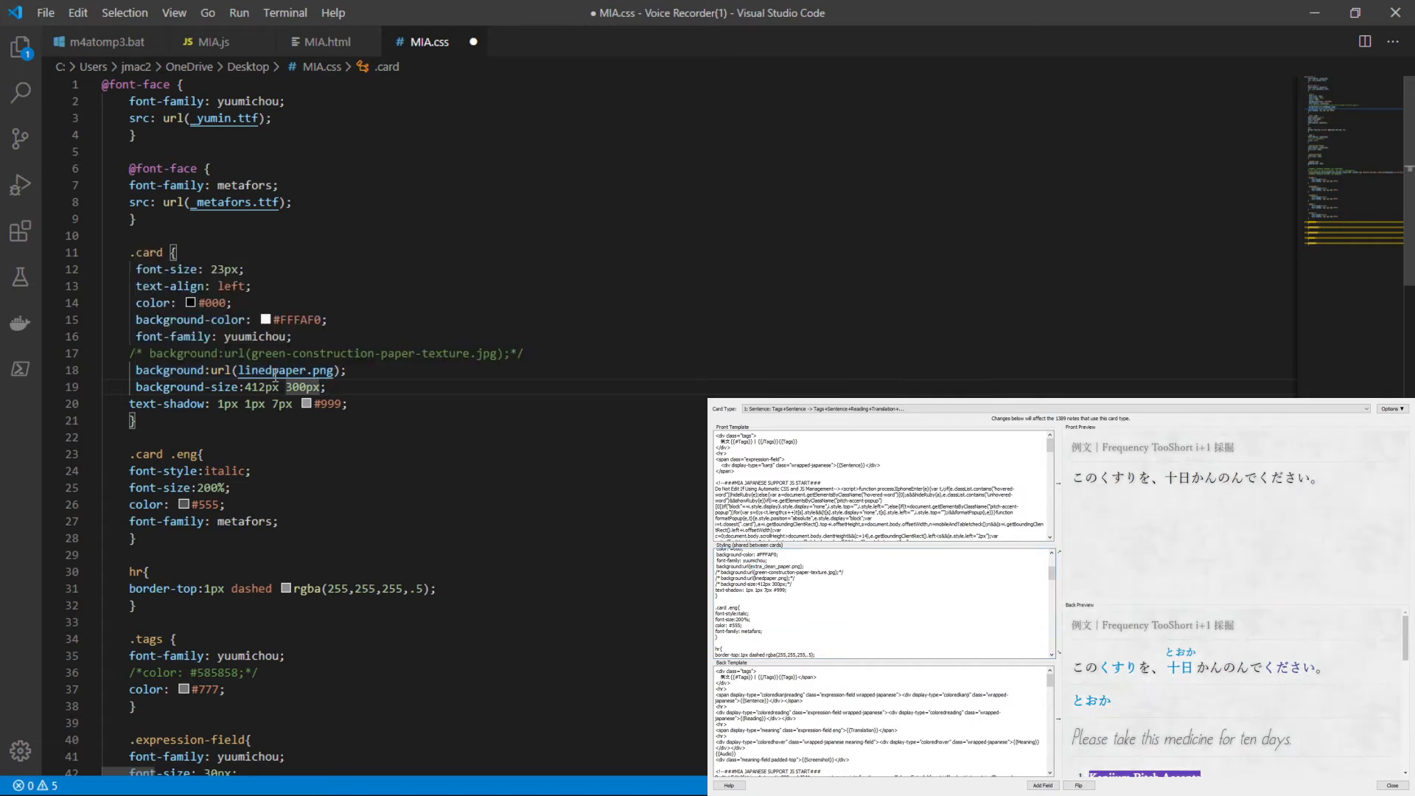
pyautogui.click(377, 387)
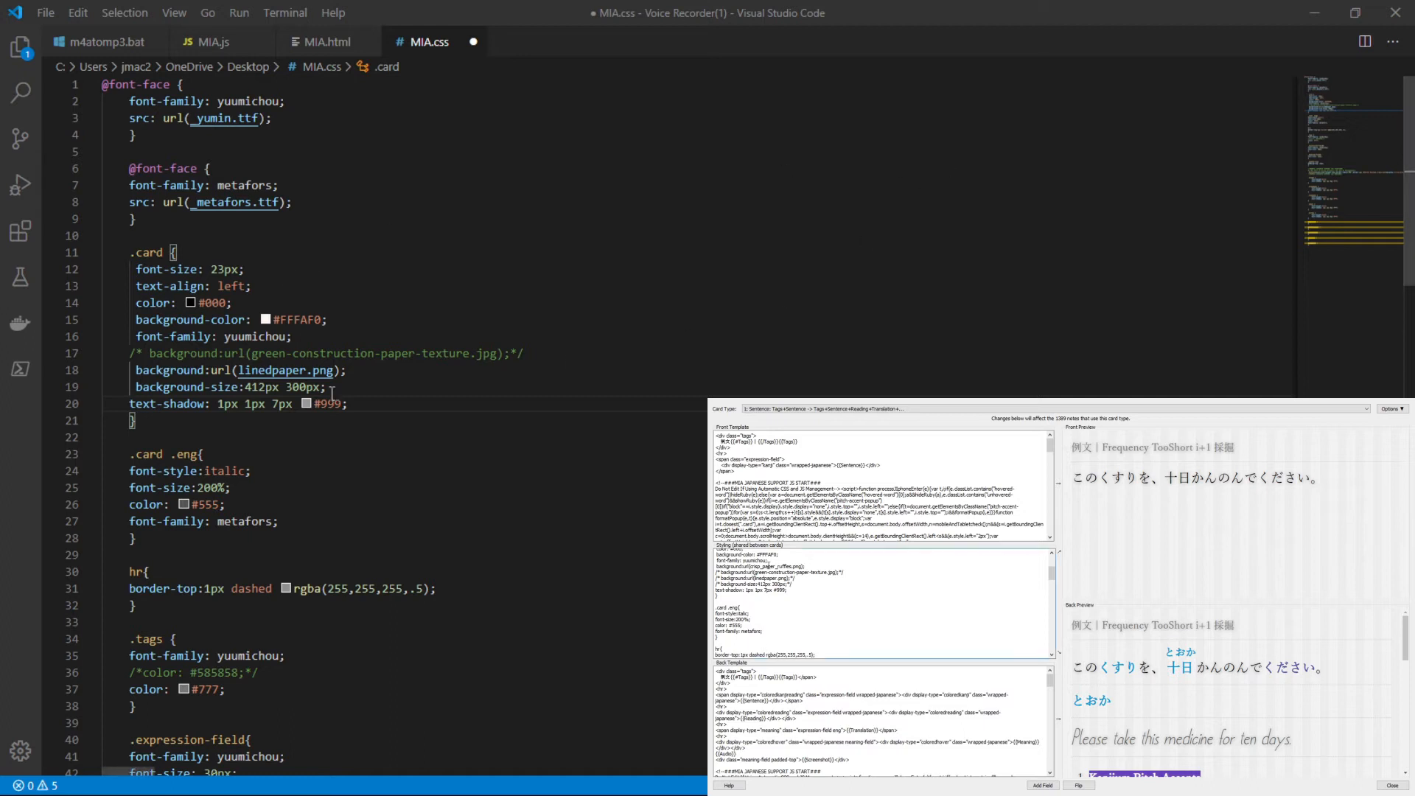
pyautogui.click(263, 504)
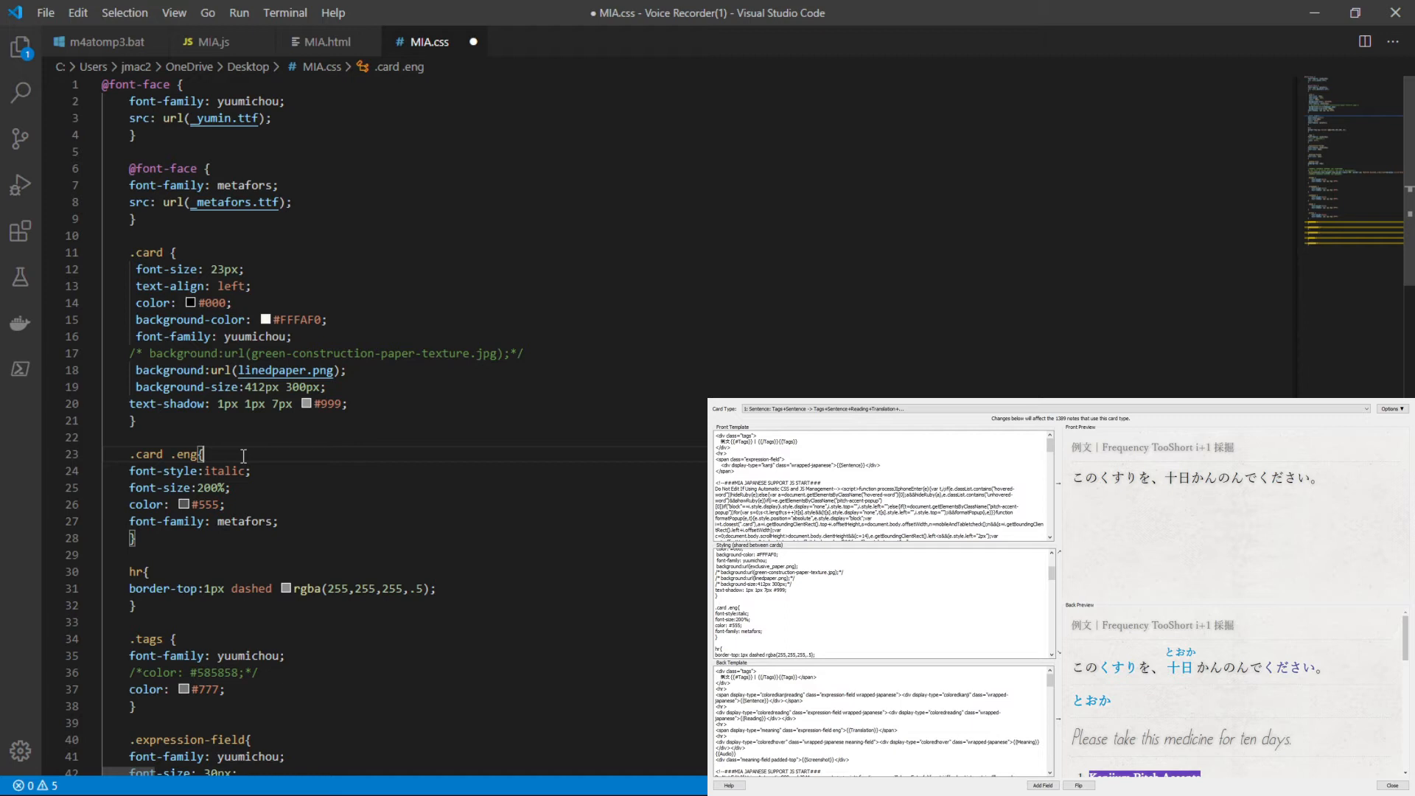
pyautogui.click(261, 473)
pyautogui.doubleClick(225, 200)
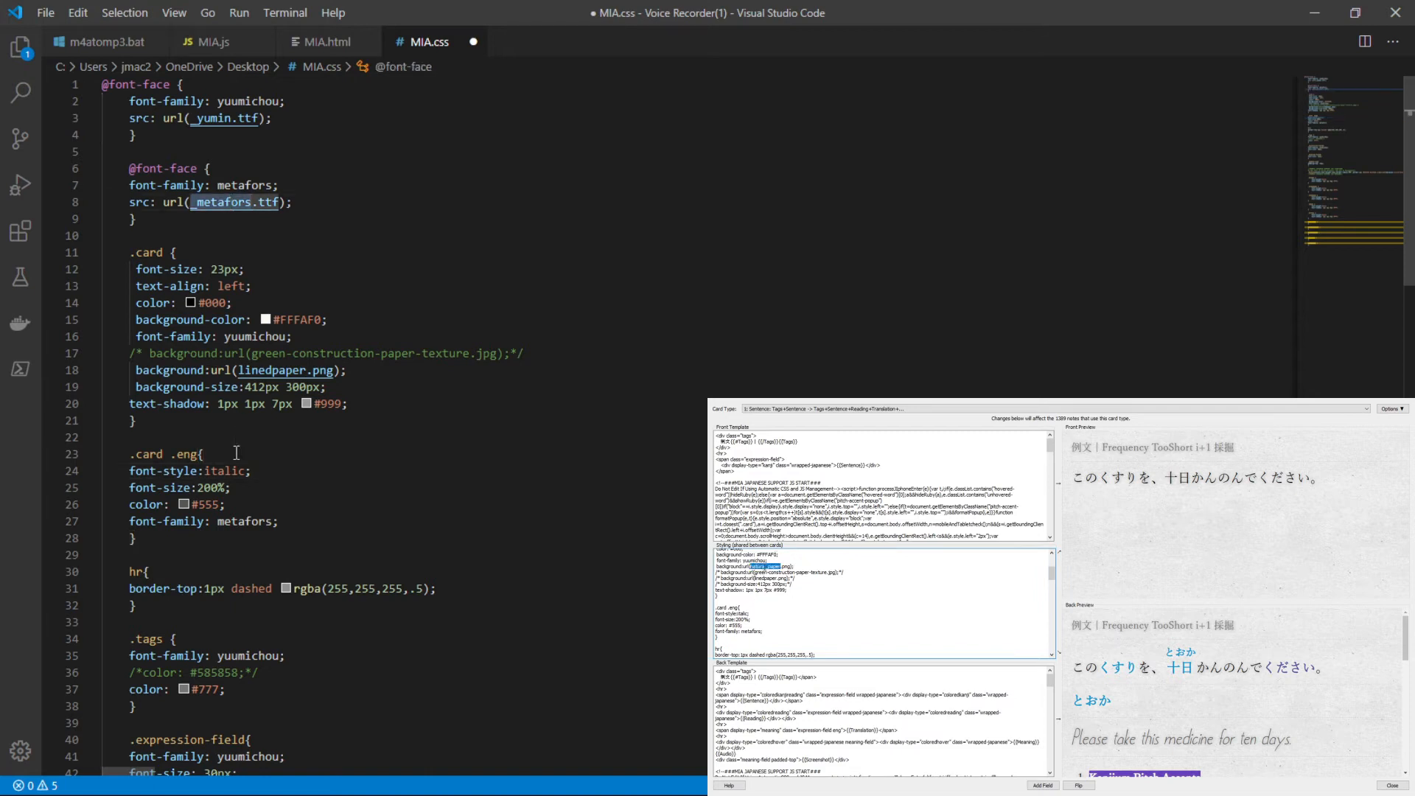
pyautogui.doubleClick(230, 520)
pyautogui.moveTo(230, 488); pyautogui.dragTo(198, 484)
pyautogui.click(198, 484)
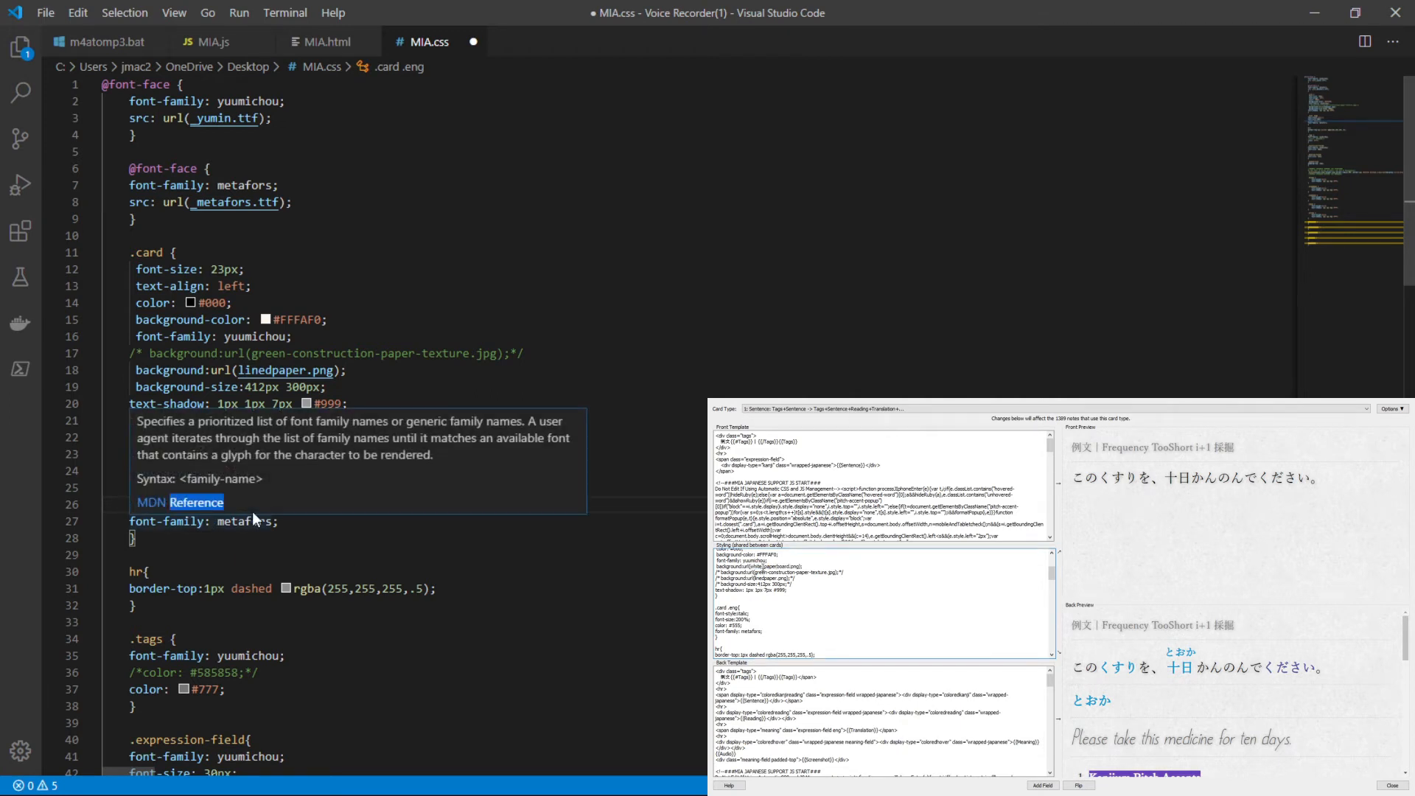
pyautogui.click(280, 506)
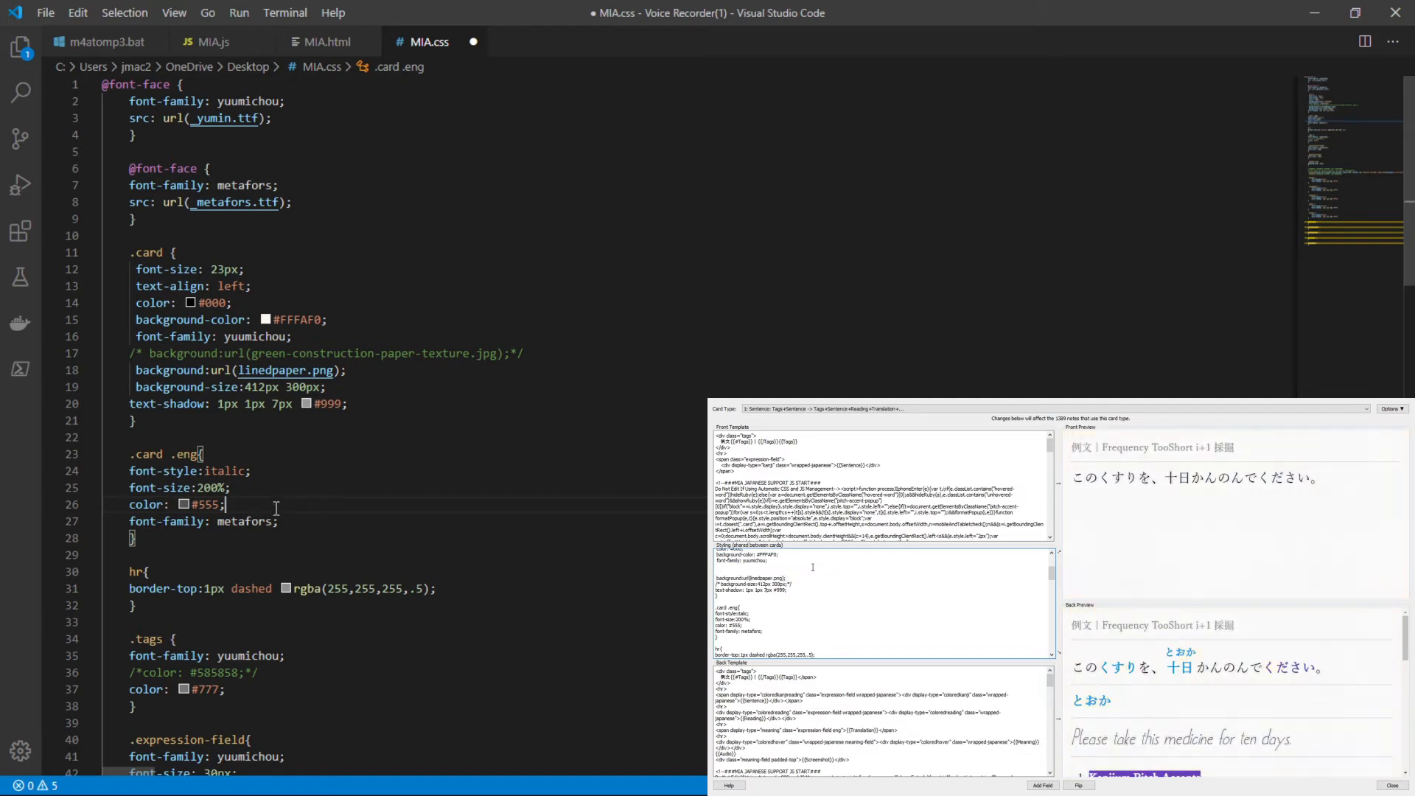
# - Read through the hr, .tags, .expression-field, .meaning-field and .padded-top rules down to the MIA Japanese Support block
pyautogui.click(453, 589)
pyautogui.scroll(-1, 201, 586)
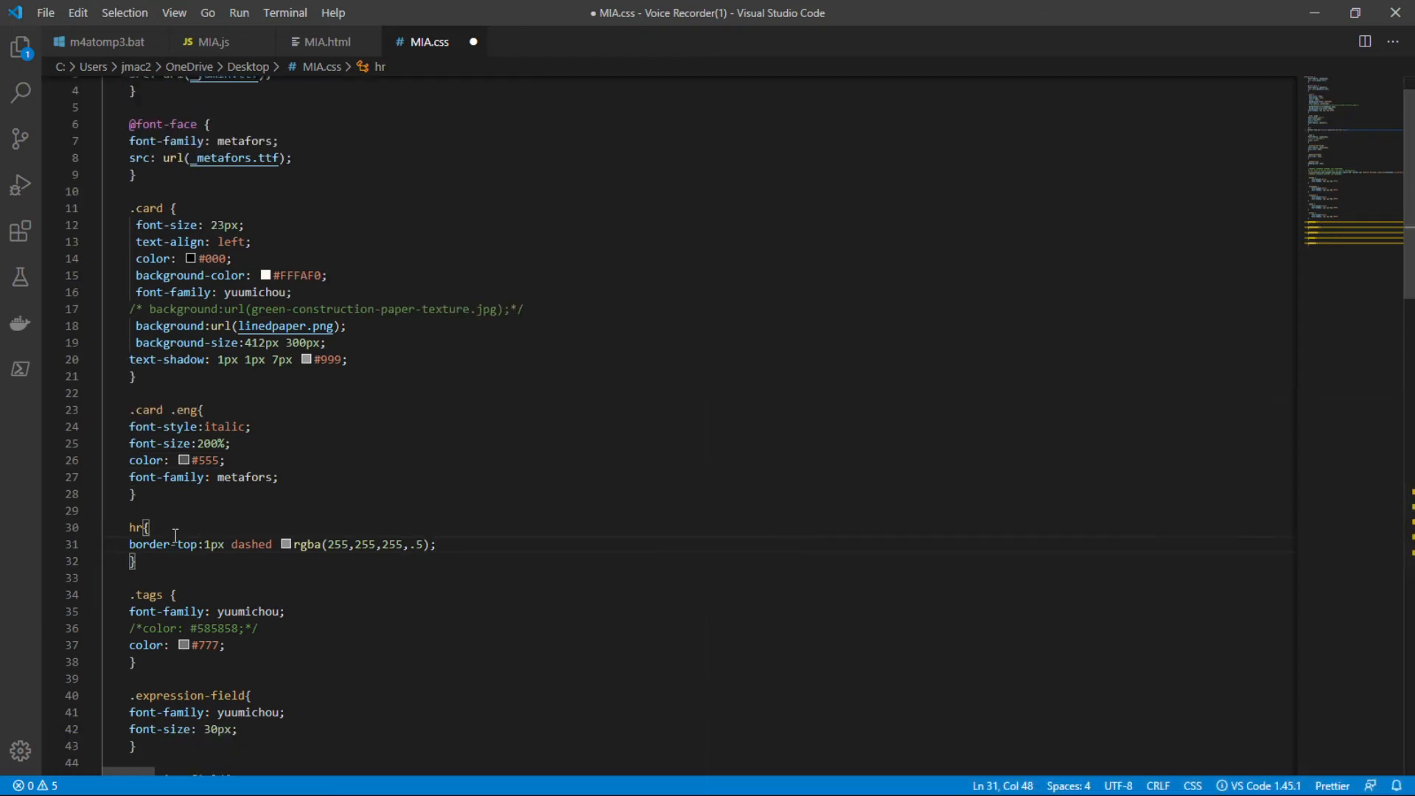
pyautogui.scroll(-3, 176, 533)
pyautogui.scroll(-3, 214, 506)
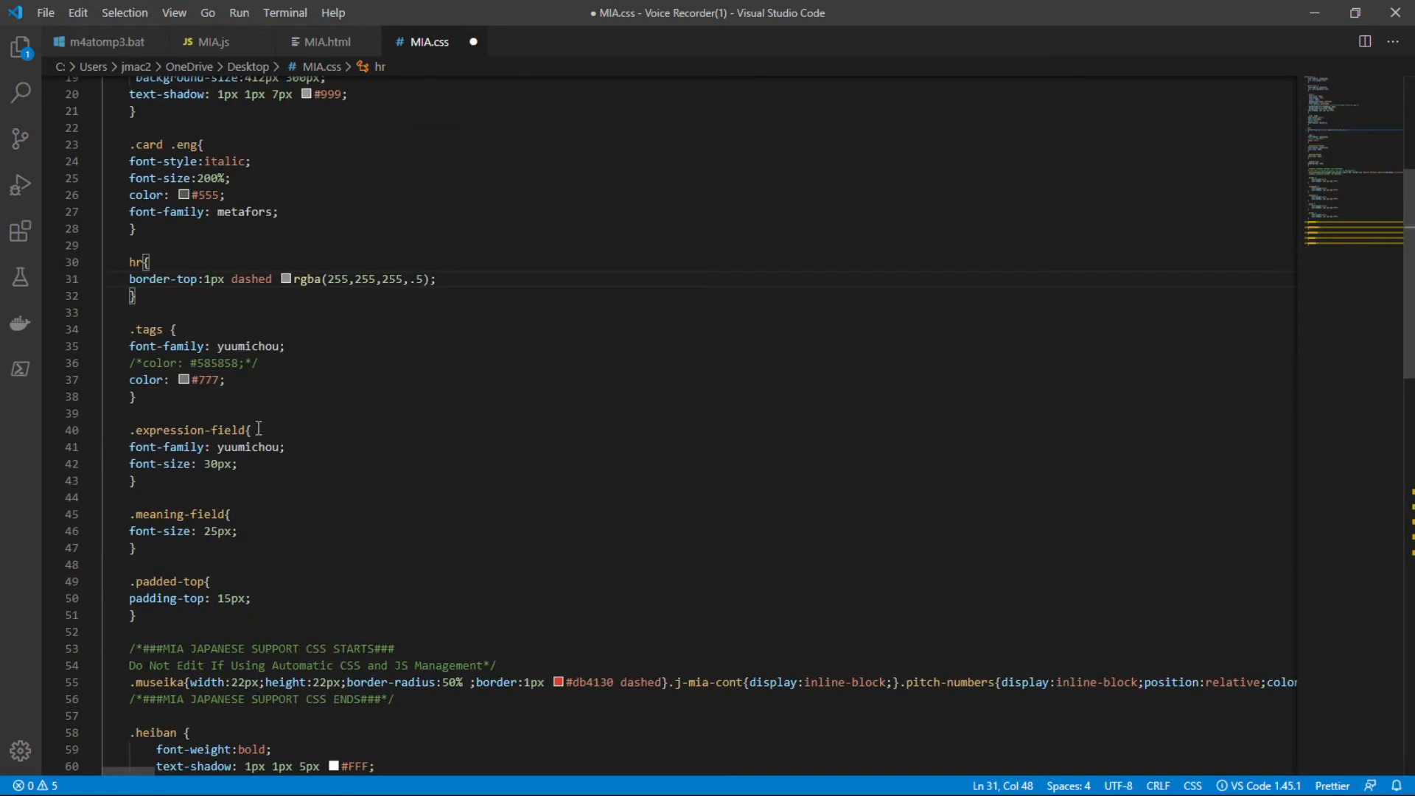
pyautogui.scroll(-5, 304, 344)
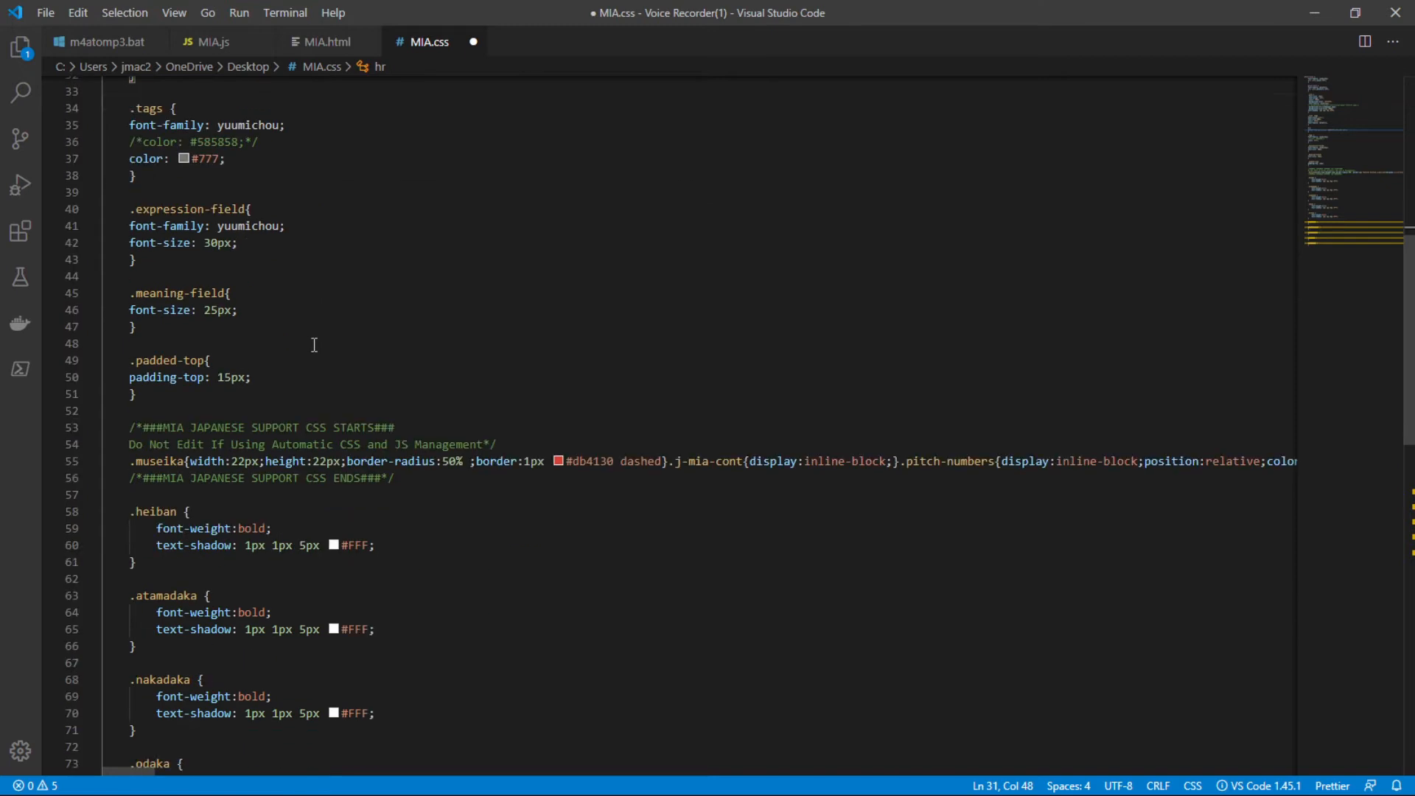
pyautogui.scroll(-1, 314, 345)
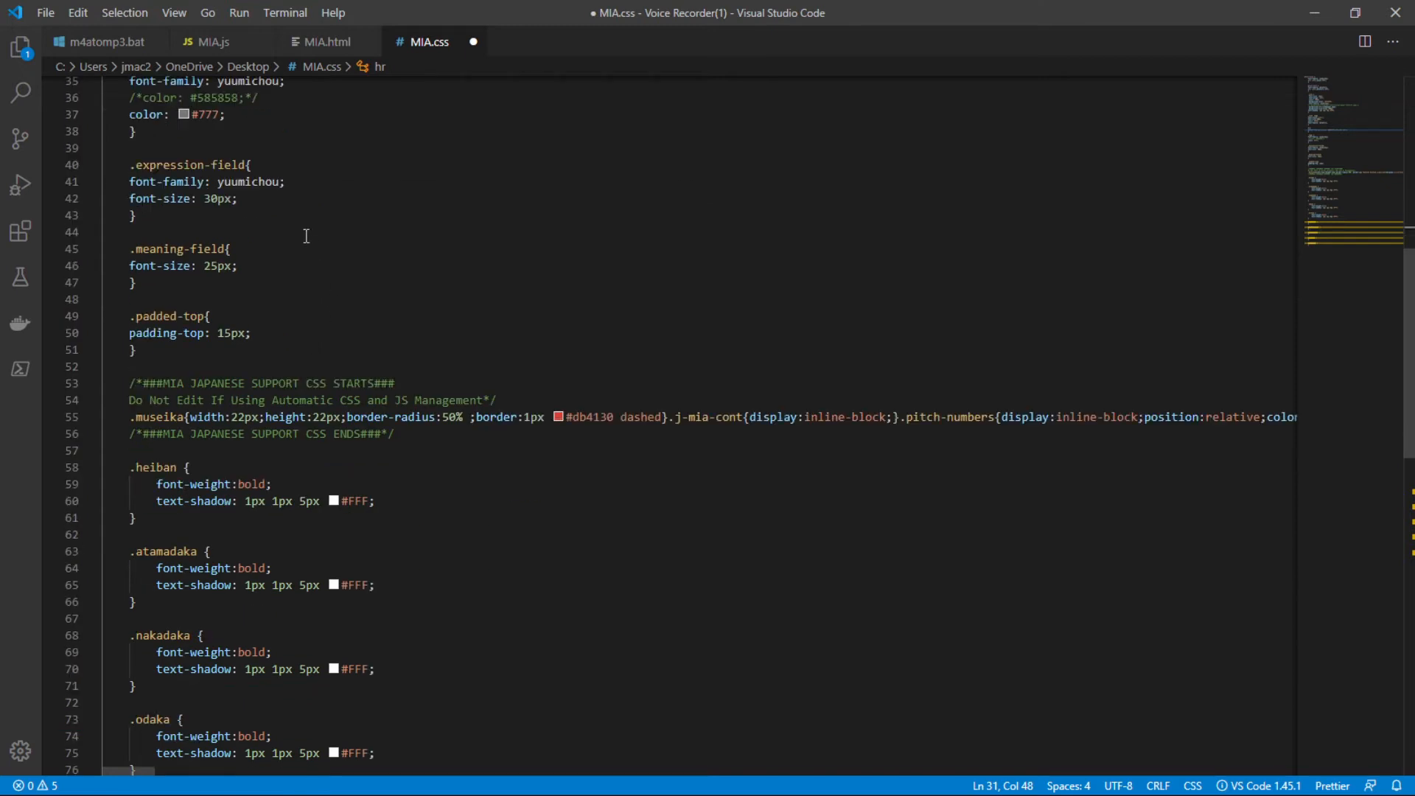
pyautogui.scroll(-8, 258, 357)
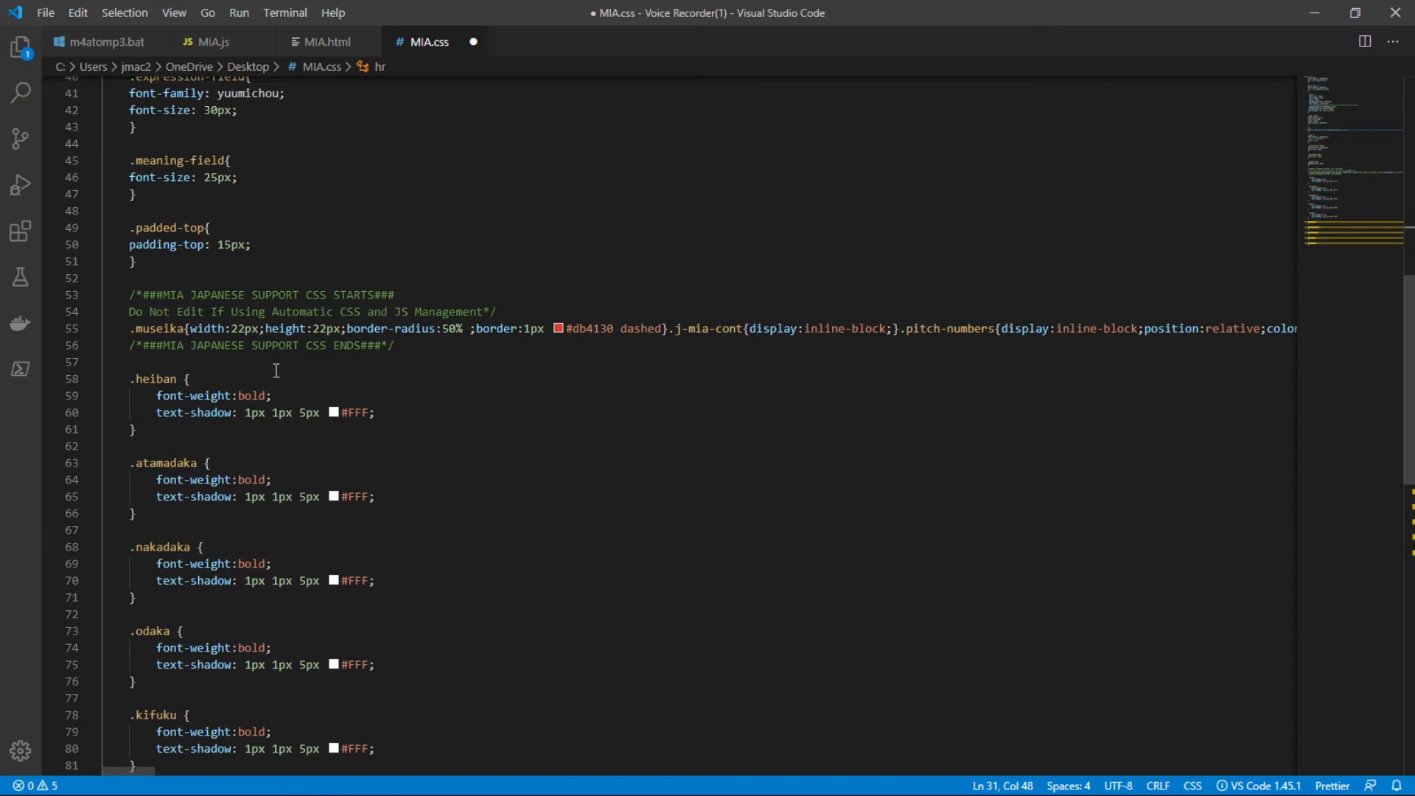
# - Examine the bold font-weight and white text-shadow declarations in the pitch-accent rules from .heiban to .kifuku
pyautogui.click(406, 441)
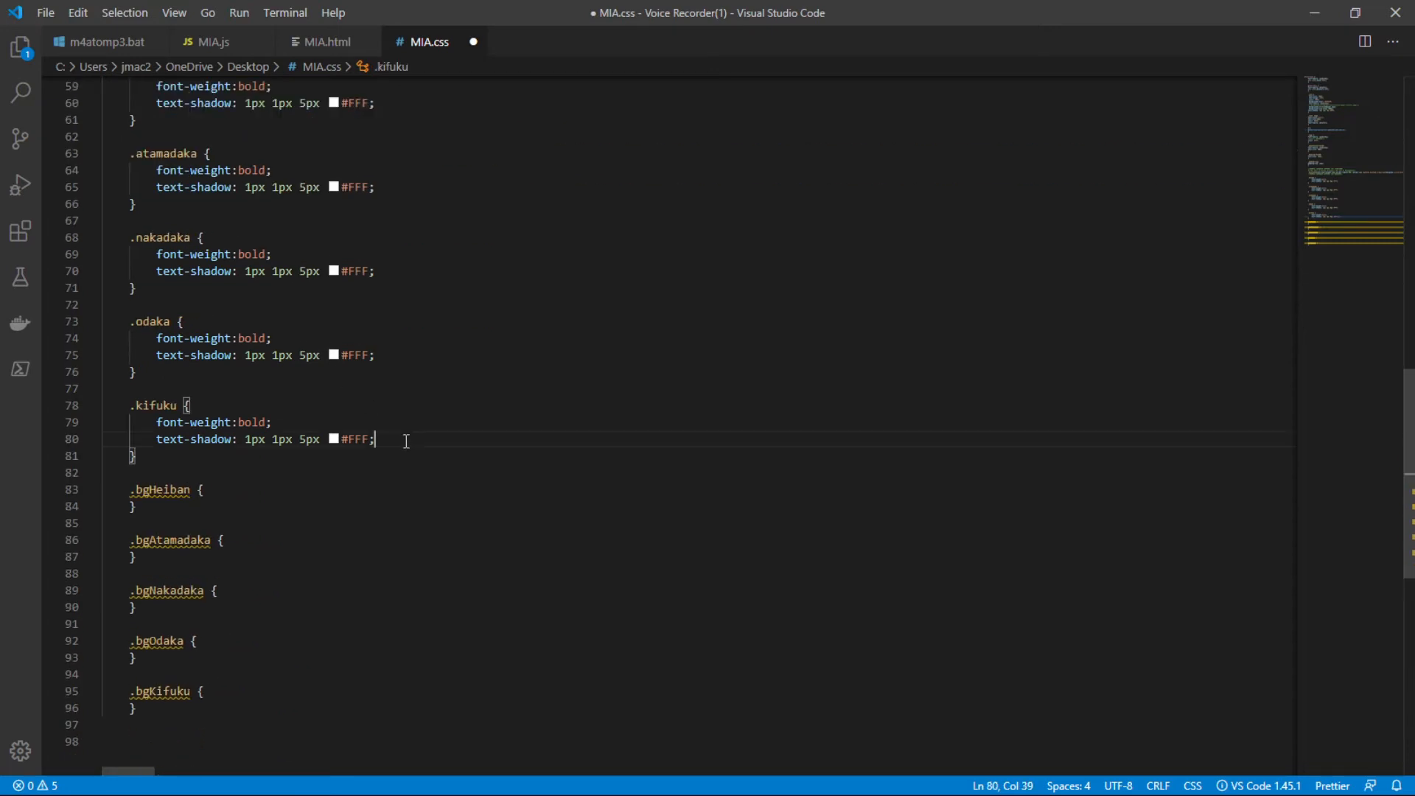
pyautogui.click(373, 355)
pyautogui.click(359, 336)
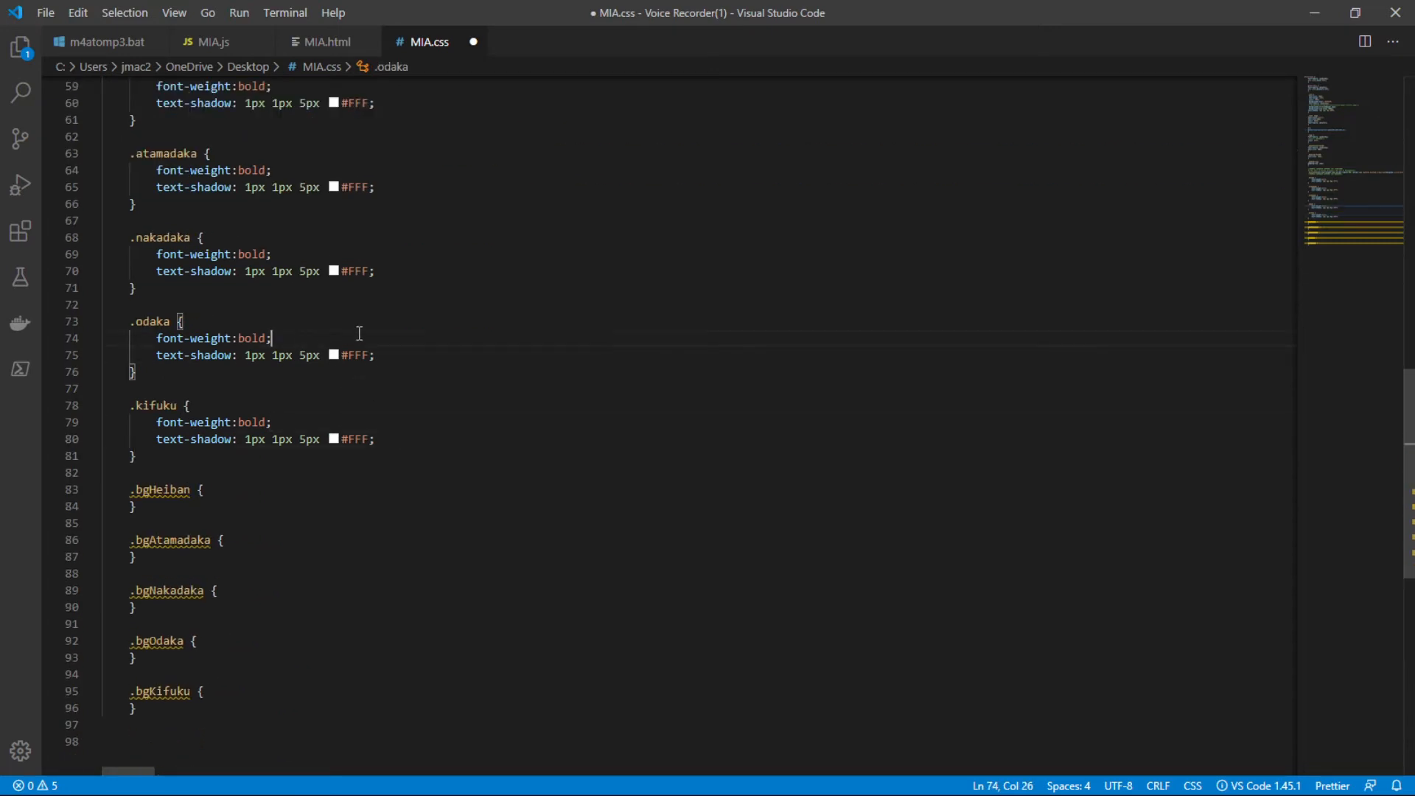
pyautogui.scroll(2, 149, 184)
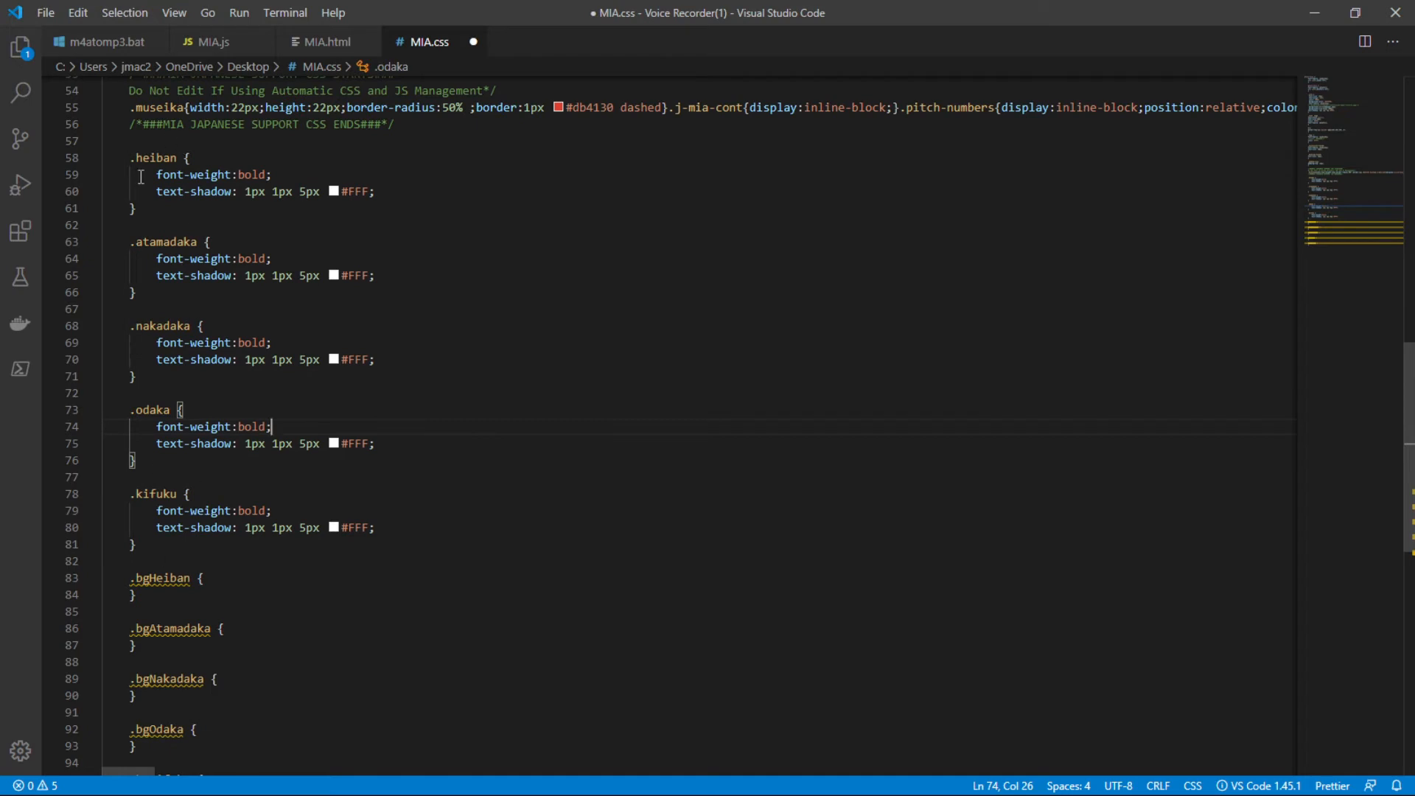
pyautogui.click(397, 189)
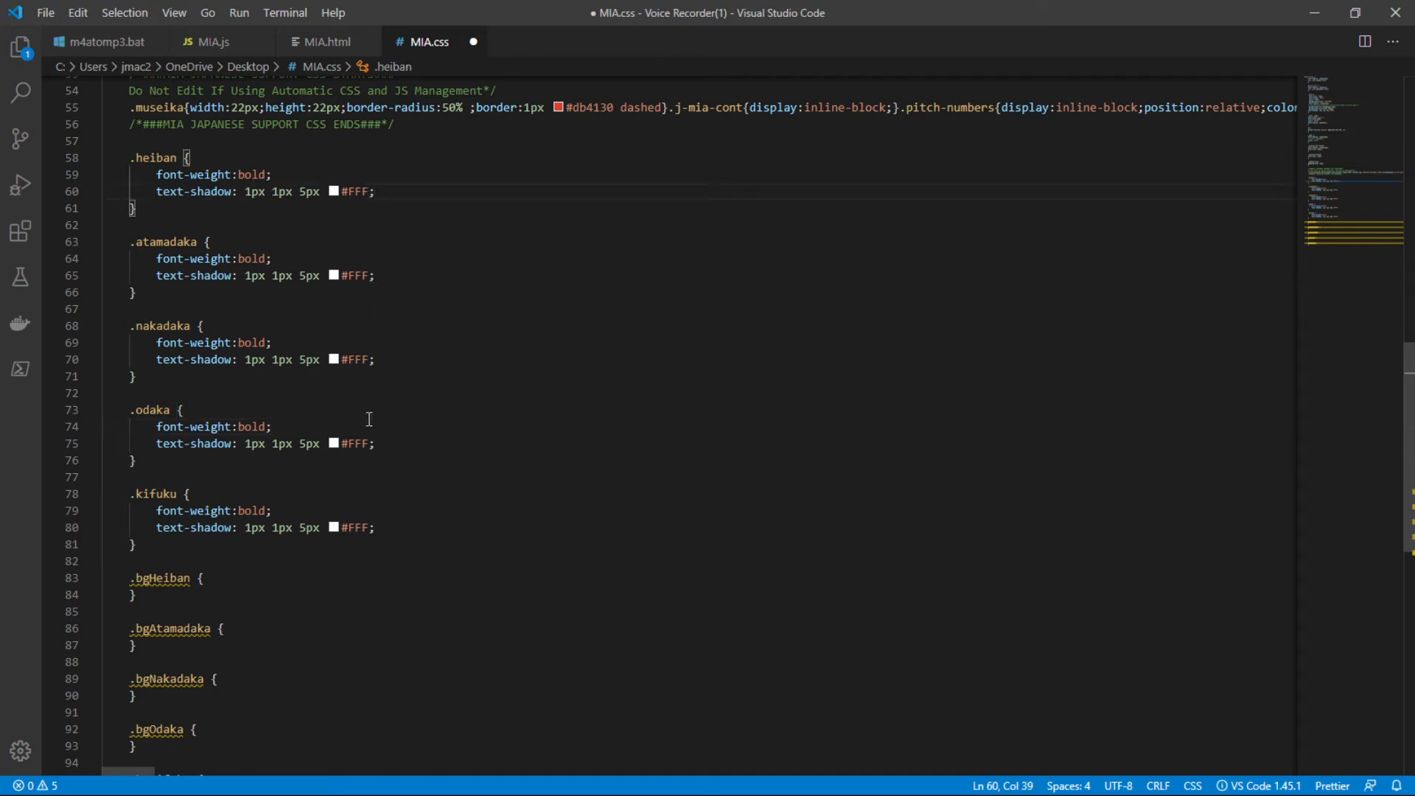
pyautogui.click(384, 526)
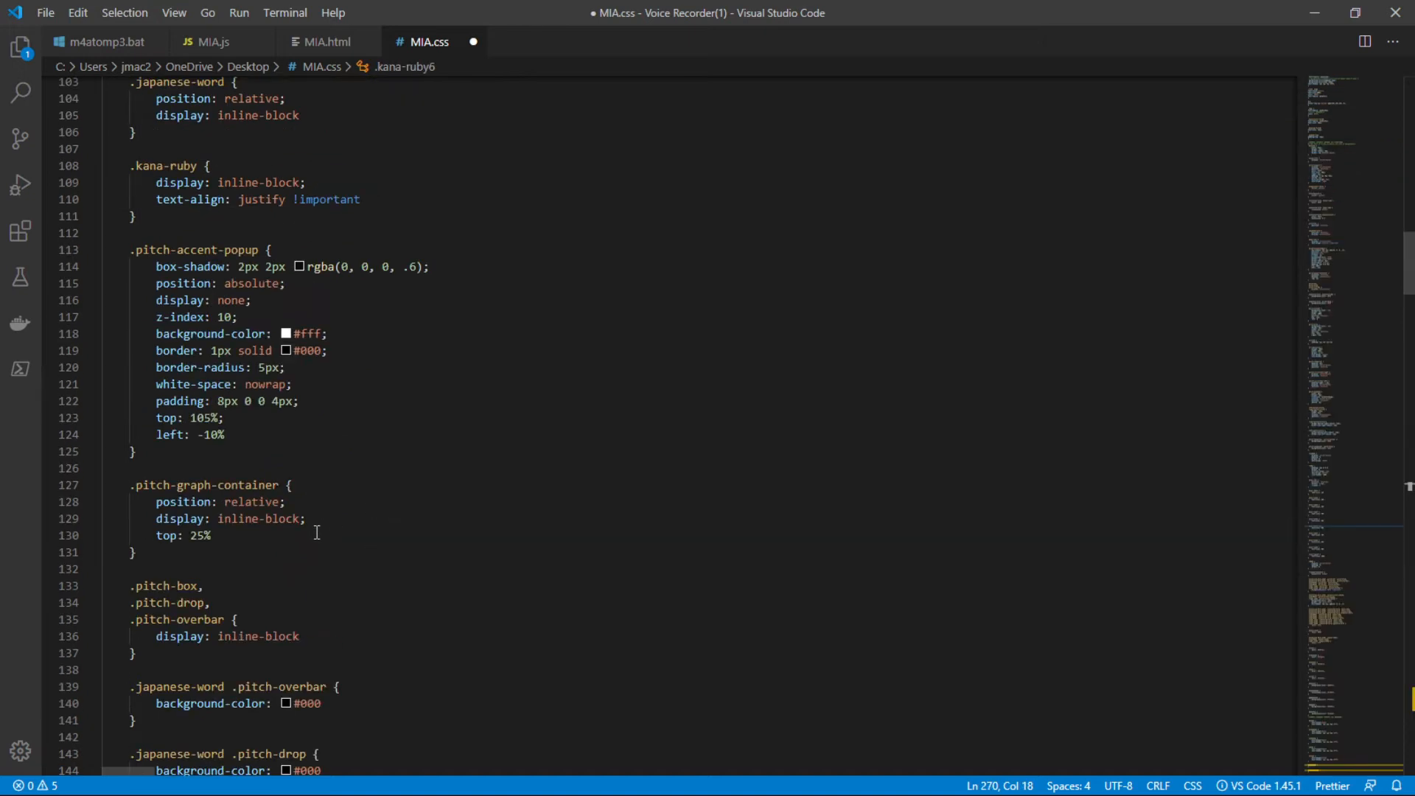
# - Look through the expanded MIA Japanese Support rules from .pitch-accent-popup back up to .museika
pyautogui.scroll(2, 317, 532)
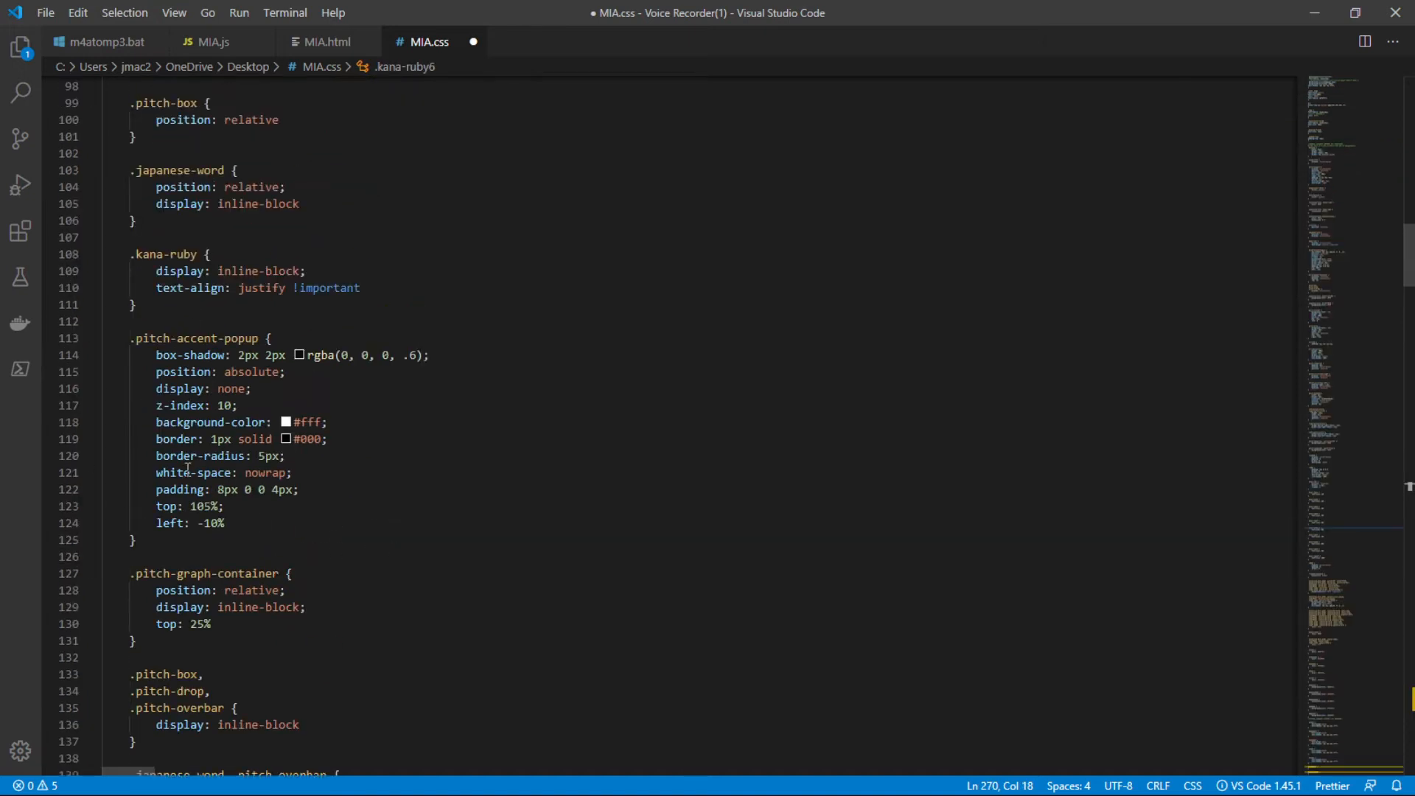
pyautogui.scroll(4, 303, 343)
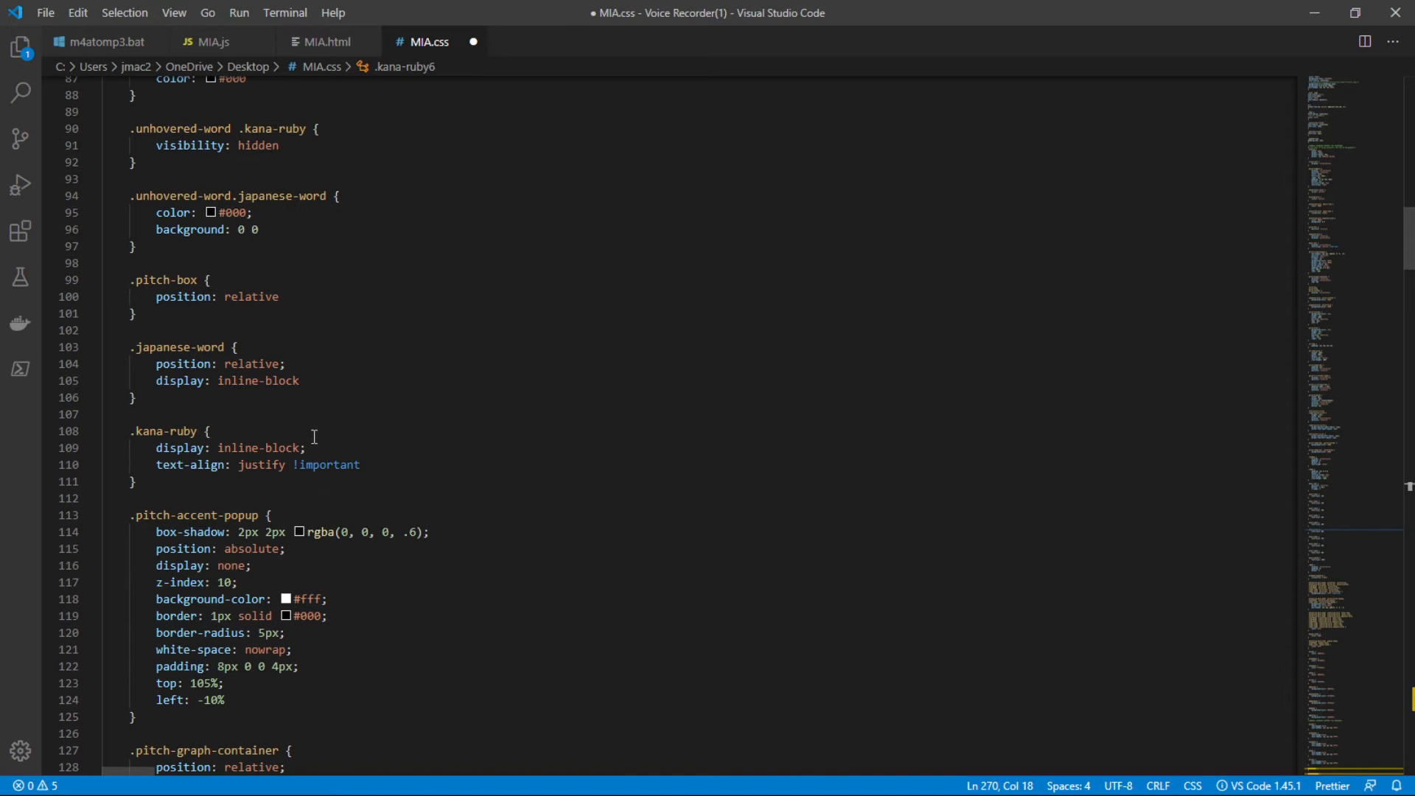
pyautogui.scroll(9, 314, 436)
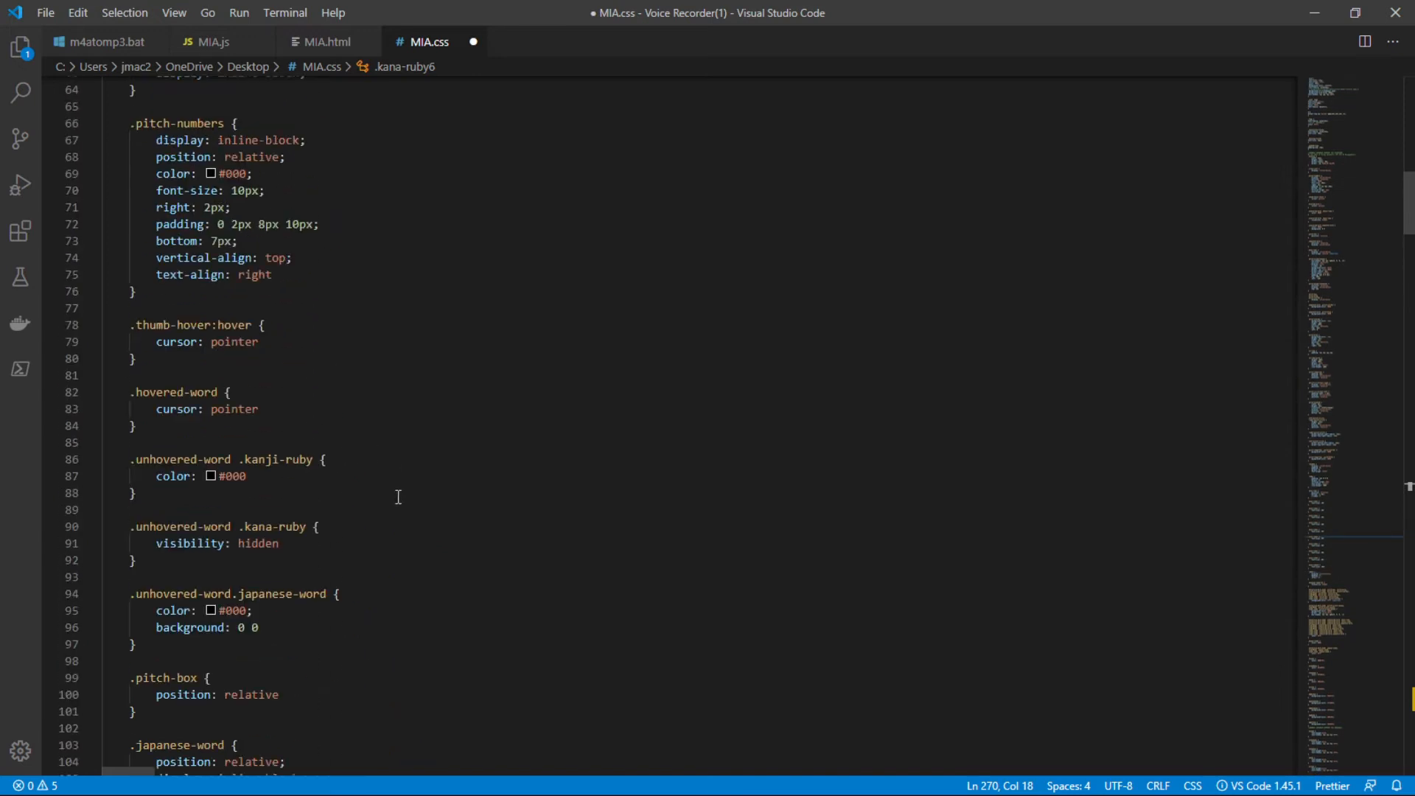
pyautogui.scroll(8, 398, 497)
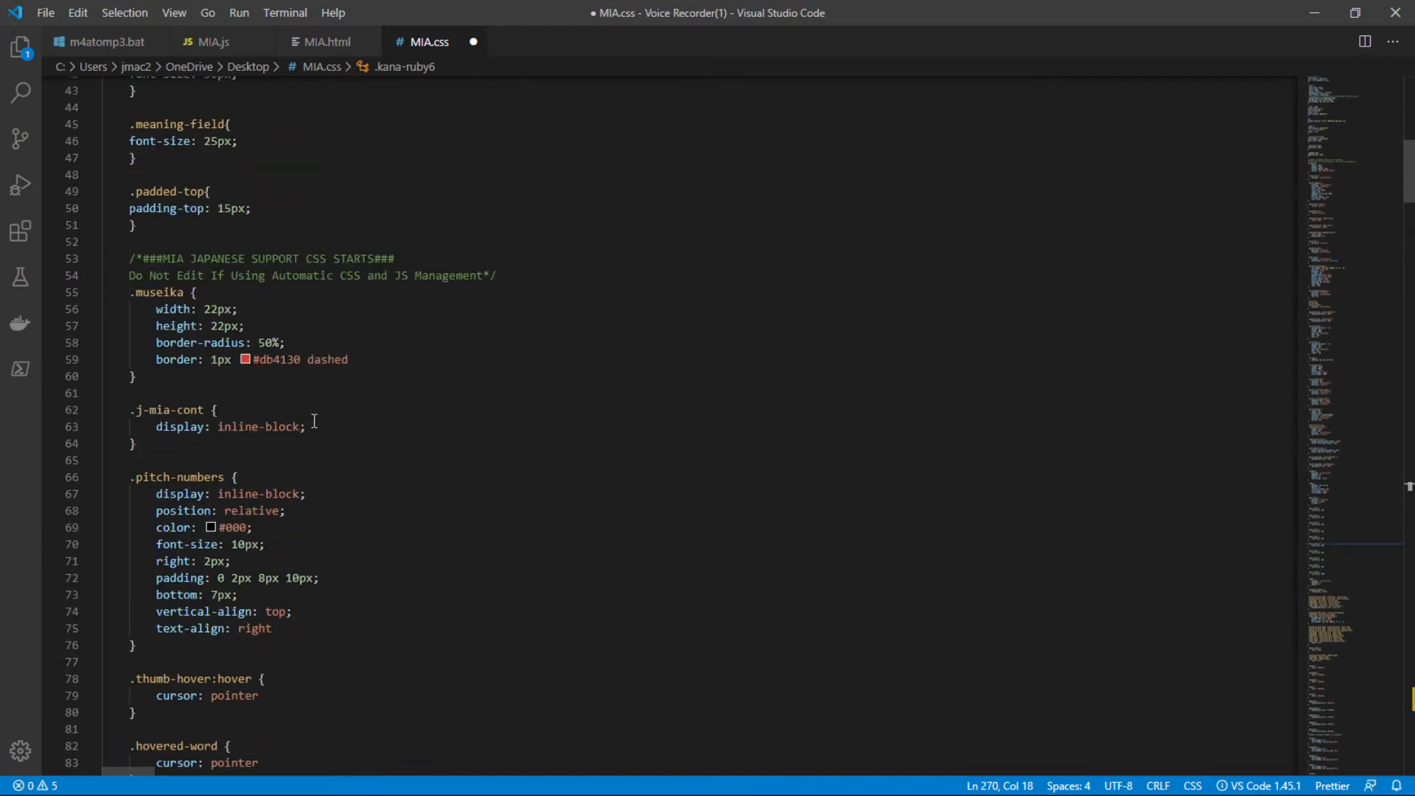
pyautogui.scroll(1, 361, 354)
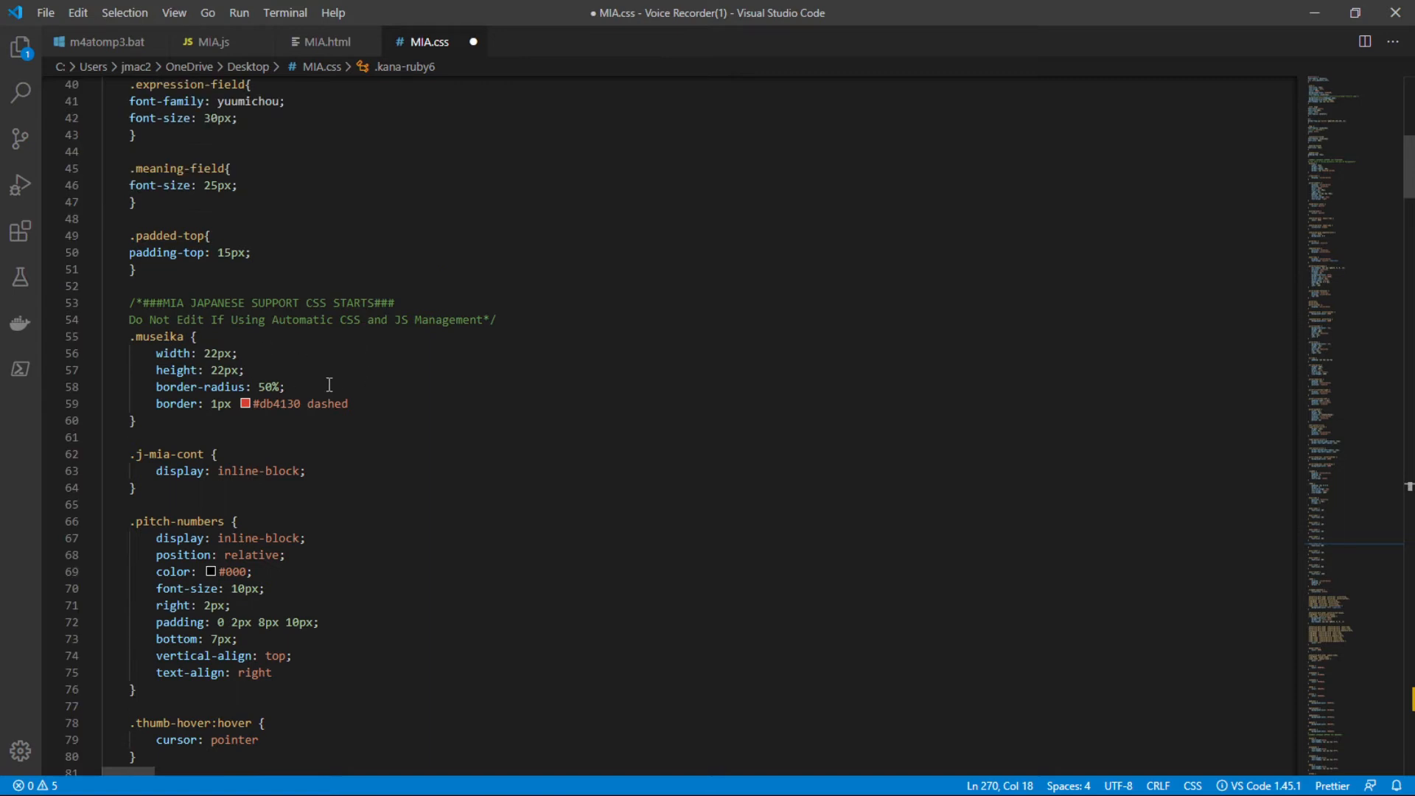
# - Read through the MIA Japanese Support rules from .pitch-numbers to .pitch-accent-popup and return to the .card rule's background declaration
pyautogui.scroll(-3, 310, 468)
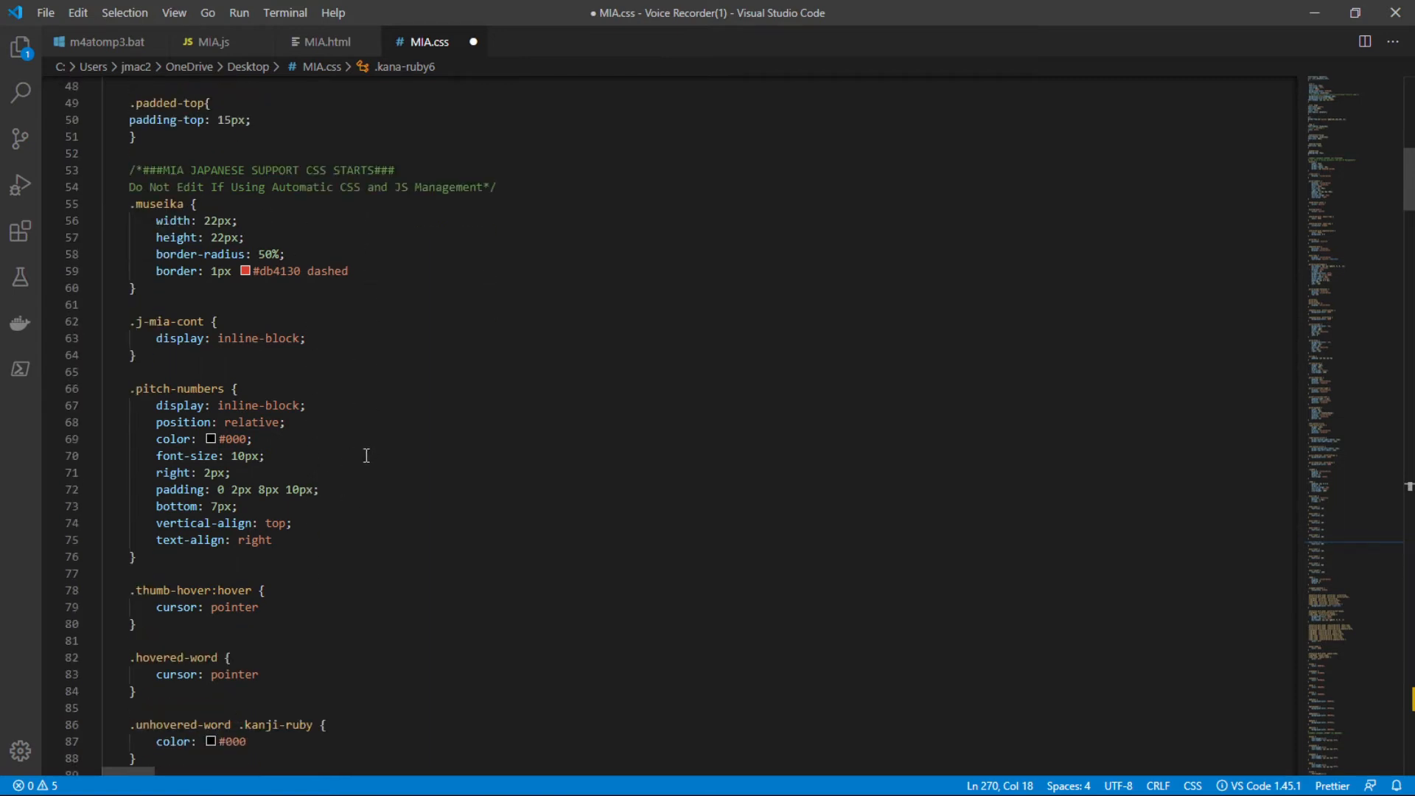
pyautogui.click(252, 388)
pyautogui.scroll(-6, 332, 415)
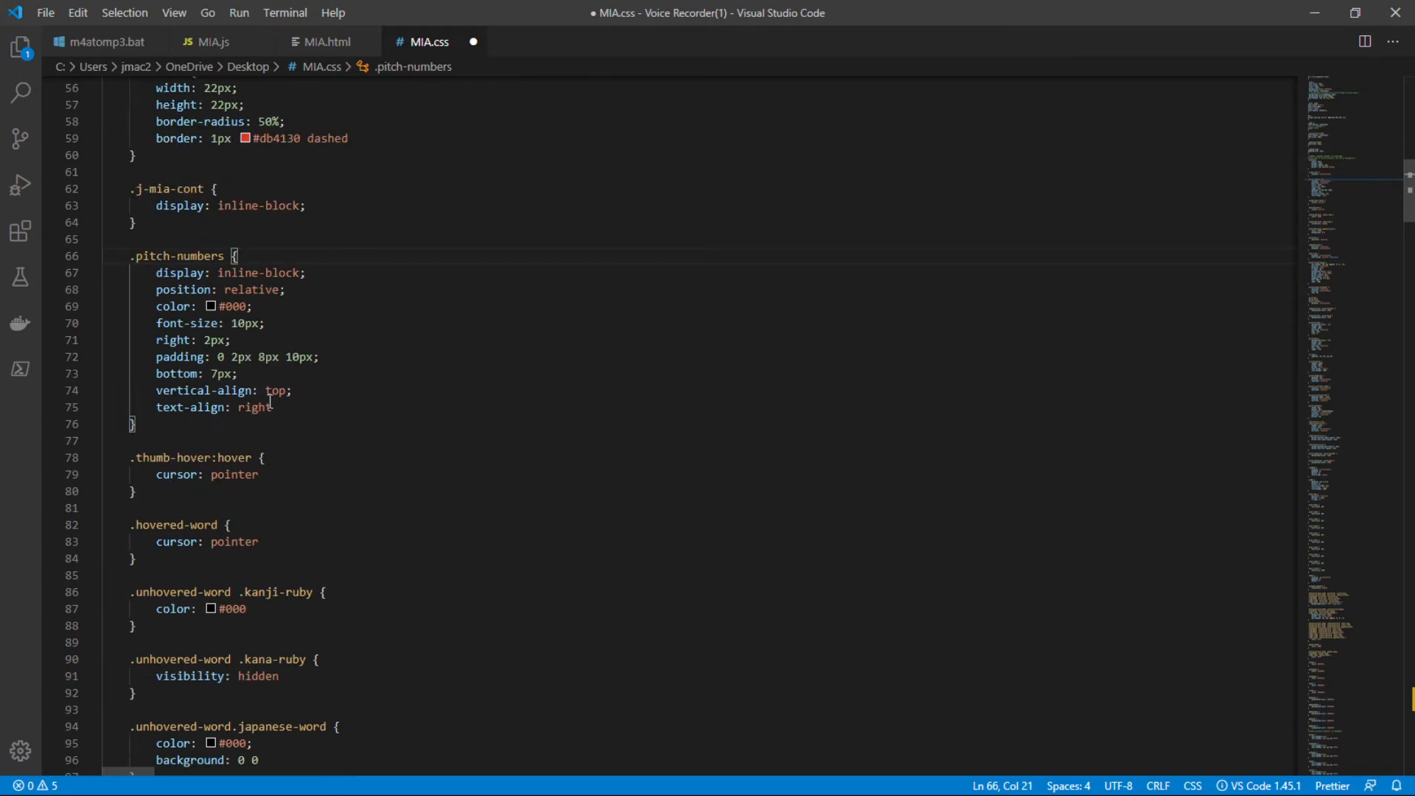
pyautogui.click(298, 298)
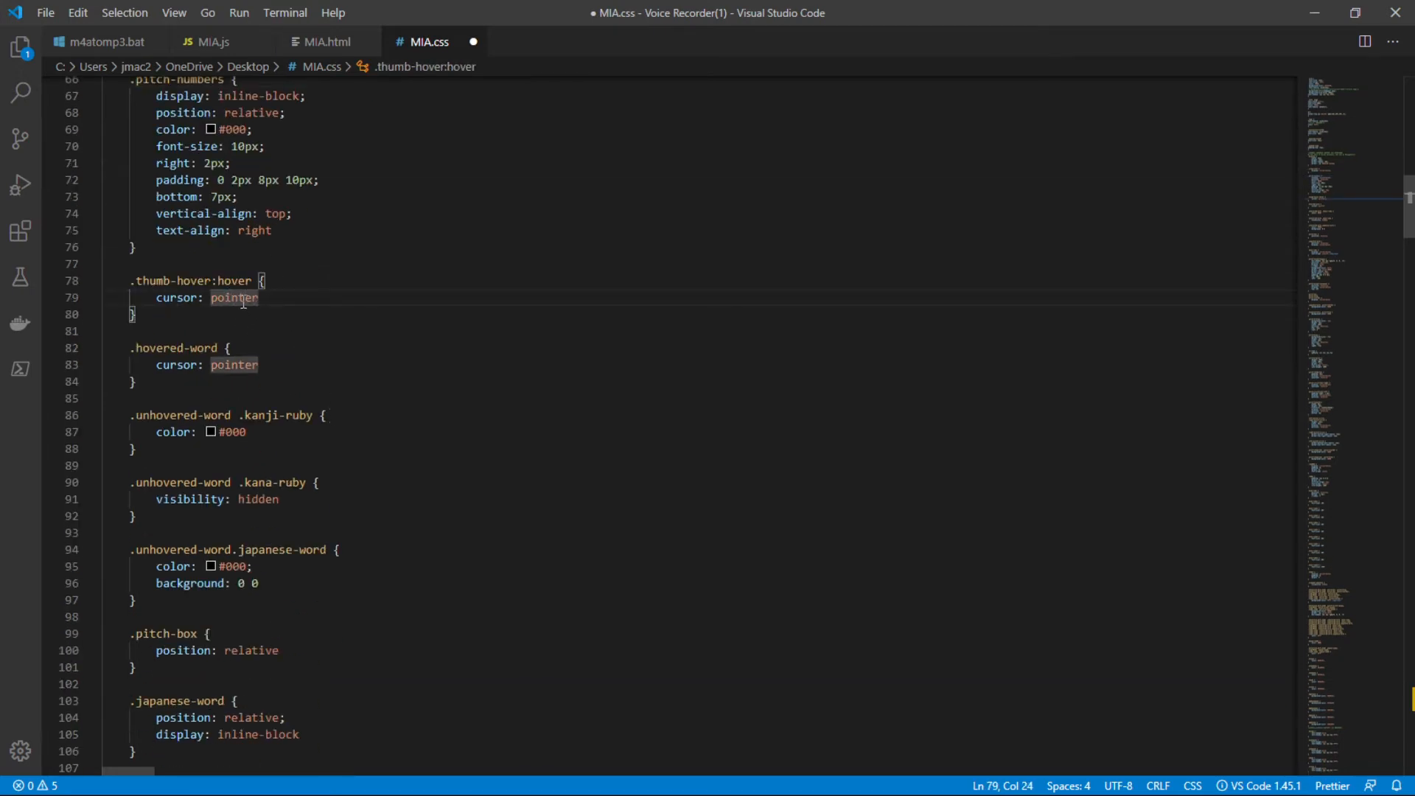
pyautogui.click(278, 364)
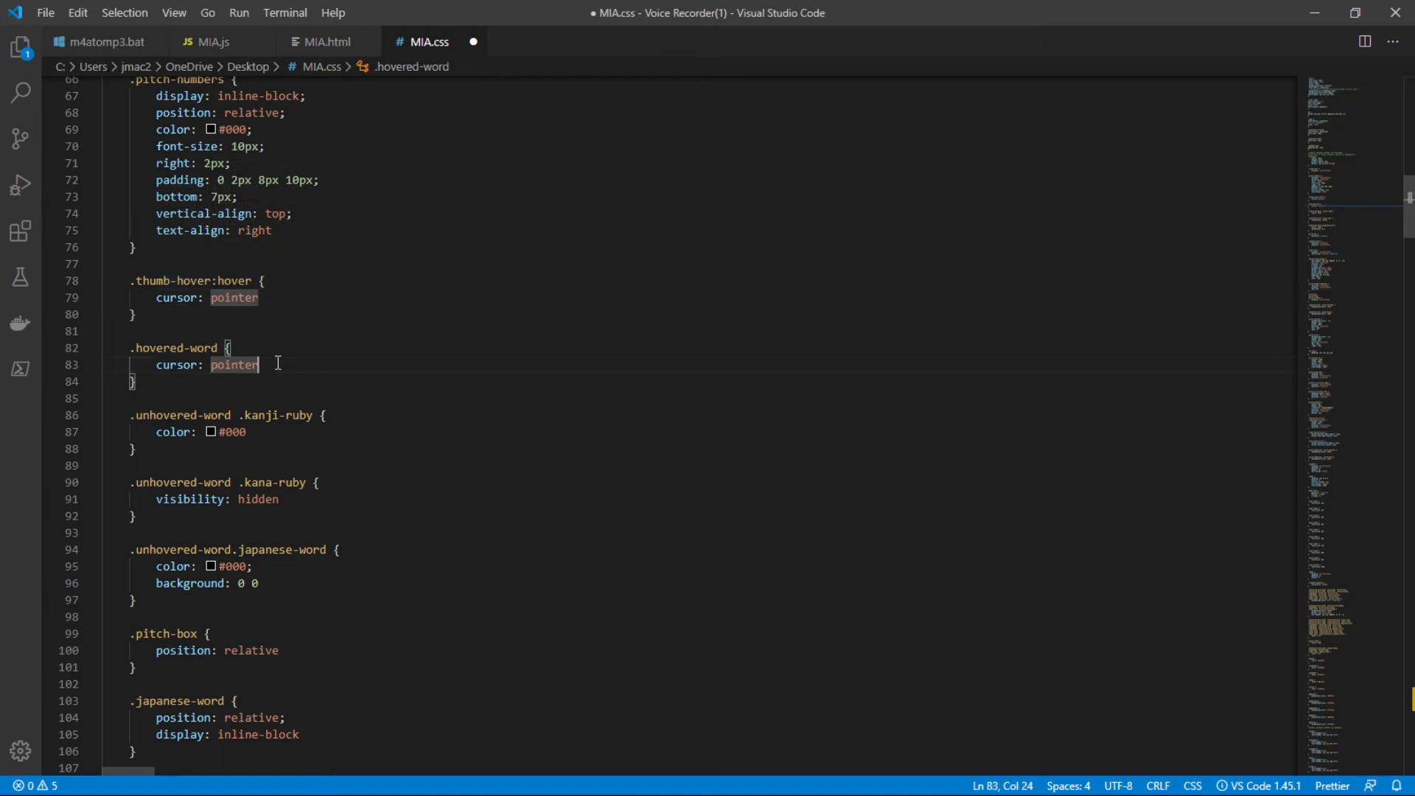
pyautogui.click(358, 433)
pyautogui.click(335, 517)
pyautogui.scroll(-2, 342, 538)
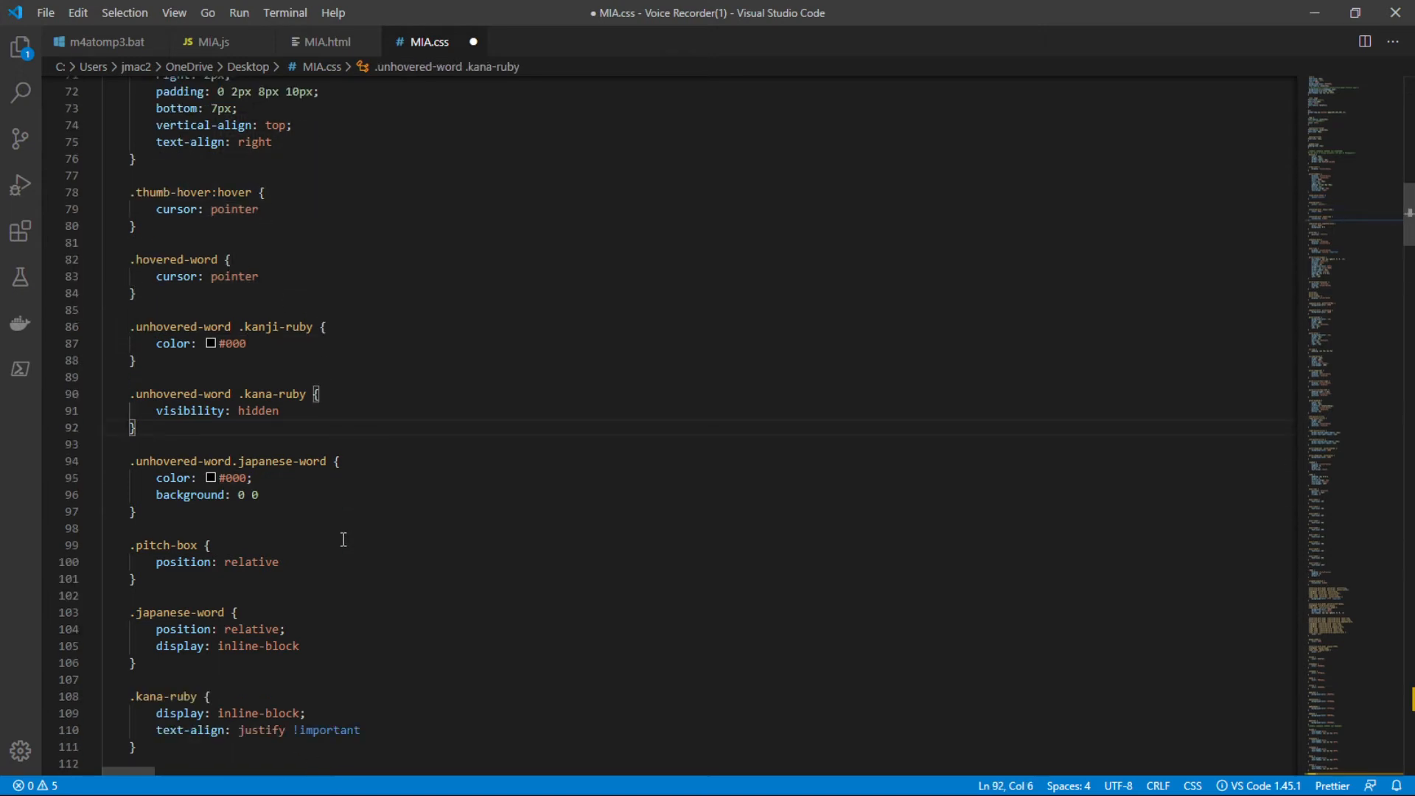
pyautogui.click(367, 482)
pyautogui.scroll(-2, 368, 492)
pyautogui.click(358, 544)
pyautogui.scroll(-6, 376, 552)
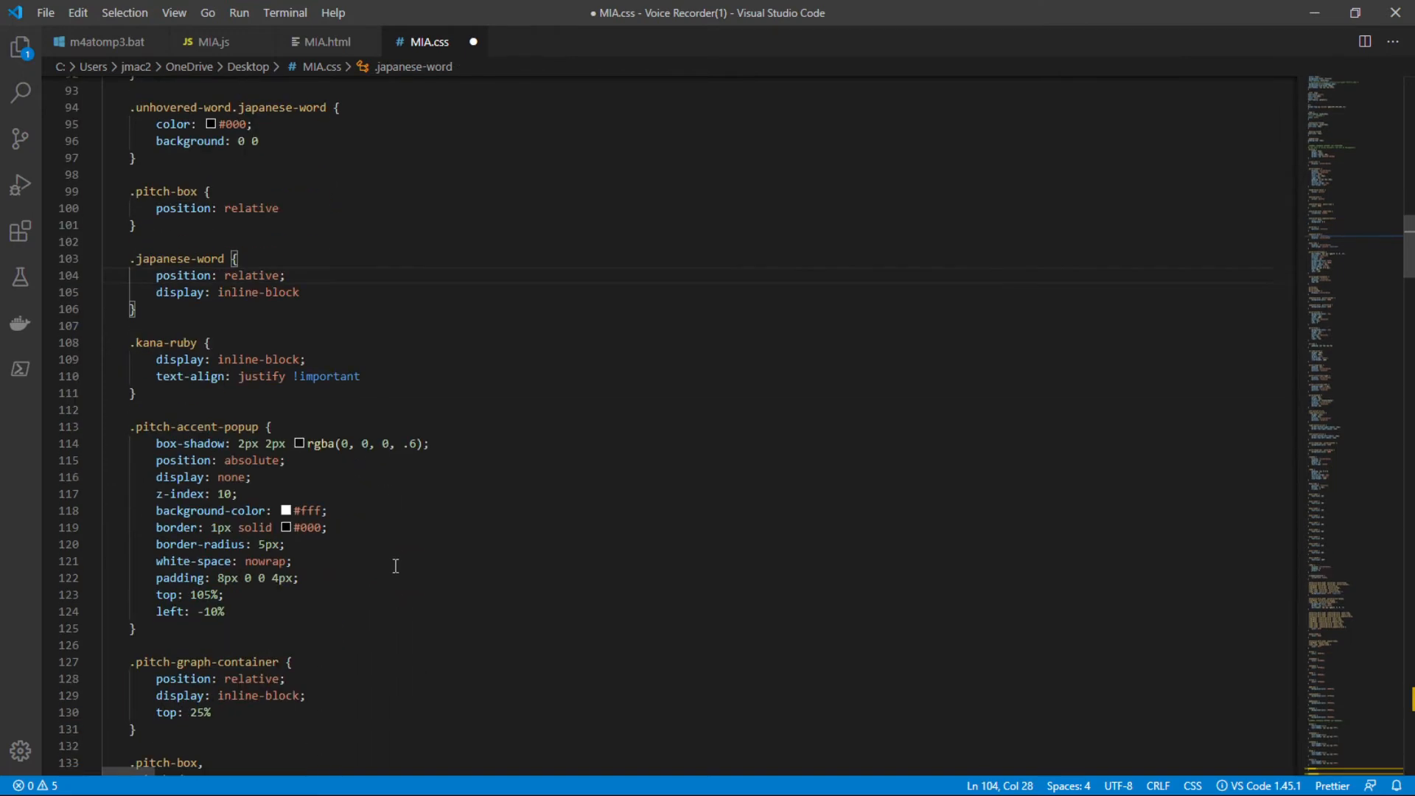
pyautogui.scroll(16, 417, 527)
pyautogui.scroll(15, 403, 524)
pyautogui.click(391, 373)
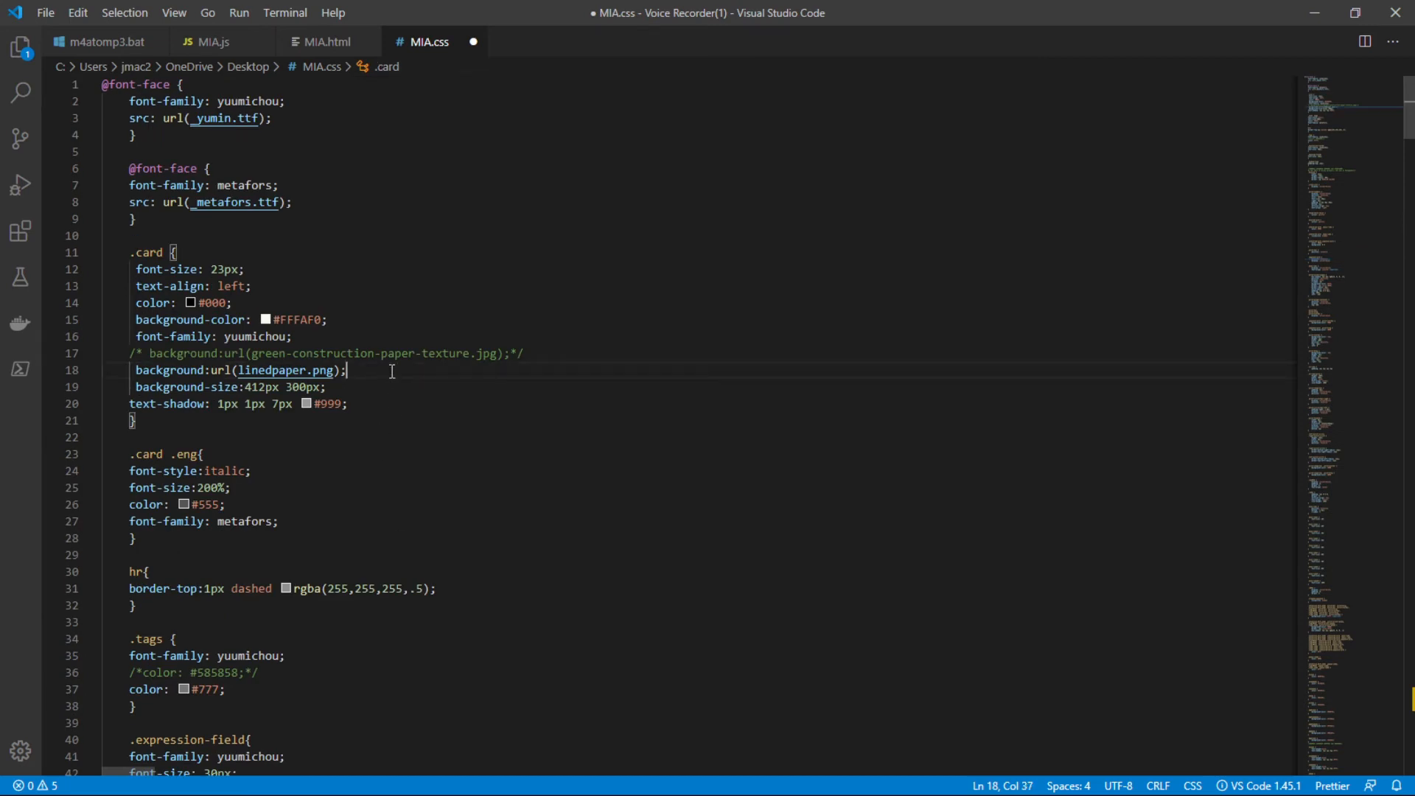
# - Open MIA.html and examine the front template's tags block and its expression-field span
pyautogui.click(216, 48)
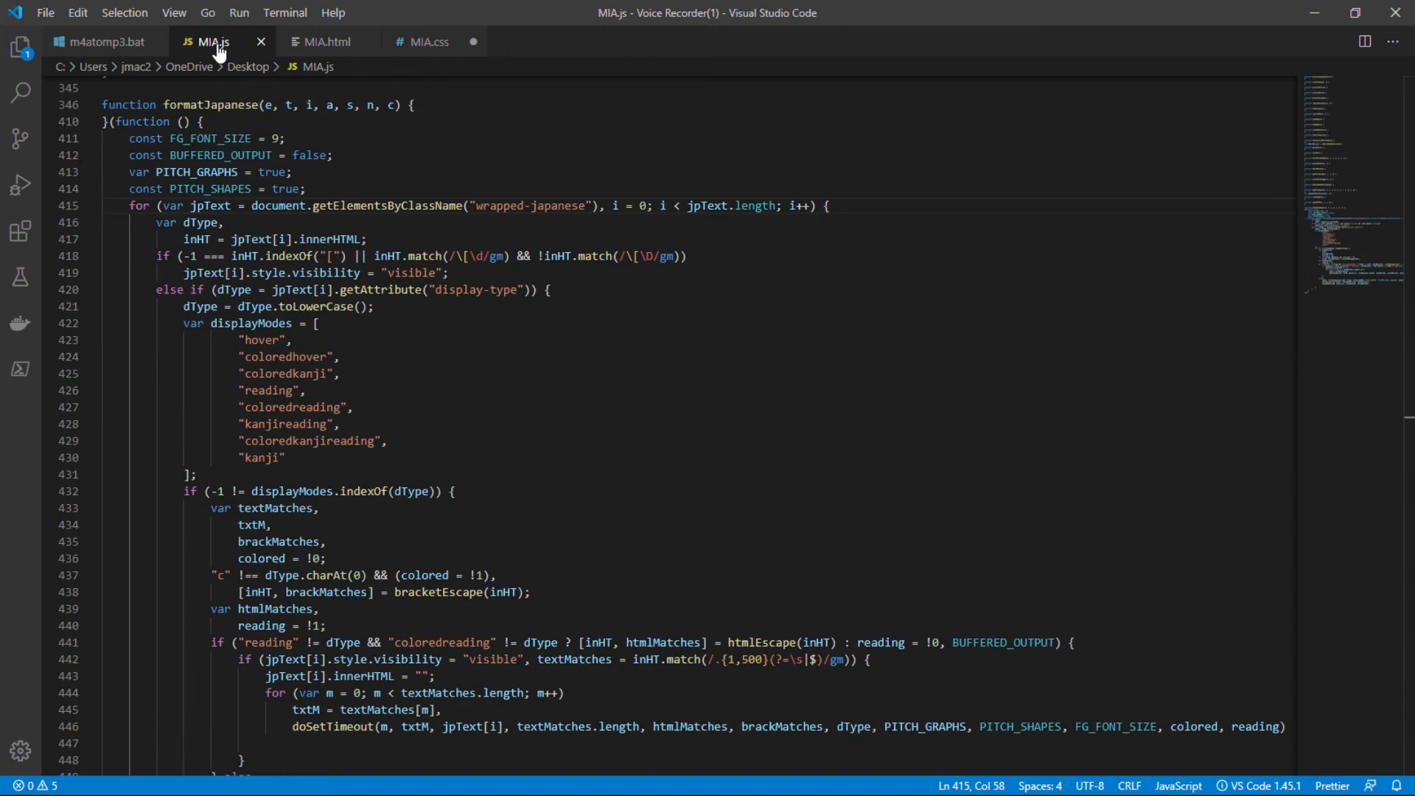
pyautogui.click(340, 46)
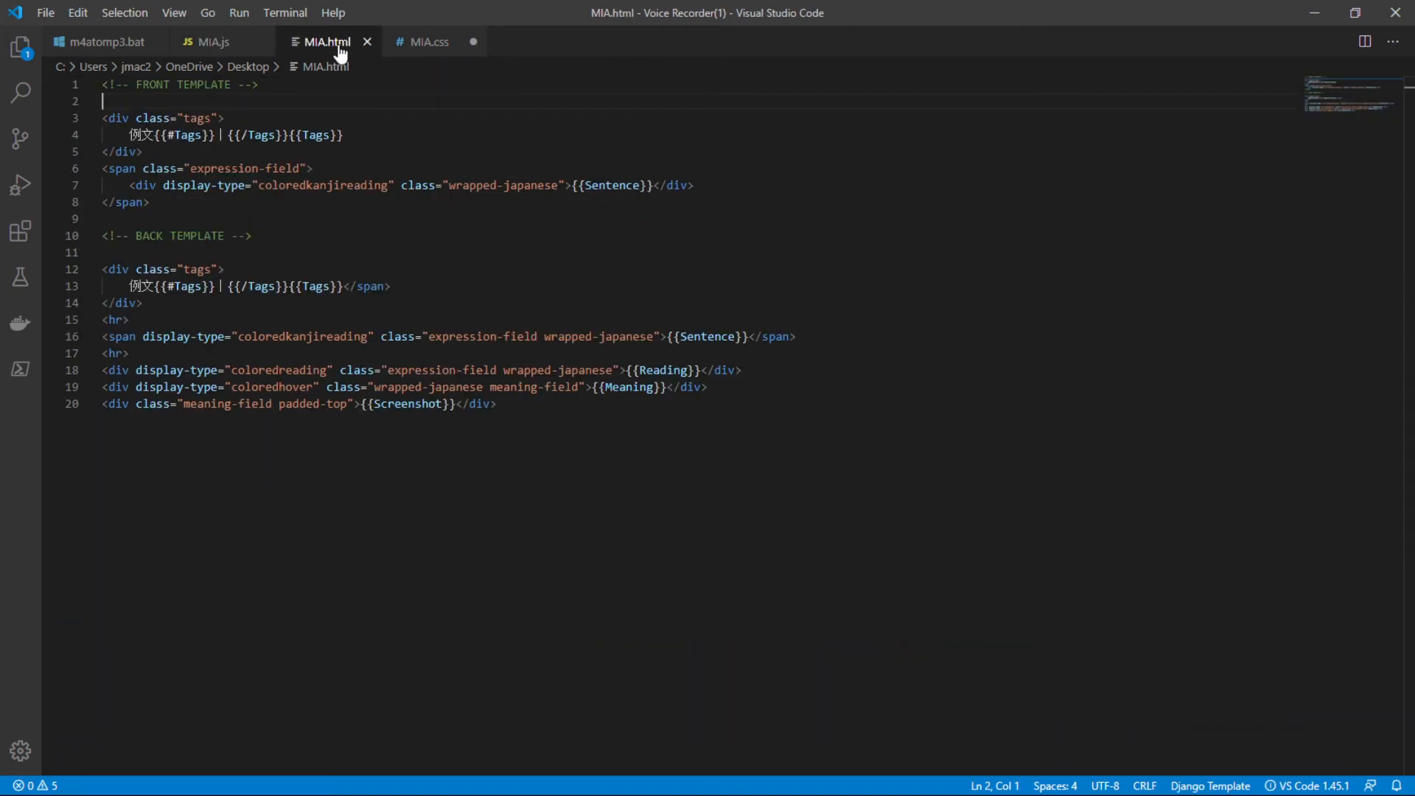
pyautogui.click(521, 229)
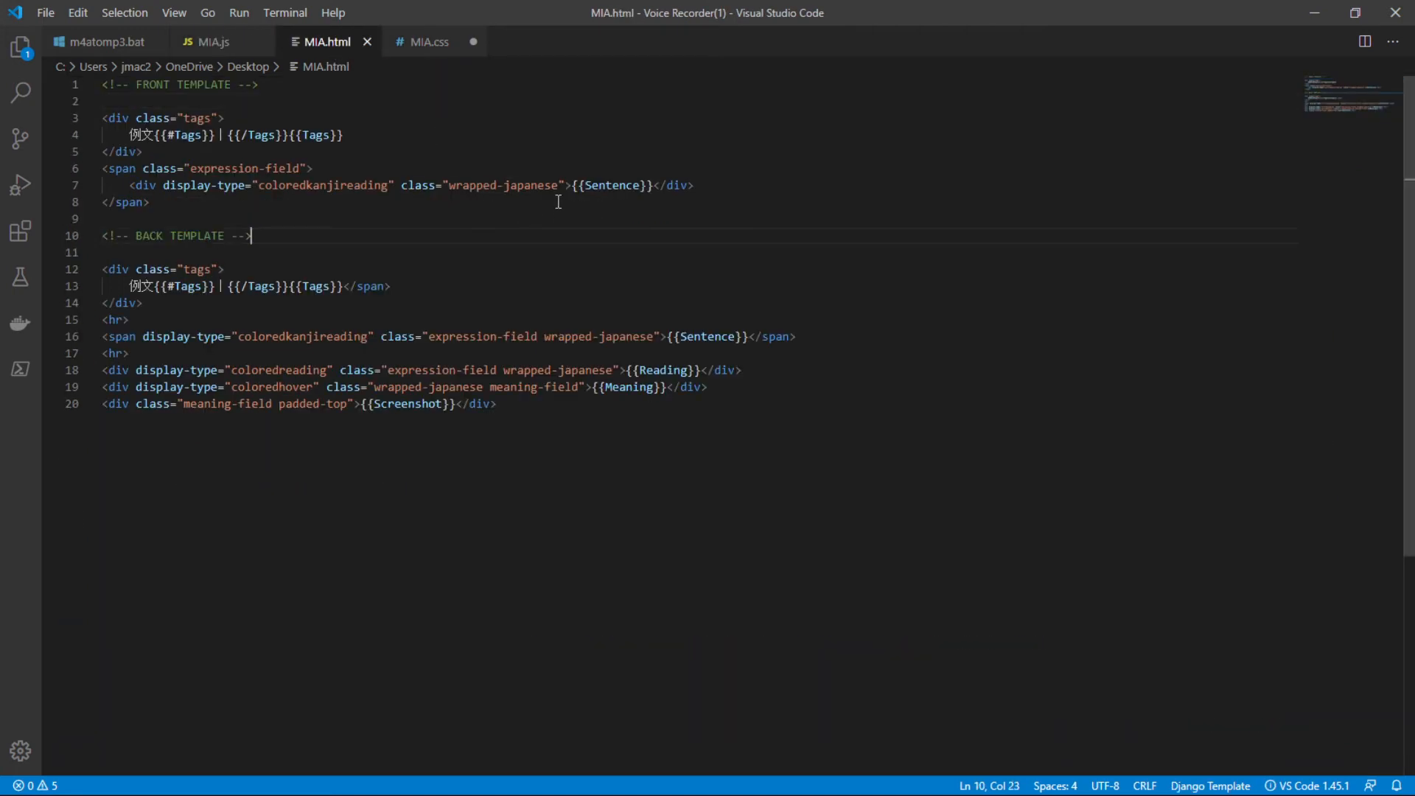
pyautogui.click(239, 119)
pyautogui.click(356, 135)
pyautogui.rightClick(149, 137)
pyautogui.click(127, 134)
pyautogui.moveTo(125, 134); pyautogui.dragTo(376, 137)
pyautogui.click(381, 137)
pyautogui.click(316, 169)
# - Examine the .expression-field rule's font family and font size in MIA.css
pyautogui.click(427, 44)
pyautogui.click(730, 273)
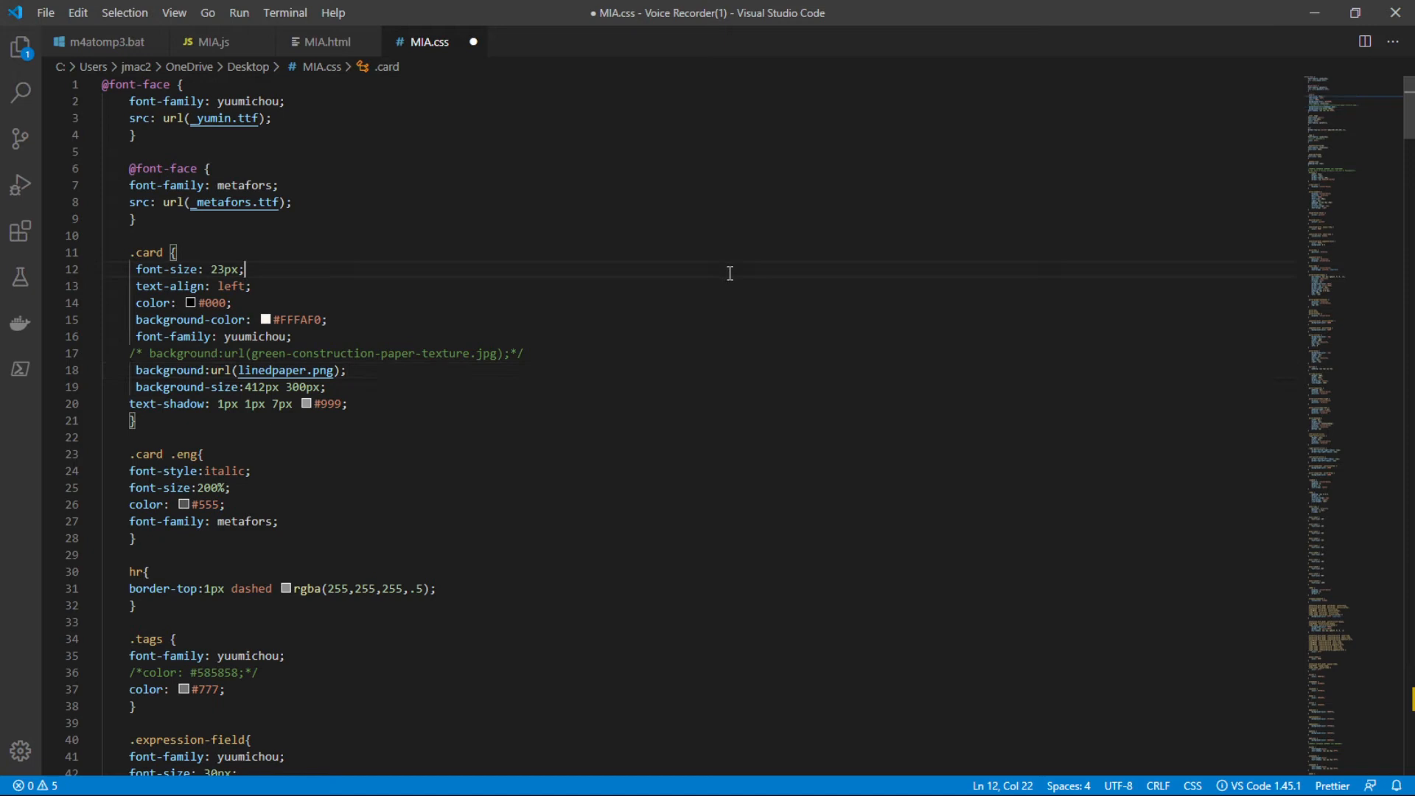
pyautogui.scroll(-5, 673, 326)
pyautogui.moveTo(253, 513); pyautogui.dragTo(108, 491)
pyautogui.click(271, 509)
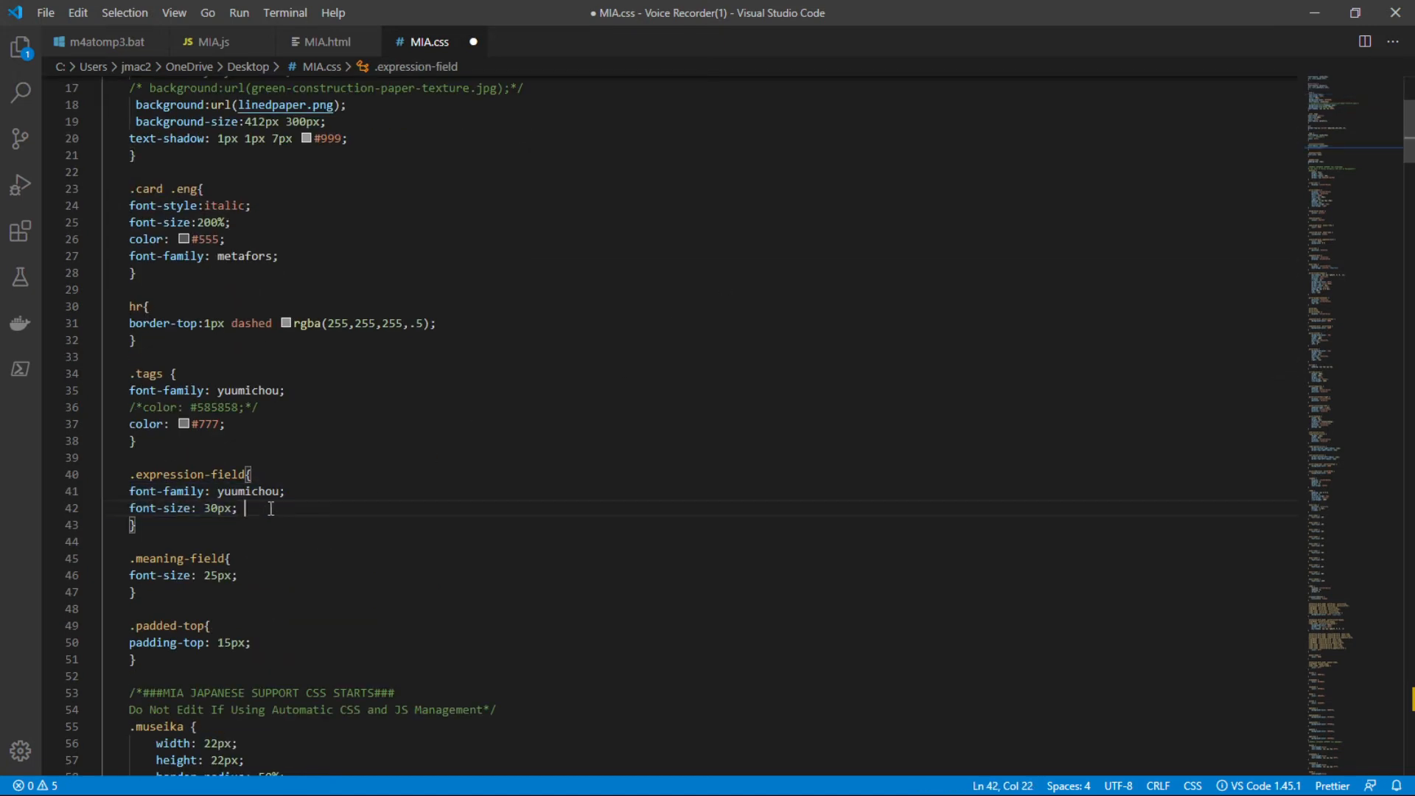
# - Search MIA.css for the coloredkanjireading display type copied from the front template, and clear the search term
pyautogui.click(310, 43)
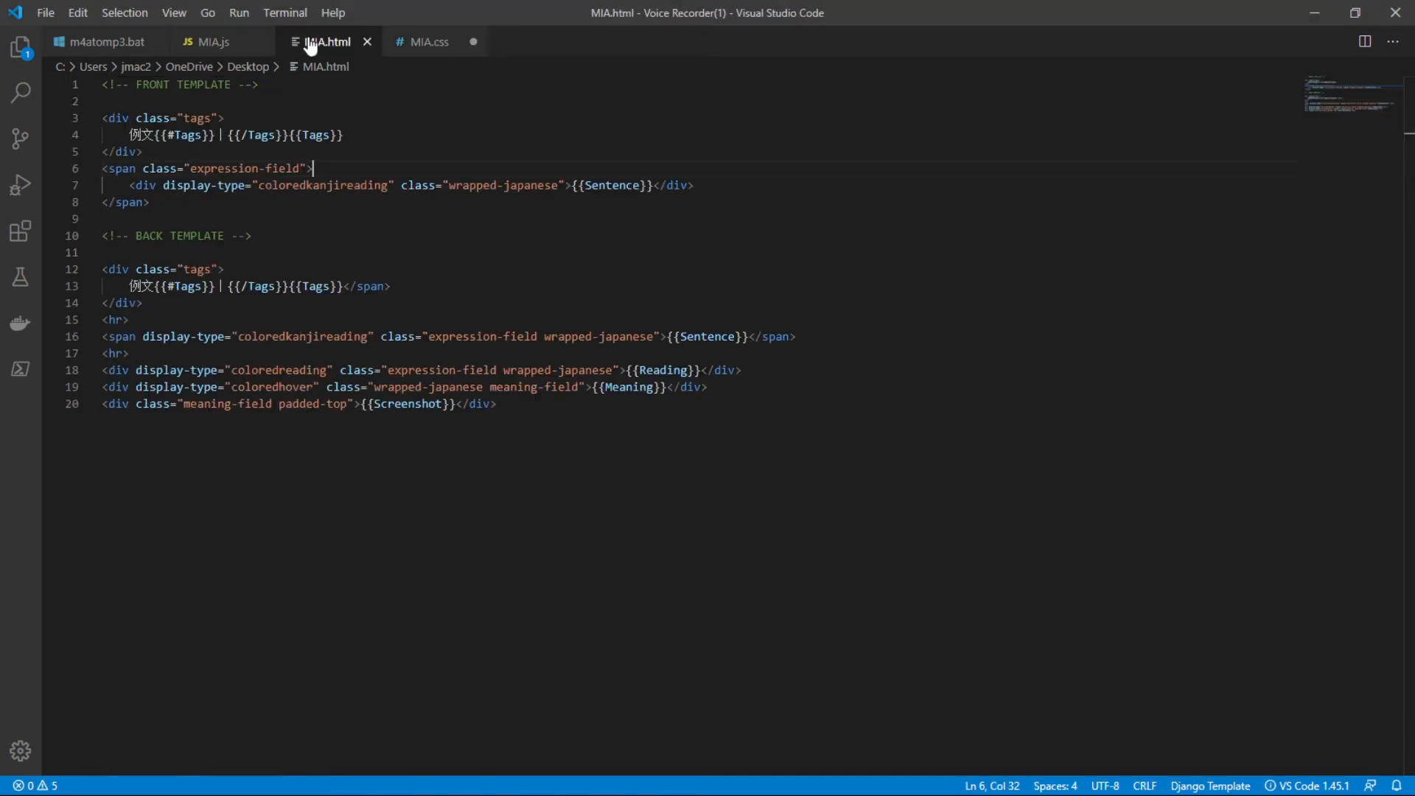
pyautogui.doubleClick(338, 186)
pyautogui.hotkey('ctrl', 'c')
pyautogui.click(418, 43)
pyautogui.hotkey('ctrl', 'f')
pyautogui.hotkey('ctrl', 'v')
pyautogui.hotkey('ctrl', 'a')
pyautogui.press('BackSpace')
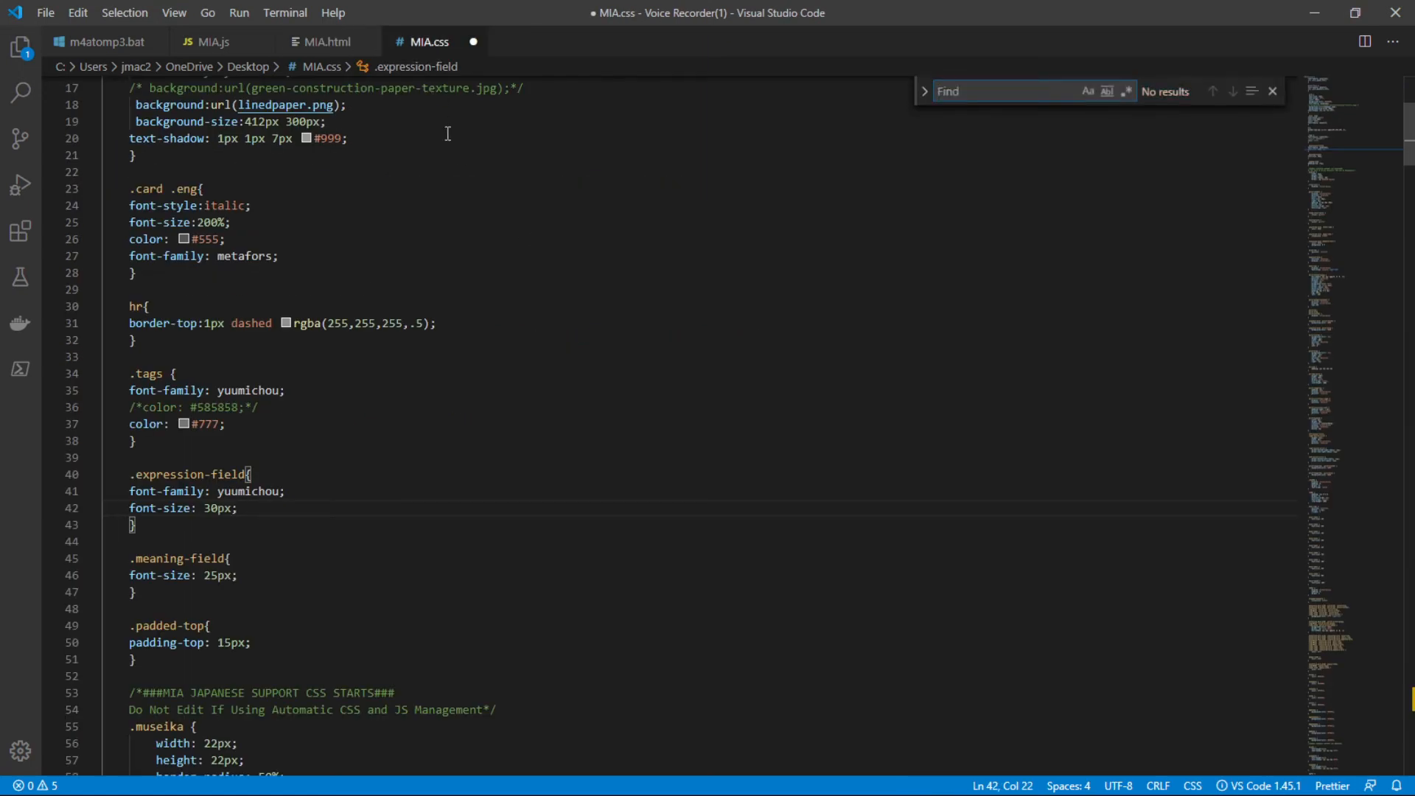
# - Copy the wrapped-japanese class name from the front template, search MIA.css for it and examine the matching rule
pyautogui.click(319, 42)
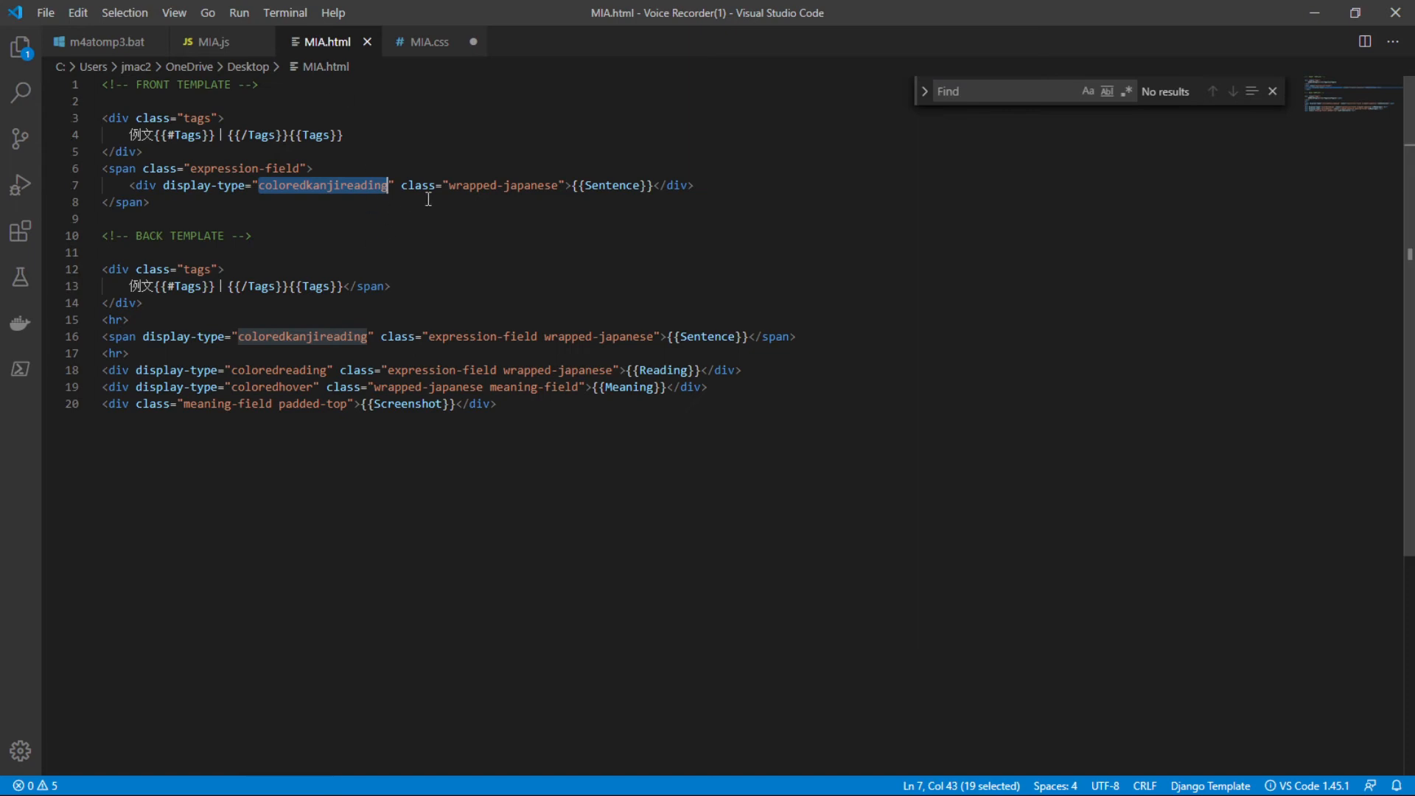
pyautogui.click(530, 201)
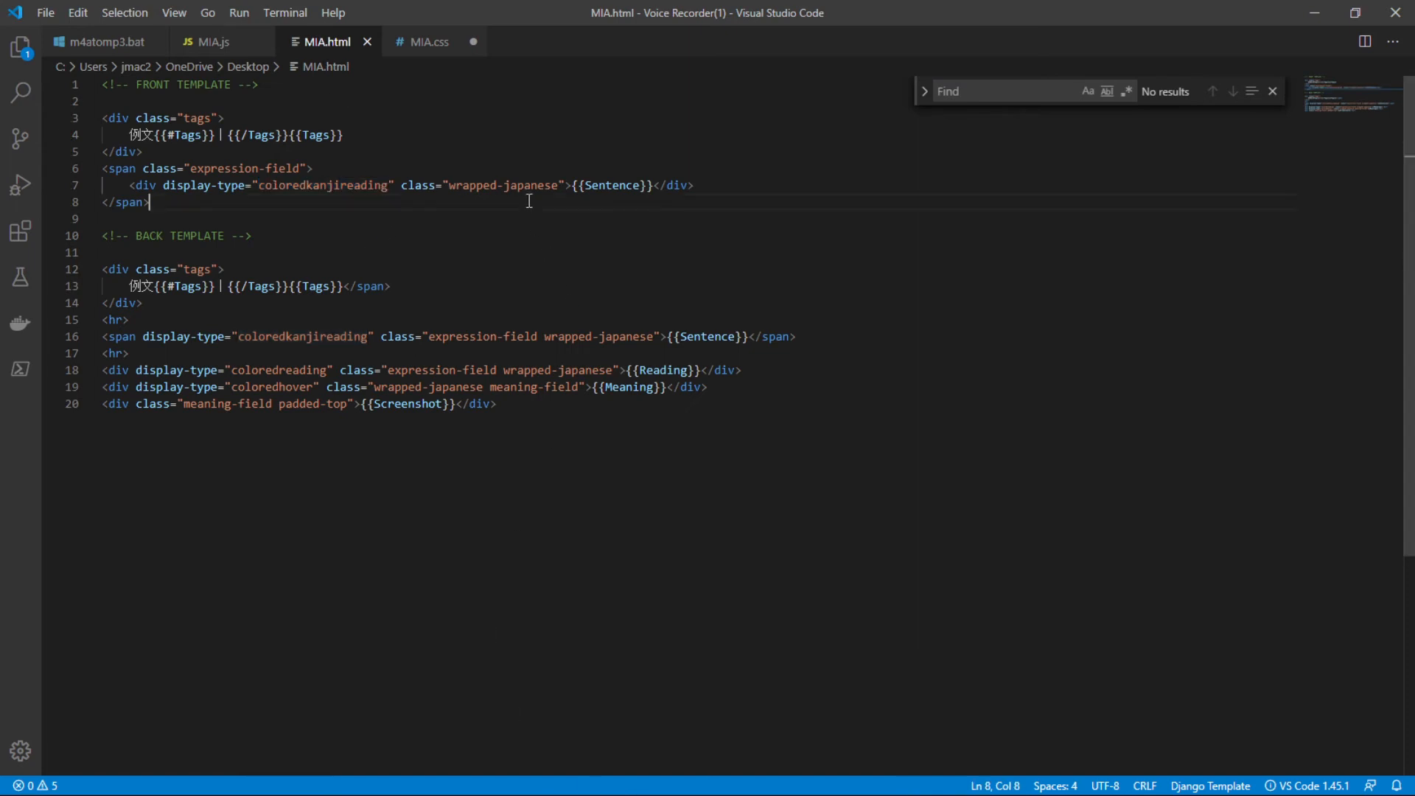
pyautogui.click(562, 185)
pyautogui.hotkey('ctrl', 'shift', 'Left')
pyautogui.hotkey('ctrl', 'shift', 'Left')
pyautogui.hotkey('ctrl', 'shift', 'Left')
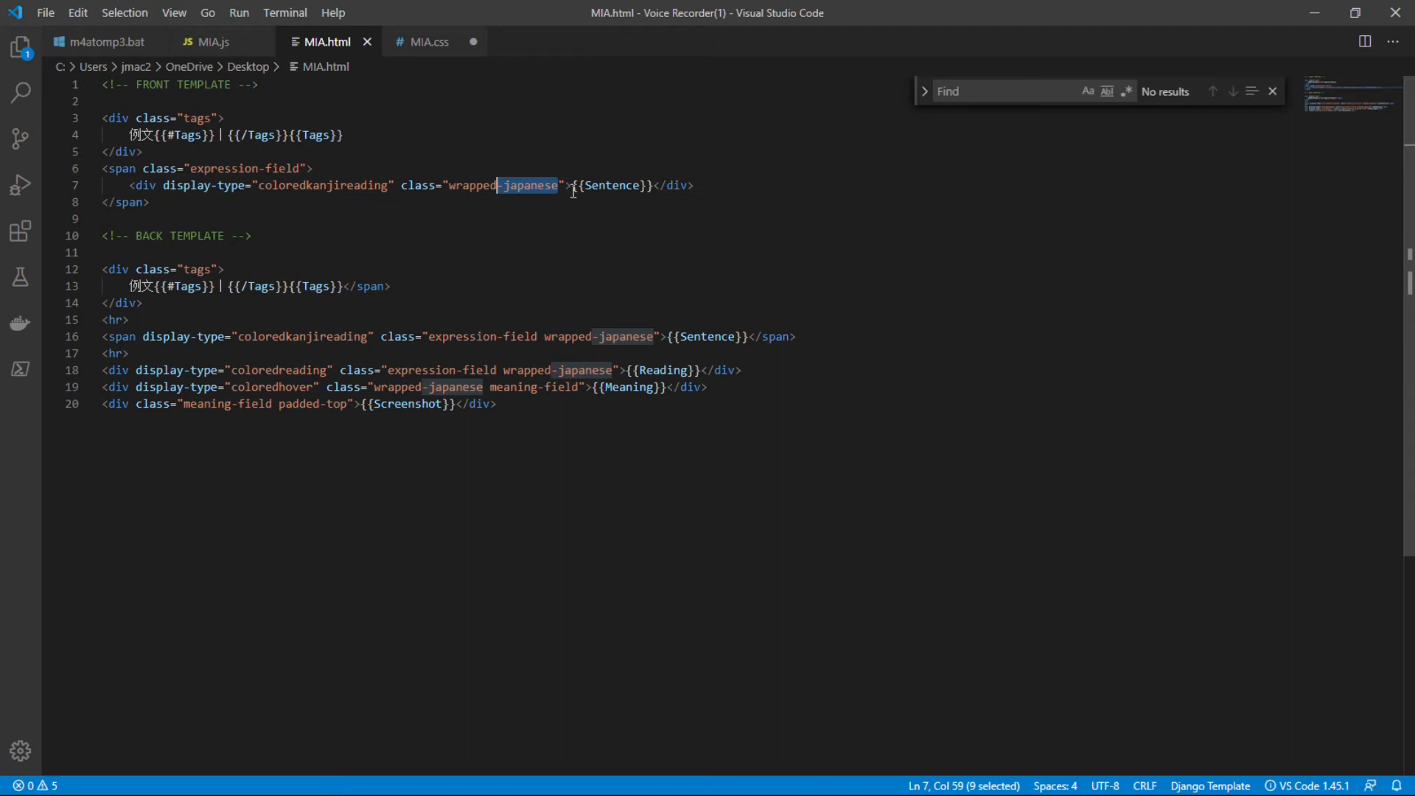
pyautogui.hotkey('ctrl', 'c')
pyautogui.click(416, 42)
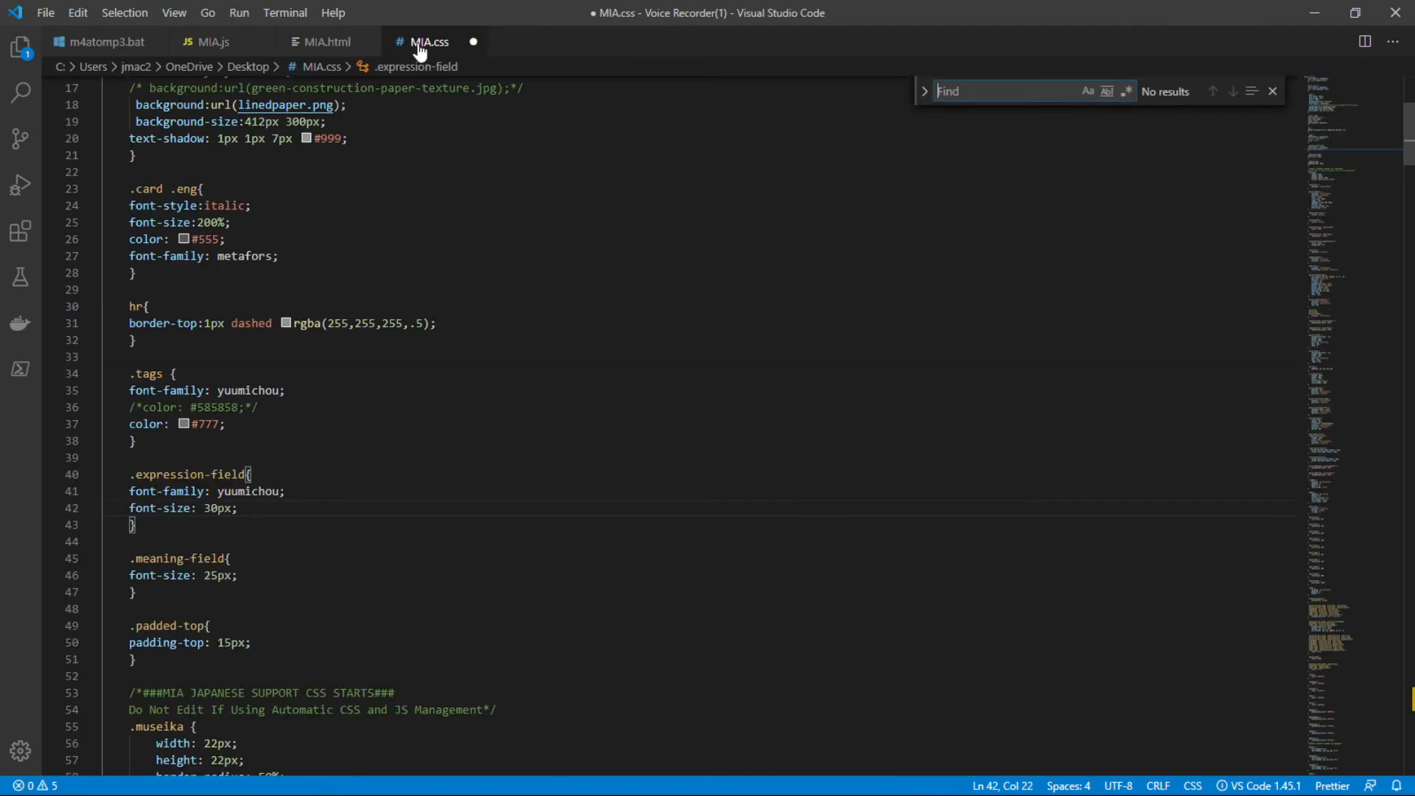
pyautogui.hotkey('ctrl', 'f')
pyautogui.hotkey('ctrl', 'v')
pyautogui.click(347, 442)
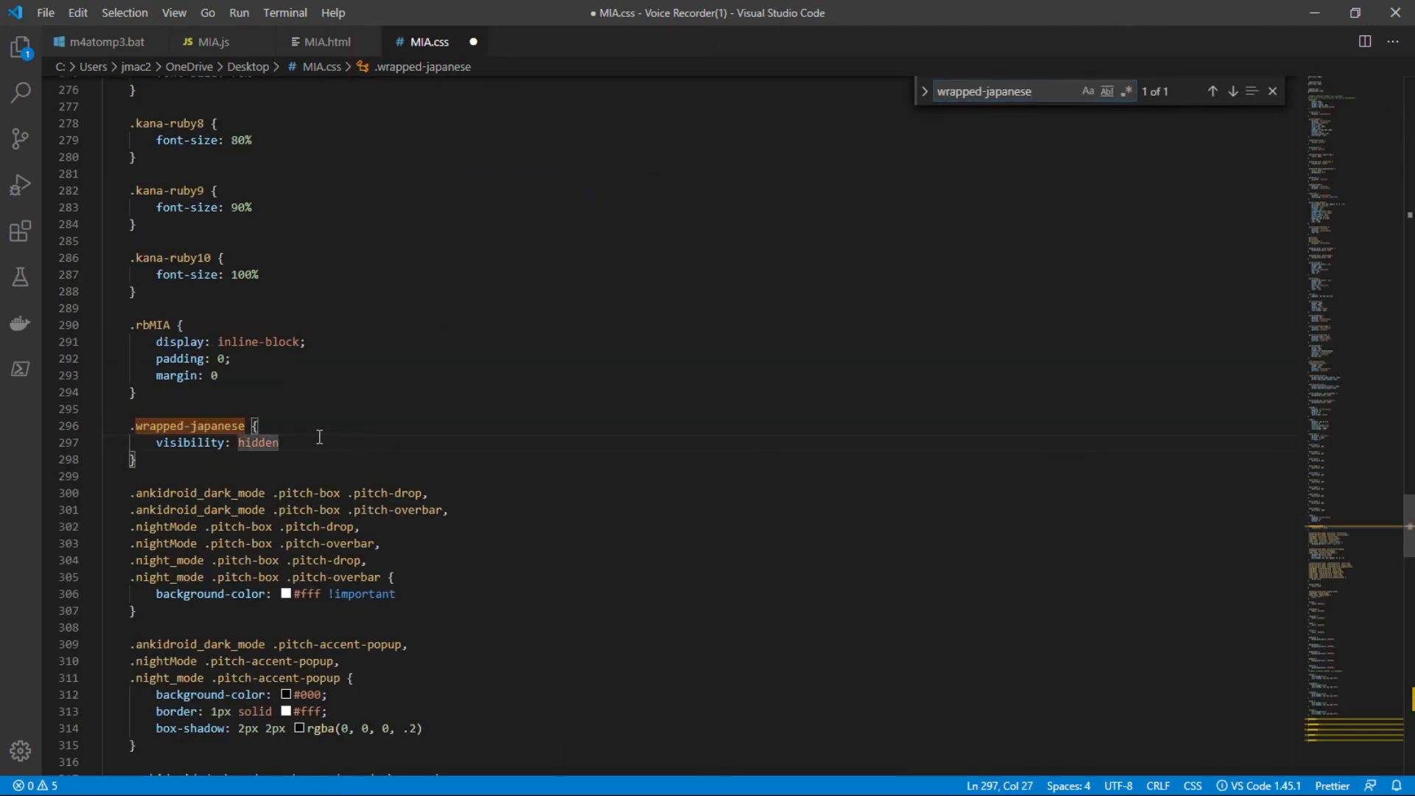
pyautogui.click(290, 423)
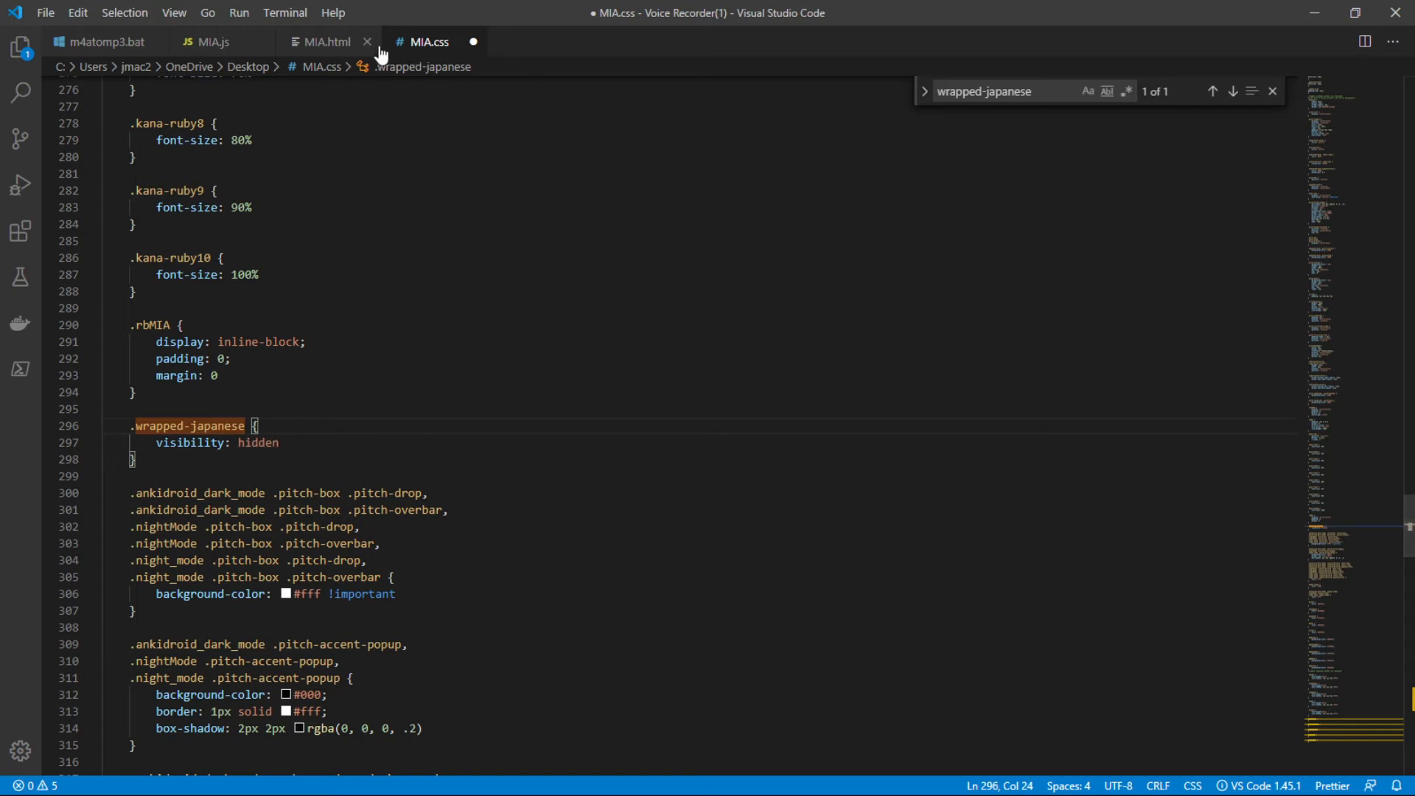
# - Return to MIA.html, close the search and examine where the back template uses the wrapped-japanese class
pyautogui.click(353, 42)
pyautogui.click(466, 238)
pyautogui.click(483, 174)
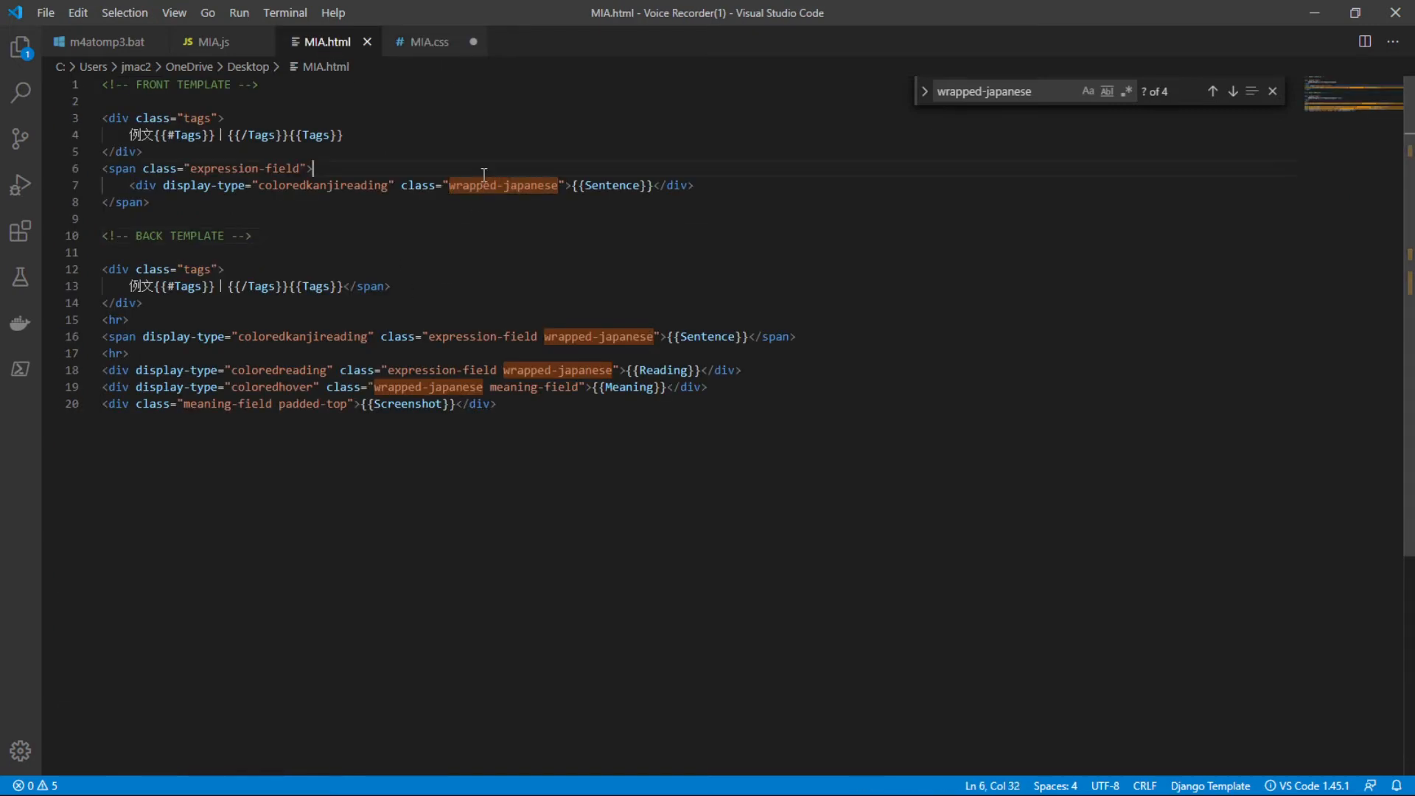
pyautogui.press('Escape')
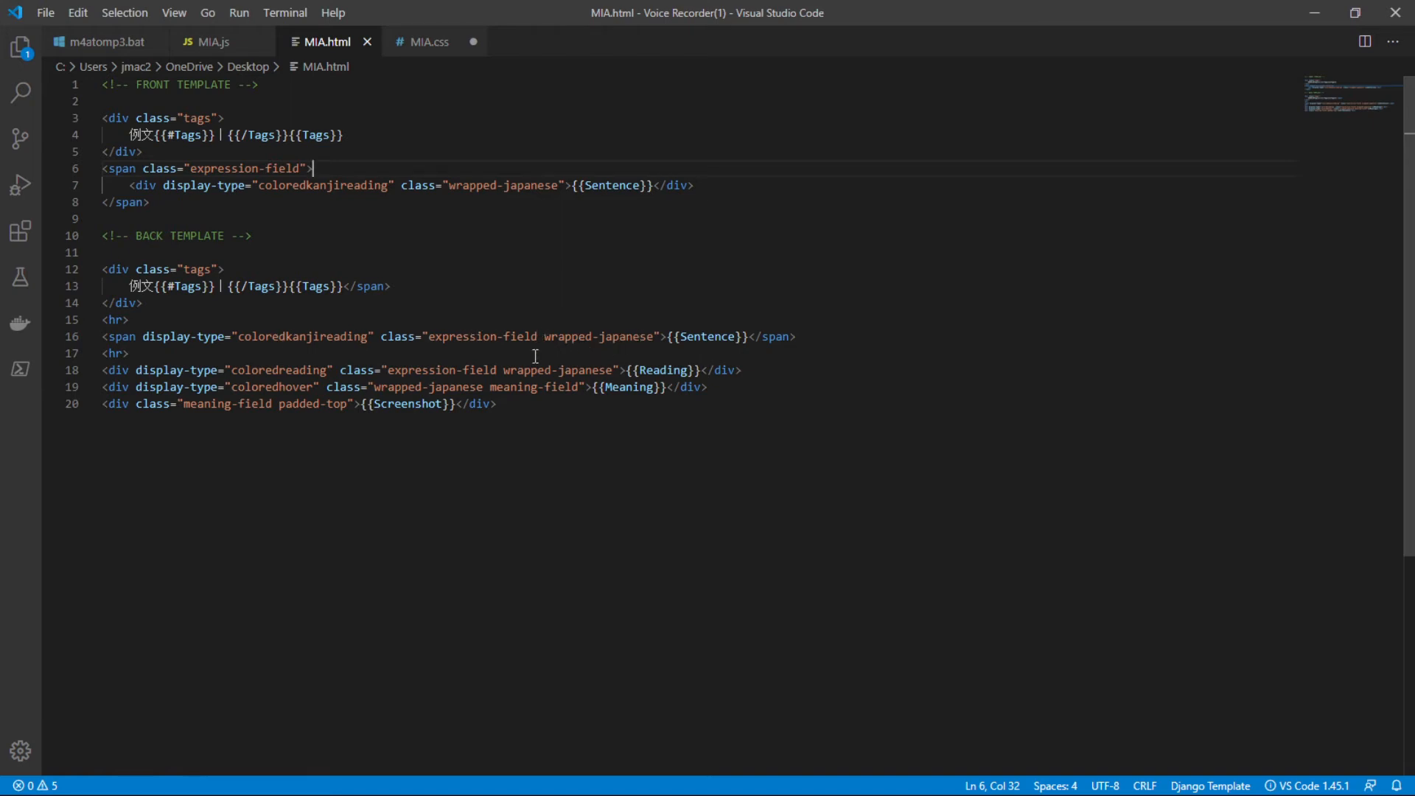
pyautogui.moveTo(654, 337); pyautogui.dragTo(550, 337)
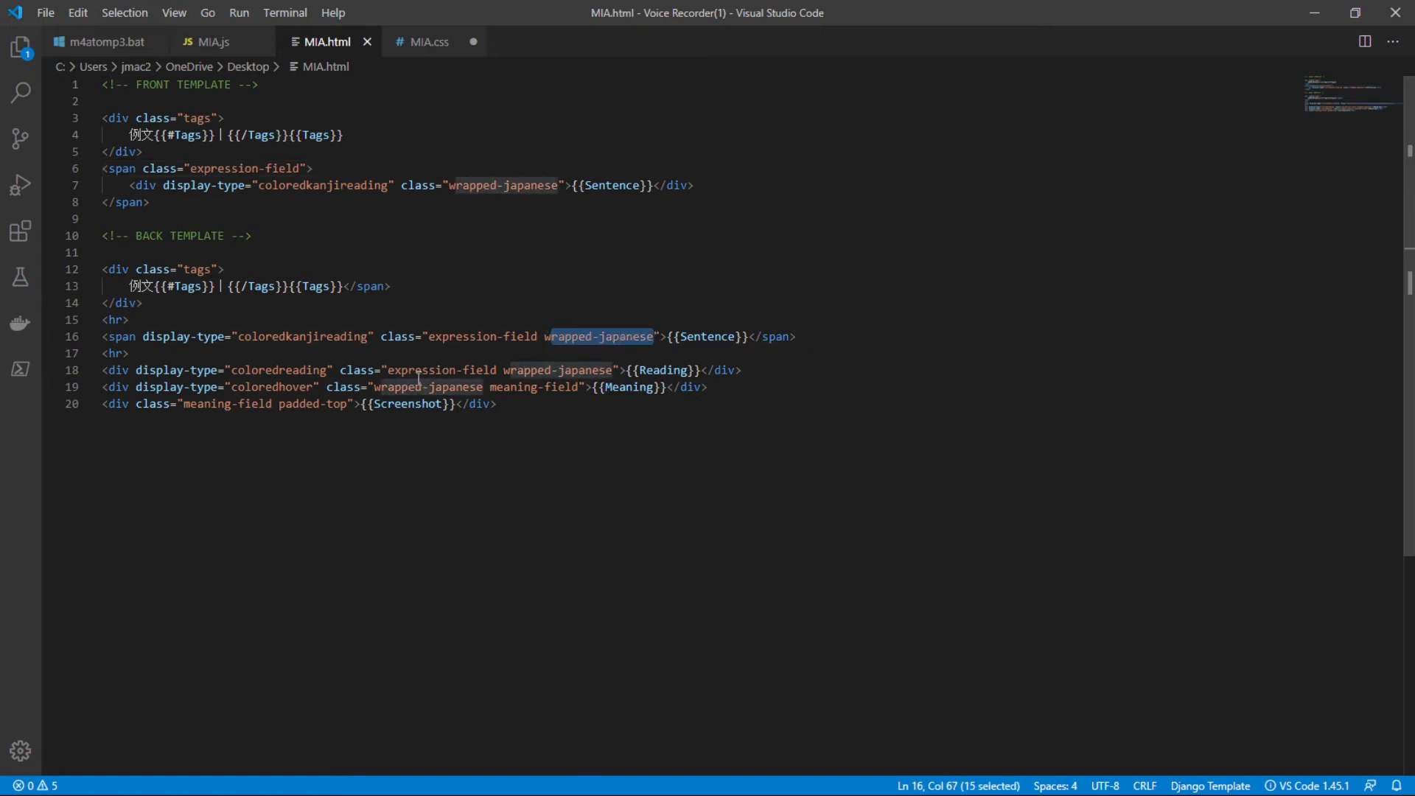
pyautogui.click(540, 367)
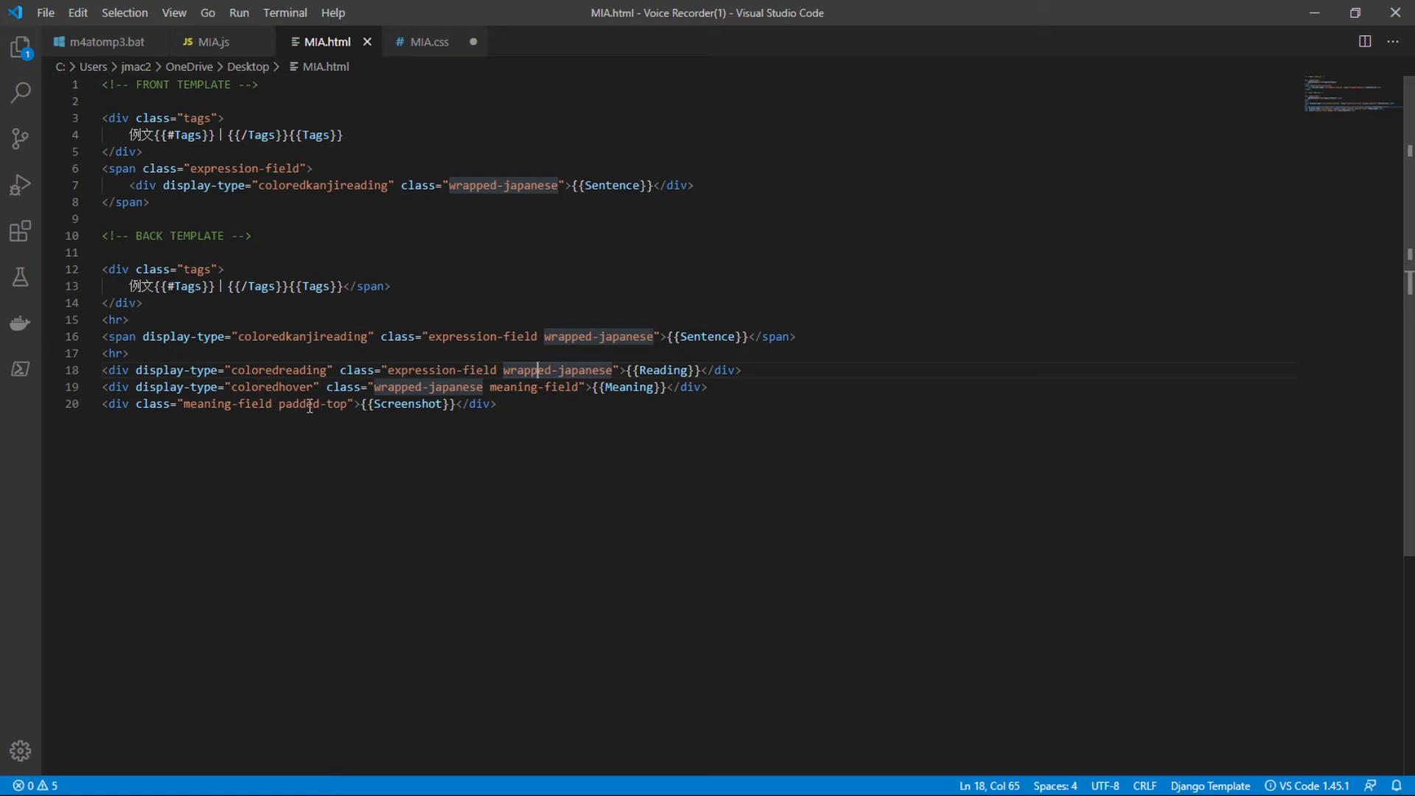
pyautogui.click(543, 400)
# - Highlight the Sentence, Reading, Meaning and Screenshot placeholders in the back template and check the front template's Sentence placeholder
pyautogui.doubleClick(703, 337)
pyautogui.doubleClick(671, 369)
pyautogui.doubleClick(630, 387)
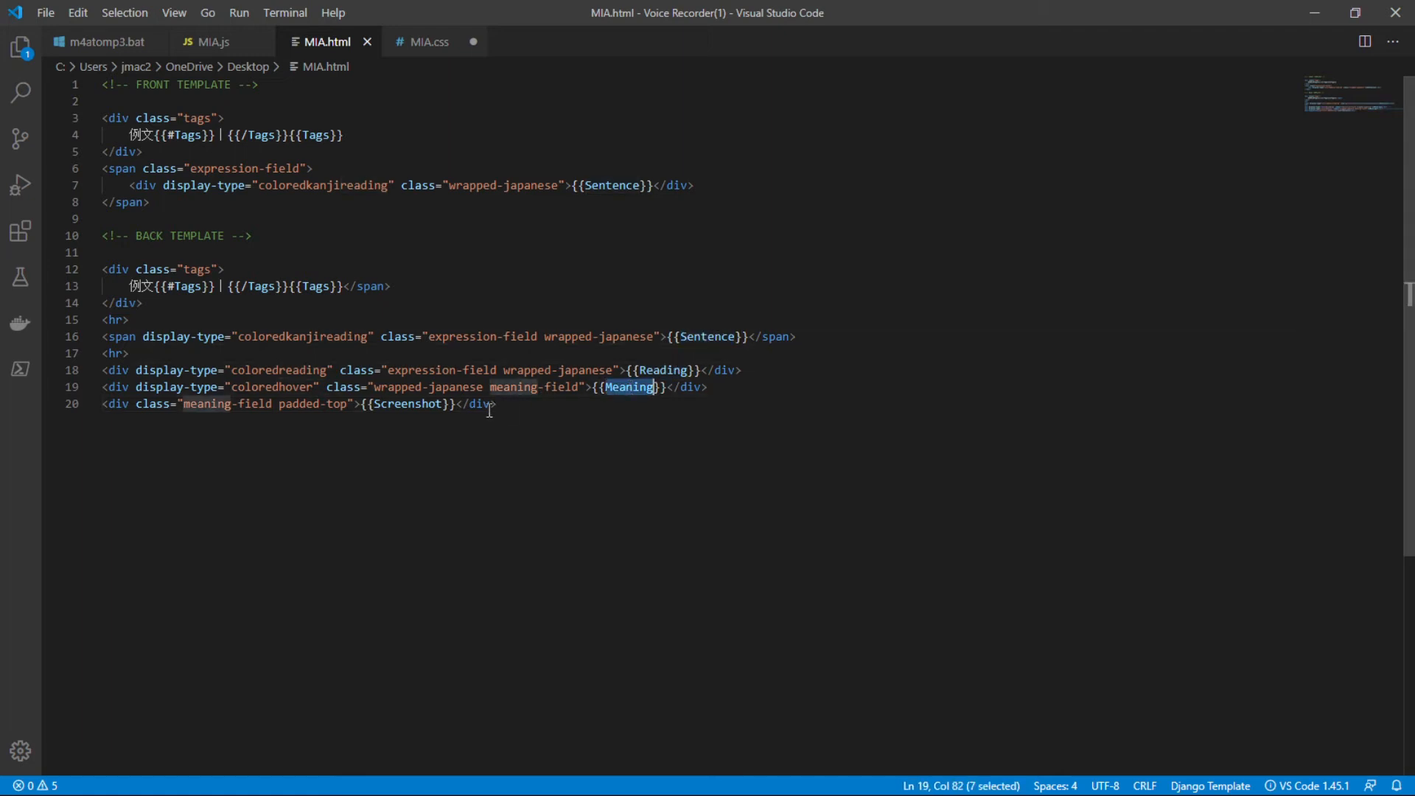
pyautogui.doubleClick(411, 406)
pyautogui.doubleClick(610, 186)
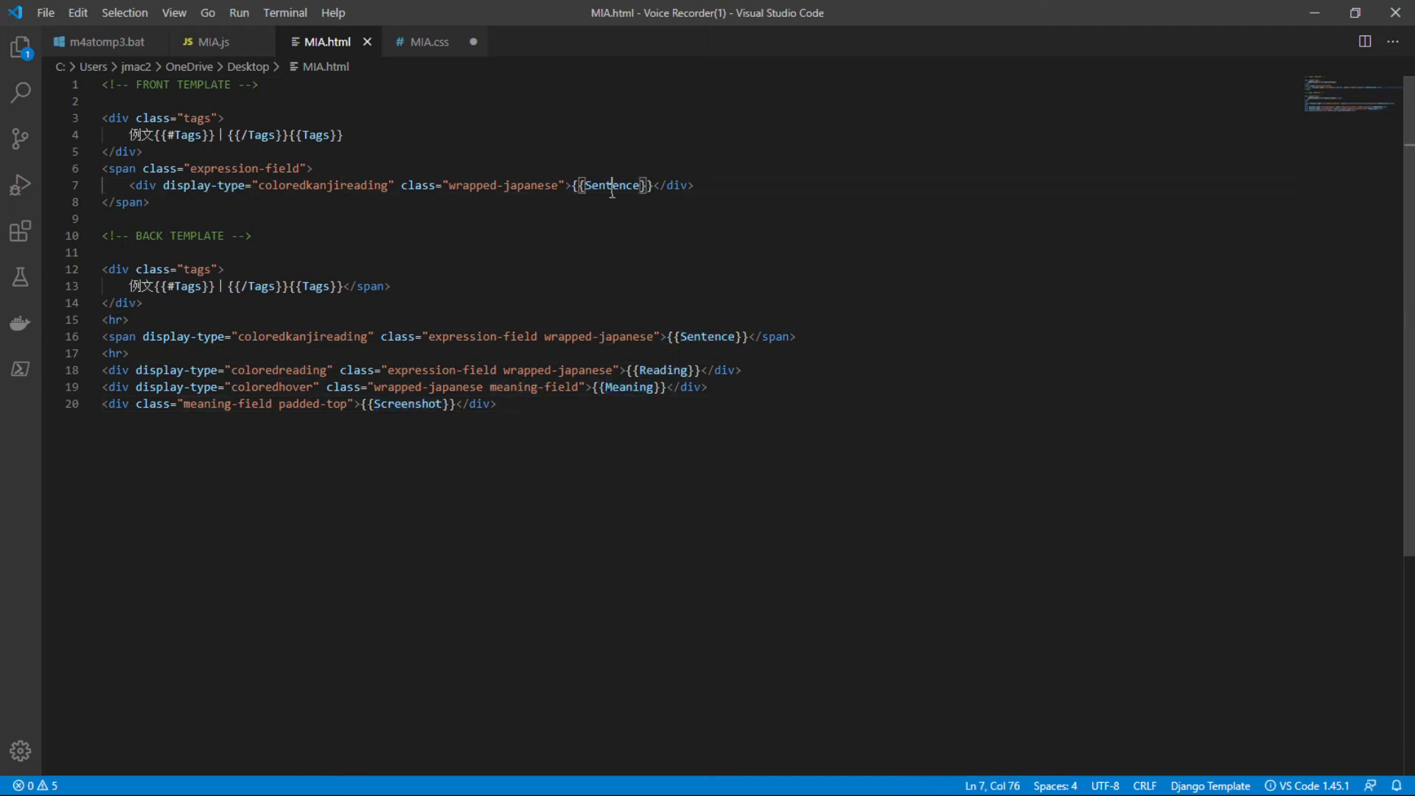
pyautogui.click(594, 216)
pyautogui.click(208, 12)
pyautogui.moveTo(333, 13)
pyautogui.press('Escape')
# - Open MIA.js and examine the FG_FONT_SIZE and PITCH_GRAPHS settings at the start of the anonymous function
pyautogui.click(216, 44)
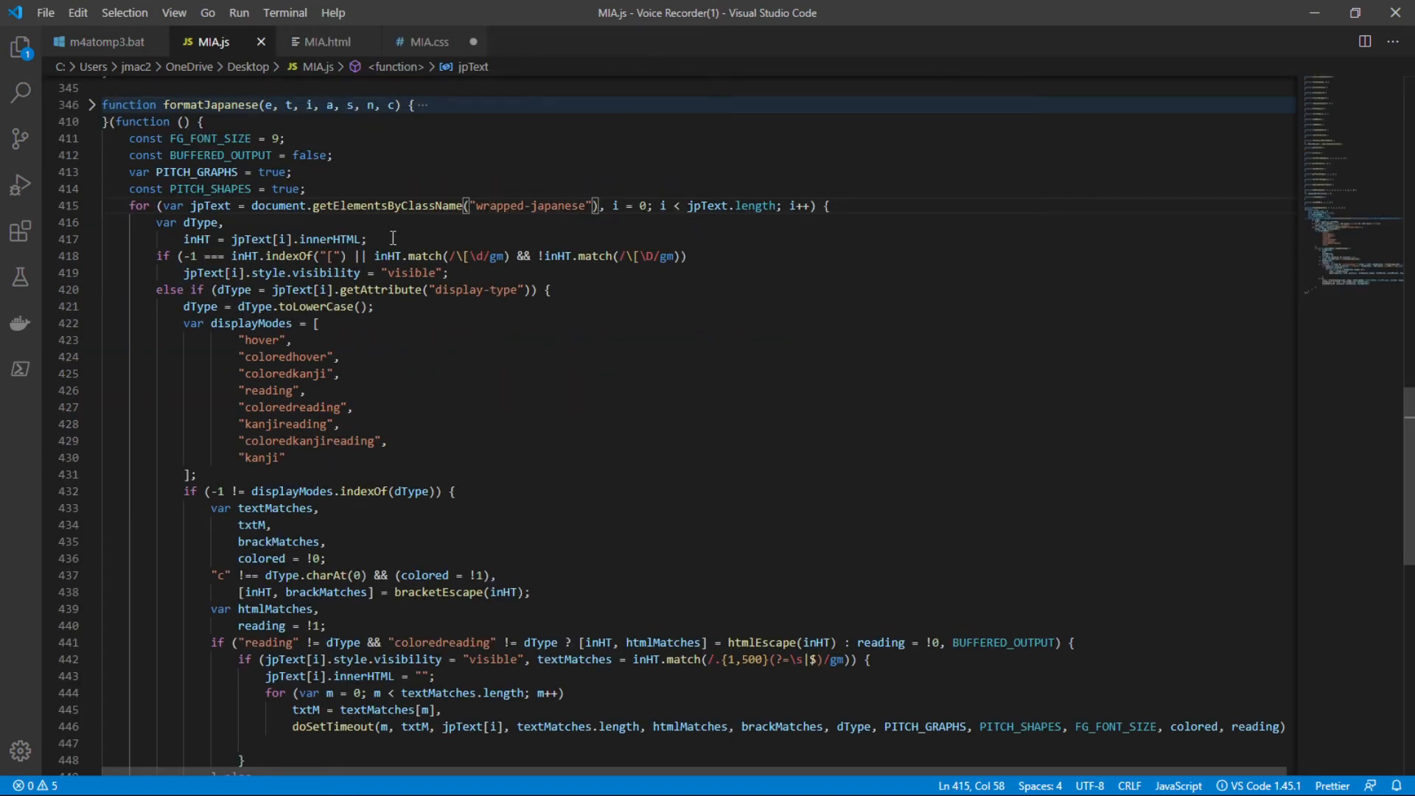
pyautogui.click(258, 124)
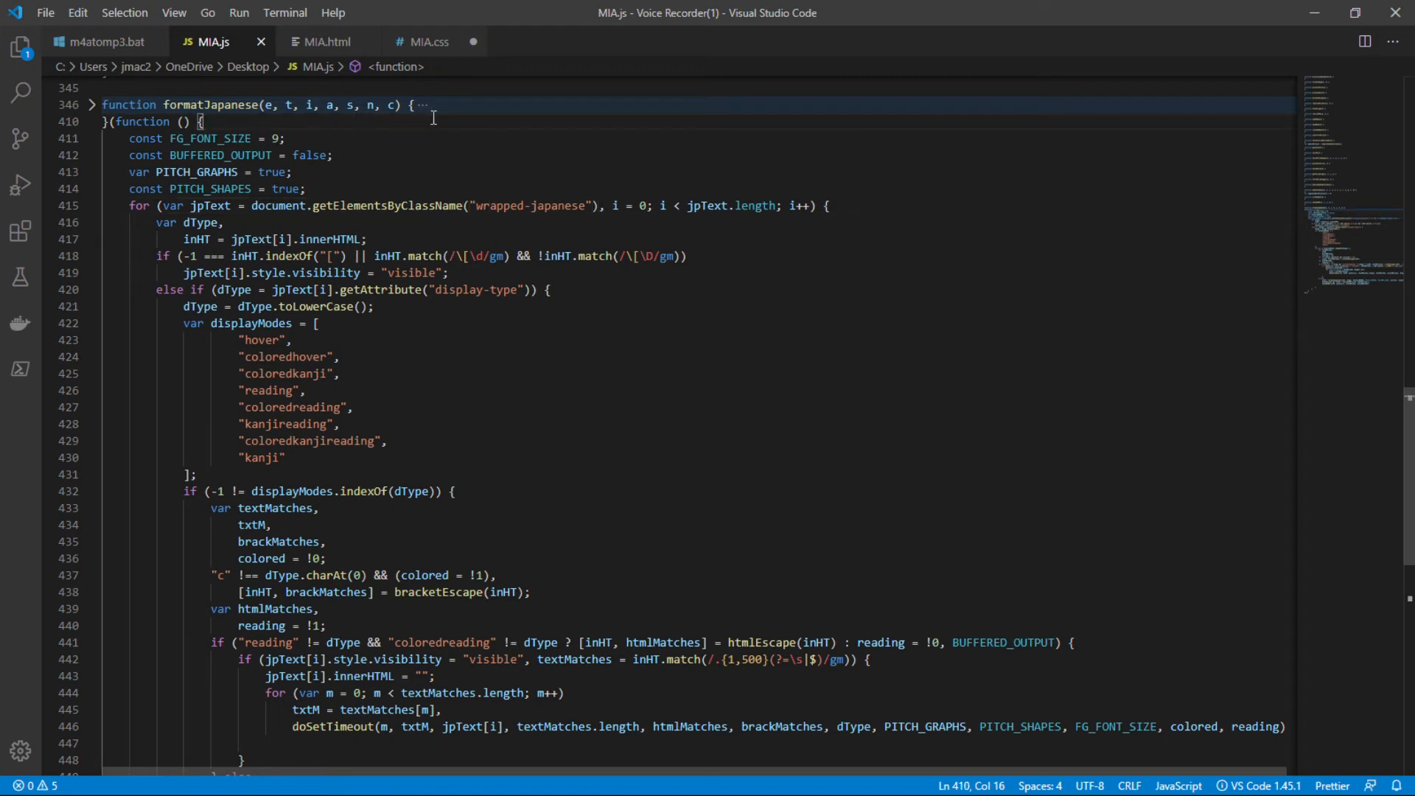
pyautogui.click(423, 139)
pyautogui.click(279, 139)
pyautogui.moveTo(278, 139); pyautogui.dragTo(274, 139)
pyautogui.click(284, 139)
pyautogui.click(287, 140)
pyautogui.click(324, 169)
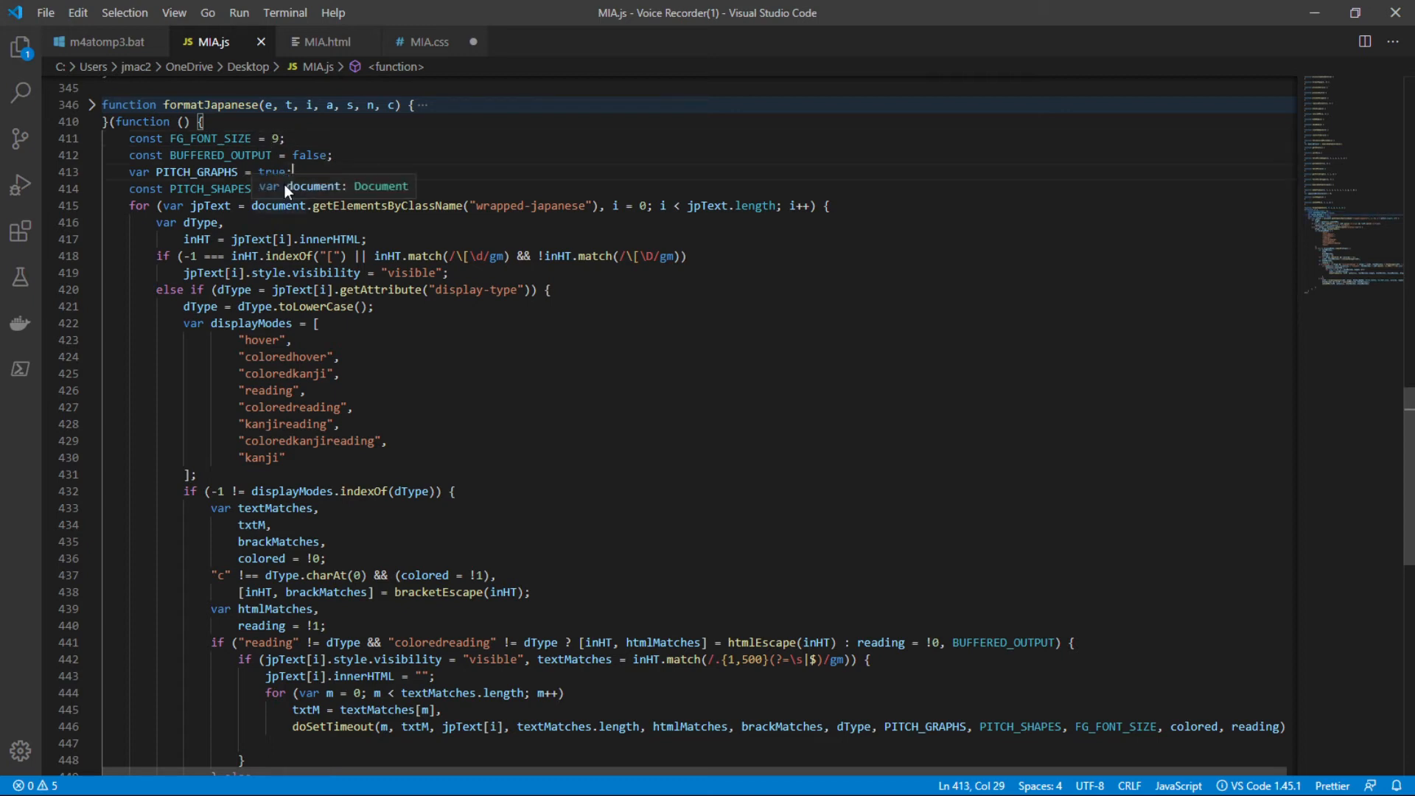
# - Highlight the four setting declarations from FG_FONT_SIZE to PITCH_SHAPES in MIA.js
pyautogui.moveTo(352, 189); pyautogui.dragTo(82, 143)
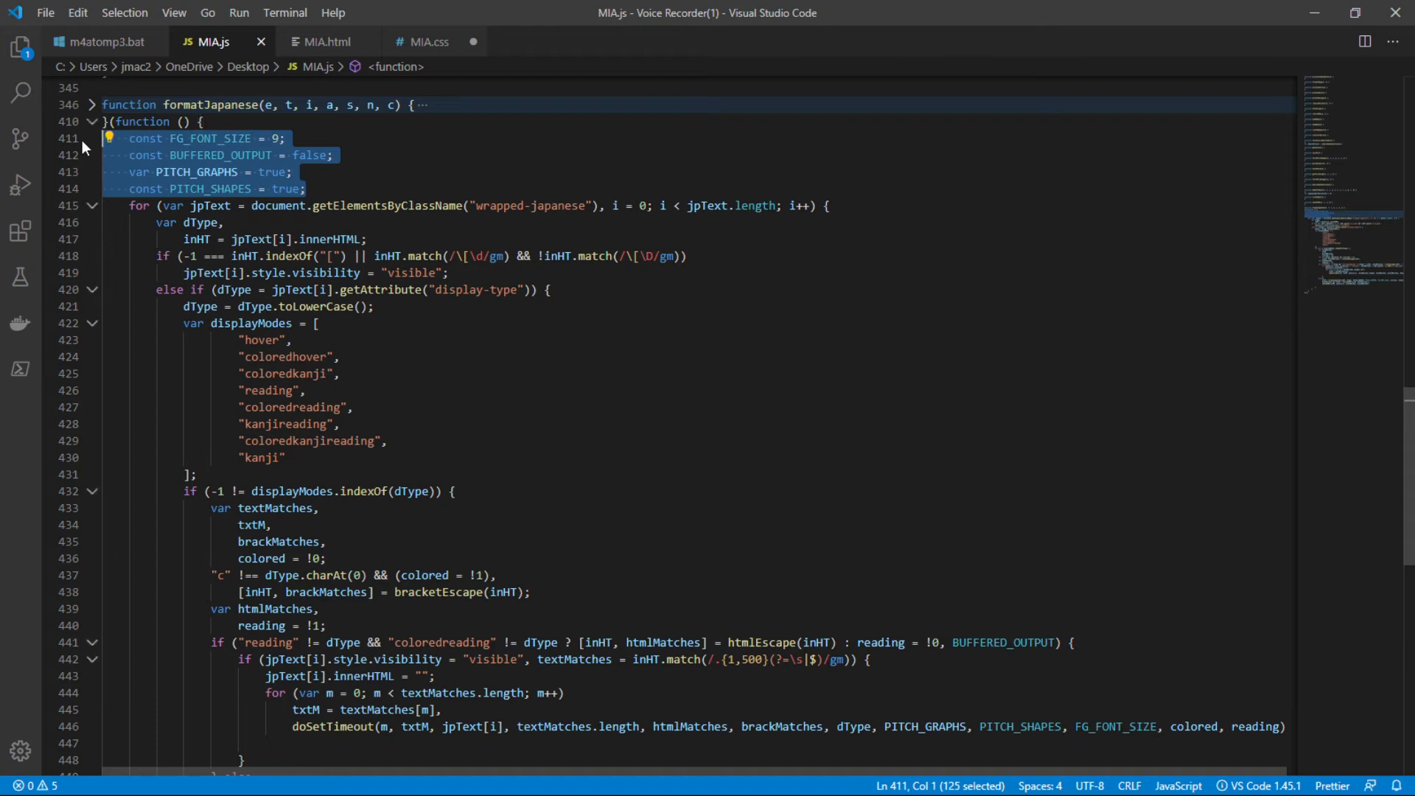
pyautogui.moveTo(330, 188); pyautogui.dragTo(77, 143)
pyautogui.moveTo(343, 190); pyautogui.dragTo(73, 142)
pyautogui.moveTo(435, 186); pyautogui.dragTo(73, 142)
pyautogui.click(314, 172)
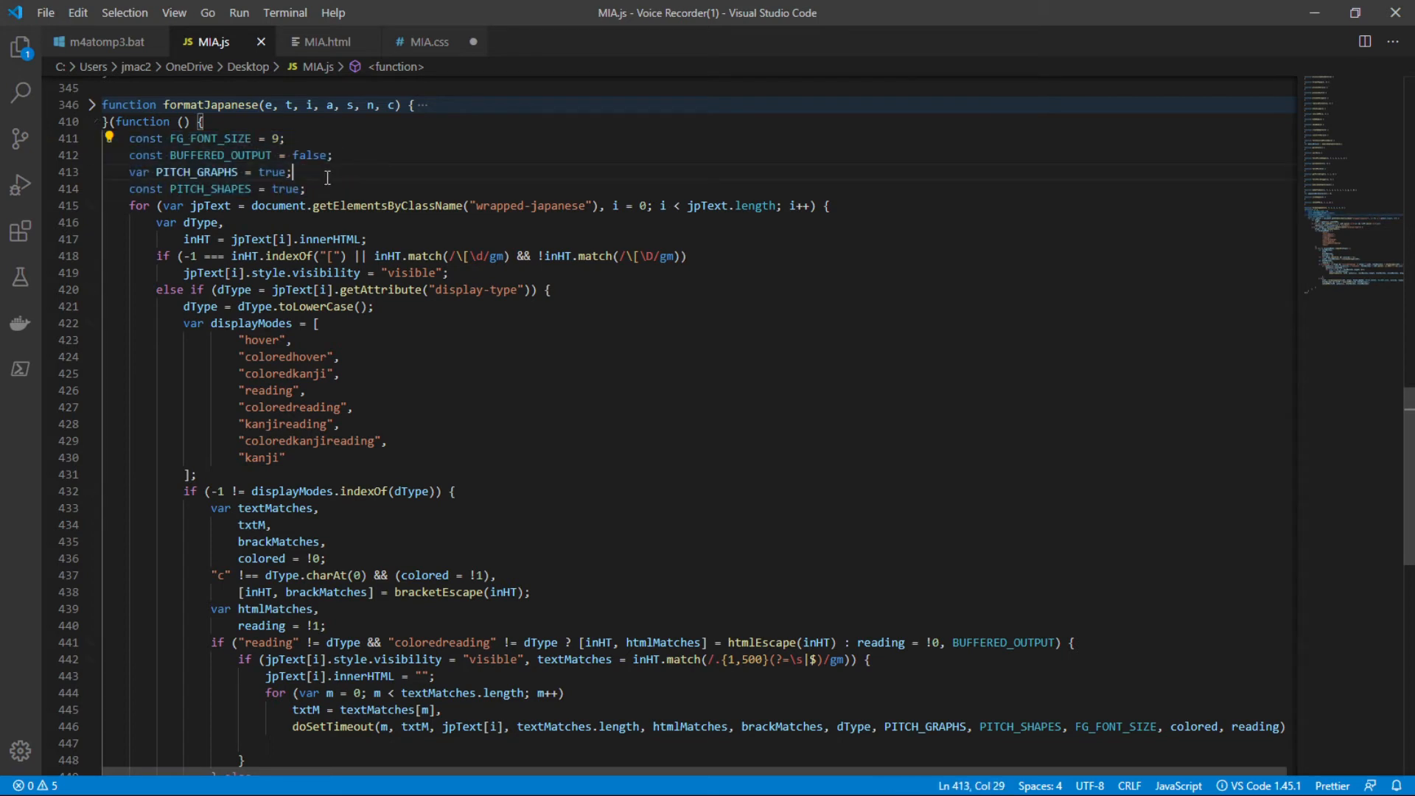
# - Collapse and expand the loop over wrapped-japanese elements, examine its header and highlight the displayModes entries from hover to kanji
pyautogui.click(94, 206)
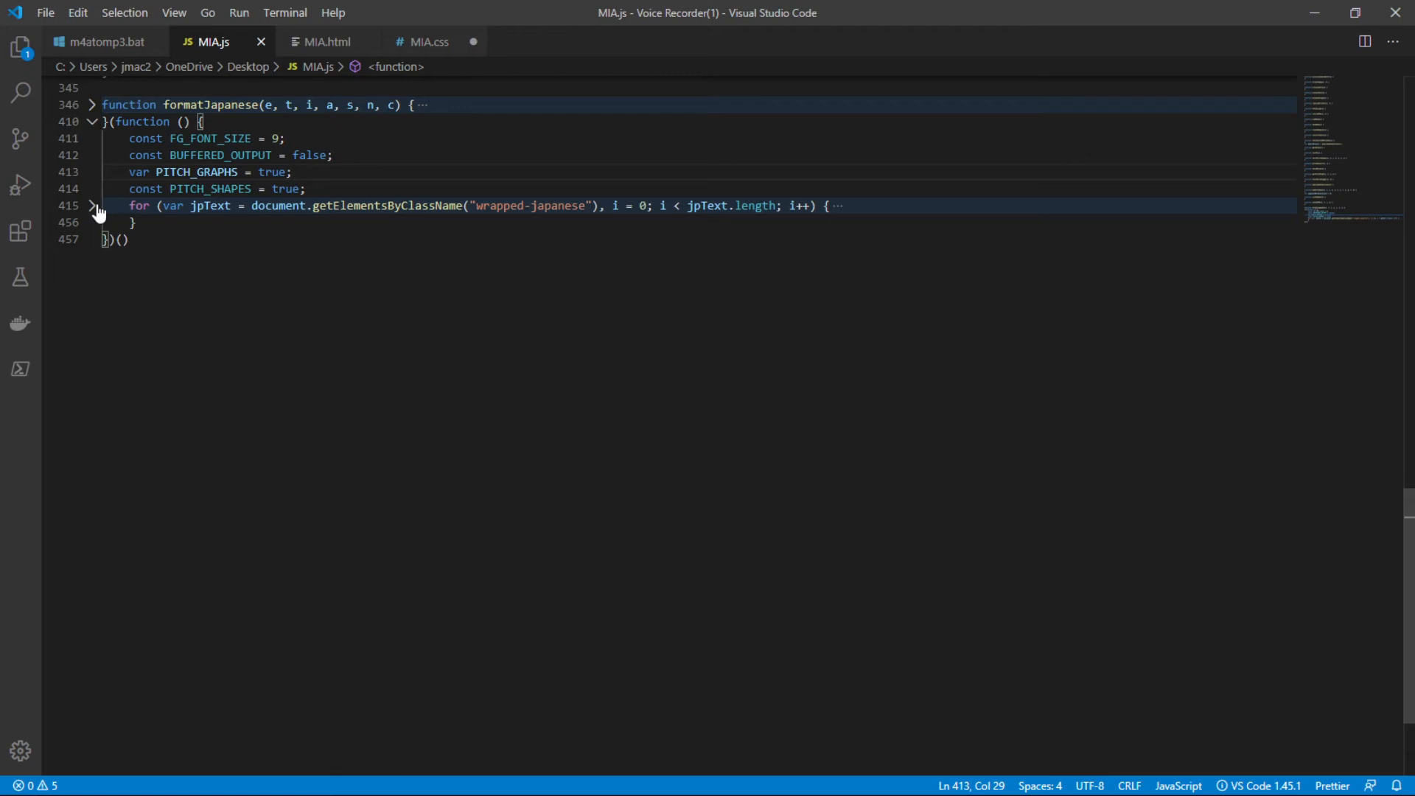
pyautogui.click(94, 207)
pyautogui.click(93, 207)
pyautogui.click(94, 206)
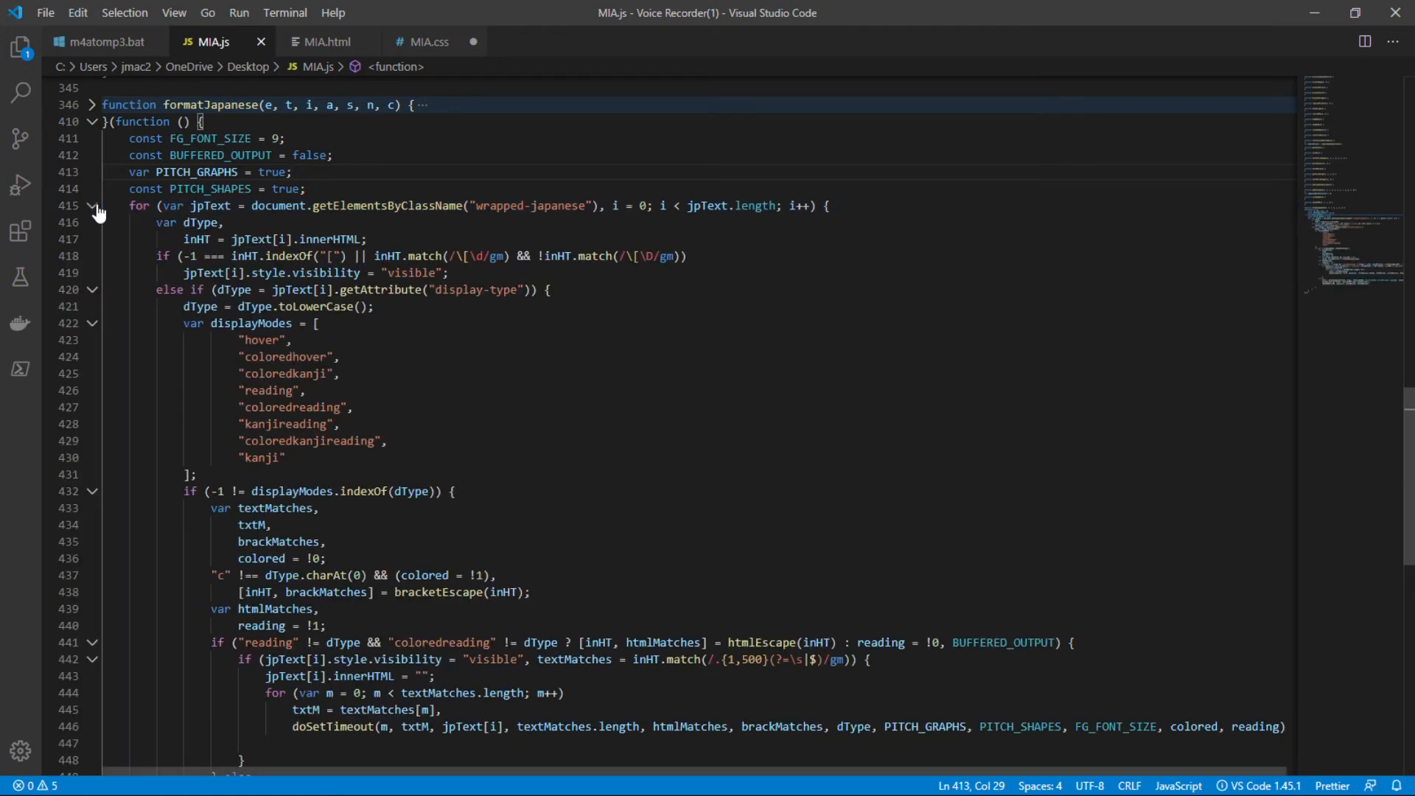
pyautogui.moveTo(587, 207); pyautogui.dragTo(480, 209)
pyautogui.moveTo(809, 206); pyautogui.dragTo(601, 209)
pyautogui.click(457, 239)
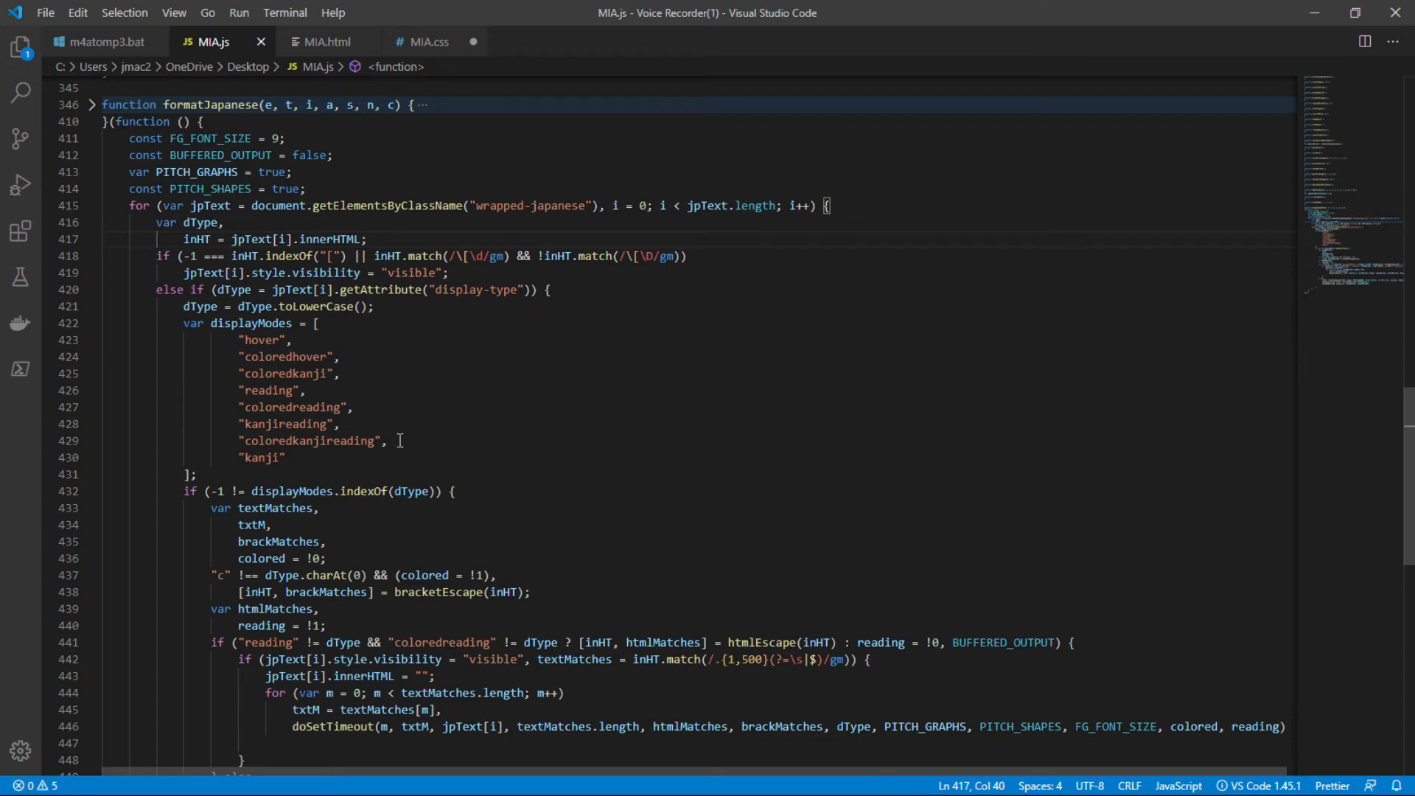
pyautogui.moveTo(288, 457); pyautogui.dragTo(96, 348)
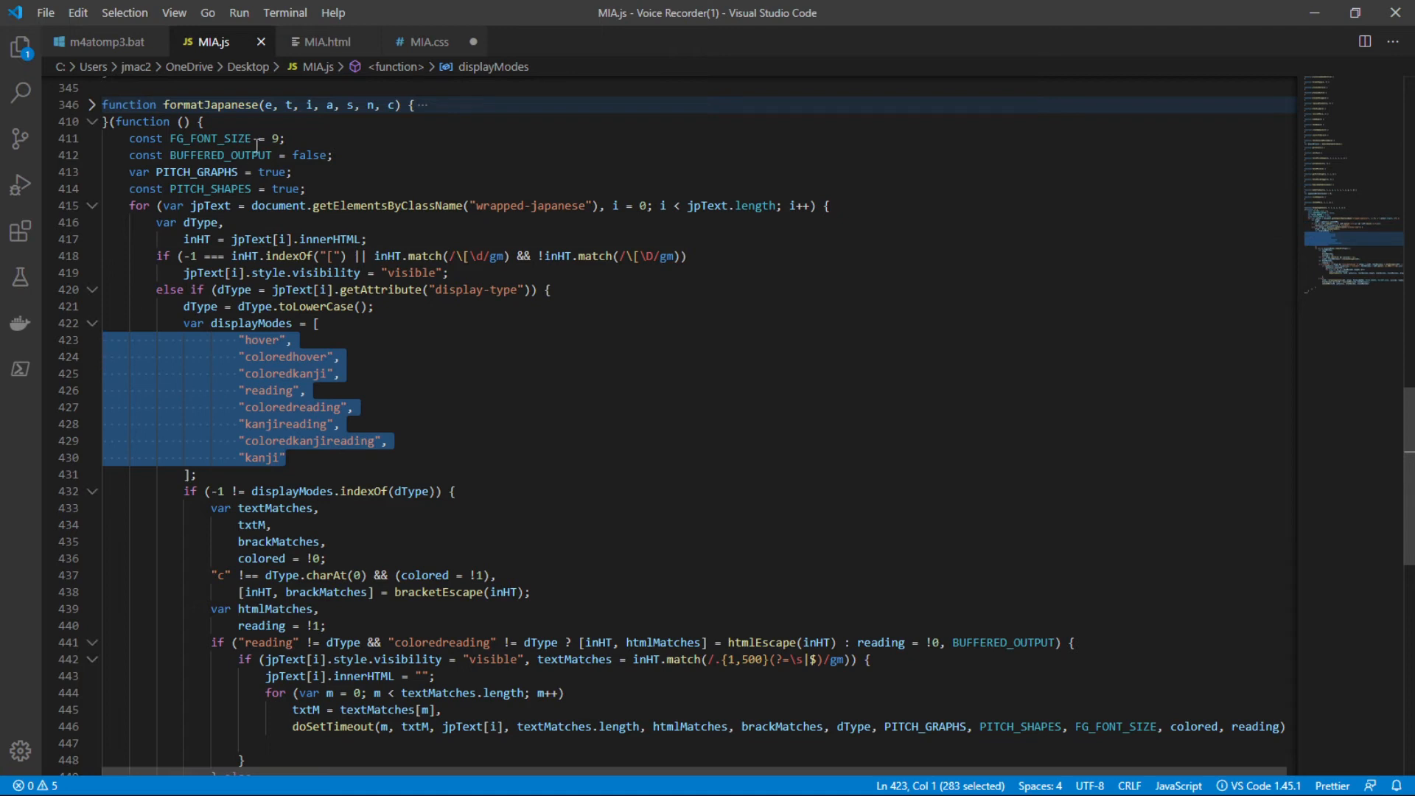
# - Highlight coloredhover, coloredreading and the Sentence span in the back template of MIA.html, and compare them with the displayModes array in MIA.js
pyautogui.click(319, 44)
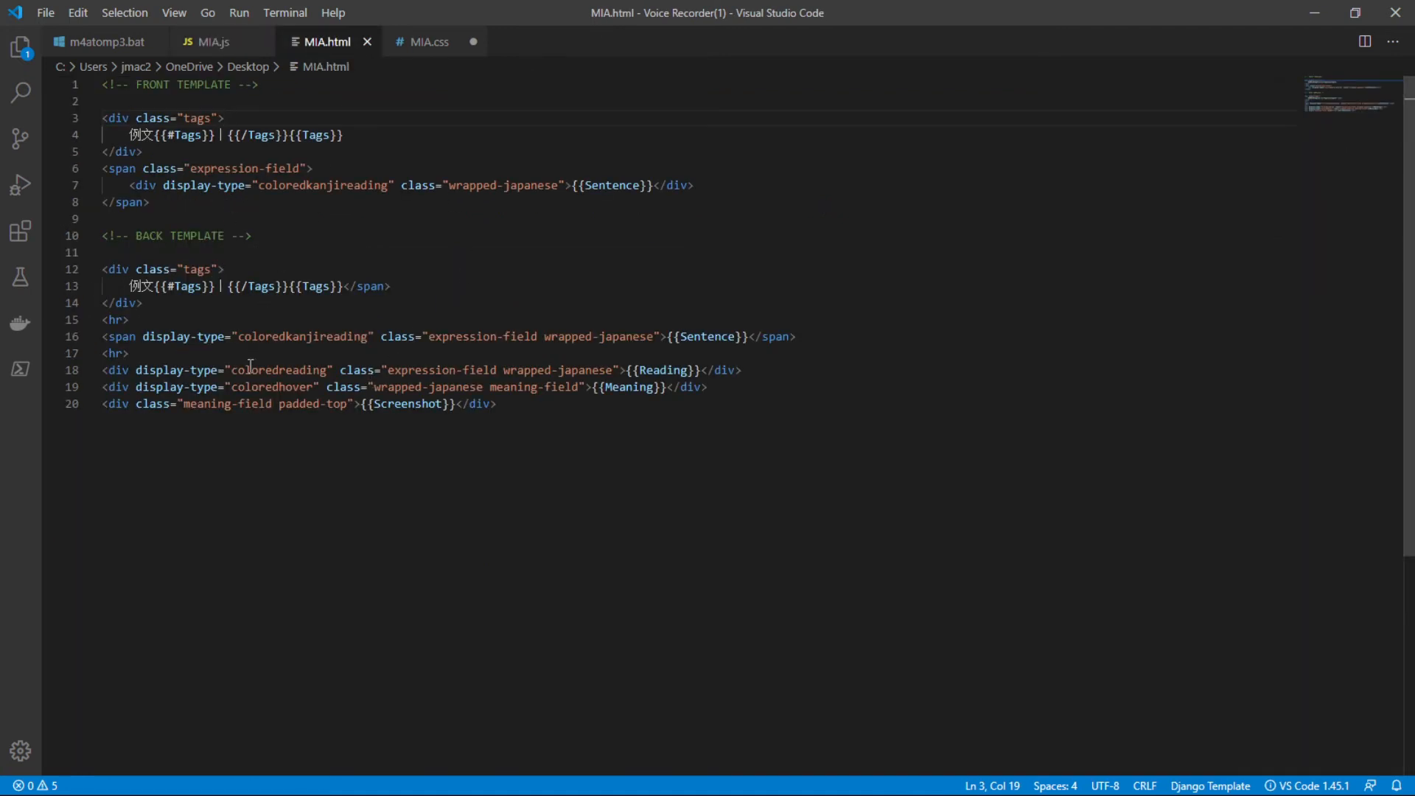
pyautogui.doubleClick(292, 389)
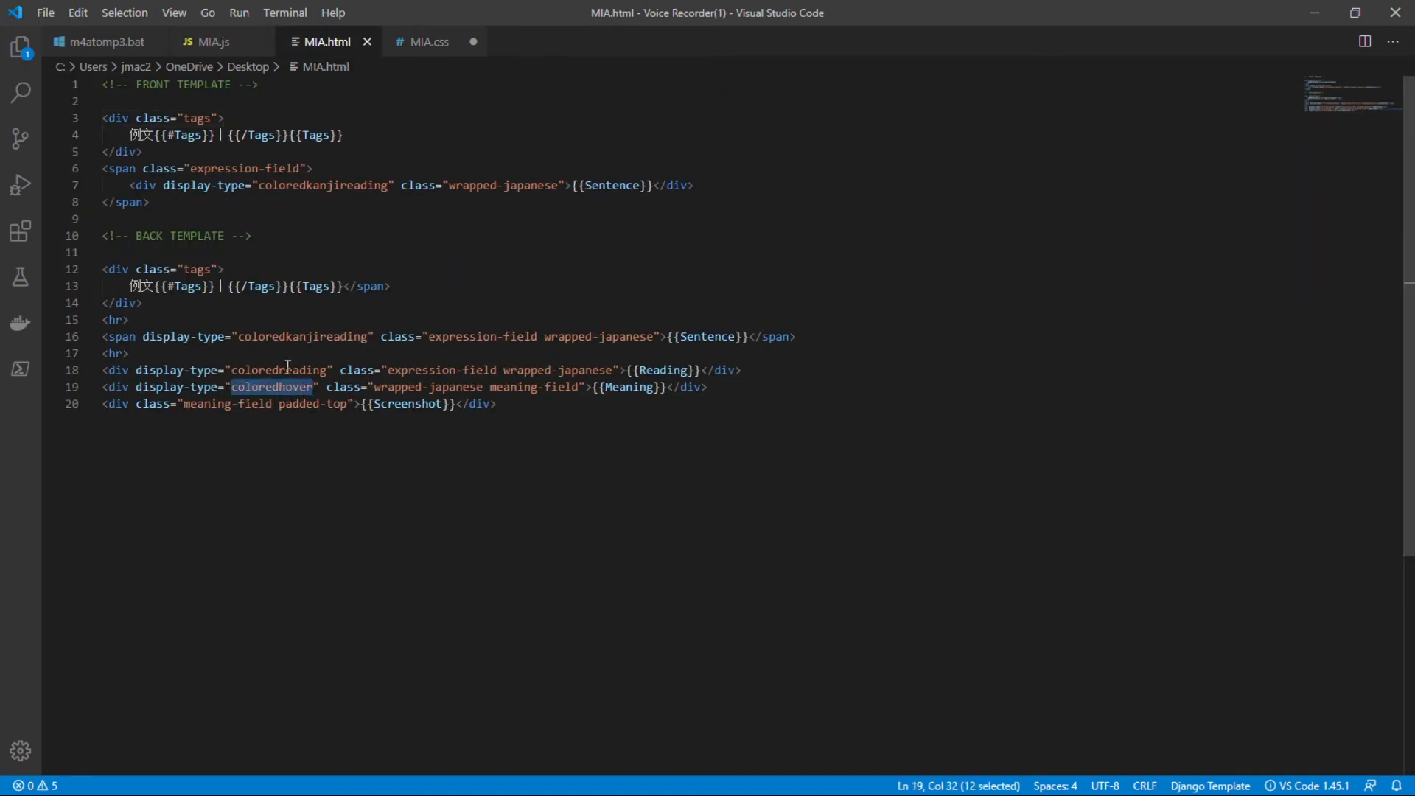
pyautogui.doubleClick(287, 369)
pyautogui.tripleClick(293, 334)
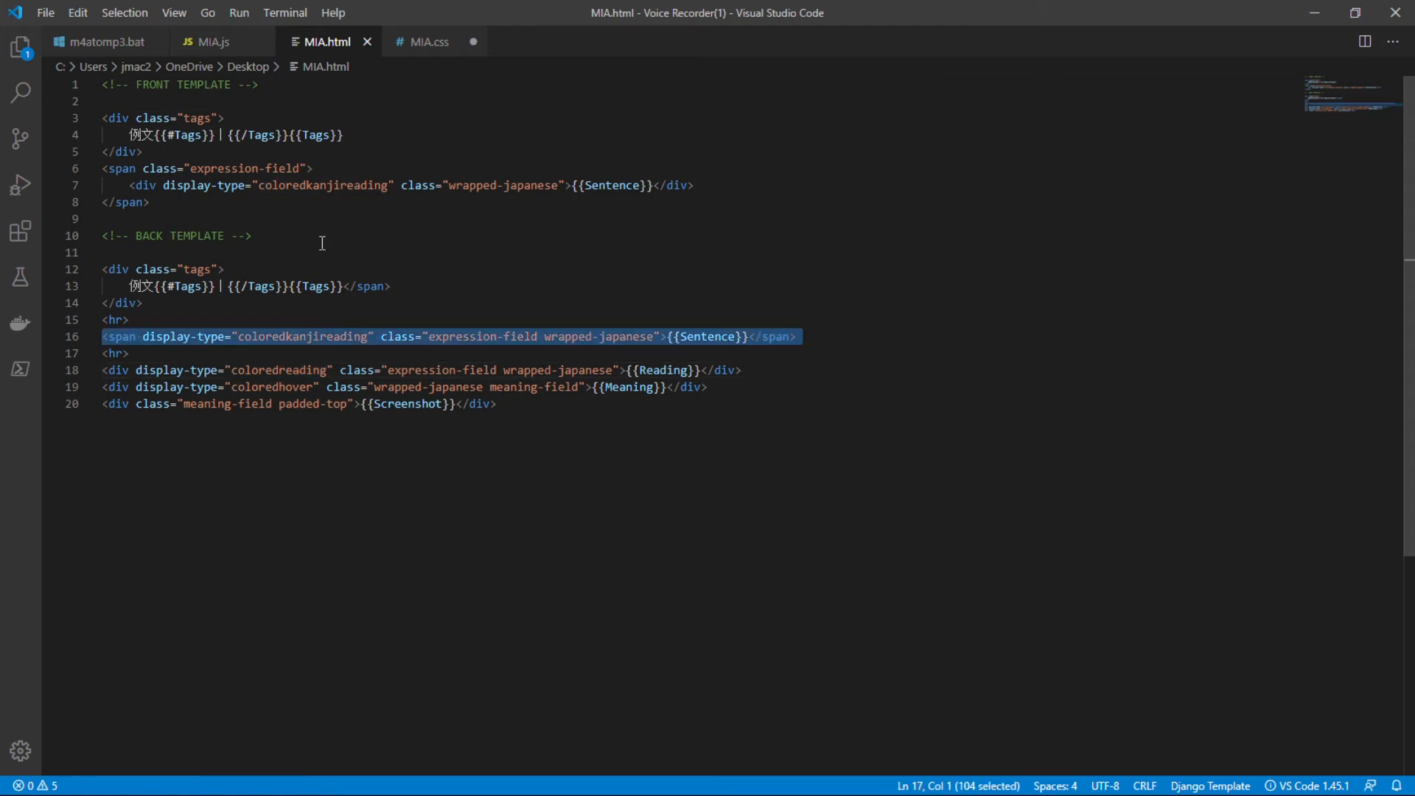
pyautogui.click(212, 41)
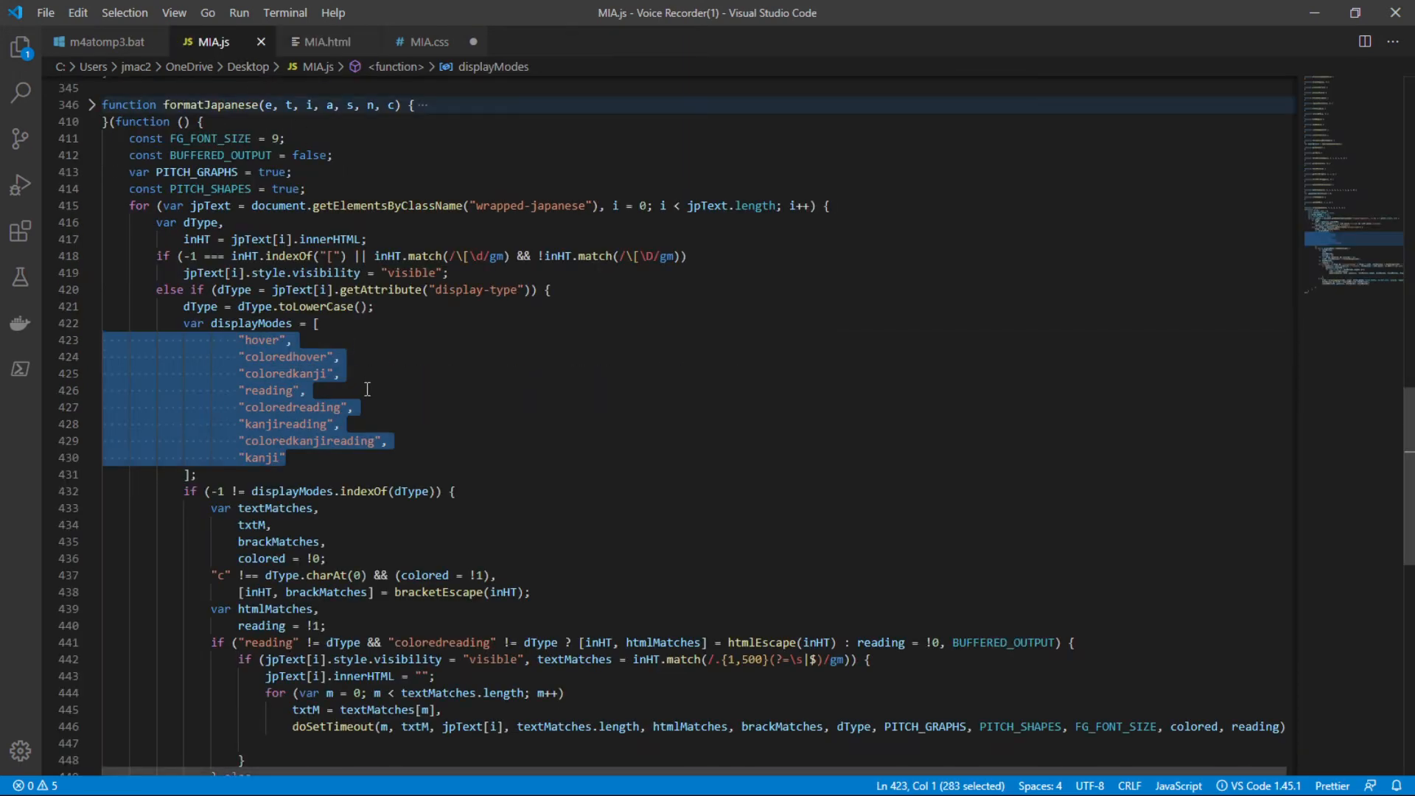
pyautogui.click(348, 324)
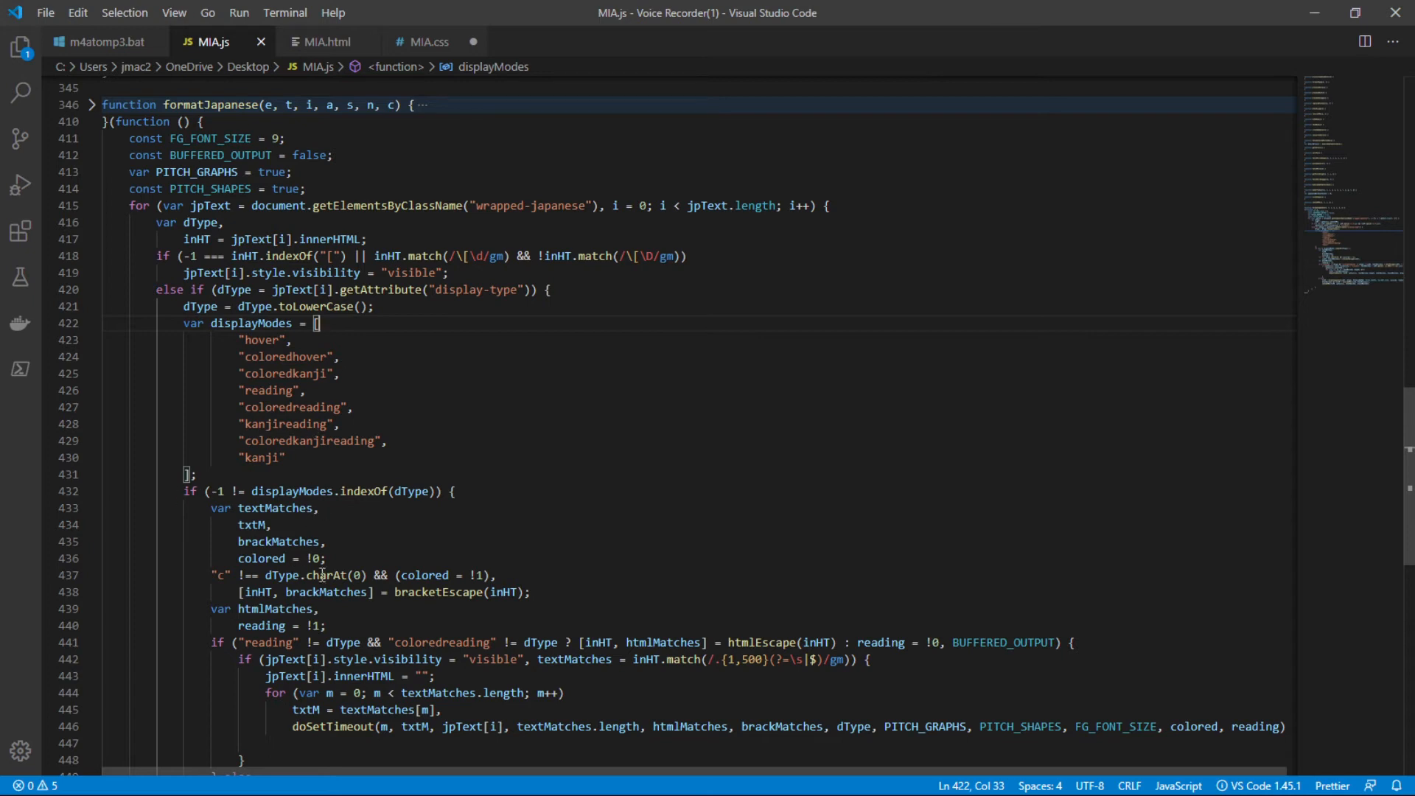
# - Highlight the if condition that sets visibility and textMatches in MIA.js, and examine the textMatches loop beneath it
pyautogui.scroll(-2, 280, 479)
pyautogui.scroll(-2, 238, 539)
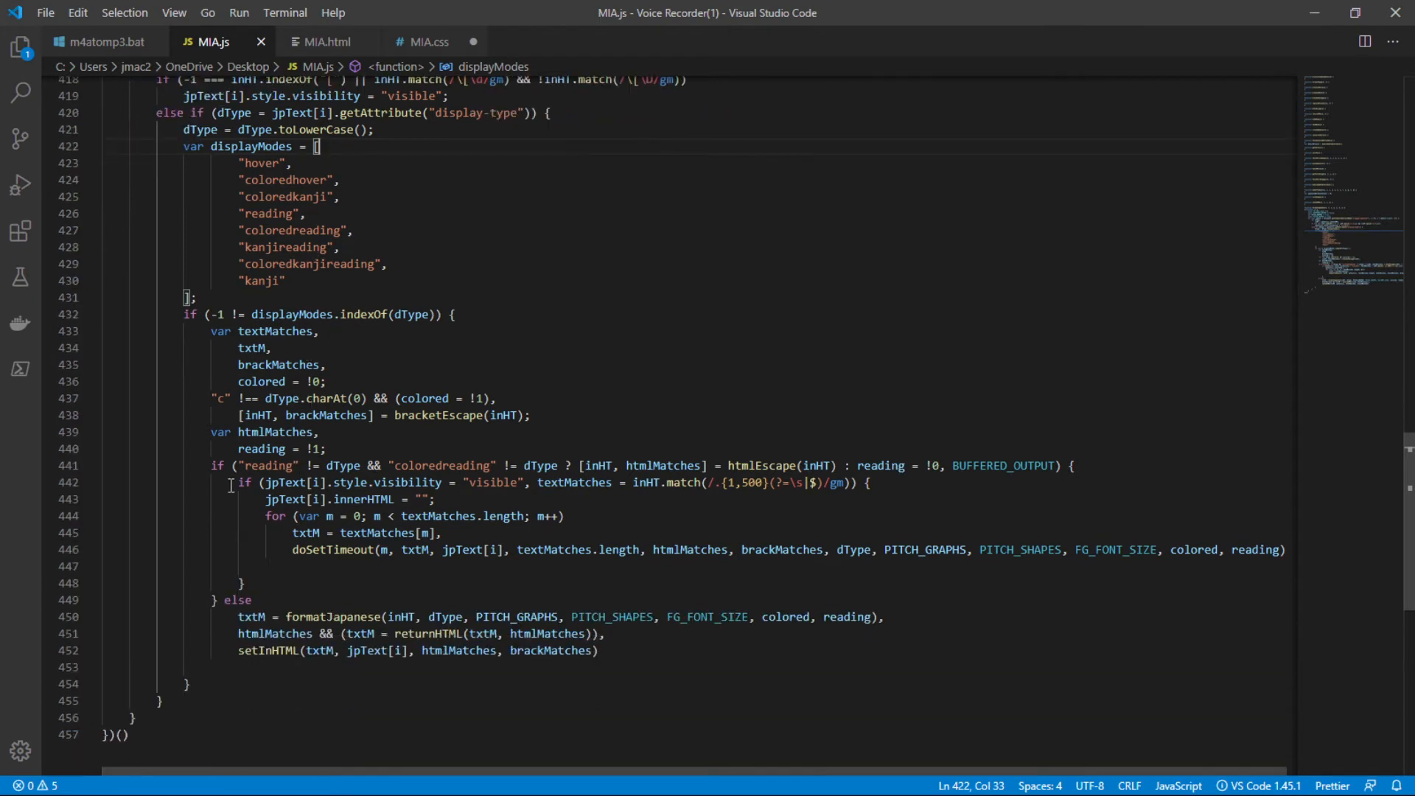
pyautogui.moveTo(898, 483); pyautogui.dragTo(217, 483)
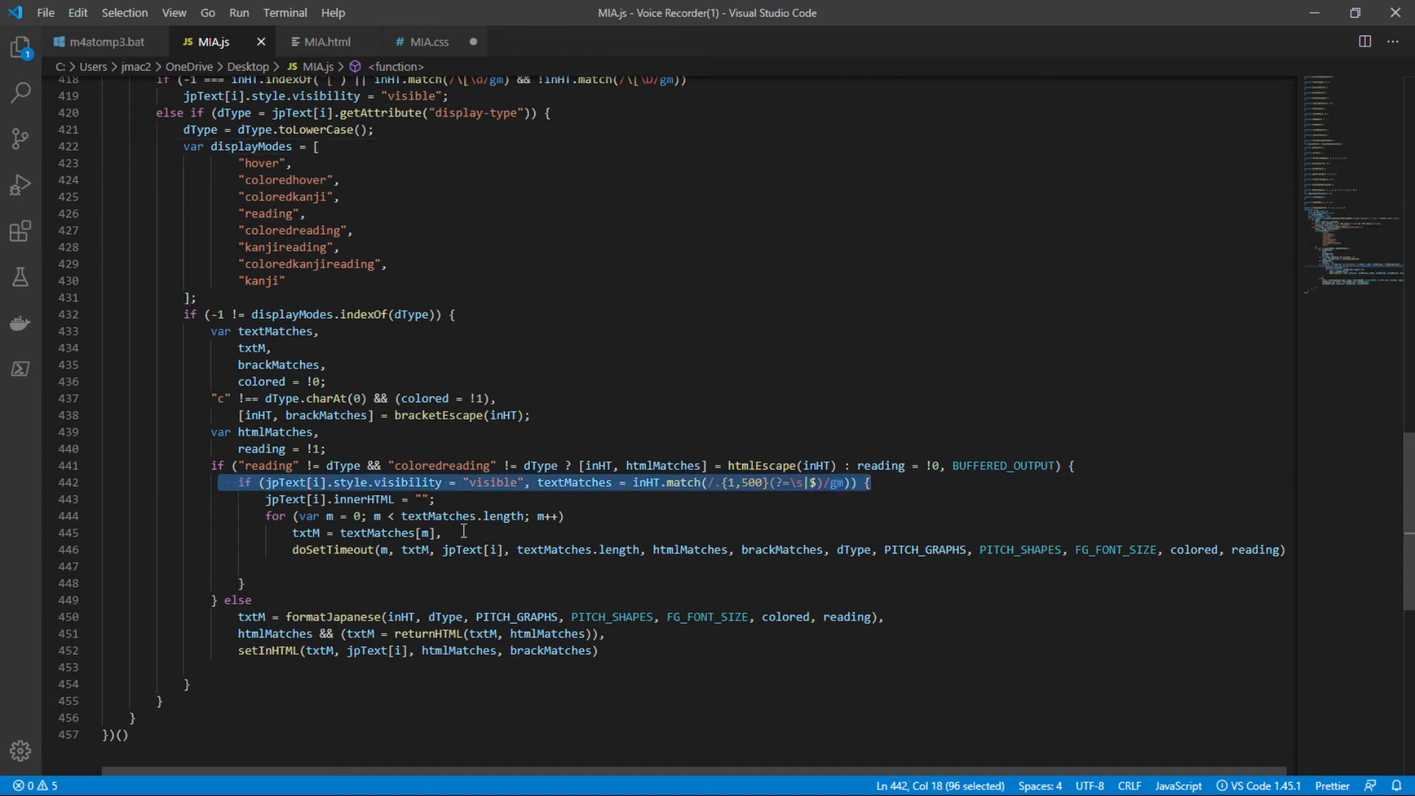
pyautogui.click(661, 499)
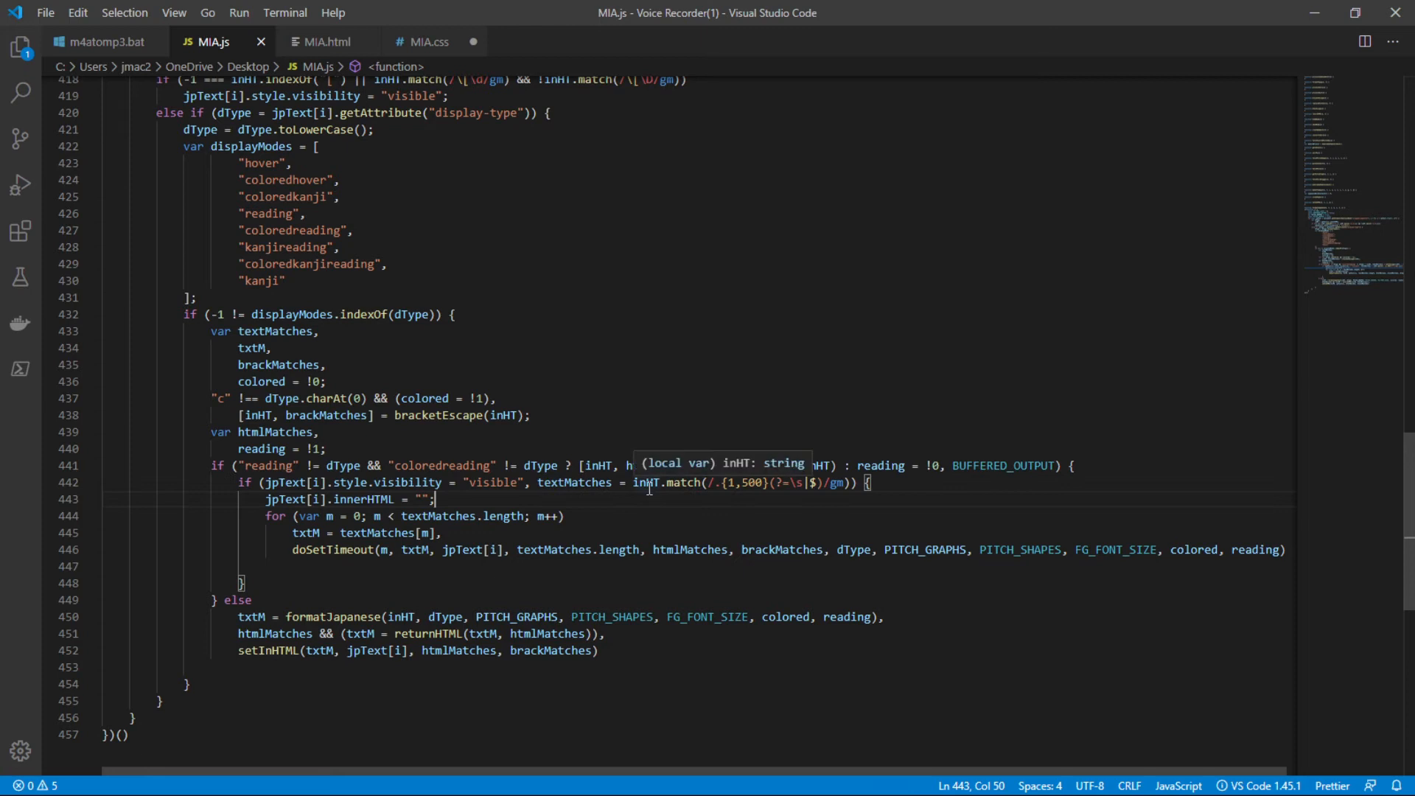
pyautogui.click(641, 516)
pyautogui.click(583, 533)
# - Highlight the formatJapanese assignment in the final else branch and examine the returnHTML and setInHTML calls after it
pyautogui.scroll(-2, 302, 553)
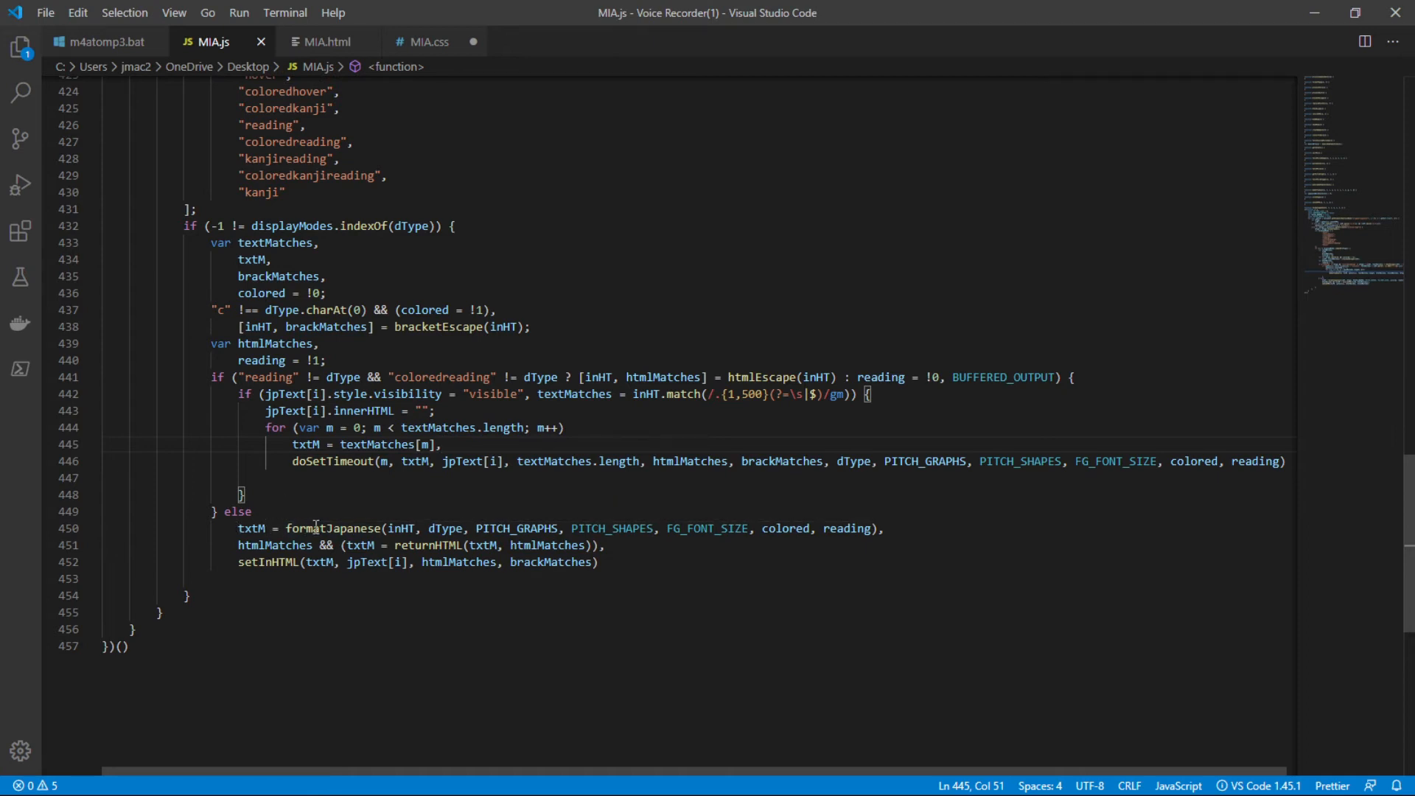
pyautogui.moveTo(884, 529); pyautogui.dragTo(239, 529)
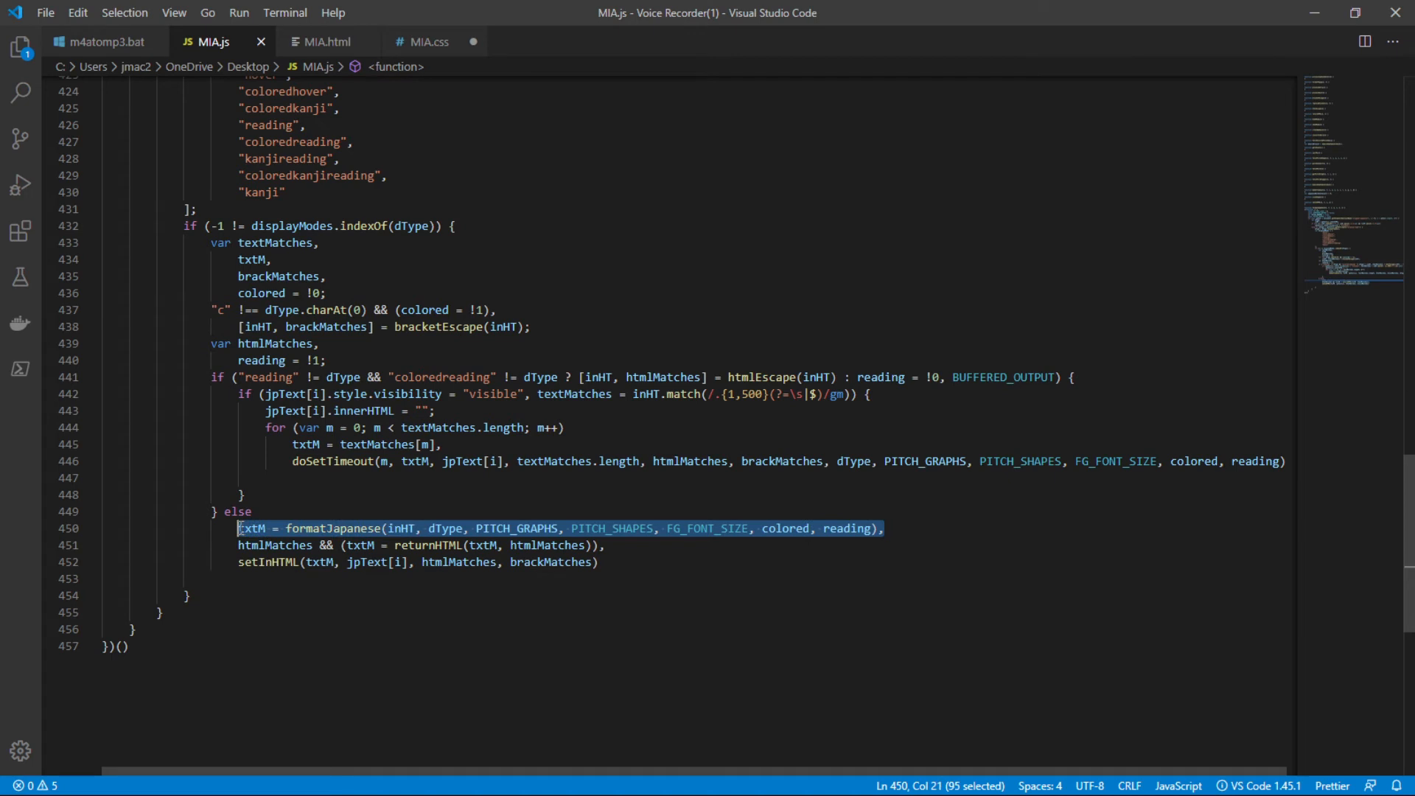
pyautogui.click(660, 546)
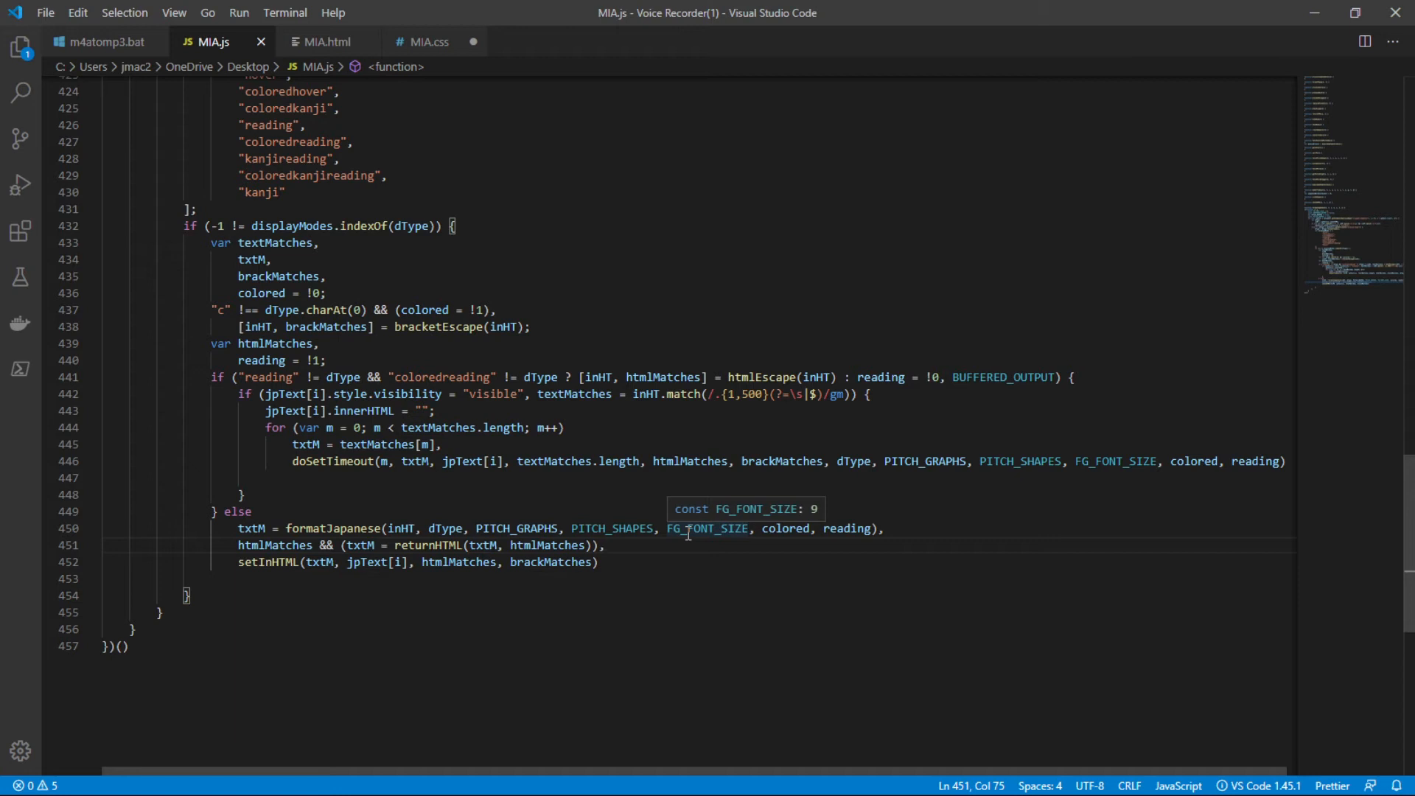
pyautogui.click(619, 561)
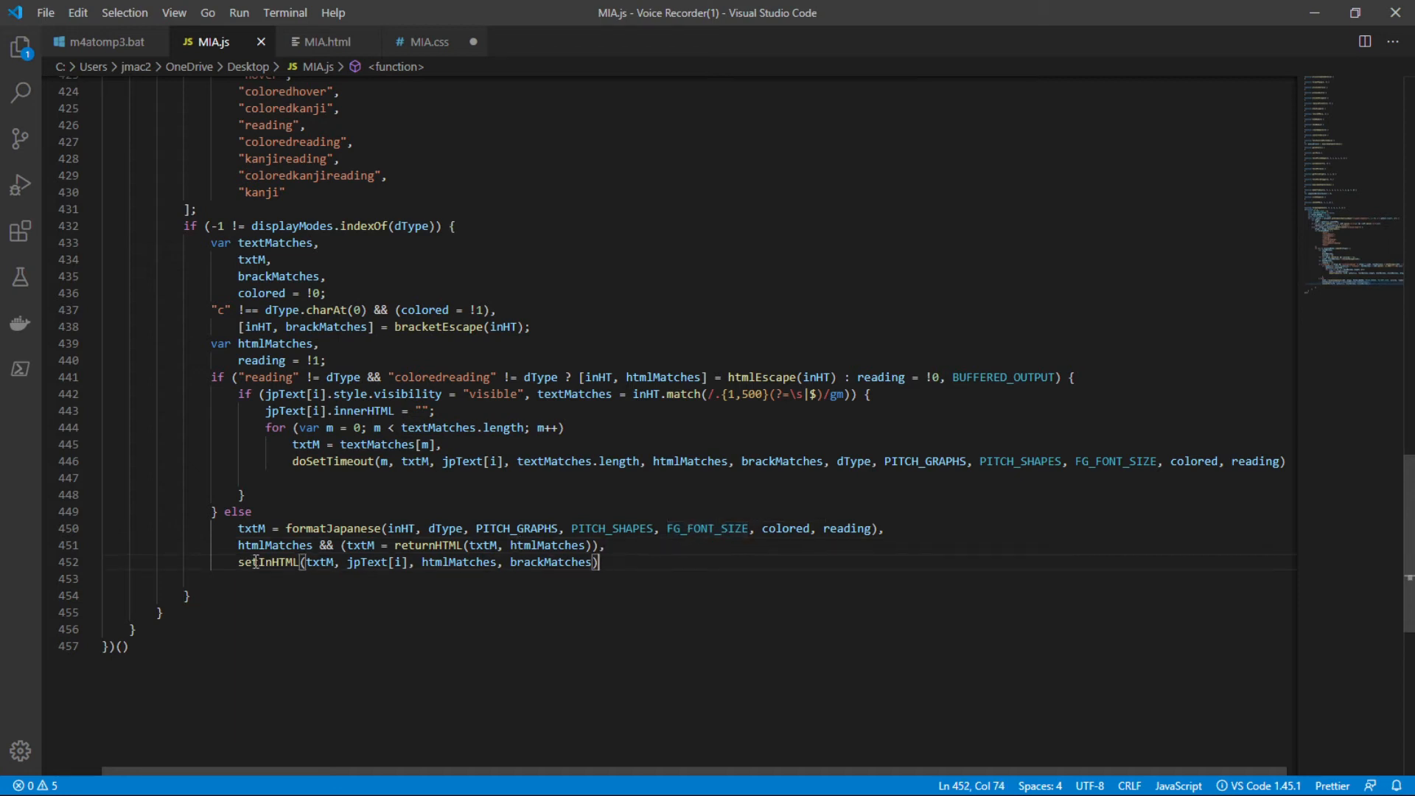
pyautogui.click(253, 562)
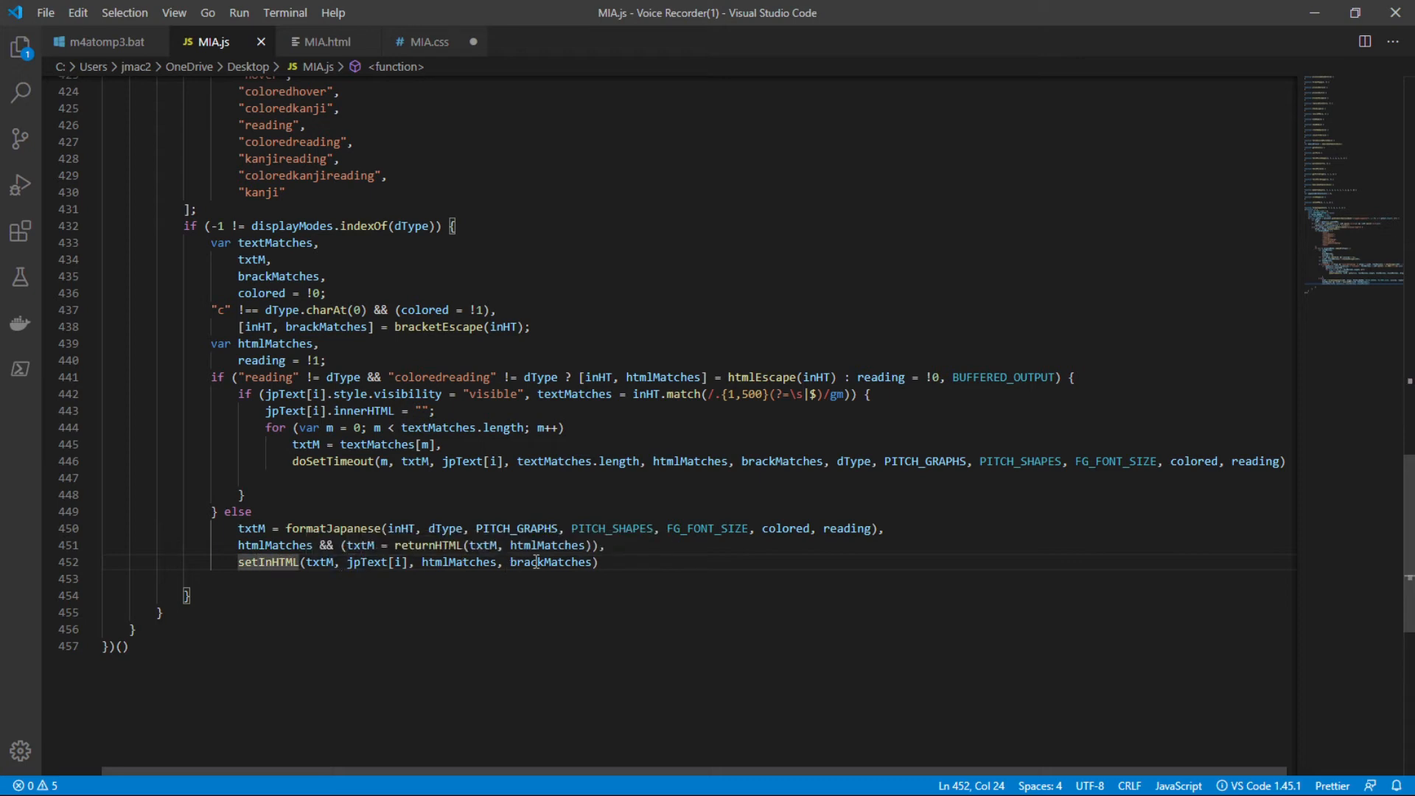
# - Look through the collapsed helper functions above setInHTML and highlight mobileAndTabletcheck in the mobileBrowser declaration
pyautogui.scroll(15, 536, 562)
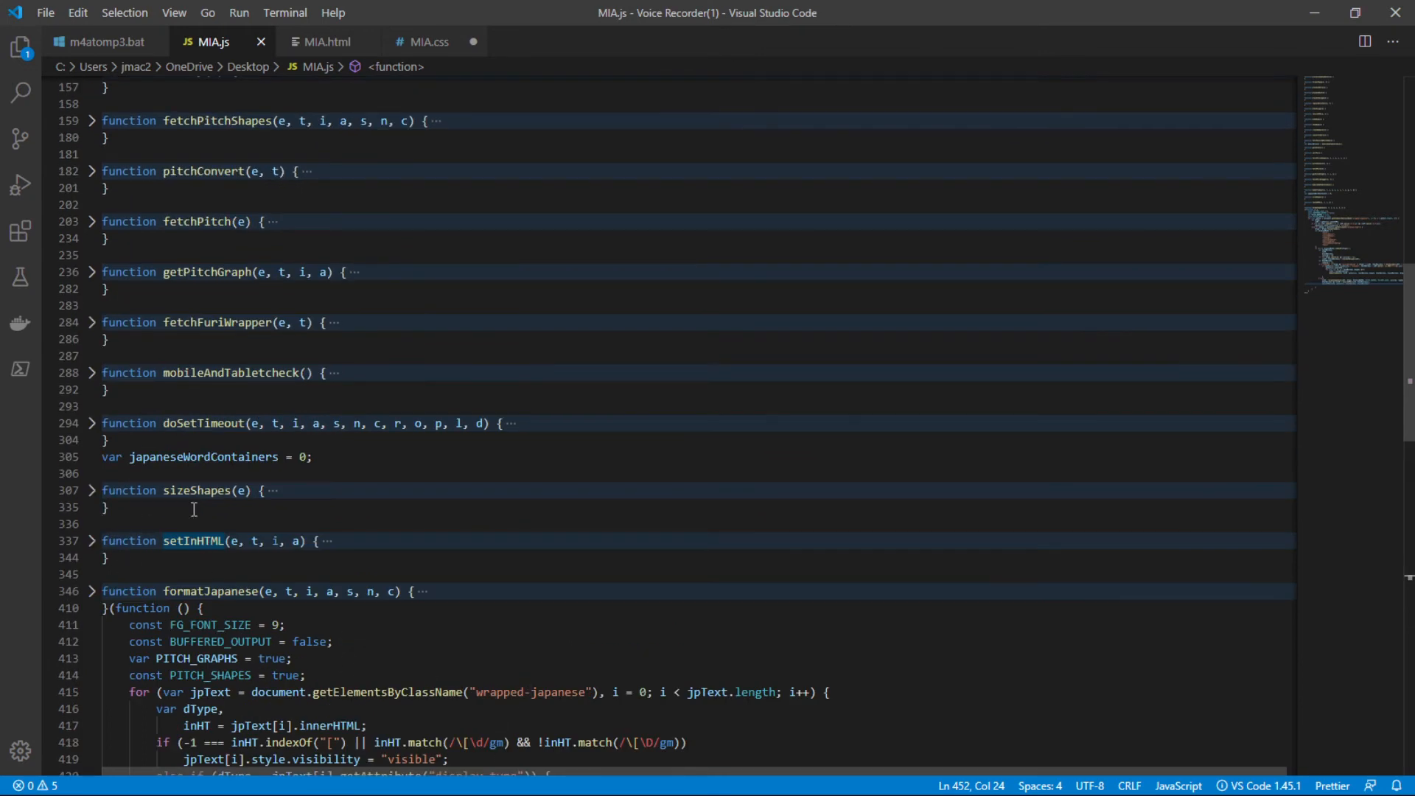
pyautogui.scroll(10, 145, 537)
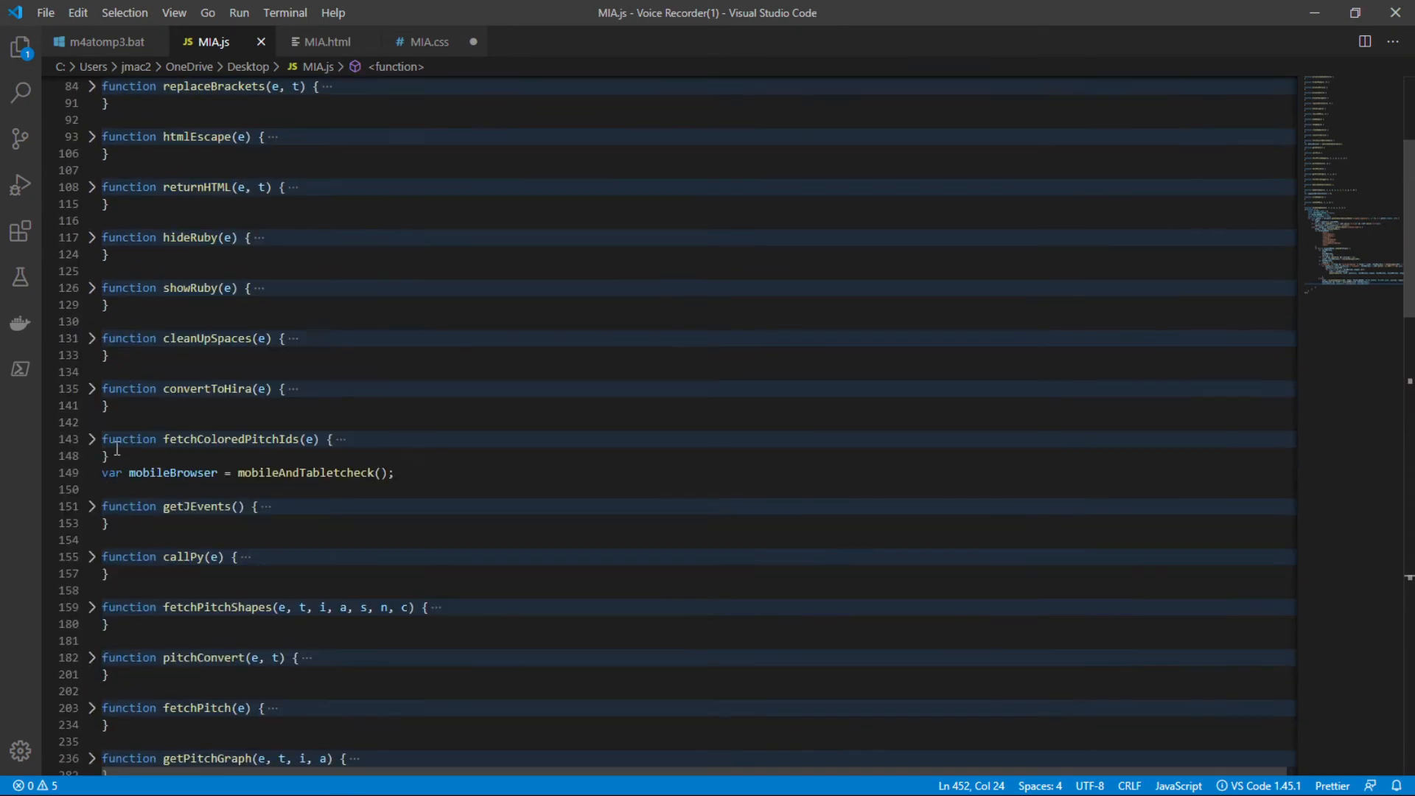
pyautogui.scroll(3, 118, 453)
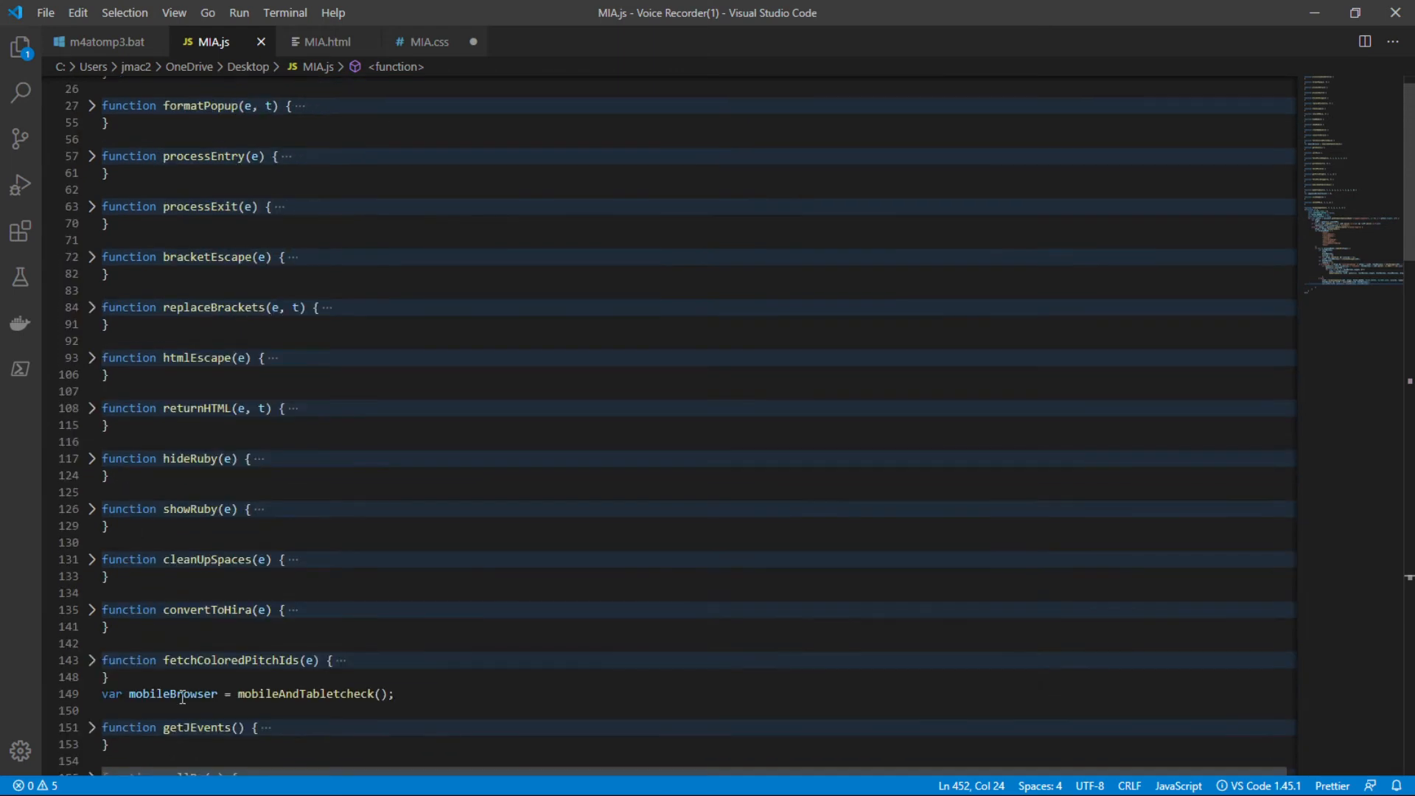
pyautogui.doubleClick(273, 693)
pyautogui.scroll(1, 192, 553)
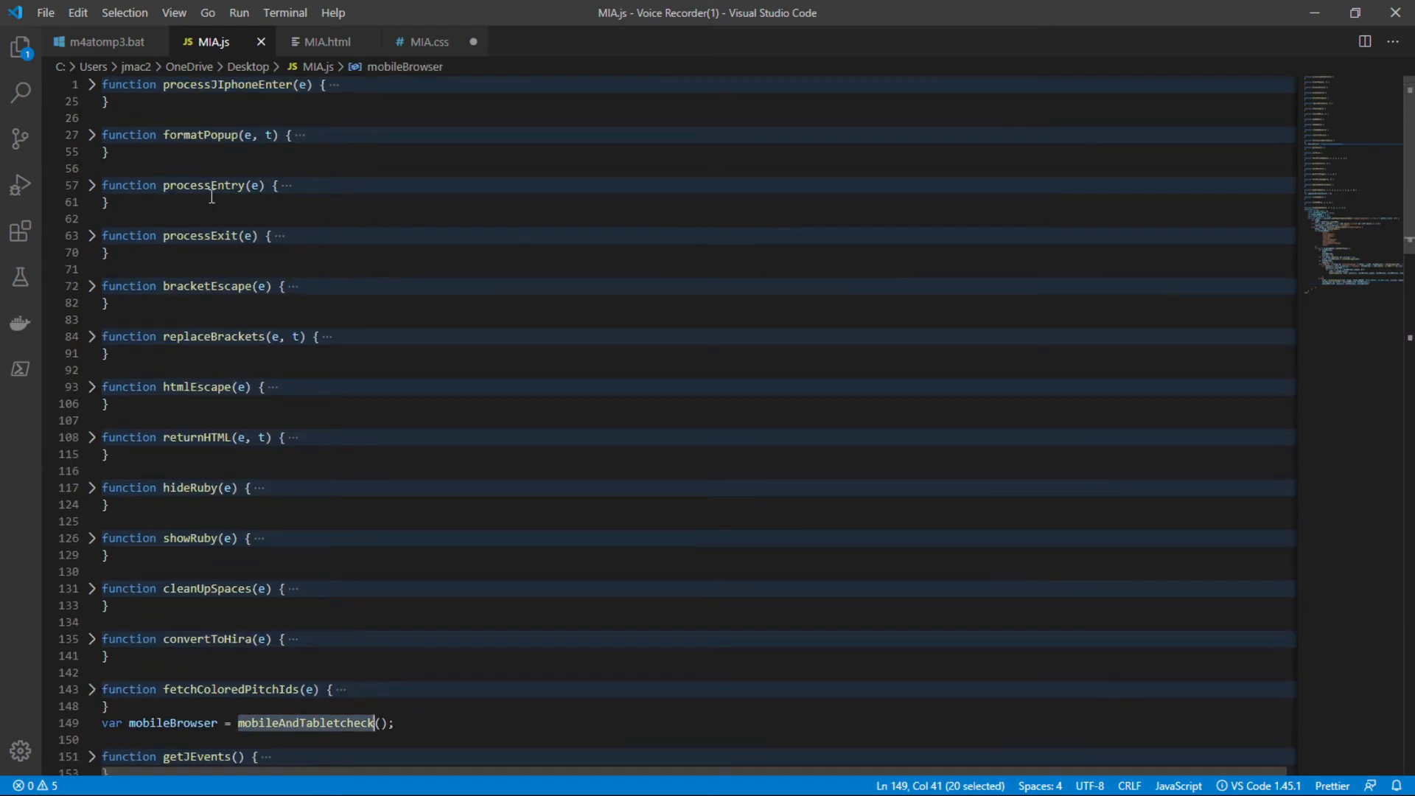
# - Examine the collapsed functions from formatPopup to doSetTimeout and highlight the japaneseWordContainers variable
pyautogui.click(230, 135)
pyautogui.scroll(-13, 203, 164)
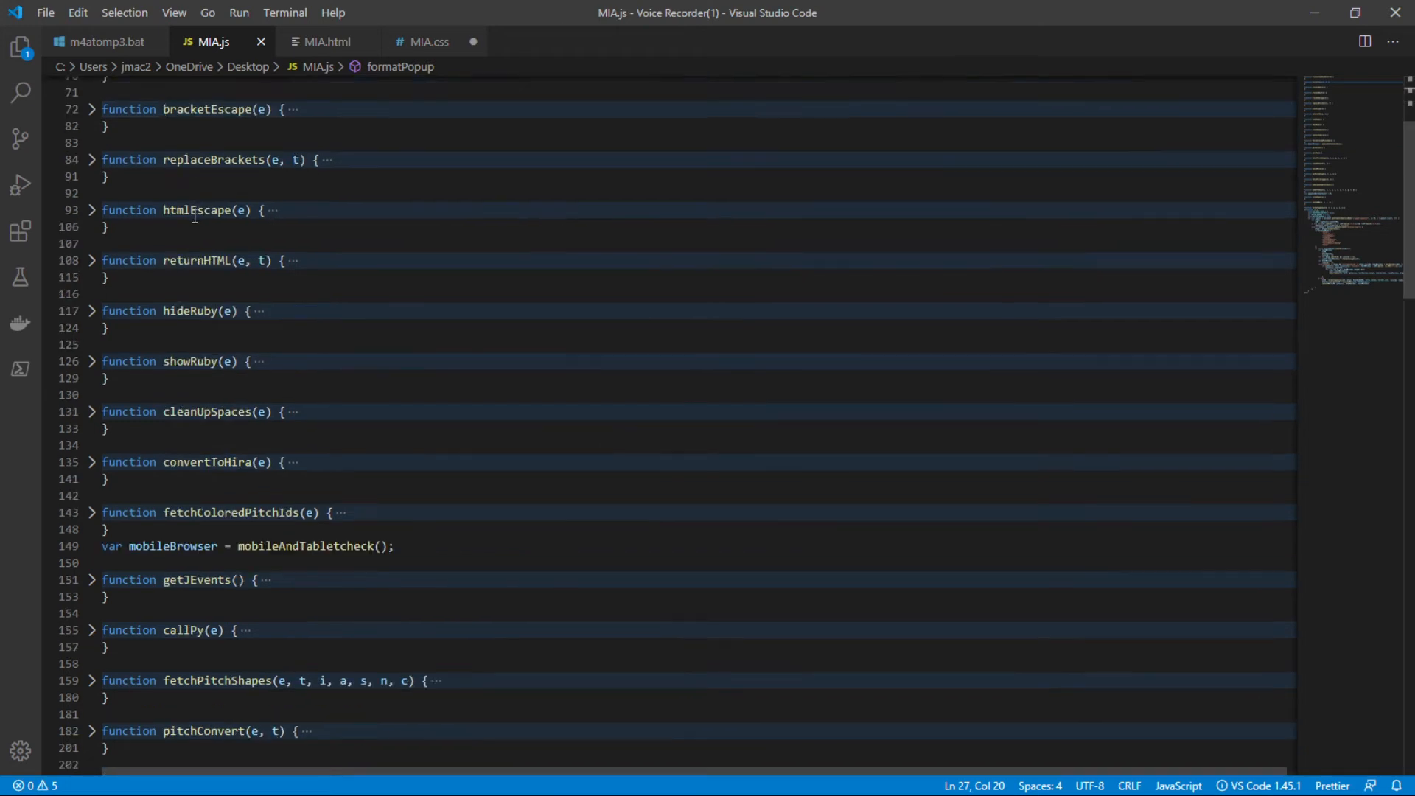
pyautogui.scroll(-2, 193, 243)
pyautogui.doubleClick(220, 484)
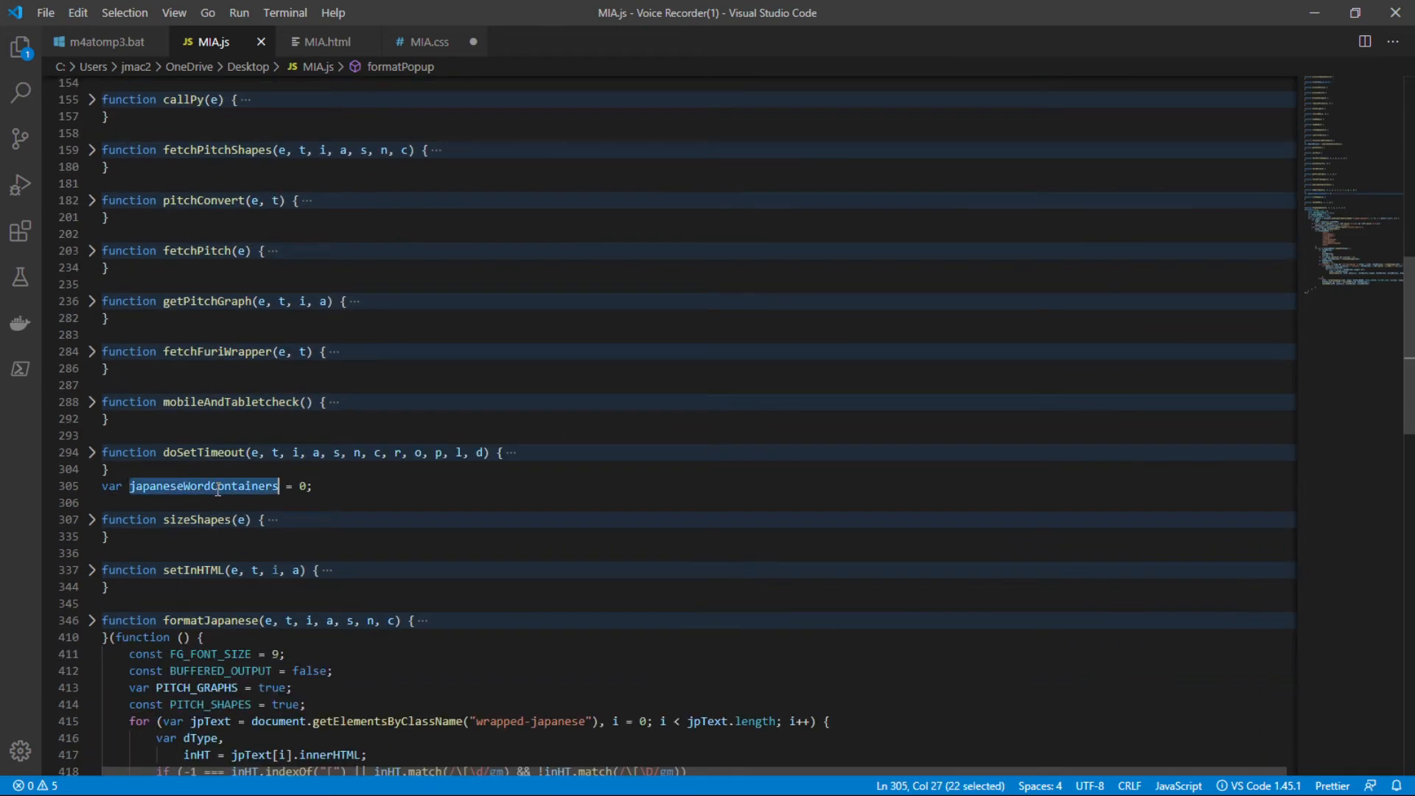
pyautogui.click(156, 451)
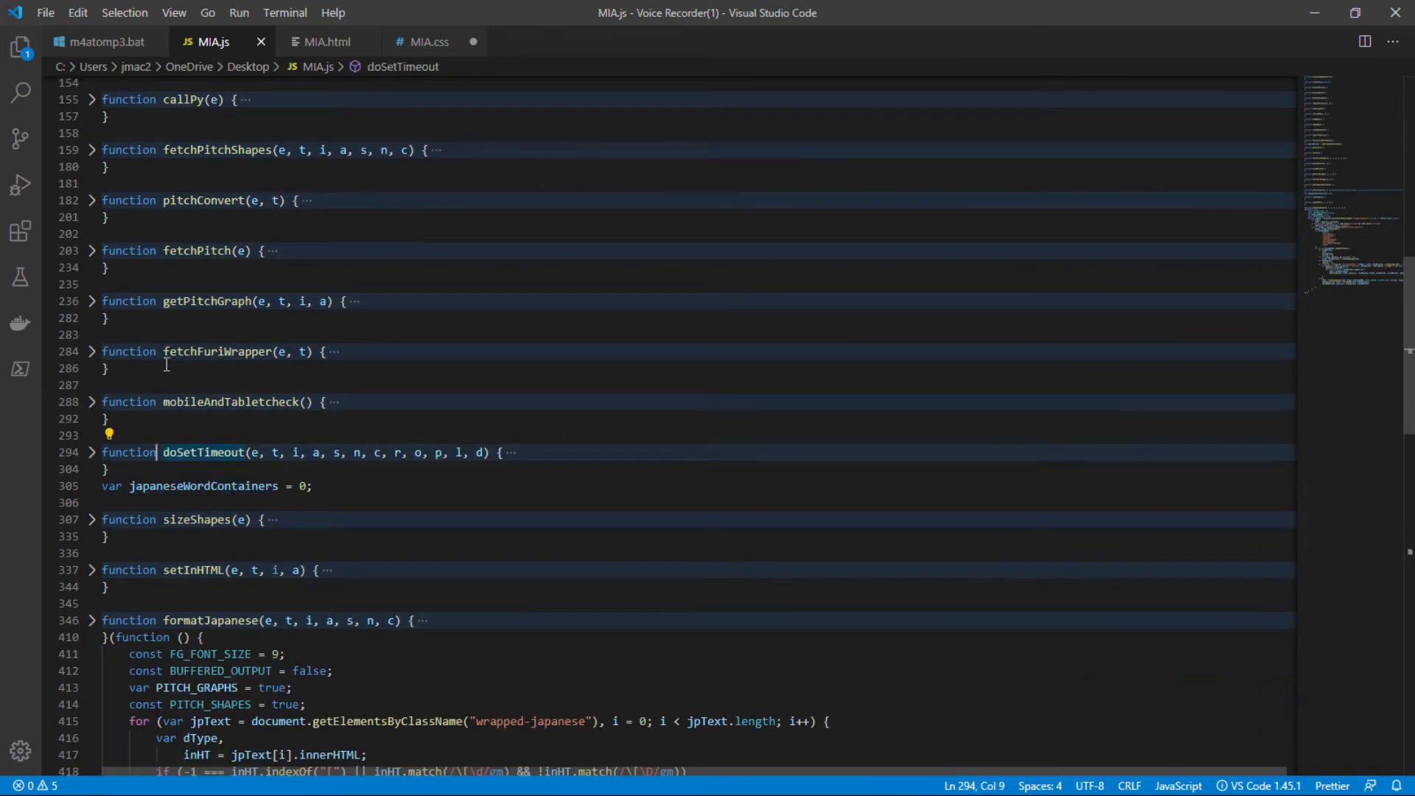
# - Expand the hideRuby and htmlEscape functions one after the other to examine their code, collapsing each again
pyautogui.scroll(8, 151, 389)
pyautogui.scroll(10, 149, 397)
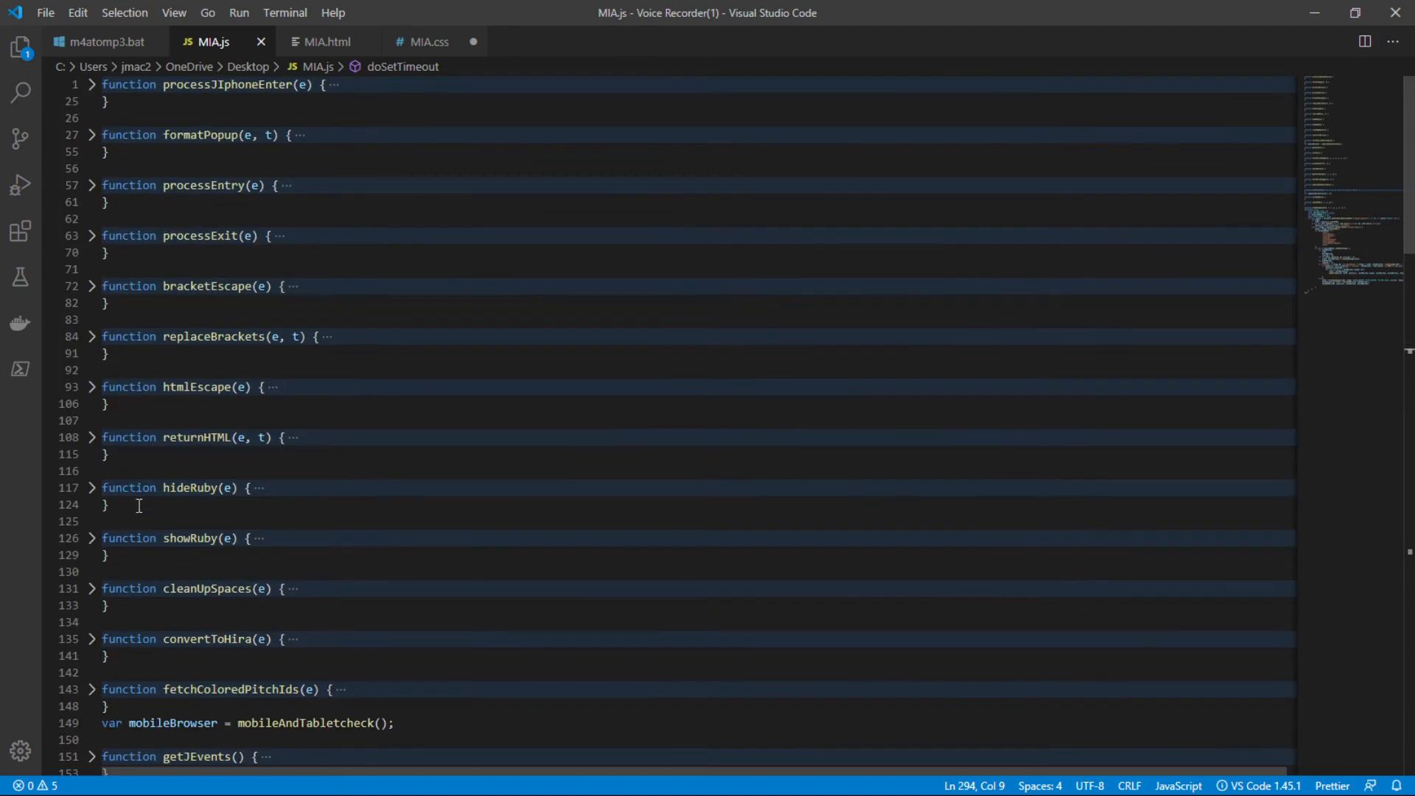
pyautogui.click(92, 488)
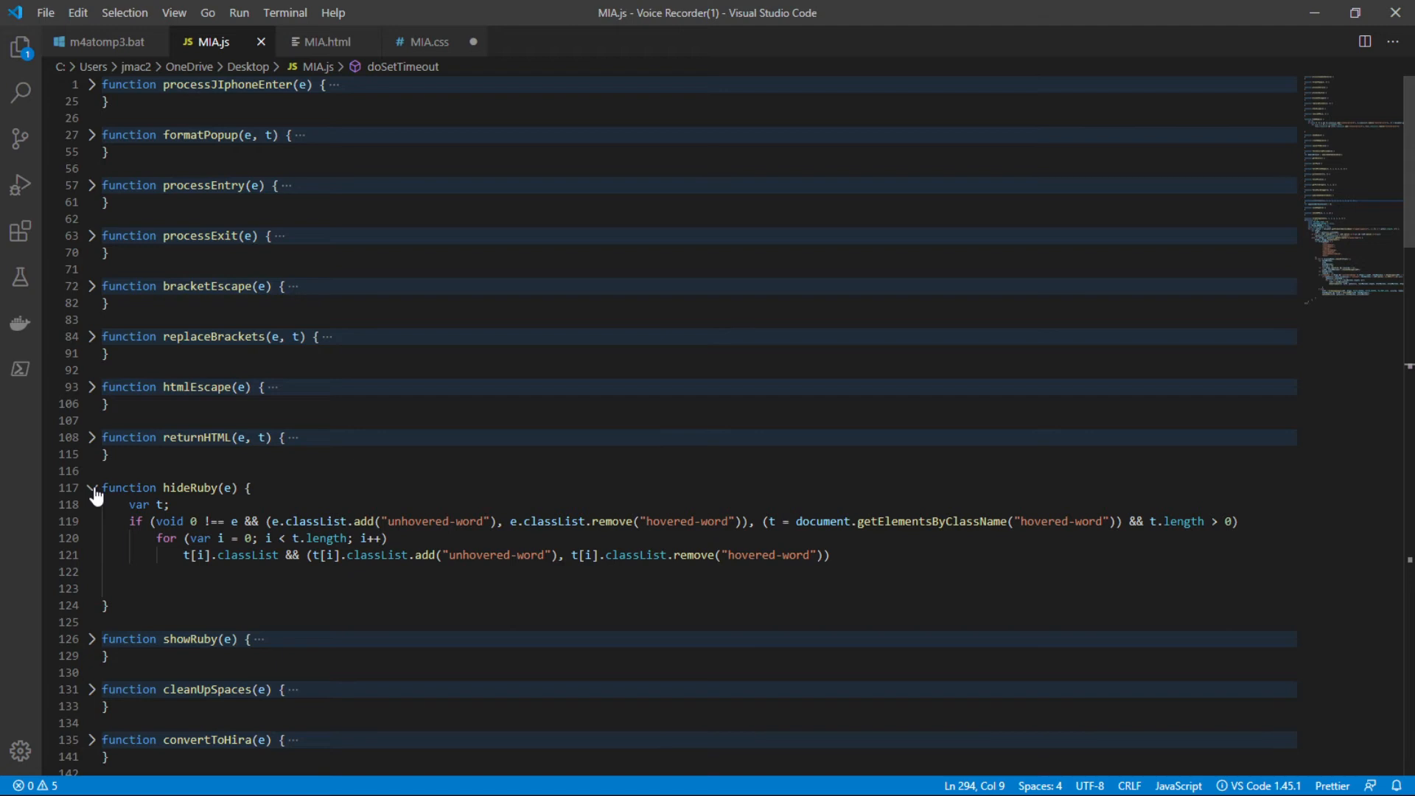
pyautogui.click(92, 488)
pyautogui.click(92, 387)
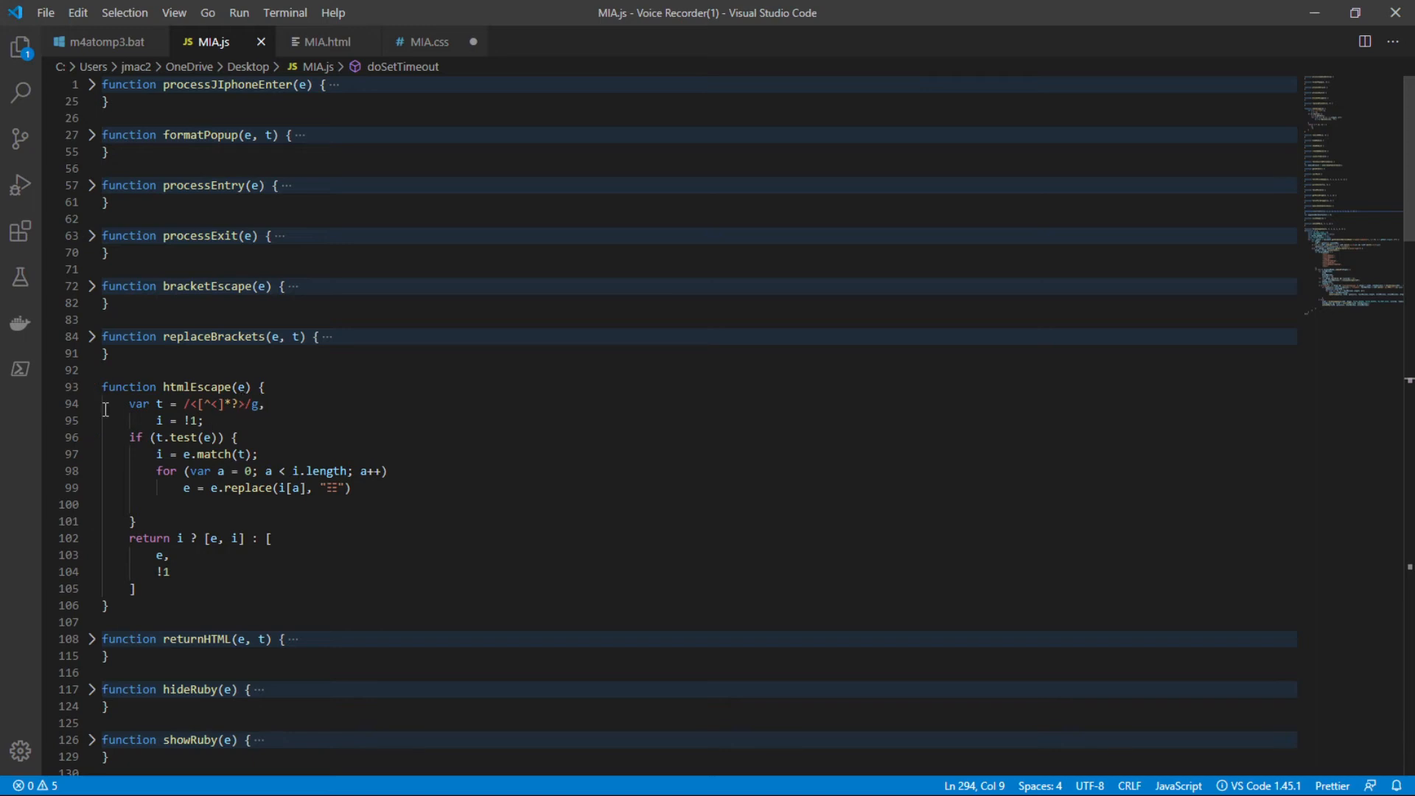
pyautogui.click(92, 387)
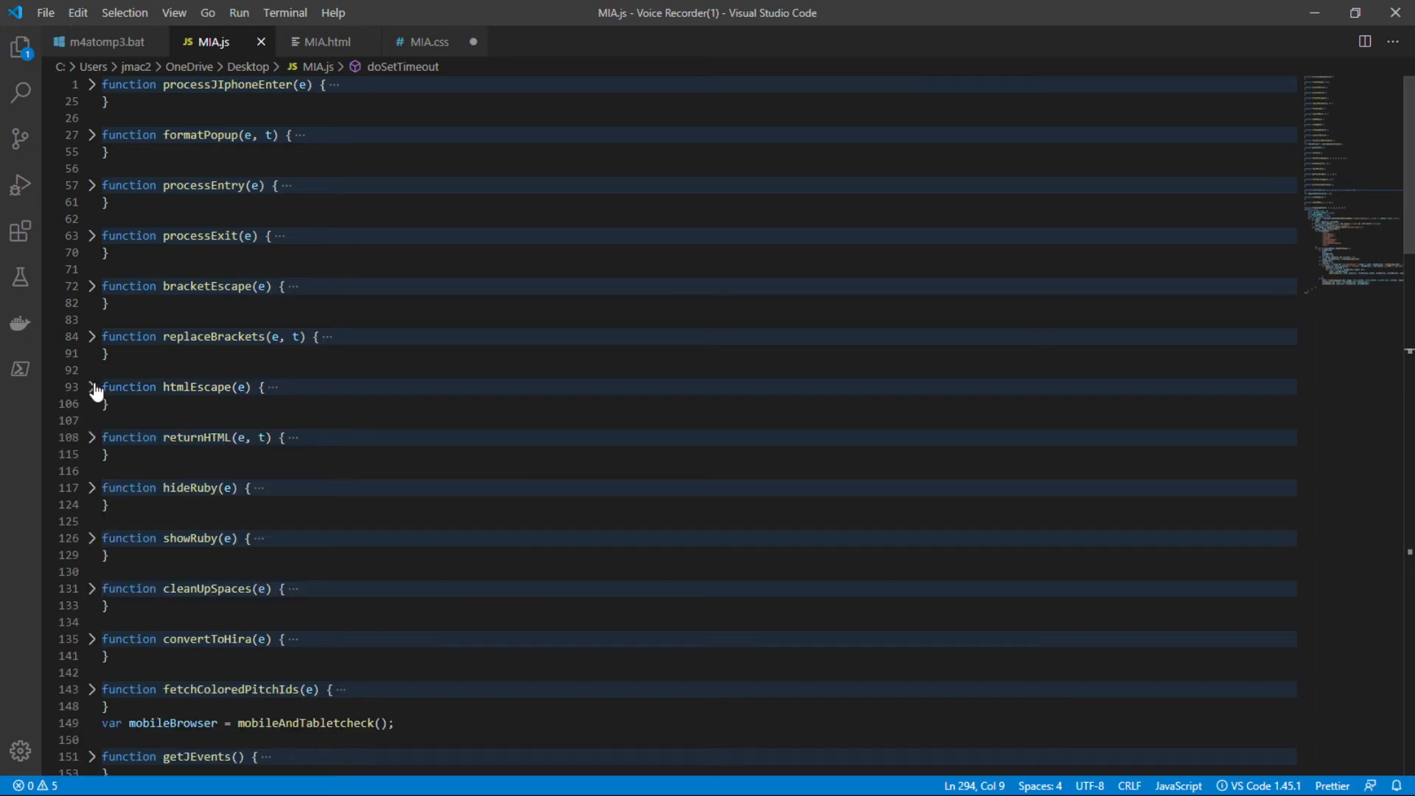
# - Expand the replaceBrackets and bracketEscape functions to examine their replacement loops, and collapse both again
pyautogui.click(93, 336)
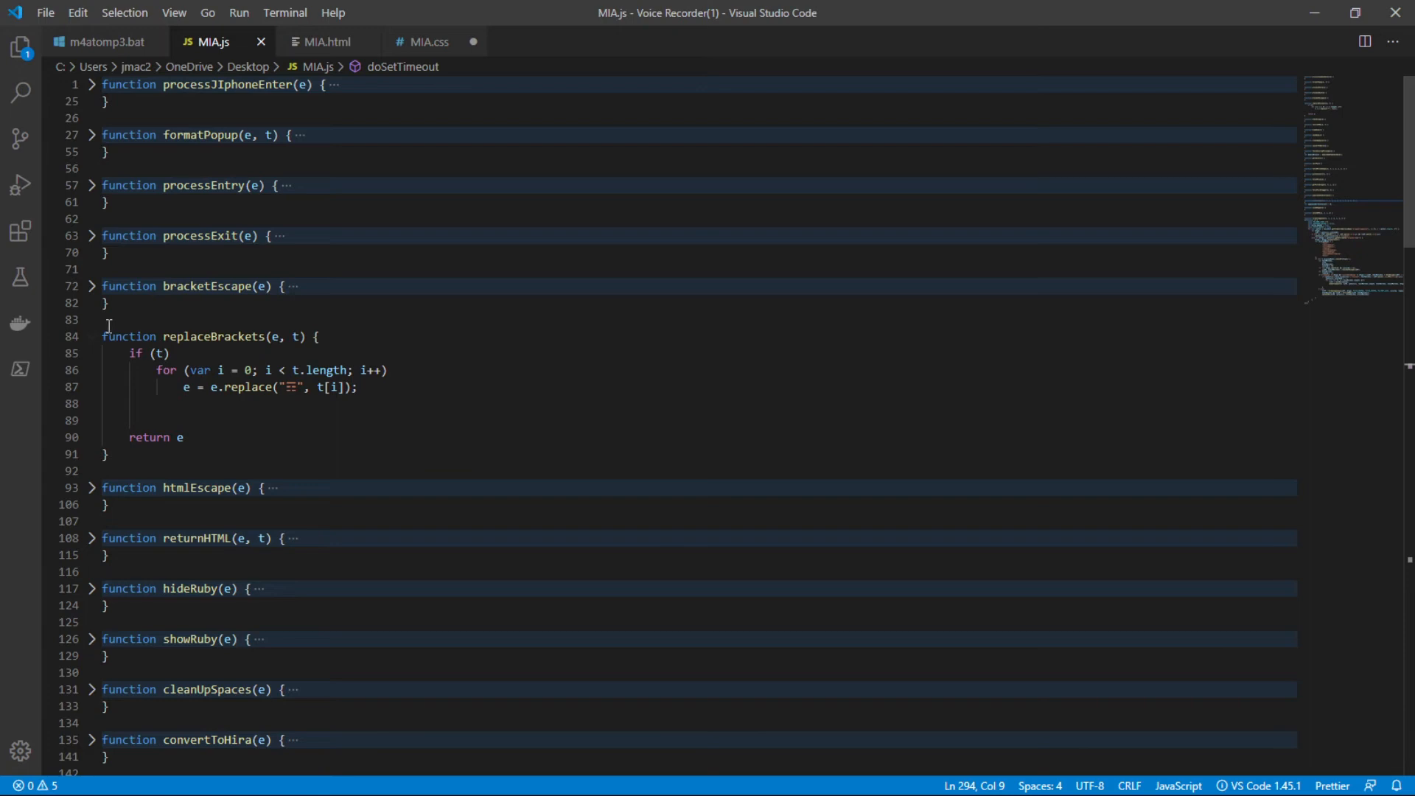
pyautogui.click(90, 286)
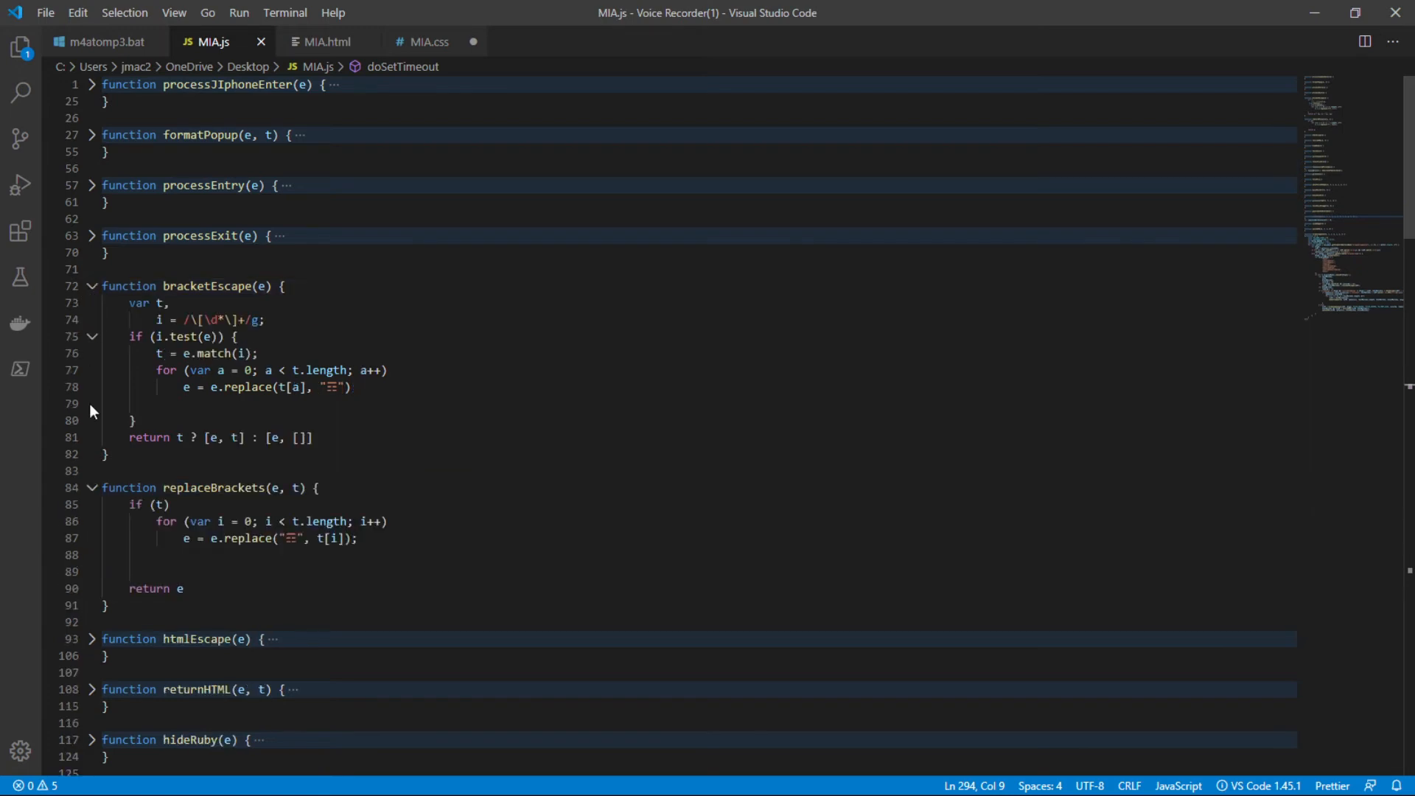
pyautogui.click(92, 488)
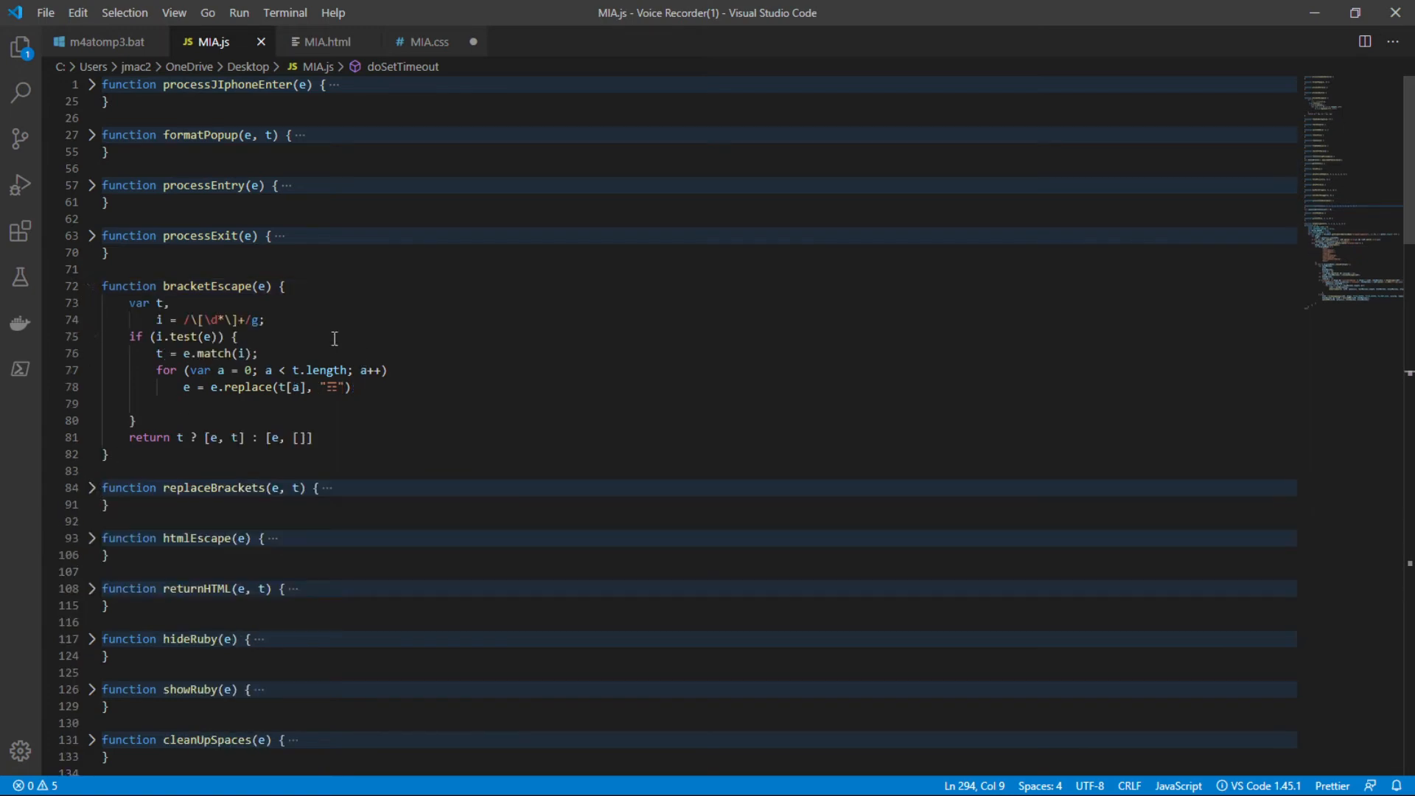
pyautogui.click(92, 287)
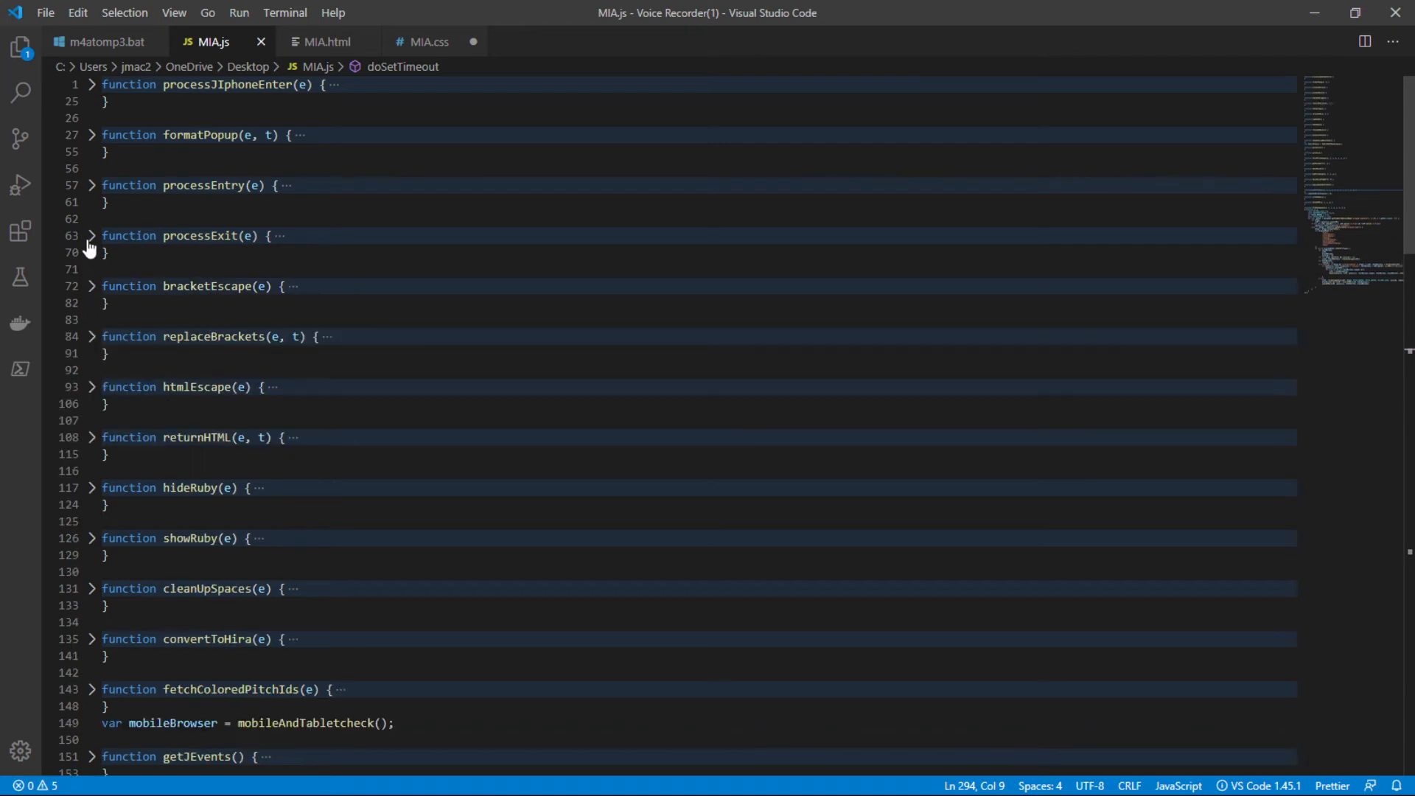
# - Expand the processExit function, examine the line resetting the popup's display, left and top styles, and collapse it again
pyautogui.click(92, 237)
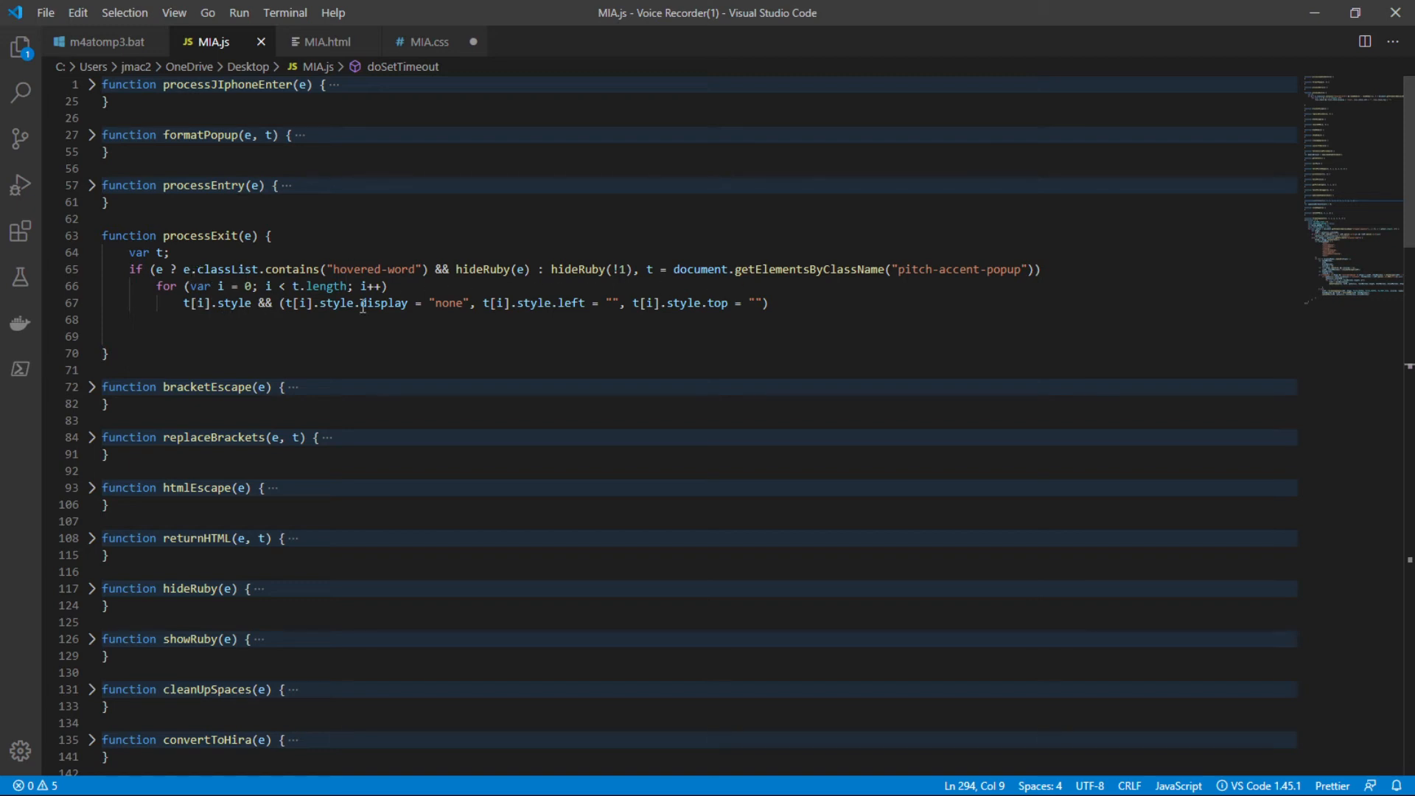
pyautogui.click(771, 303)
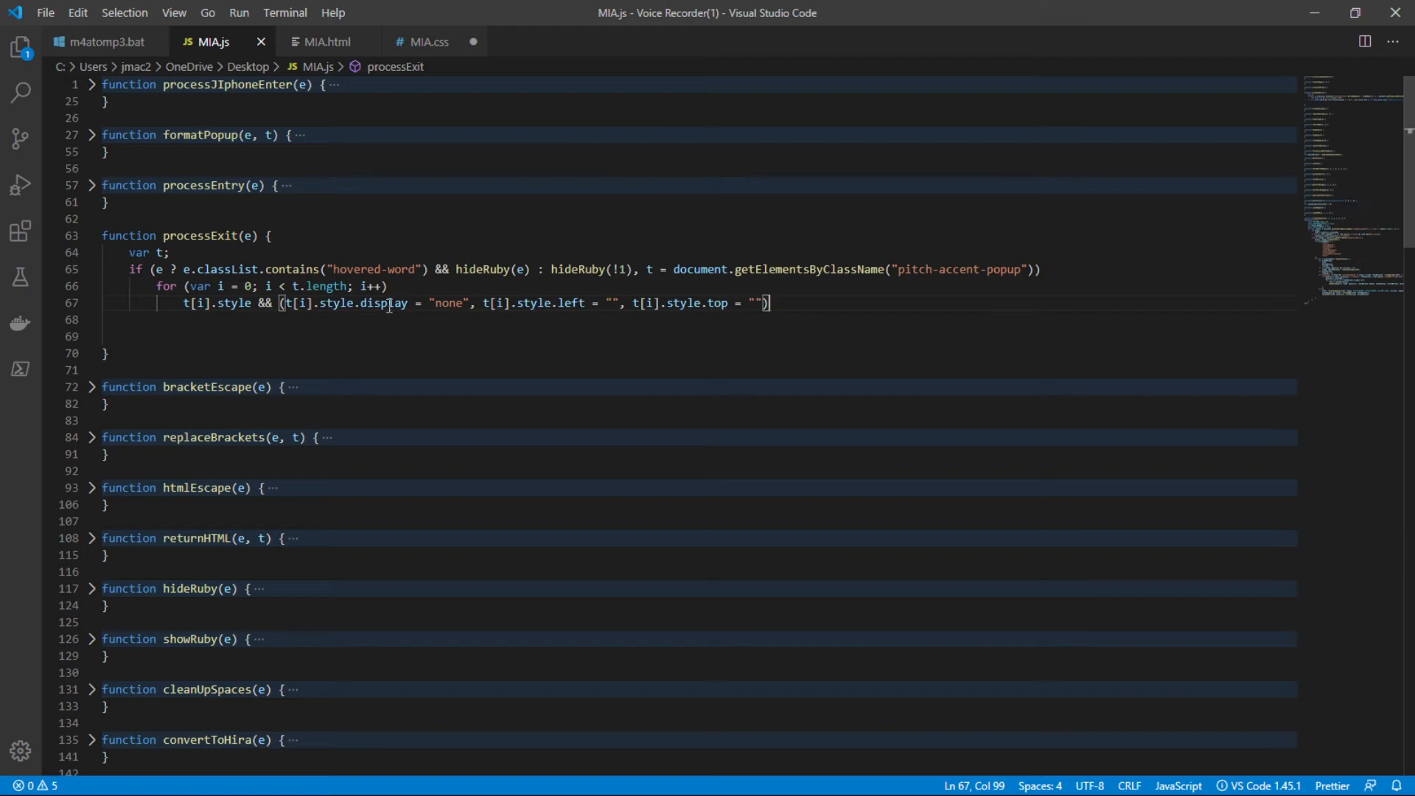
pyautogui.click(93, 237)
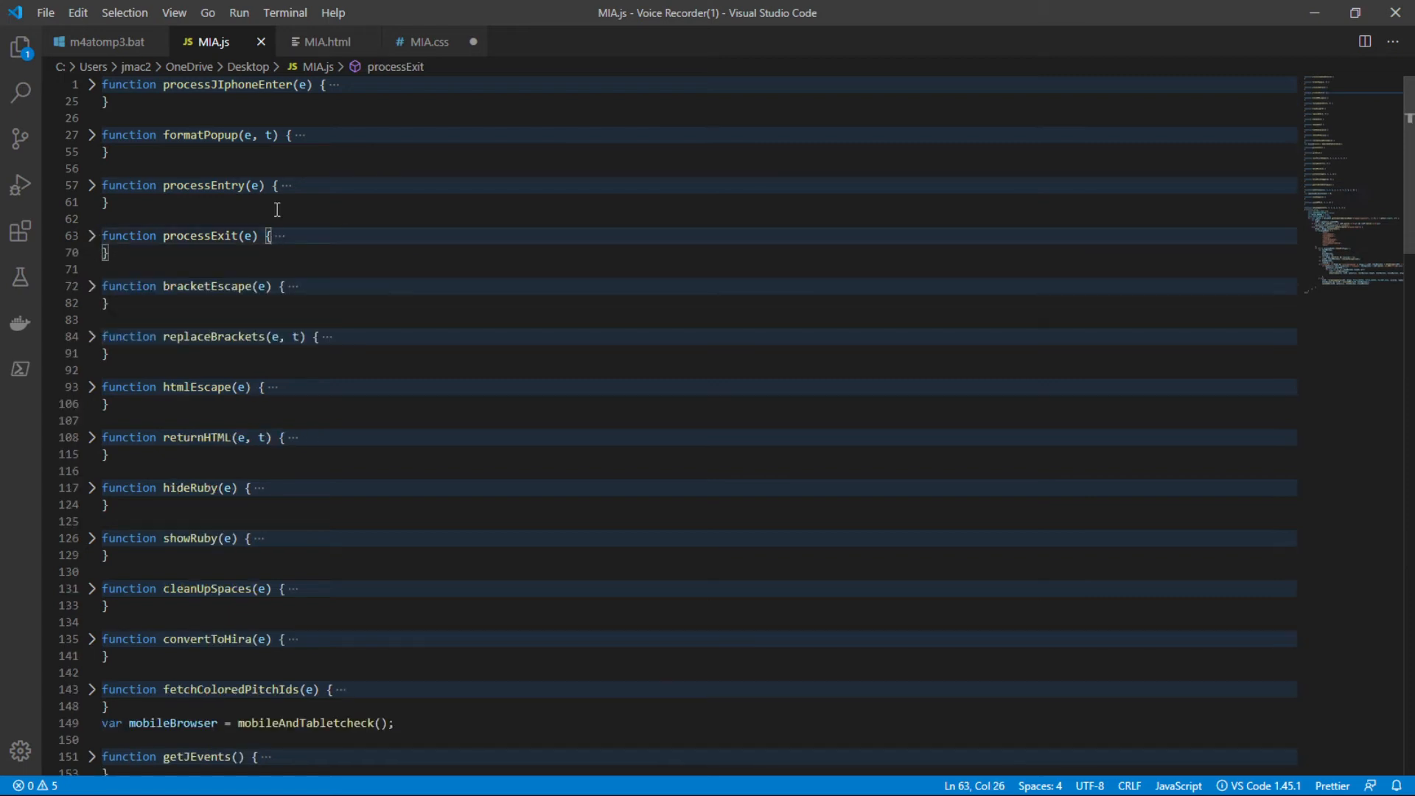
# - Expand the processJIphoneEnter function, examine its hovered-word checks and hideRuby call, and collapse it again
pyautogui.click(92, 85)
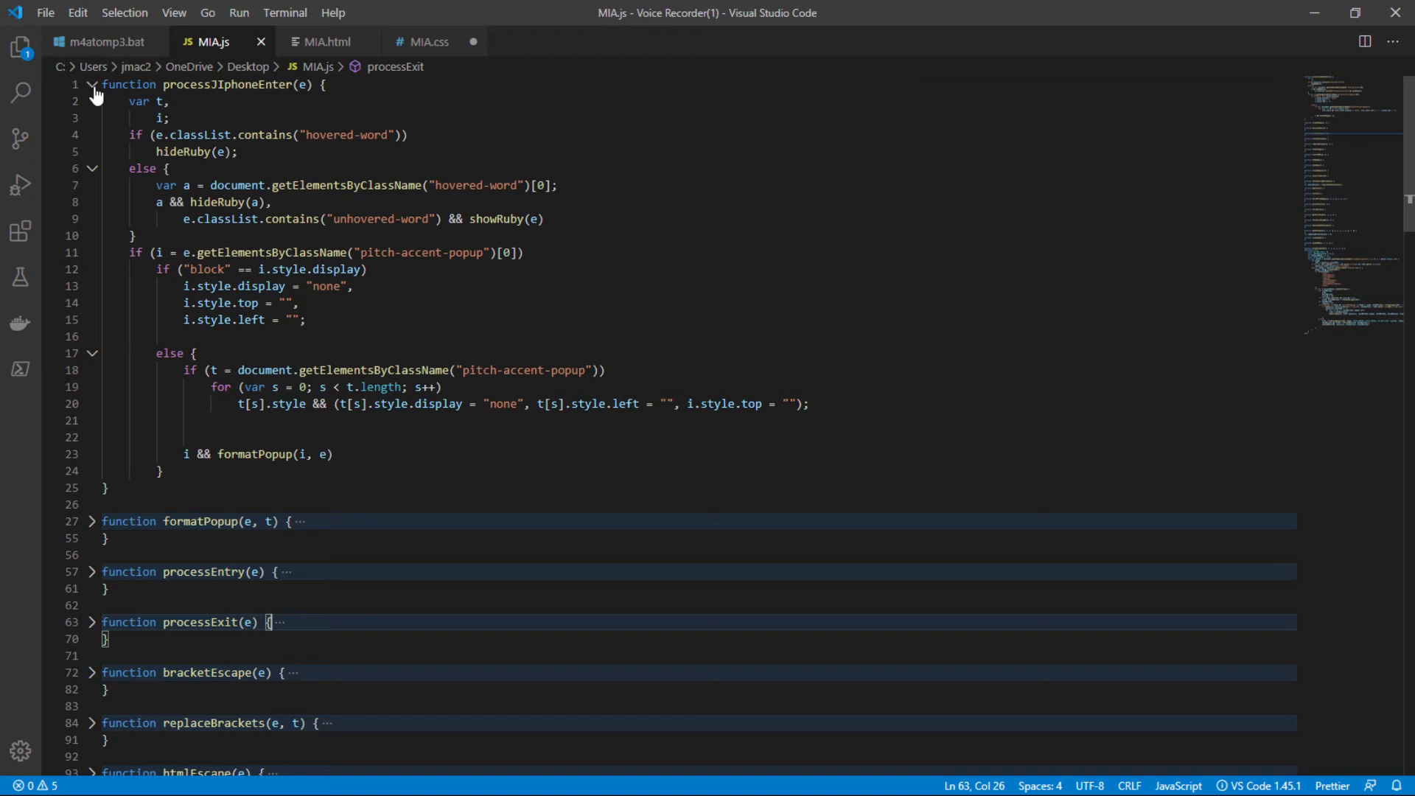
pyautogui.click(612, 191)
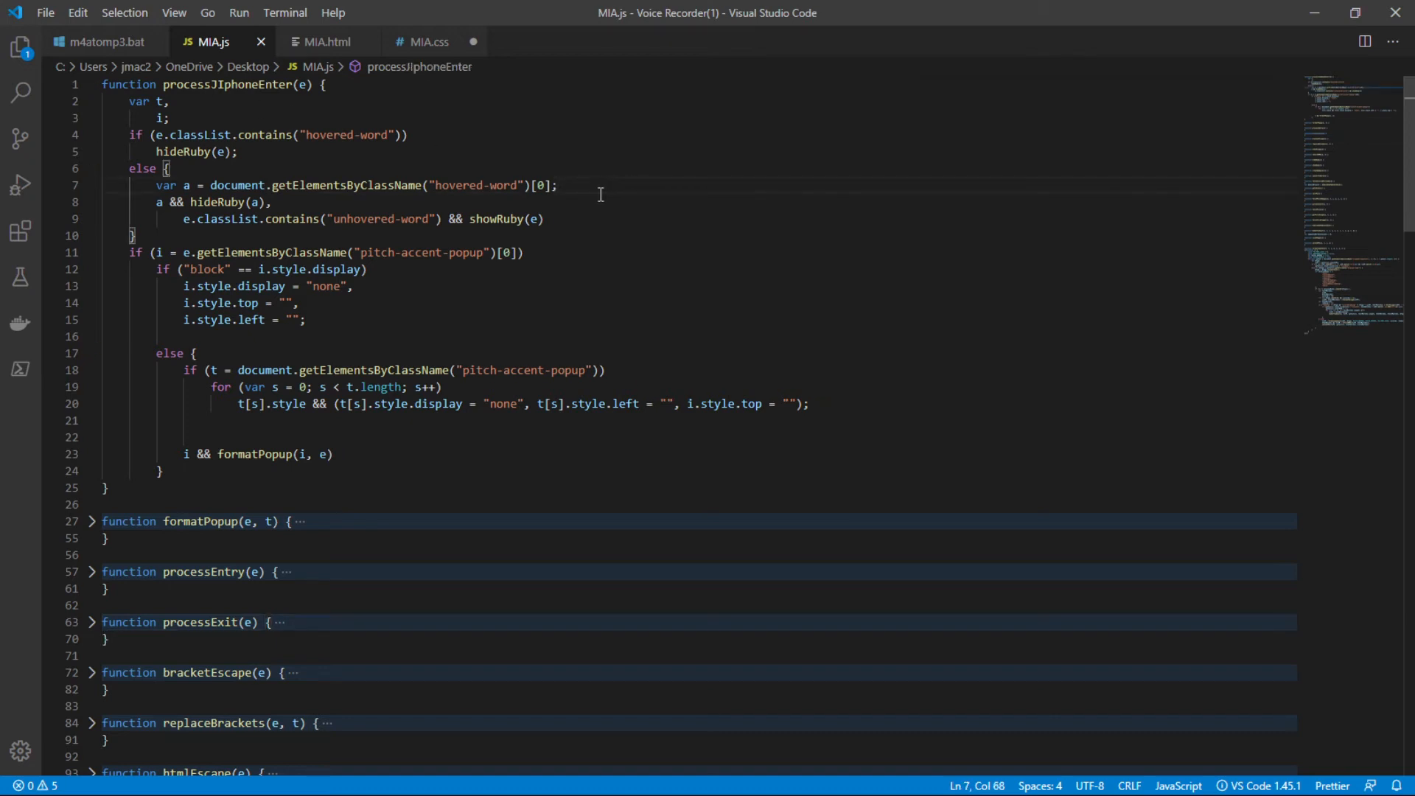
pyautogui.click(439, 134)
pyautogui.click(414, 151)
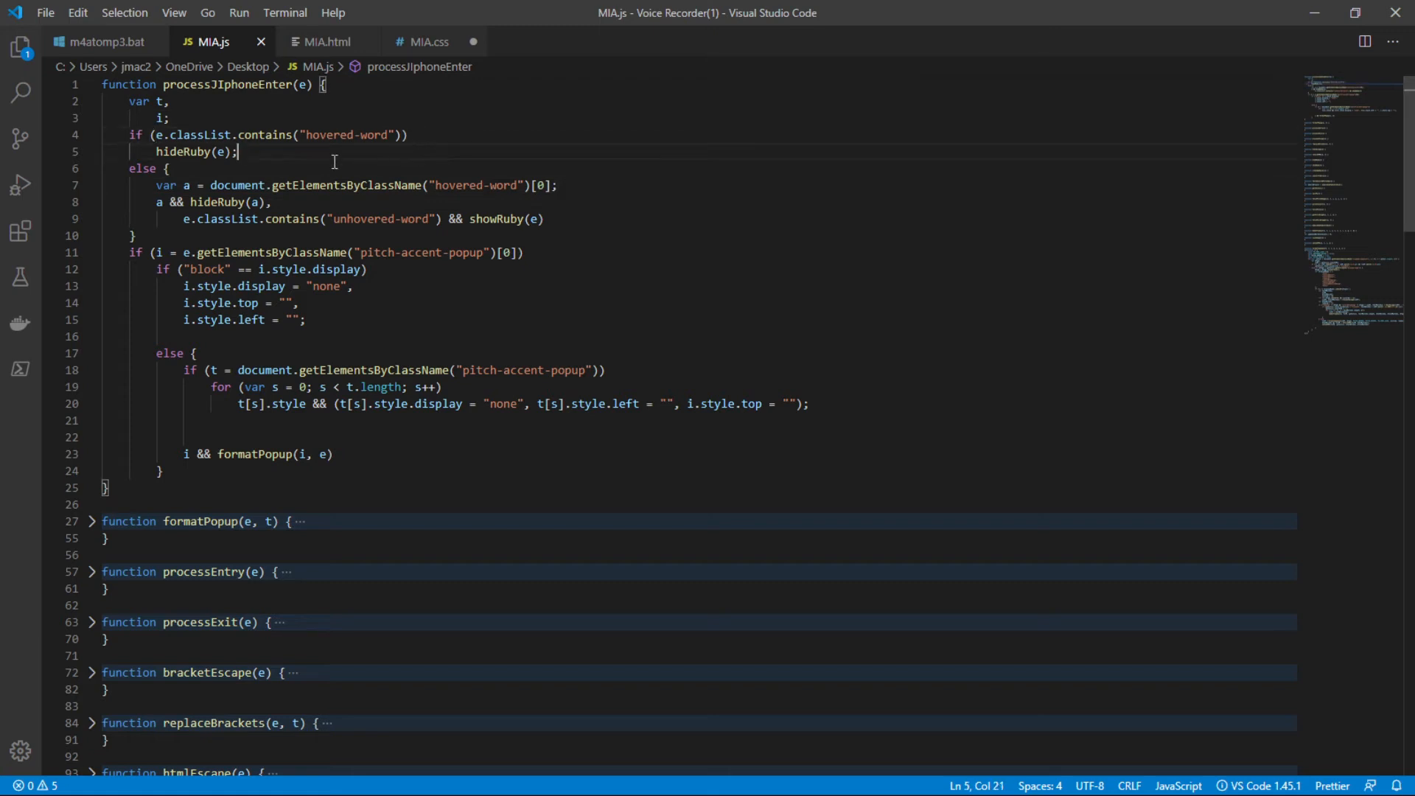
pyautogui.click(92, 85)
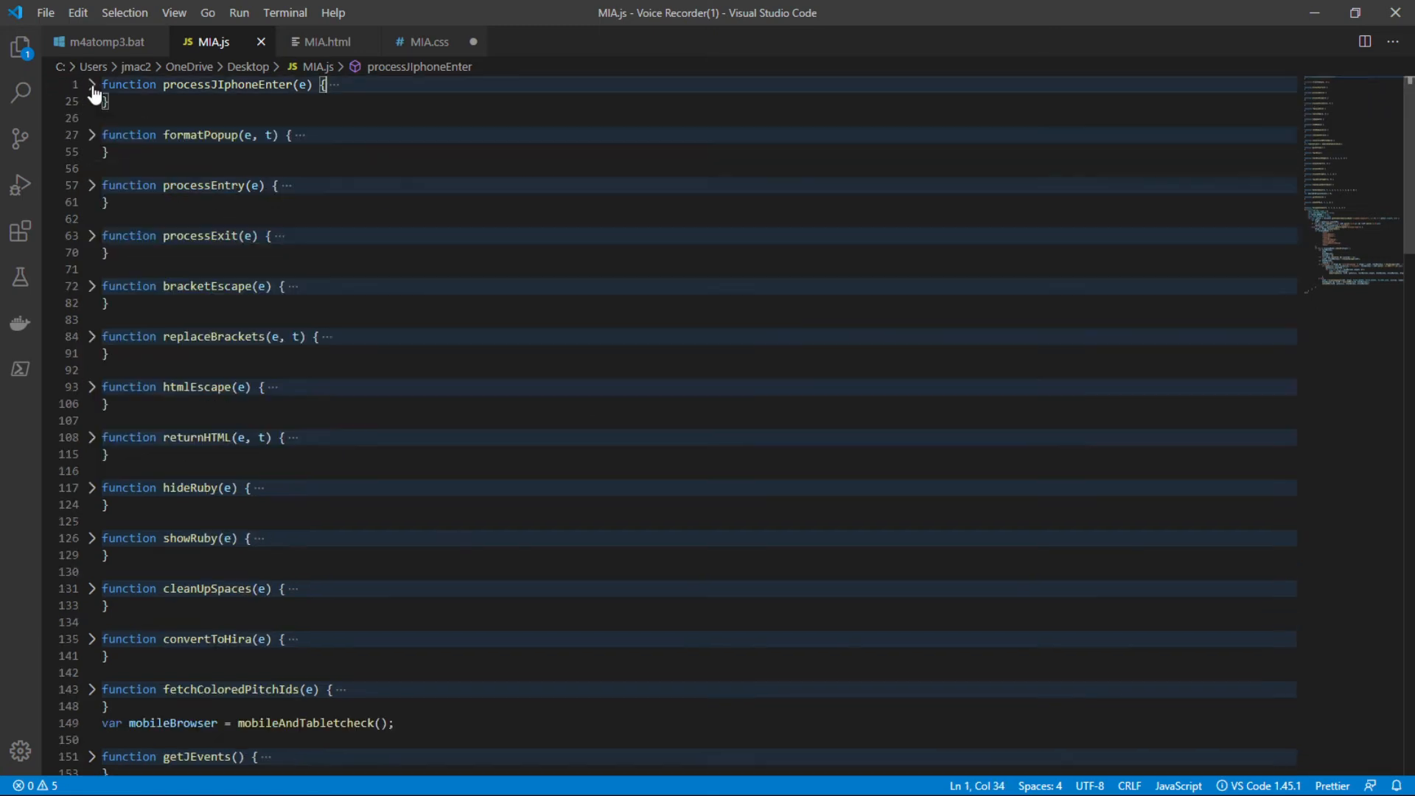
# - Examine the main function's loop over the wrapped-japanese elements and its displayModes list at the end of MIA.js
pyautogui.scroll(-15, 434, 374)
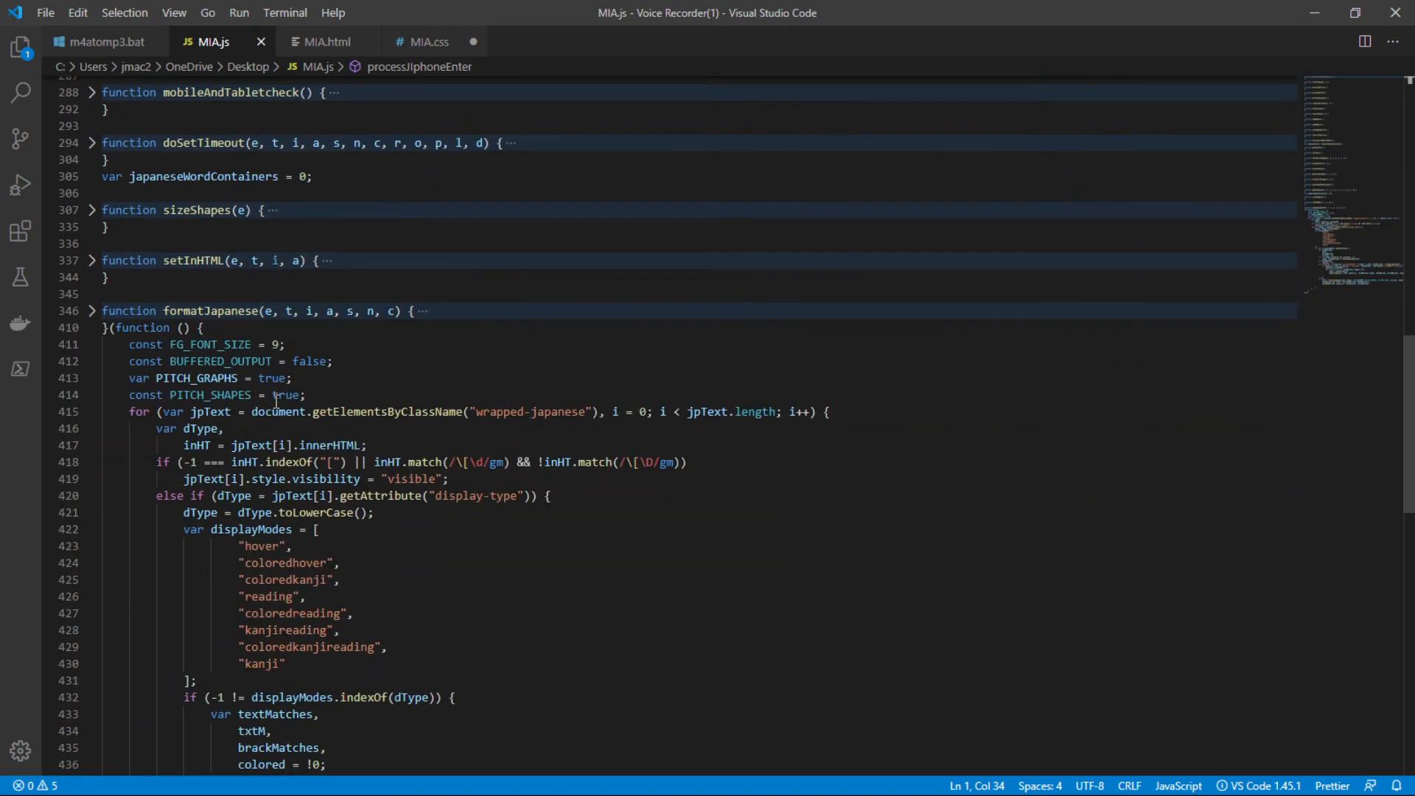
pyautogui.click(556, 407)
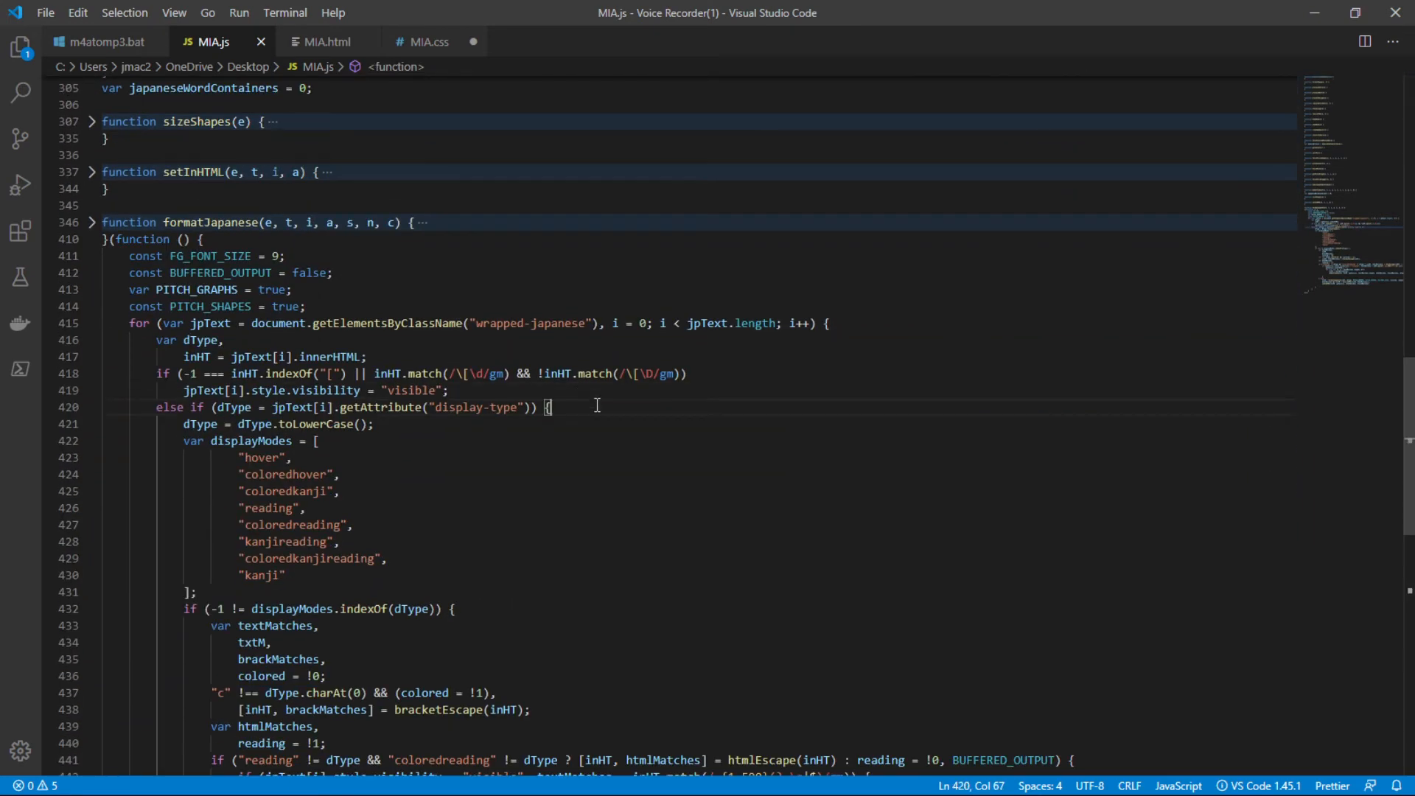
pyautogui.scroll(-1, 535, 408)
pyautogui.moveTo(346, 531); pyautogui.dragTo(108, 413)
pyautogui.scroll(-5, 509, 467)
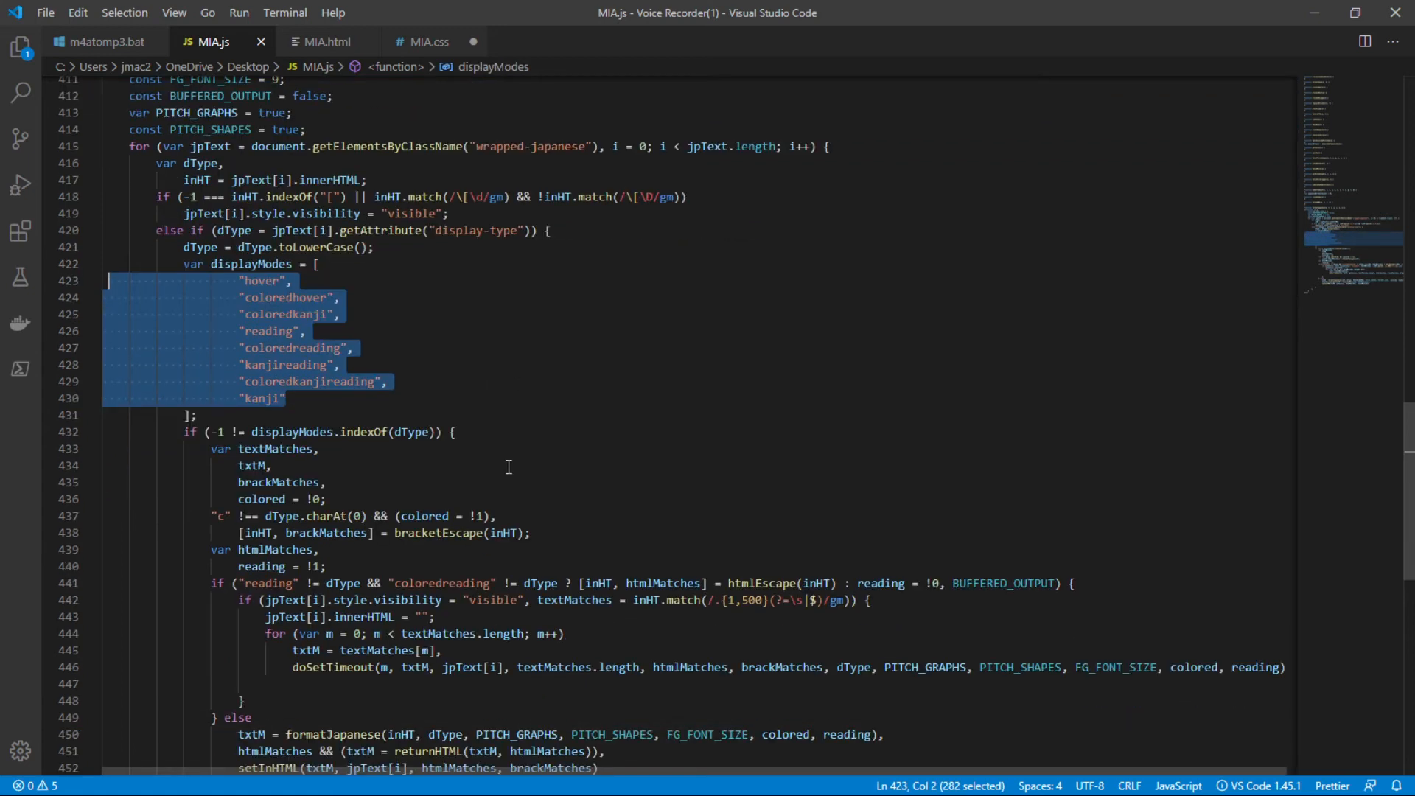
pyautogui.scroll(-1, 508, 467)
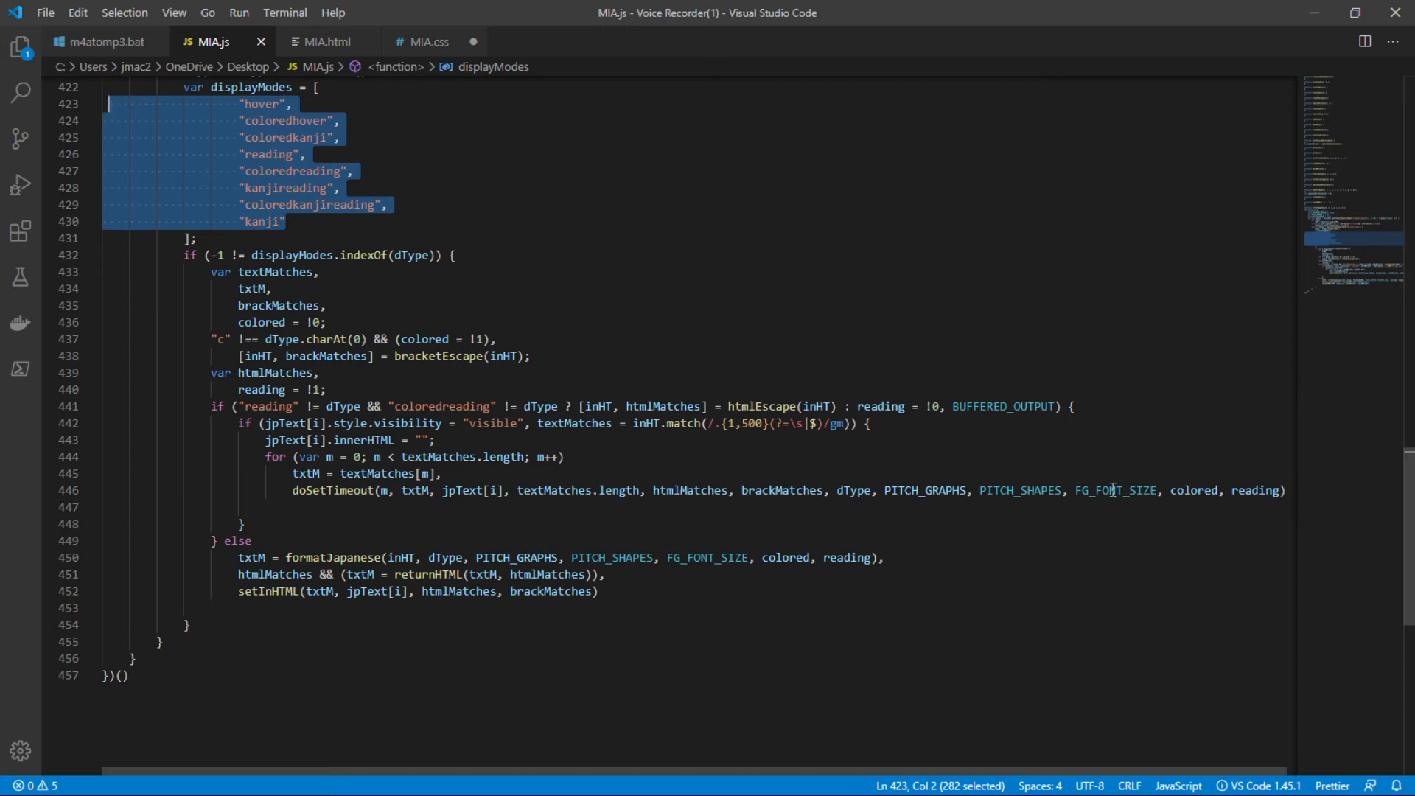
# - Examine the doSetTimeout call and the setInHTML call inside the display mode check
pyautogui.moveTo(1283, 490); pyautogui.dragTo(288, 490)
pyautogui.moveTo(234, 591); pyautogui.dragTo(597, 591)
pyautogui.click(599, 591)
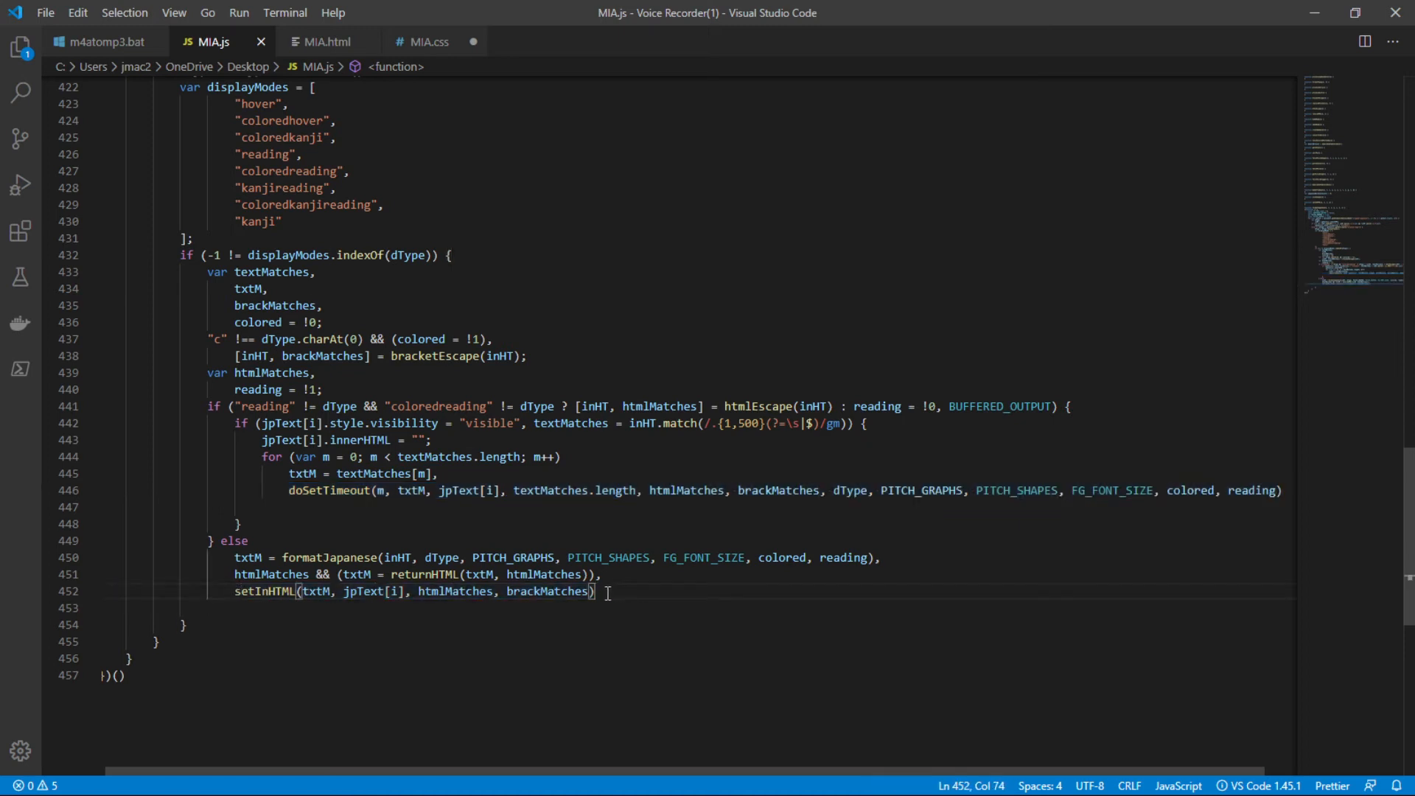
pyautogui.moveTo(234, 591); pyautogui.dragTo(598, 591)
pyautogui.click(601, 593)
# - Review the displayModes array and the collapsed formatJapanese function header, and switch to the MIA.css file
pyautogui.scroll(3, 598, 591)
pyautogui.click(367, 220)
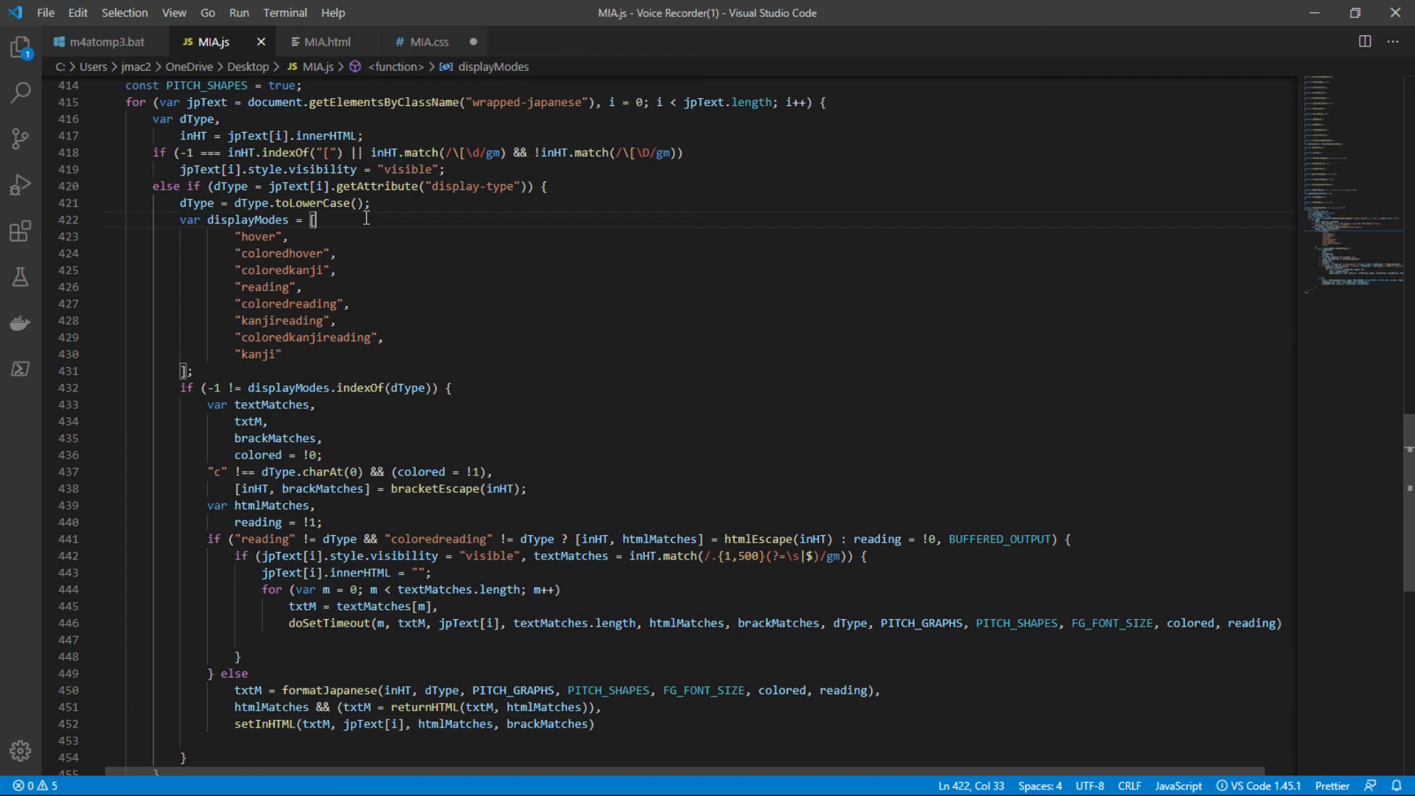
pyautogui.click(212, 374)
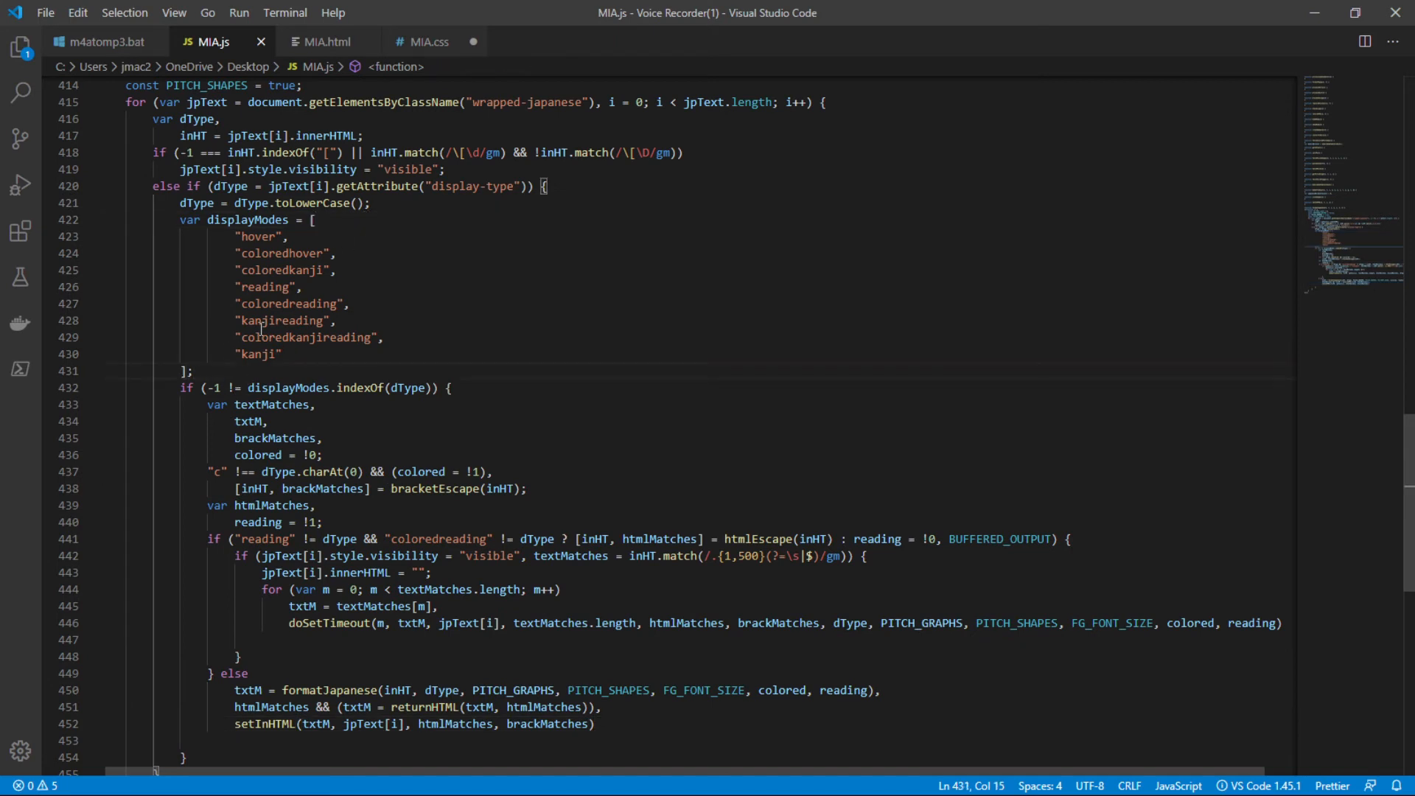
pyautogui.scroll(5, 338, 230)
pyautogui.click(343, 242)
pyautogui.click(442, 223)
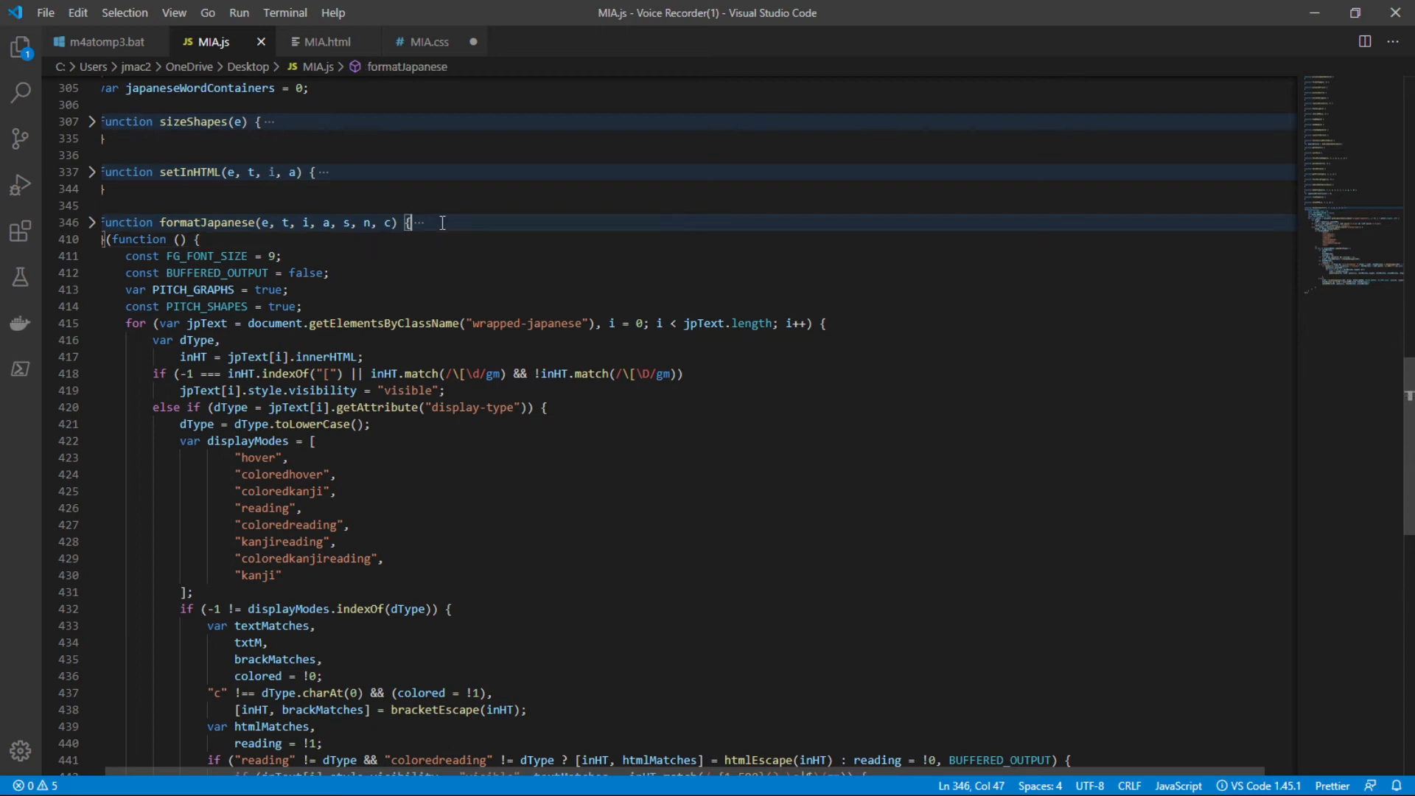
pyautogui.hotkey('ctrl', 'Tab')
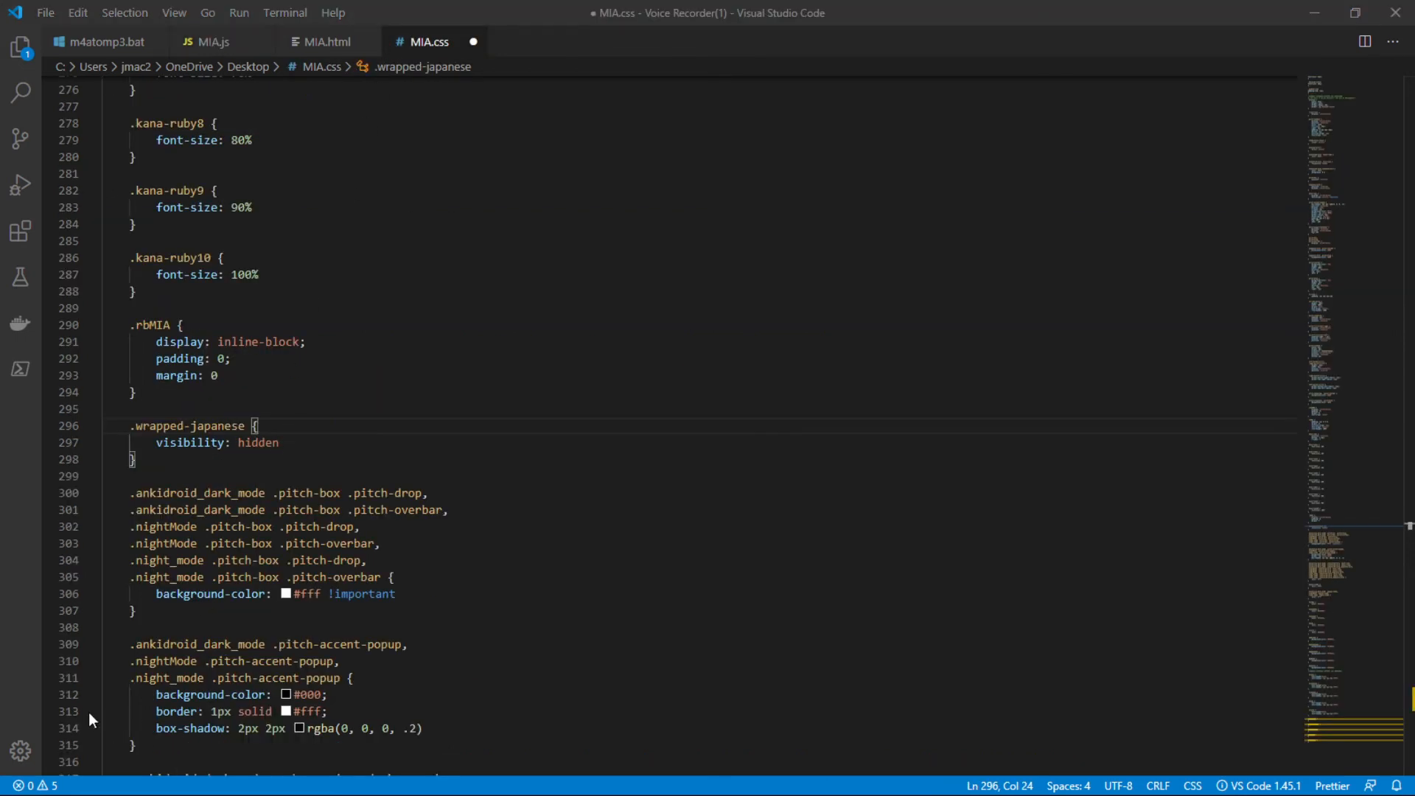
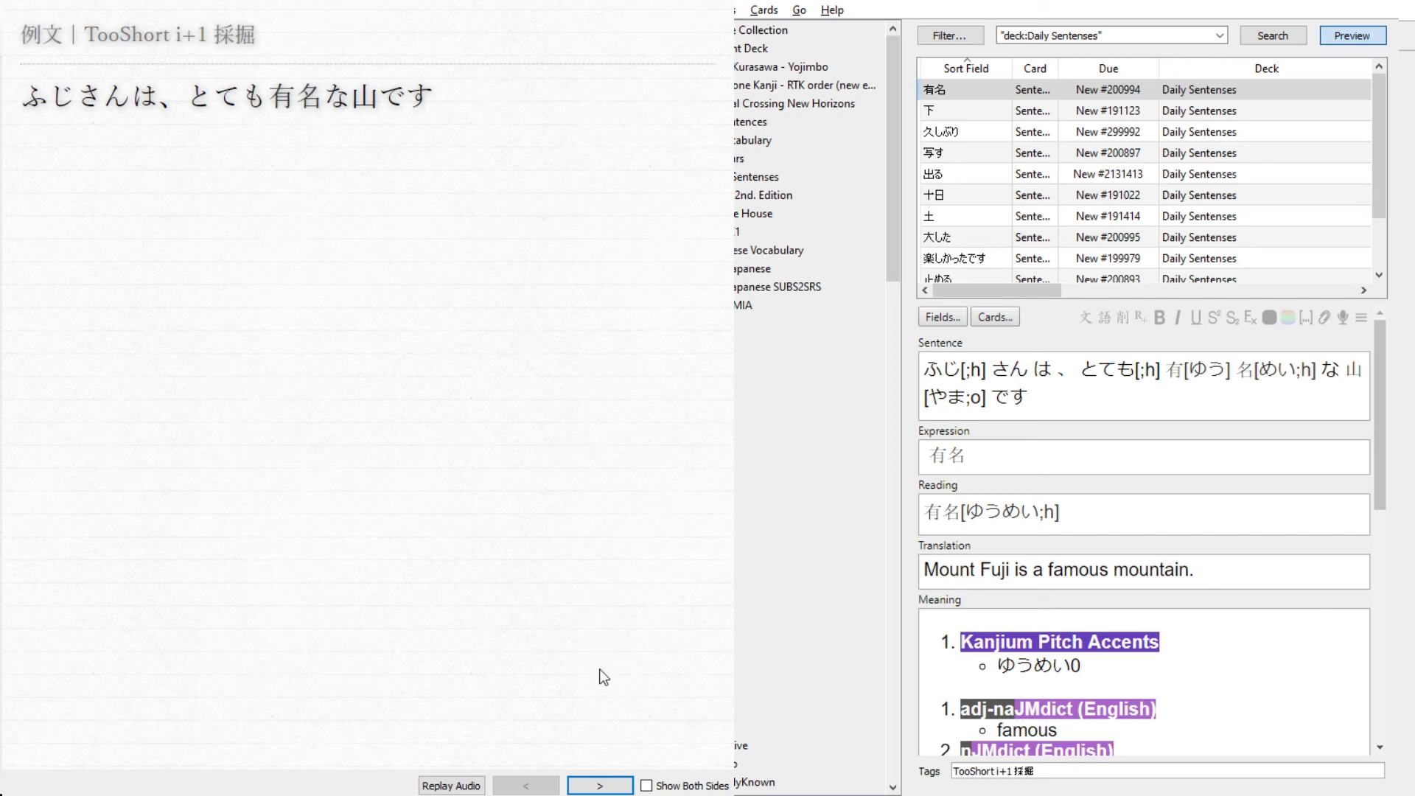
# - Show the back of the 有名 card in the Anki preview and check the pitch accent popups of its sentence words
pyautogui.click(621, 786)
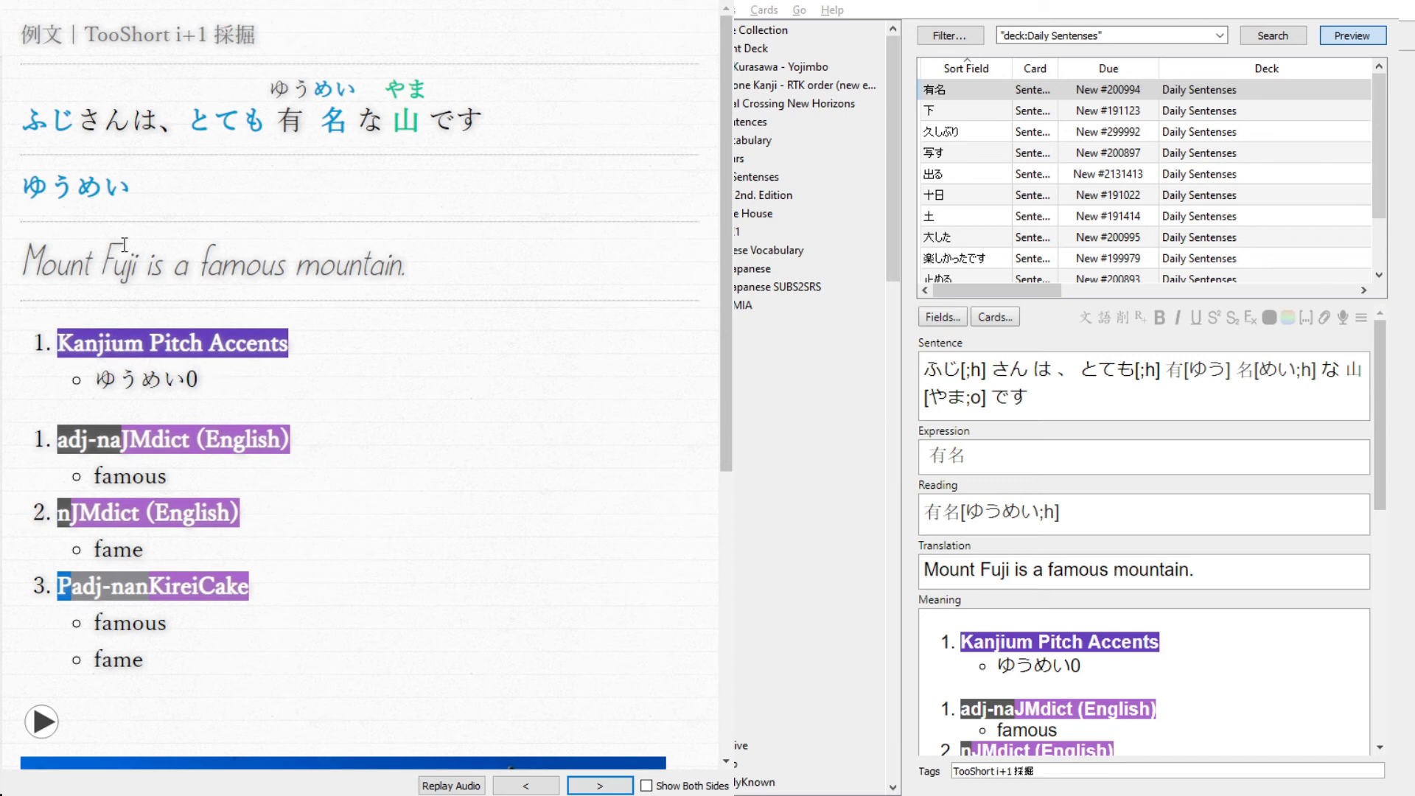
pyautogui.moveTo(112, 189)
pyautogui.moveTo(230, 136)
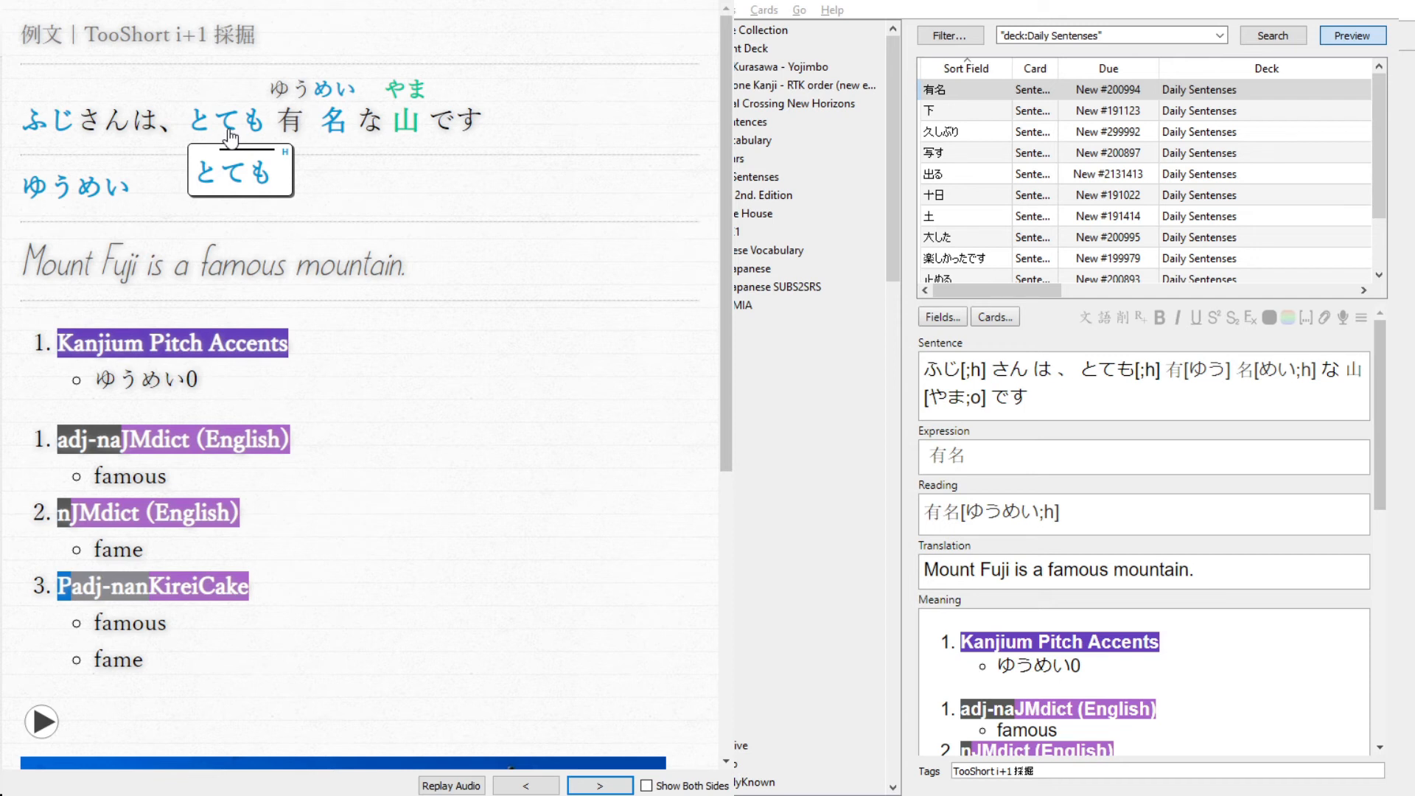
pyautogui.moveTo(42, 135)
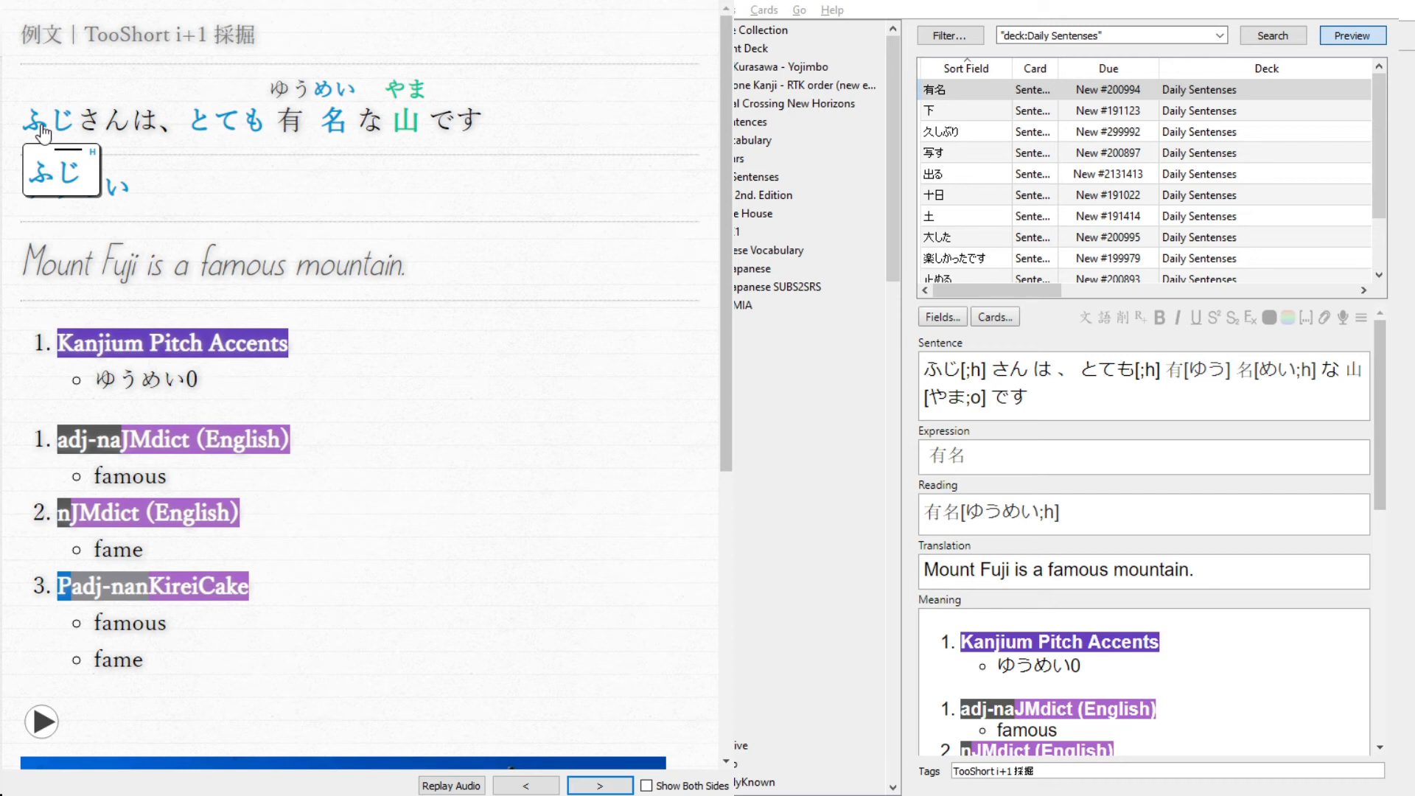
pyautogui.moveTo(404, 139)
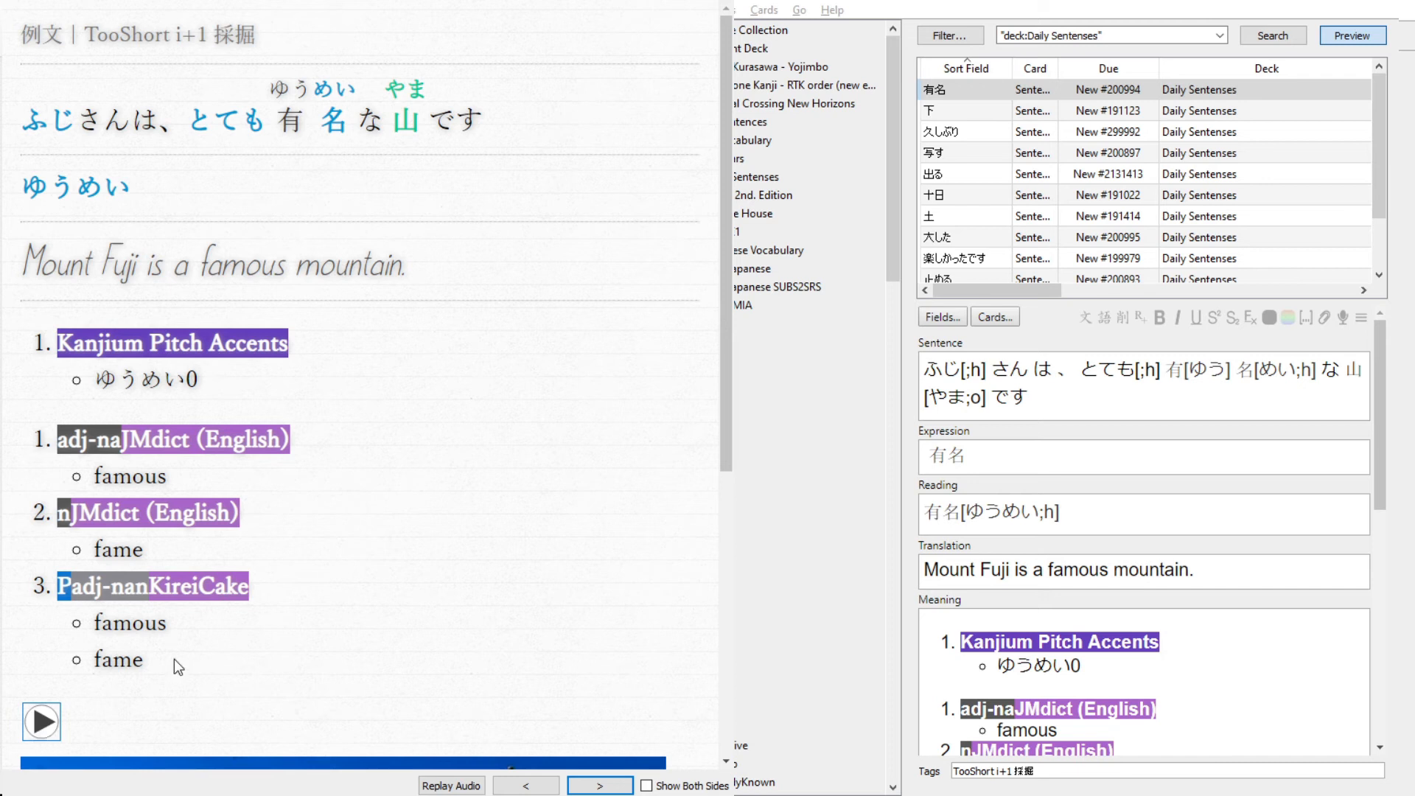
# - Look through the back of the 有名 card, from the sentence and dictionary definitions to the audio and Mount Fuji picture
pyautogui.scroll(-1, 293, 614)
pyautogui.scroll(-3, 294, 614)
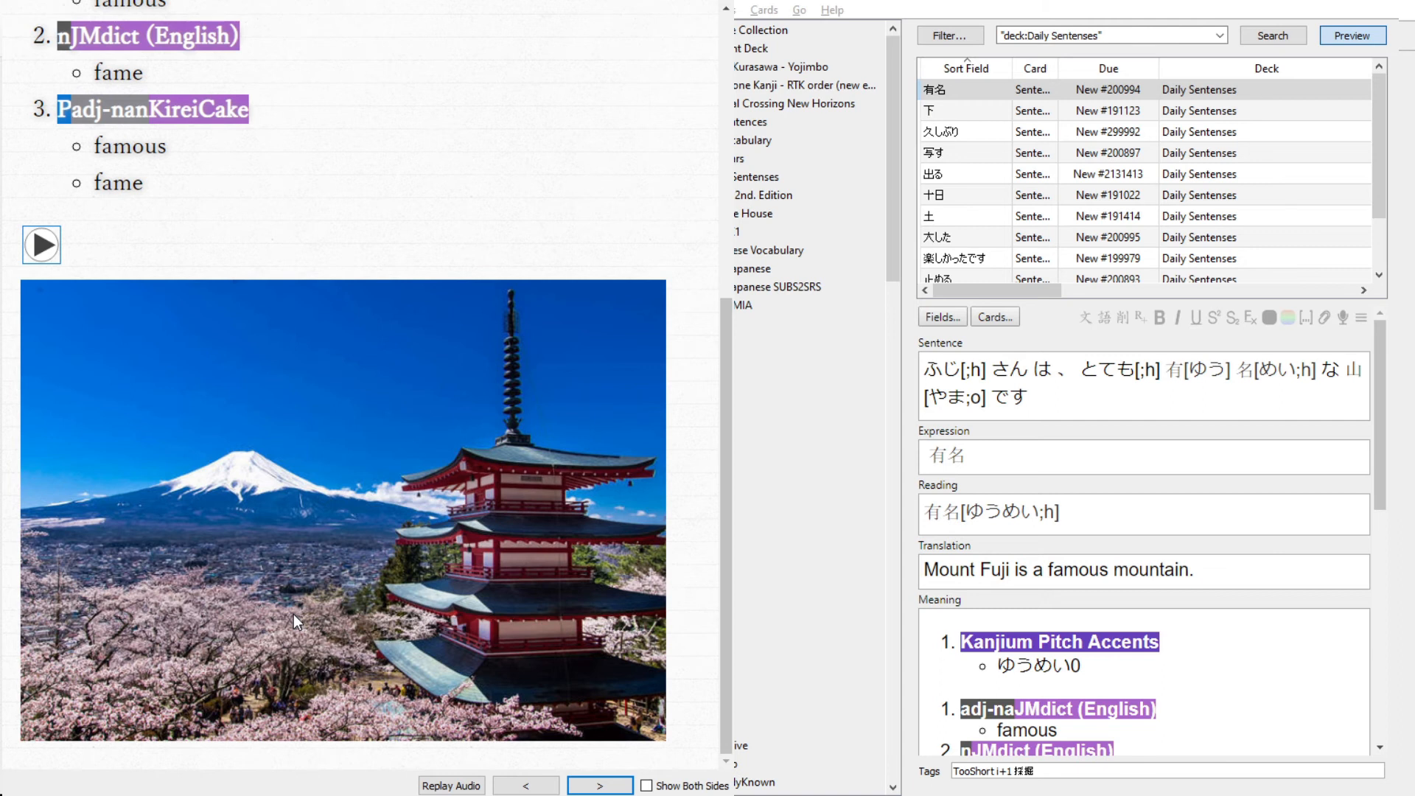
pyautogui.scroll(6, 293, 614)
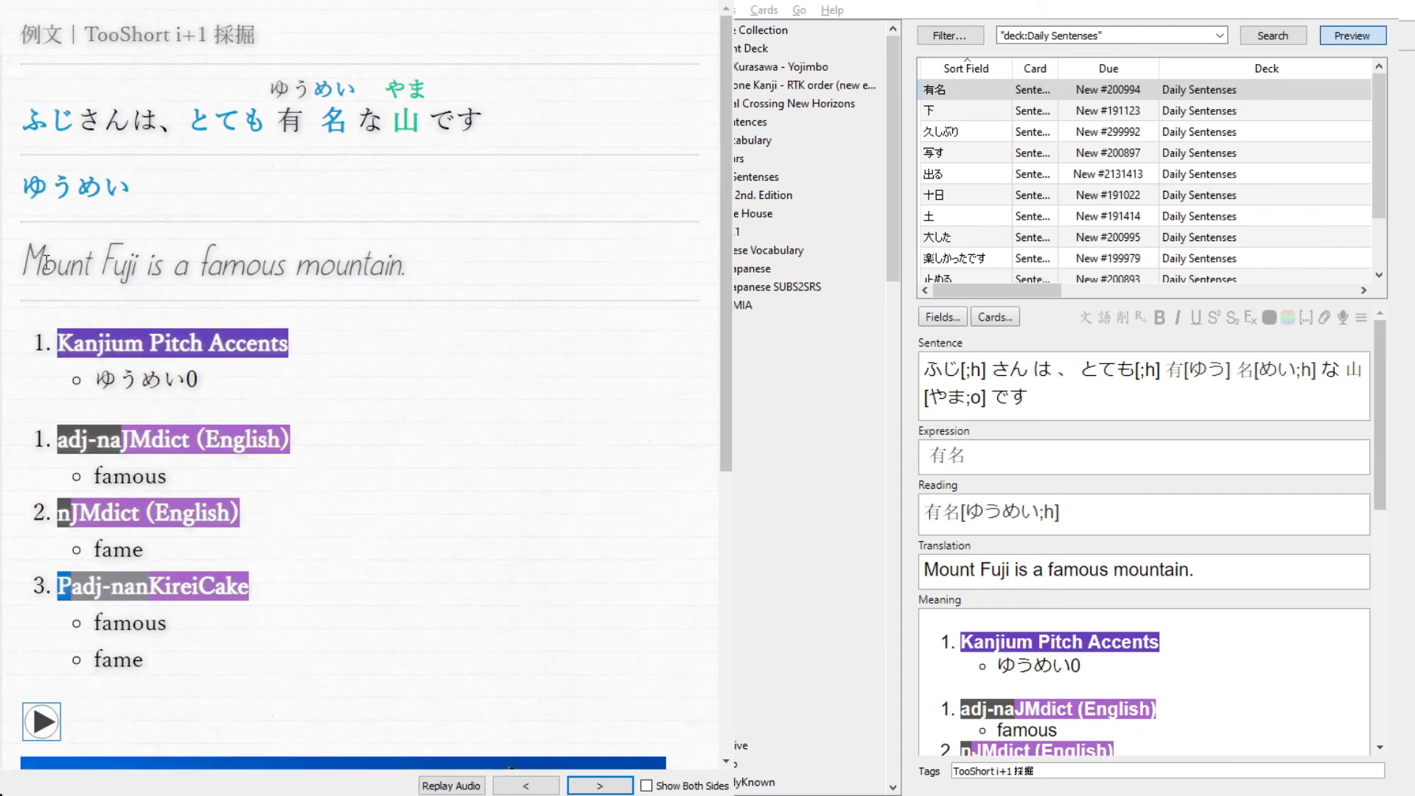
pyautogui.scroll(-5, 502, 398)
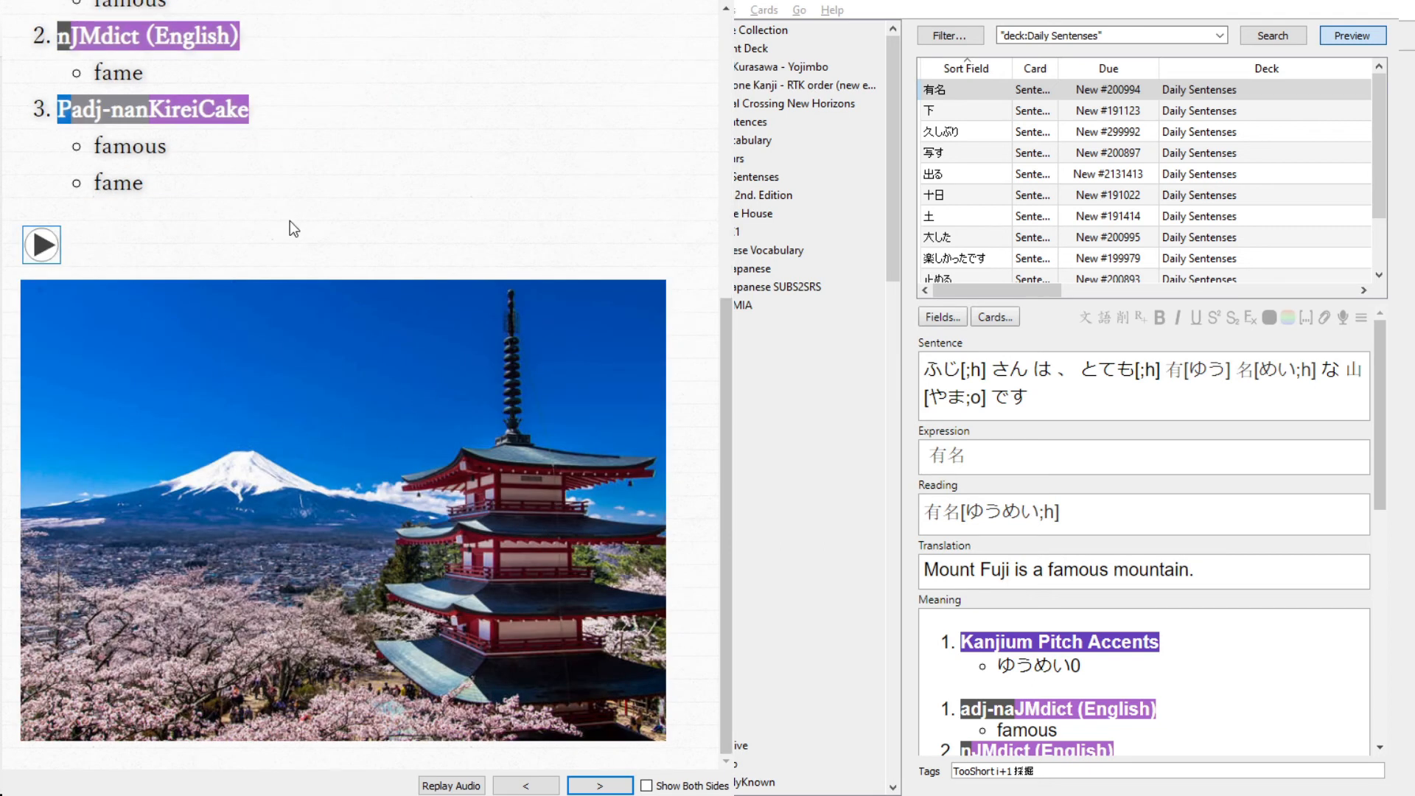
pyautogui.scroll(5, 290, 220)
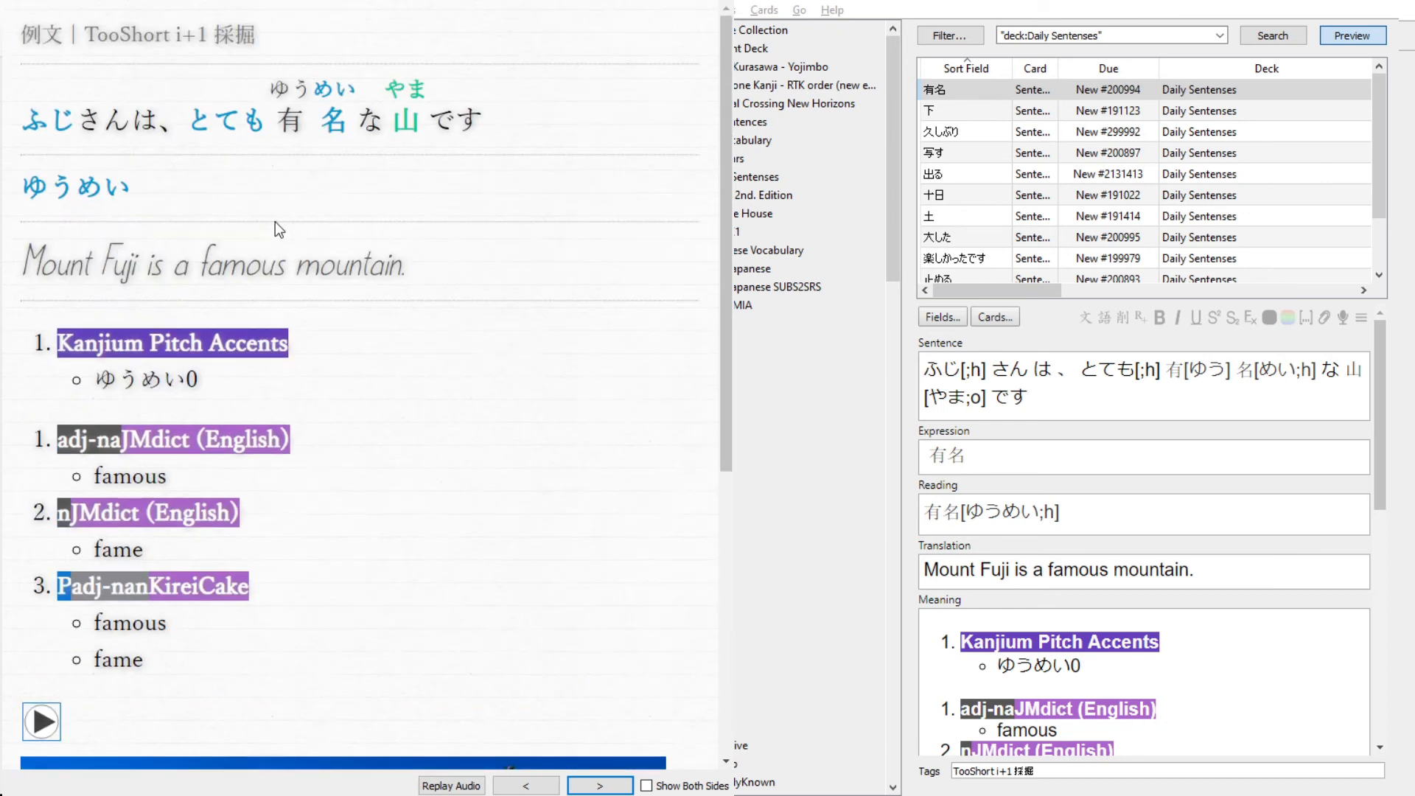
# - Generate the reading and pitch accent again for 有名[ゆうめい;h] in the card's Reading field
pyautogui.moveTo(26, 193)
pyautogui.moveTo(1073, 516); pyautogui.dragTo(912, 529)
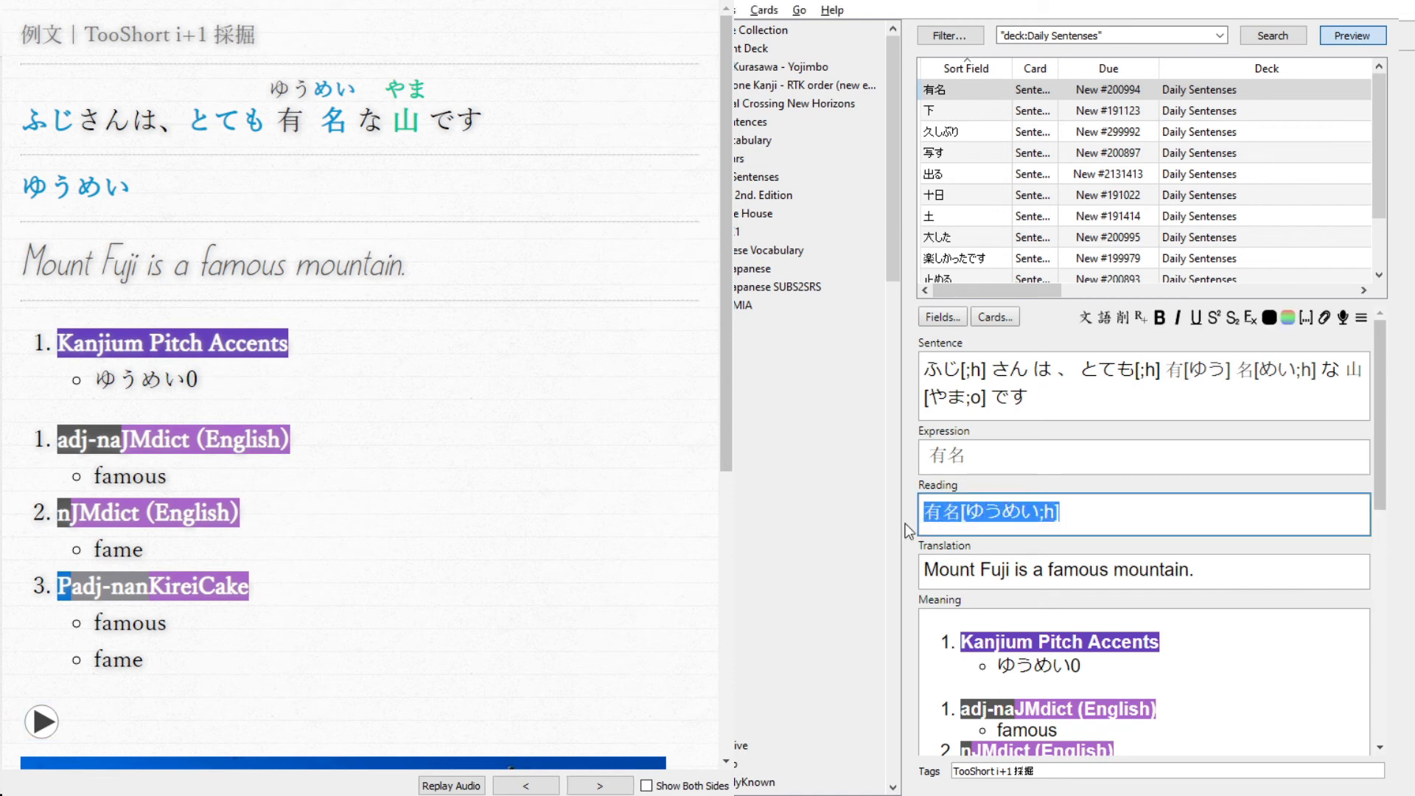
pyautogui.click(1060, 514)
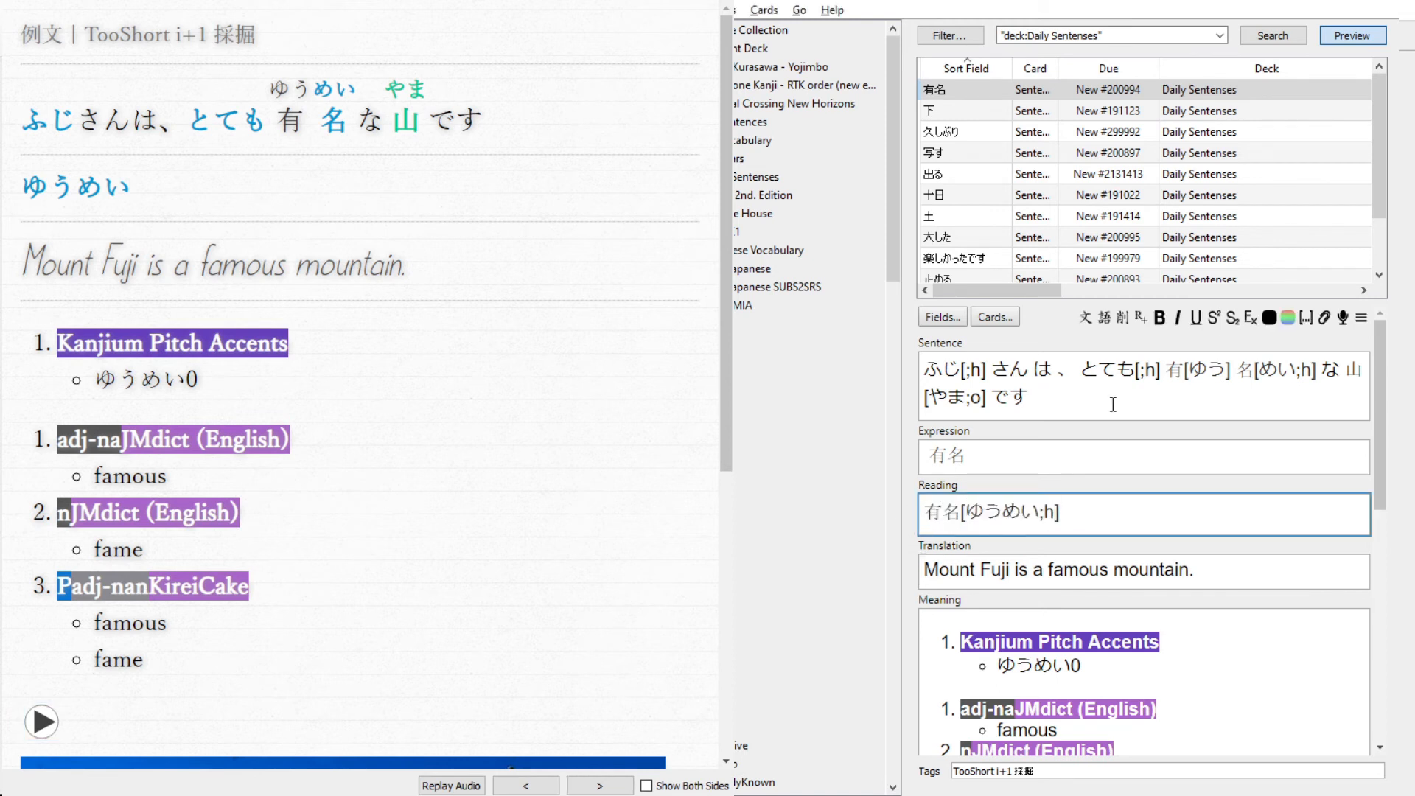
pyautogui.click(1086, 320)
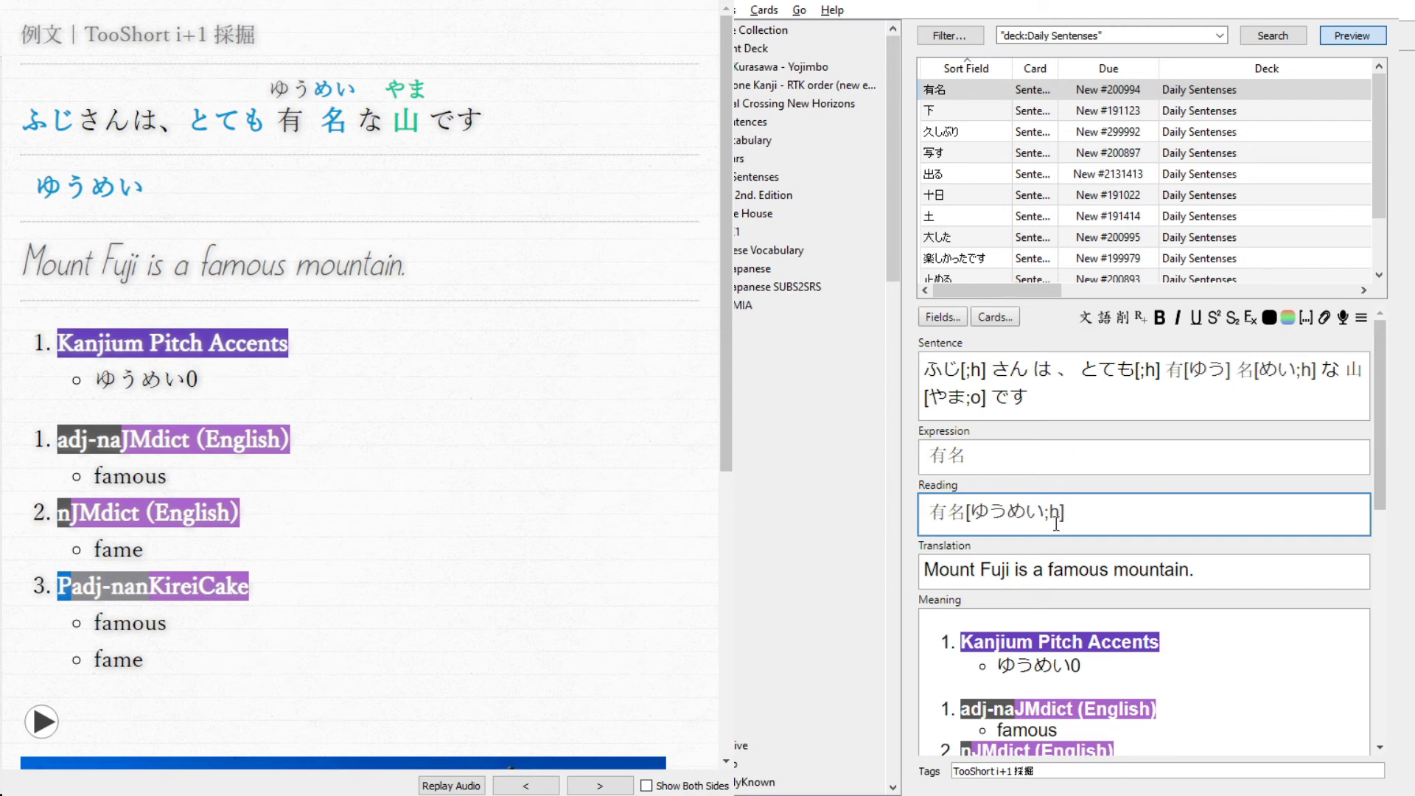
# - Try generating readings and pitch accents for 有名 in the Expression field, and undo the attempt
pyautogui.click(1086, 459)
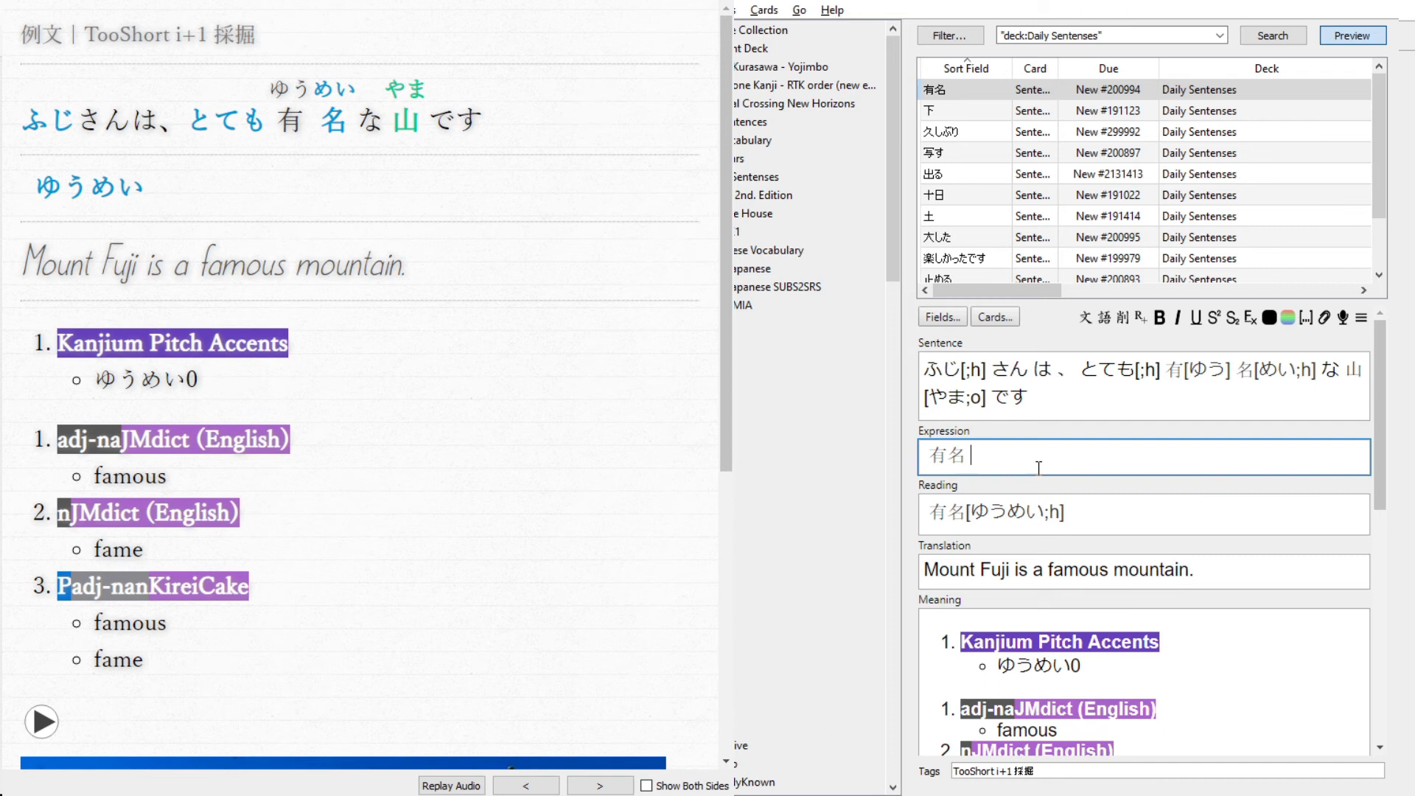
pyautogui.click(1085, 310)
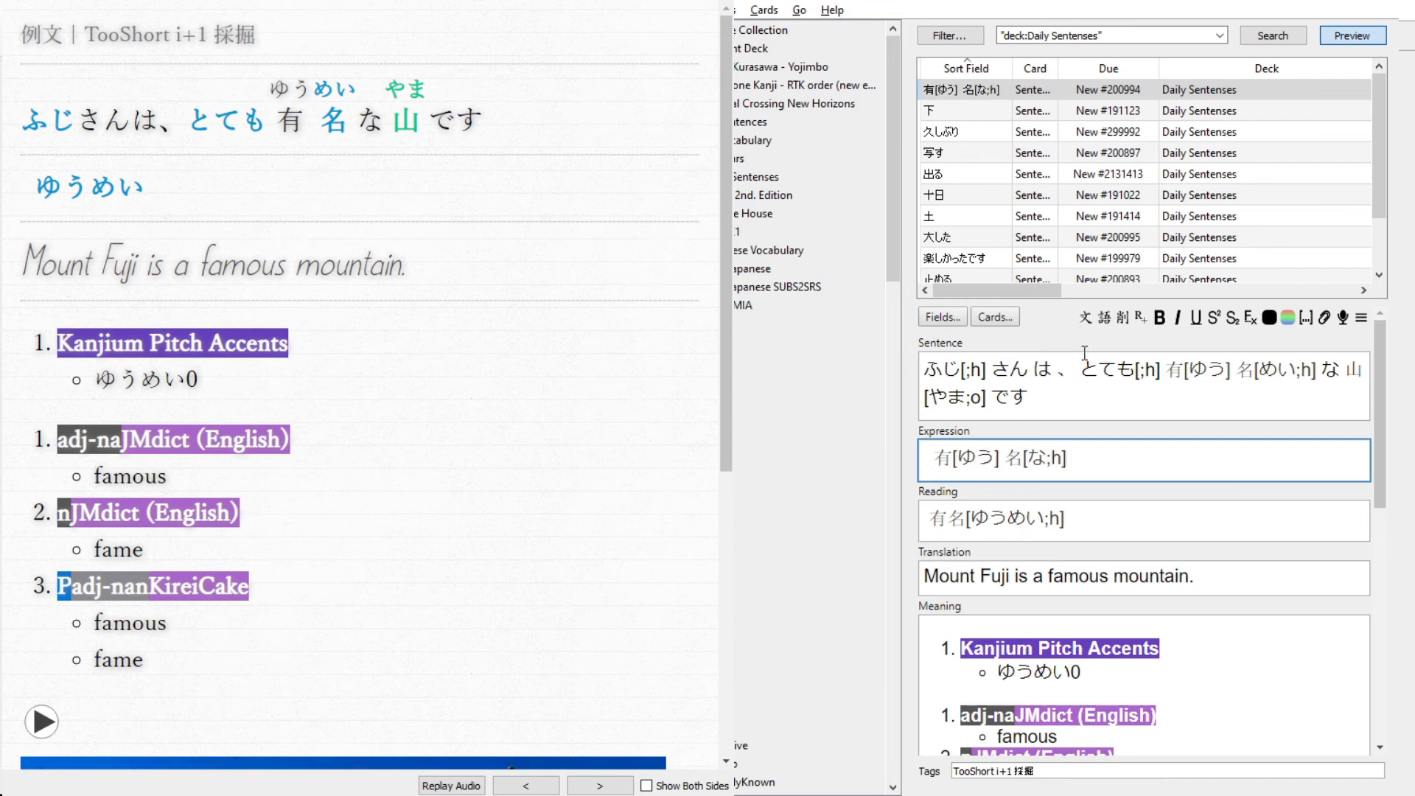
pyautogui.click(1116, 470)
# - Copy 有名[ゆうめい;h] from the Reading field and paste it over 有[ゆう] 名[めい;h] in the Sentence field
pyautogui.tripleClick(1035, 521)
pyautogui.hotkey('ctrl', 'c')
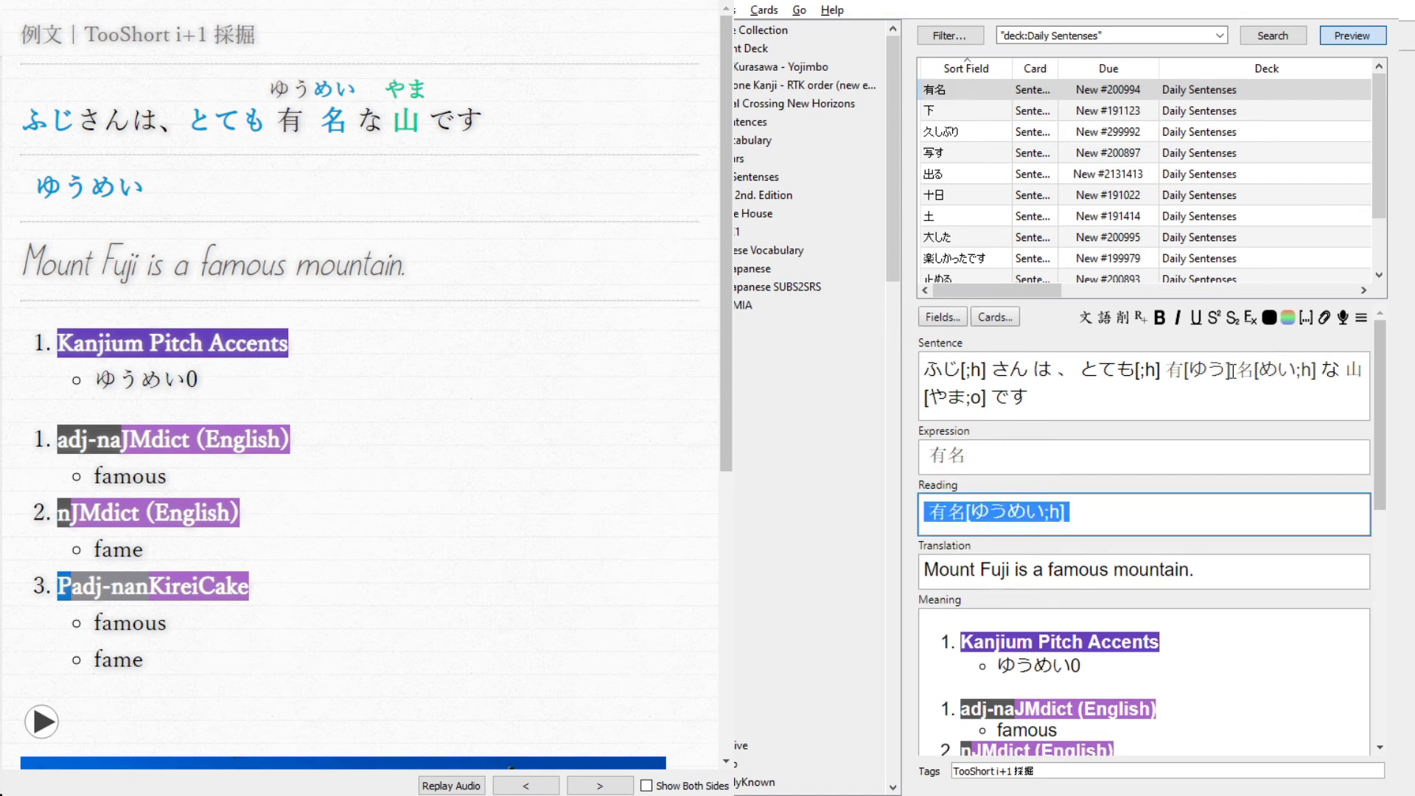
pyautogui.click(1318, 370)
pyautogui.moveTo(1318, 369); pyautogui.dragTo(1168, 369)
pyautogui.hotkey('ctrl', 'v')
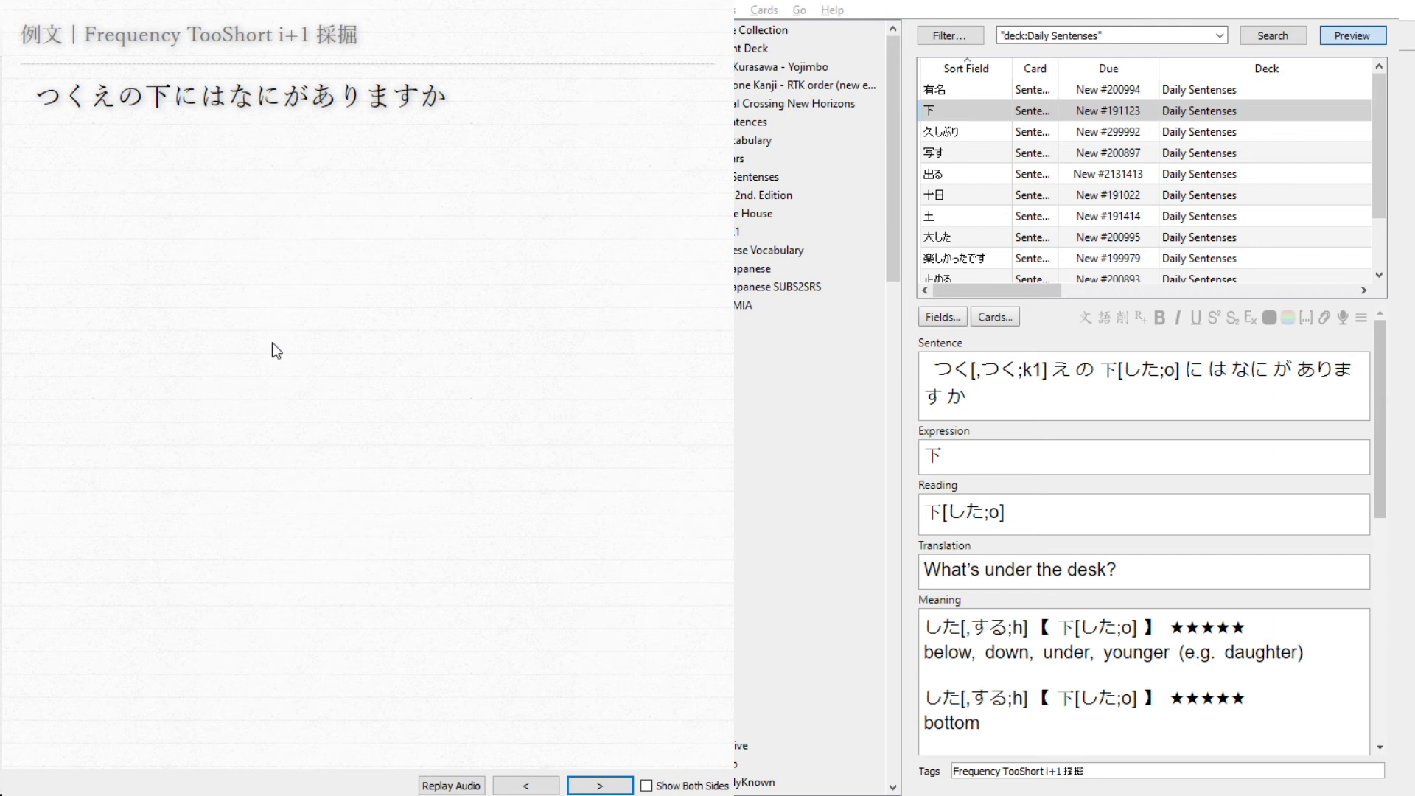
# - Set the preview to show both card sides and advance to the 久しぶり card
pyautogui.click(646, 786)
pyautogui.click(600, 786)
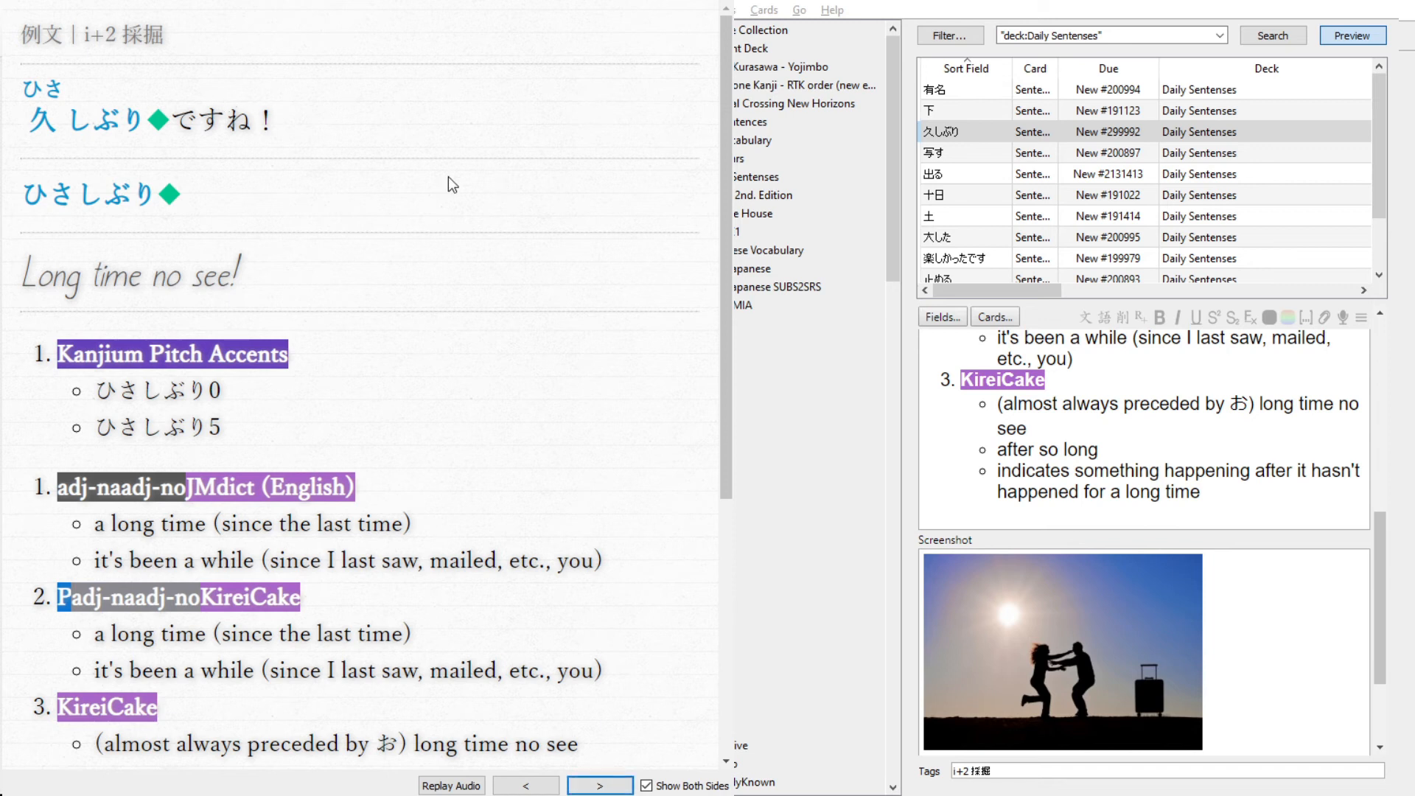
pyautogui.moveTo(157, 122)
# - Examine the h,o accent codes of 久しぶり in the Sentence and Reading fields, highlighting the second accent
pyautogui.moveTo(1380, 562); pyautogui.dragTo(1370, 344)
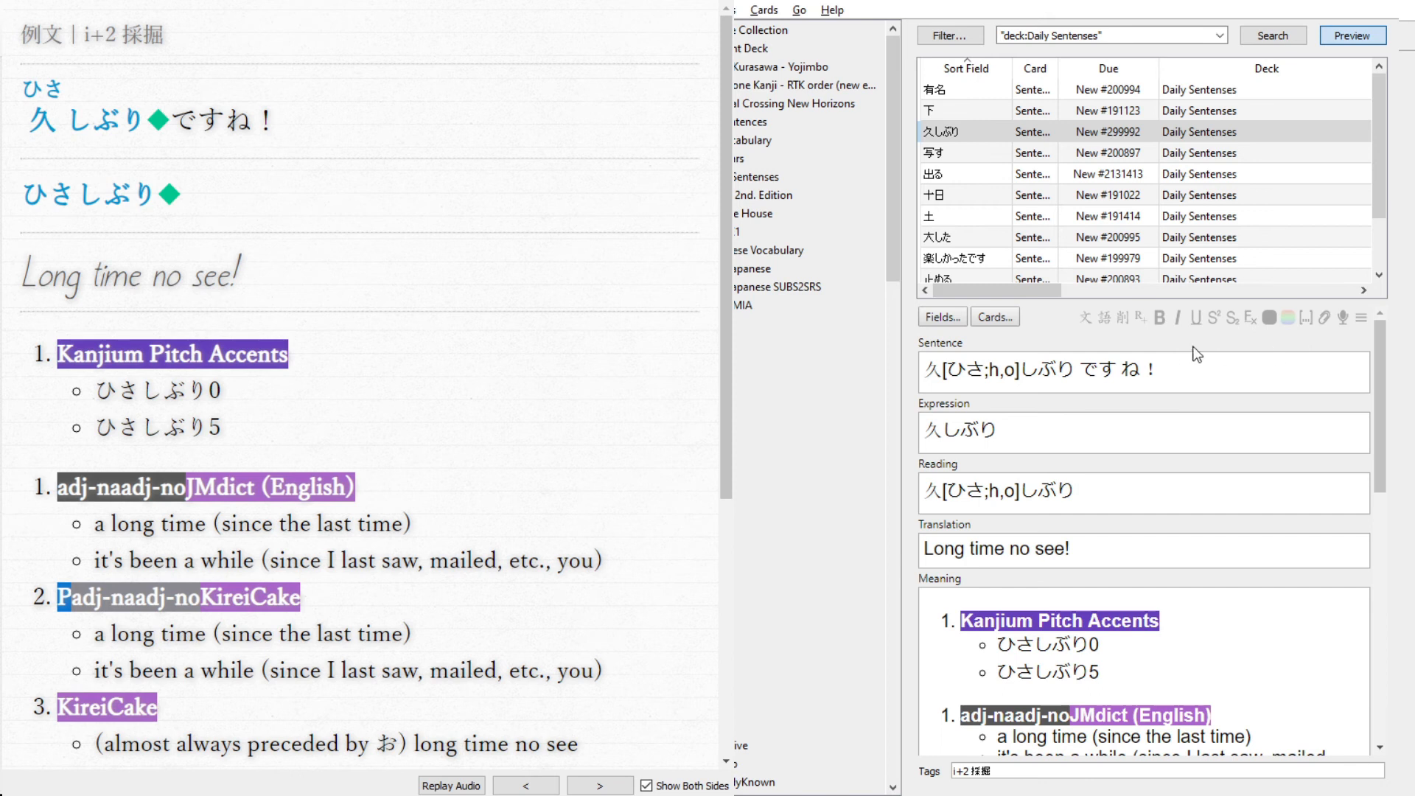
pyautogui.click(1005, 372)
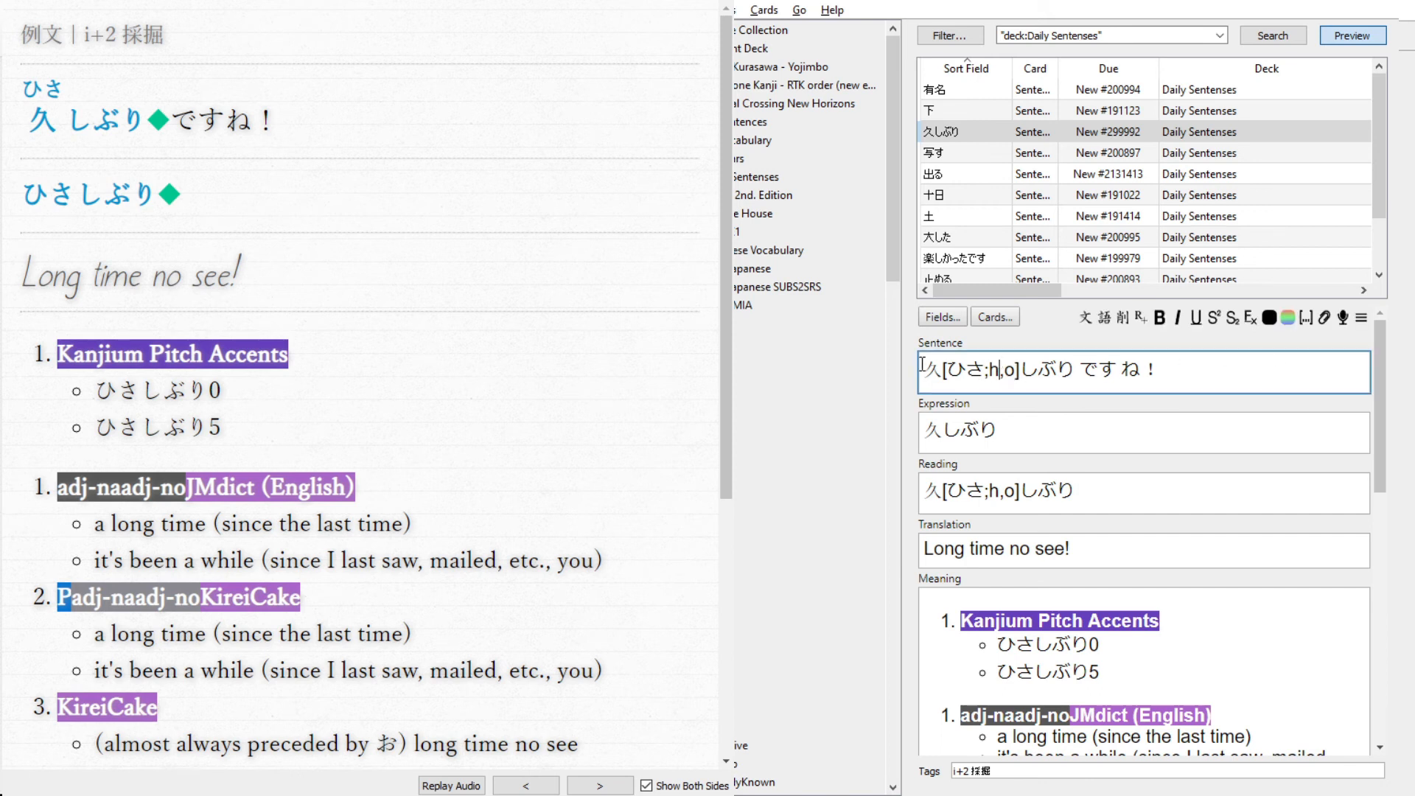
pyautogui.moveTo(1017, 373); pyautogui.dragTo(1003, 377)
pyautogui.press('Right')
pyautogui.hotkey('shift', 'Left')
pyautogui.hotkey('shift', 'Left')
pyautogui.moveTo(1018, 492); pyautogui.dragTo(1000, 492)
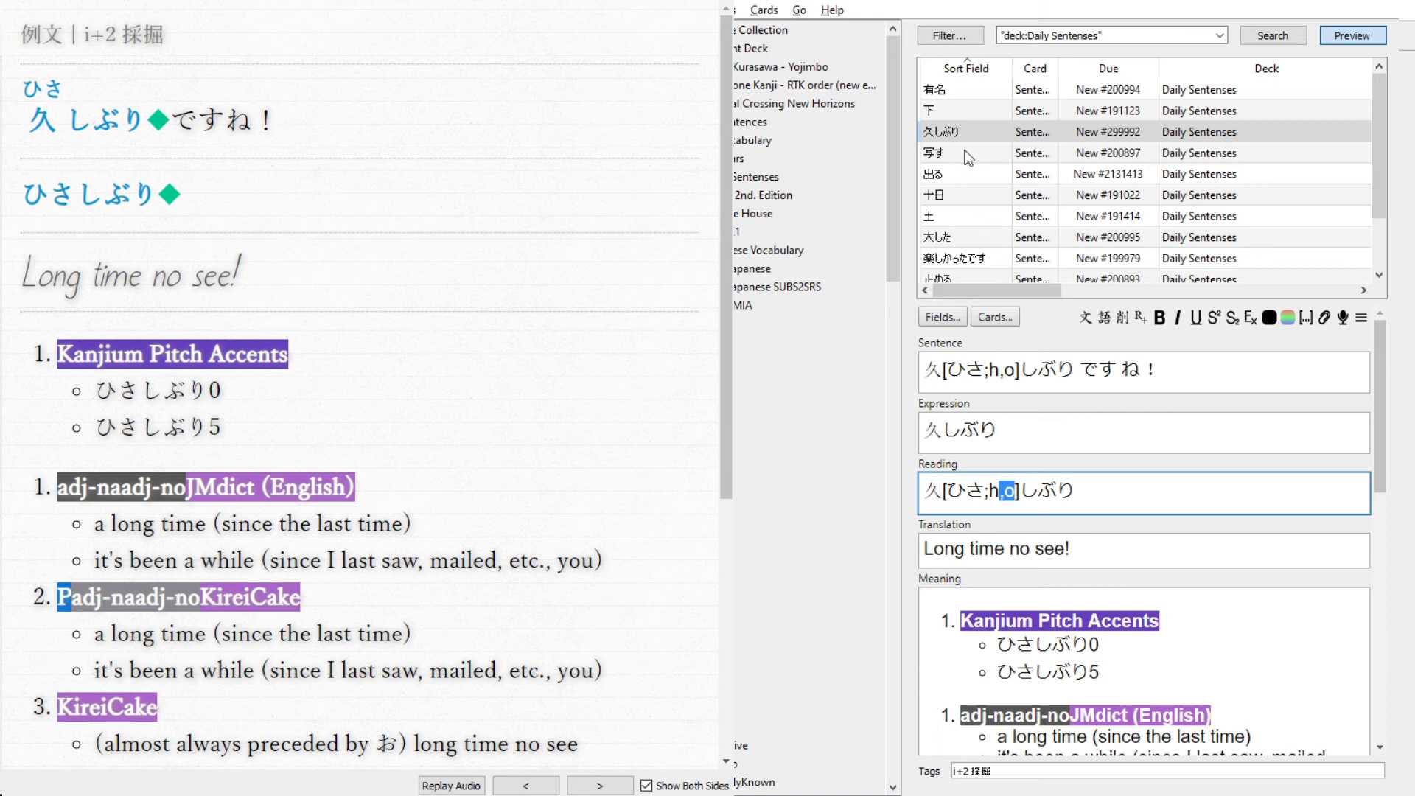
# - Examine the two Kanjium Pitch Accents entries for ひさしぶり in the card preview
pyautogui.click(516, 463)
pyautogui.scroll(-1, 516, 463)
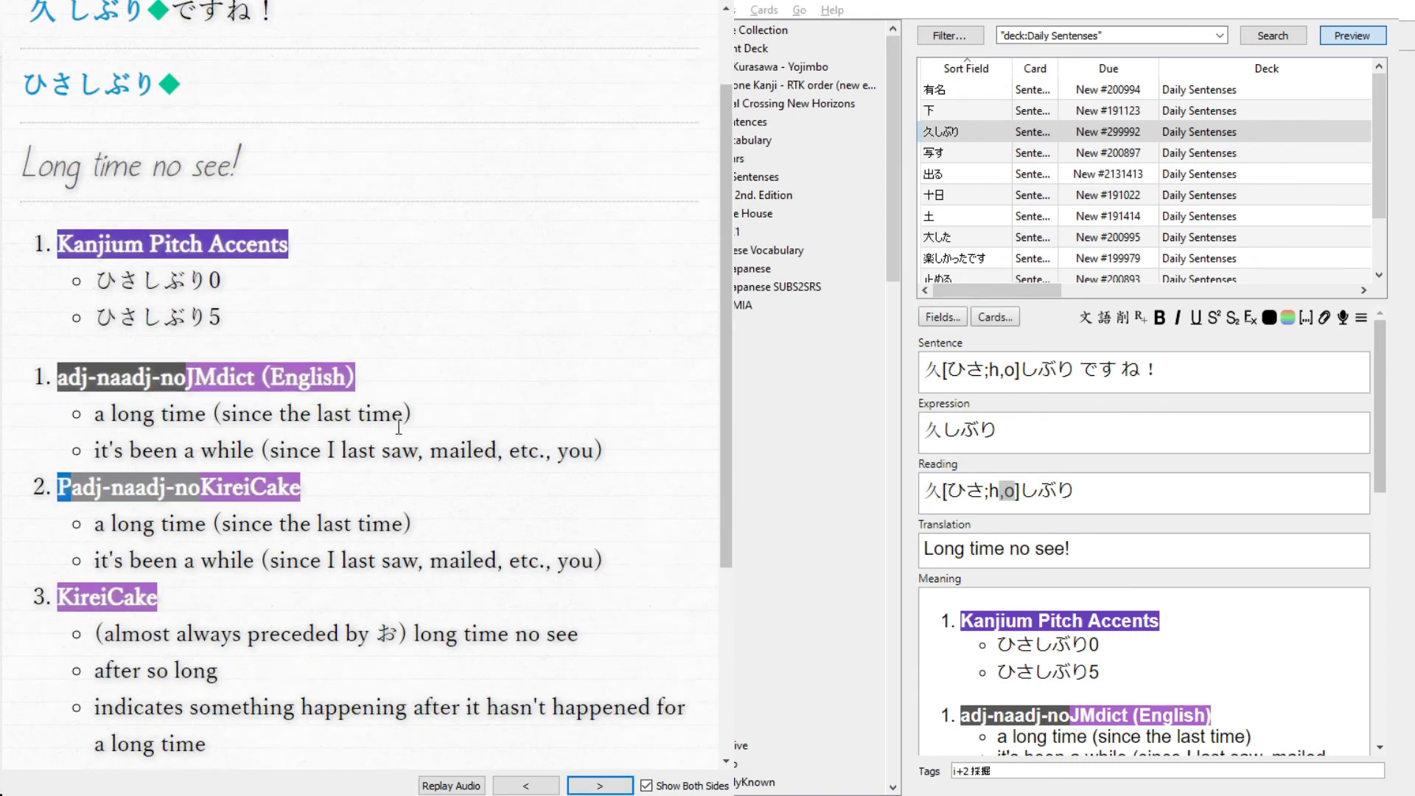
pyautogui.moveTo(225, 316); pyautogui.dragTo(82, 283)
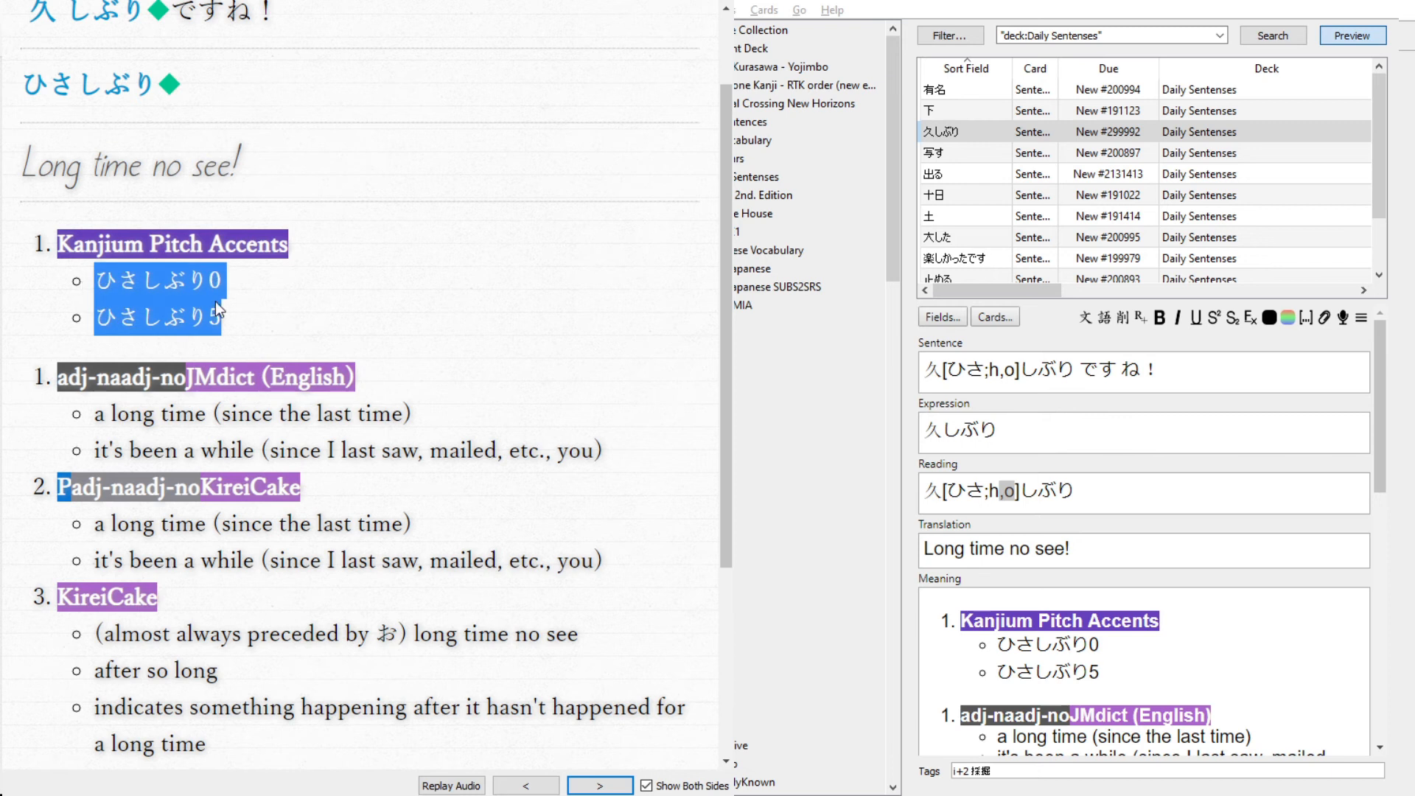
pyautogui.click(316, 327)
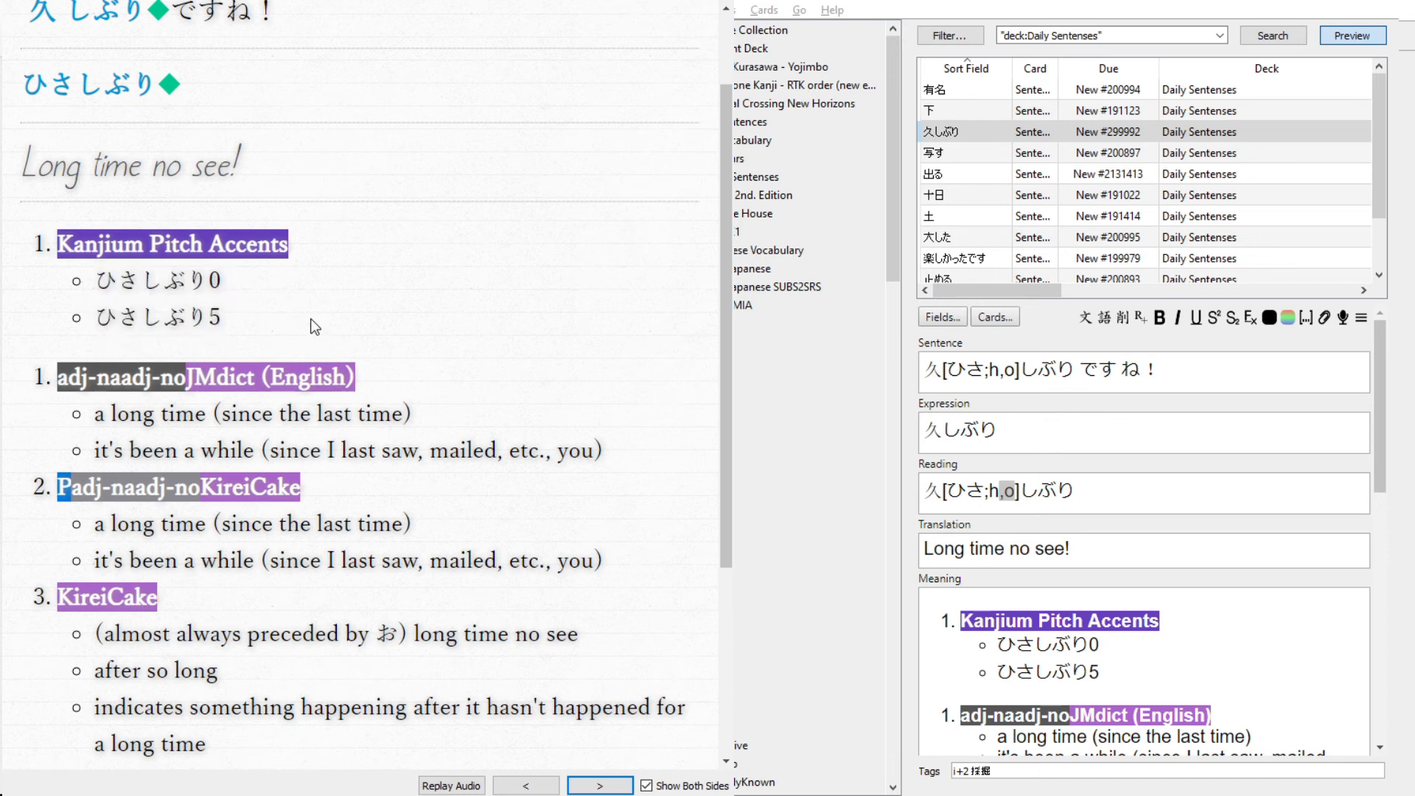
# - Play both audio clips on the 久しぶり card several times to compare them
pyautogui.scroll(-3, 317, 325)
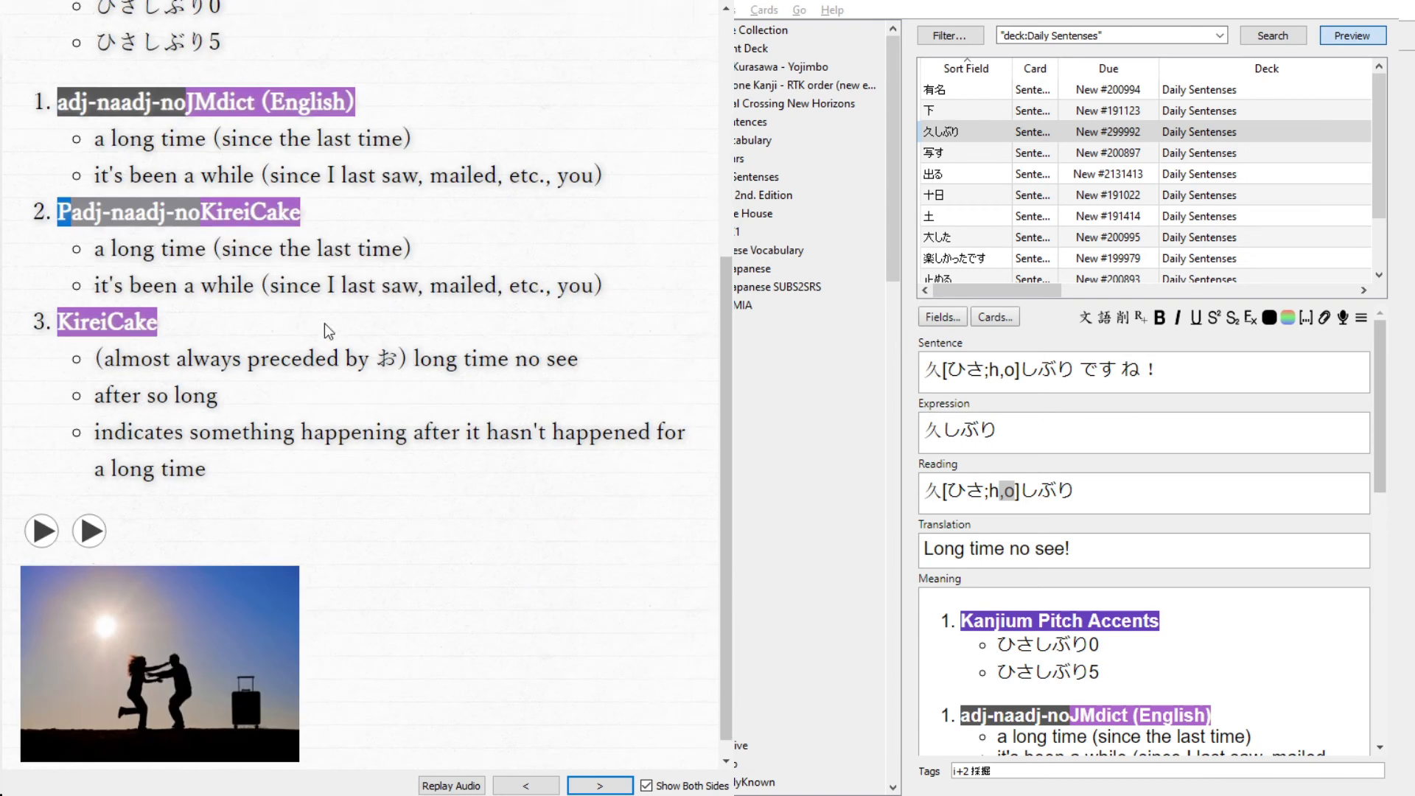
pyautogui.click(39, 520)
pyautogui.click(90, 519)
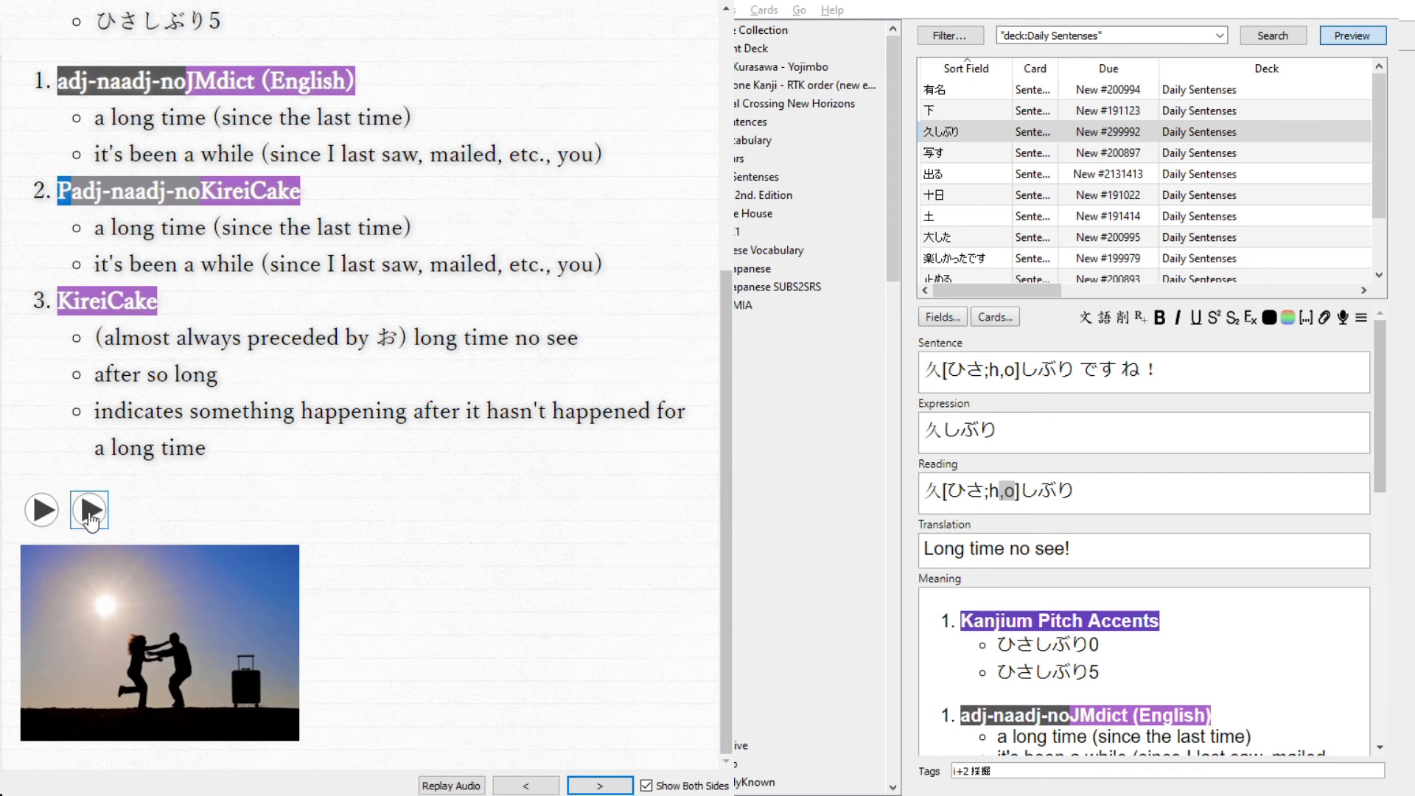
pyautogui.click(42, 519)
pyautogui.click(90, 519)
pyautogui.click(43, 521)
pyautogui.click(90, 519)
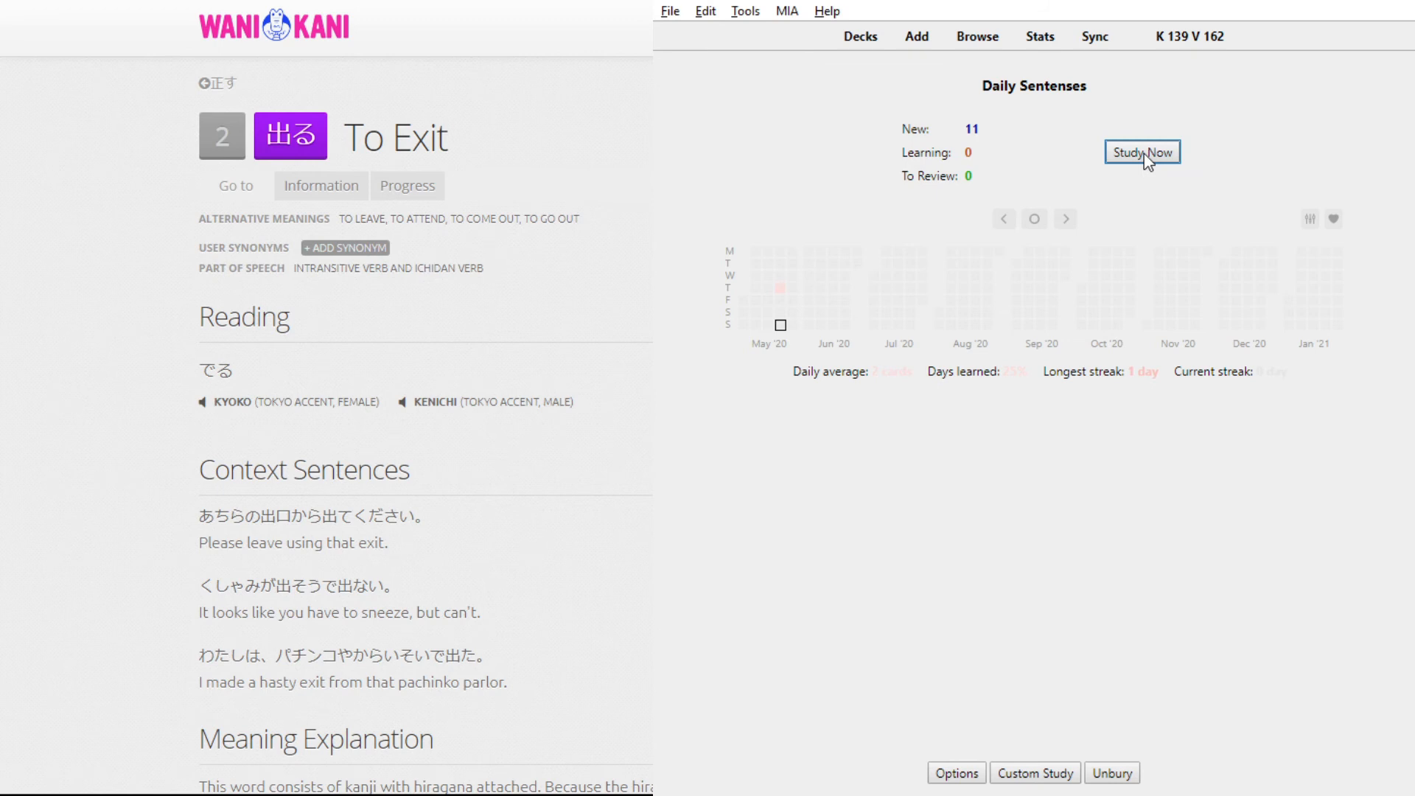
# - Start studying the Daily Sentences deck and check the readings of くすり, ください and 十日 on the first card
pyautogui.click(1143, 153)
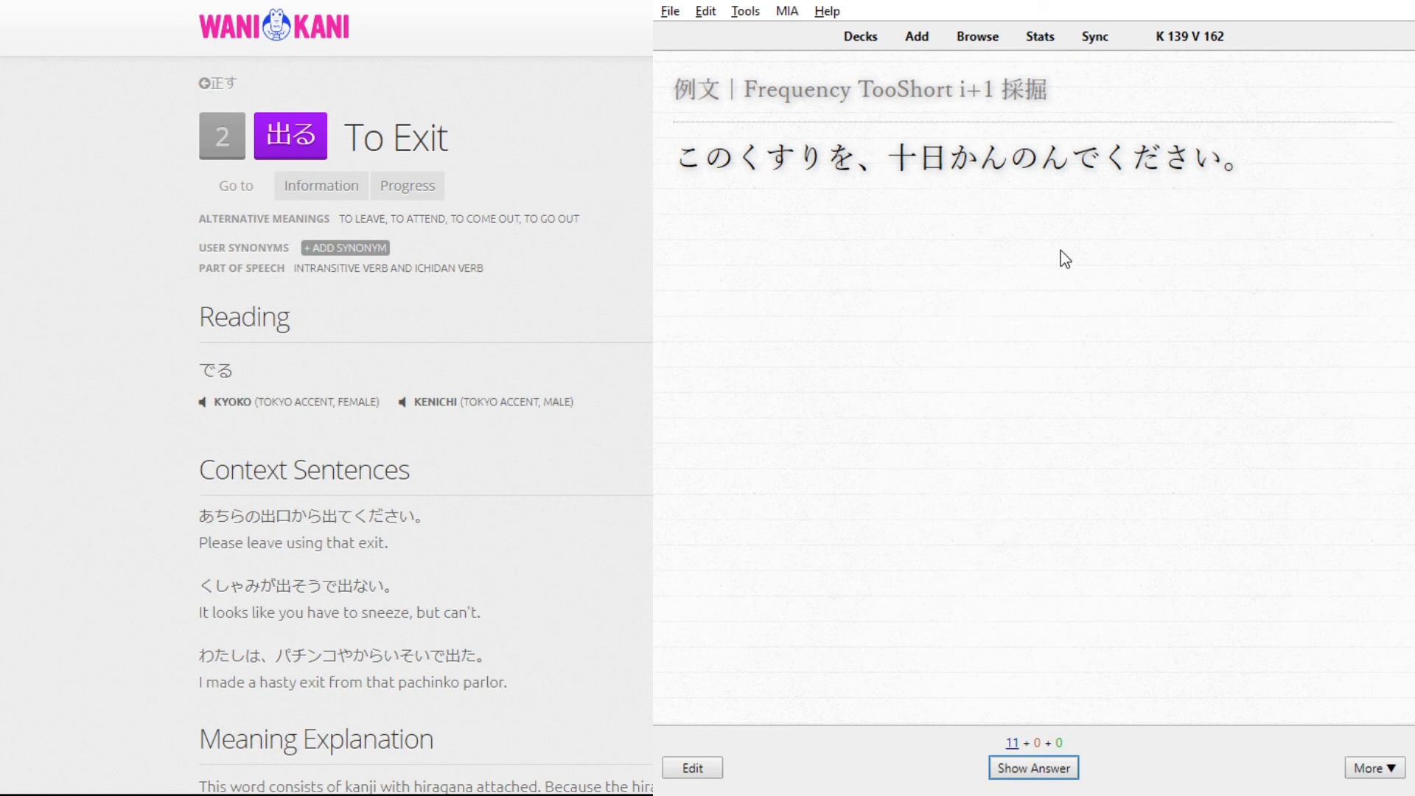
pyautogui.moveTo(768, 178)
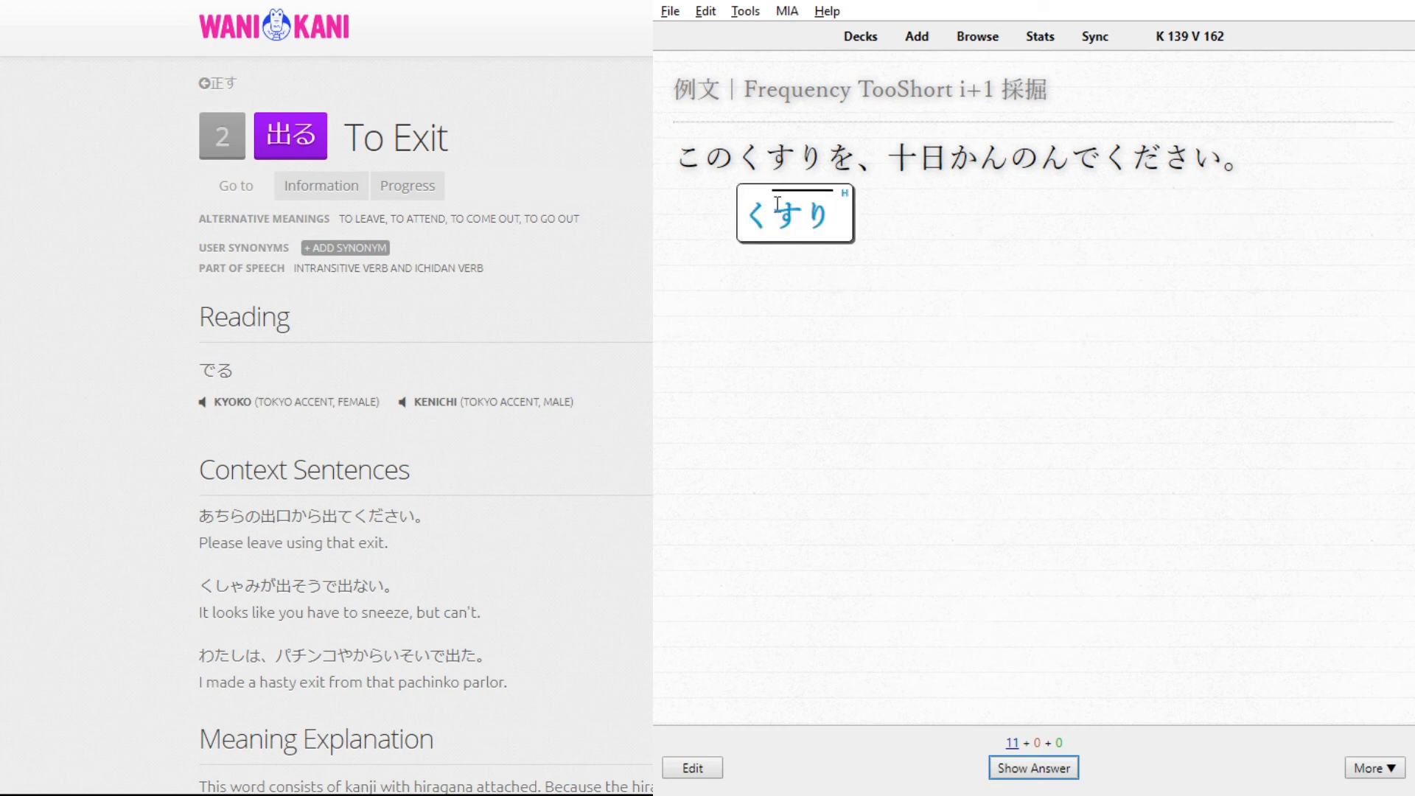
pyautogui.moveTo(1201, 158)
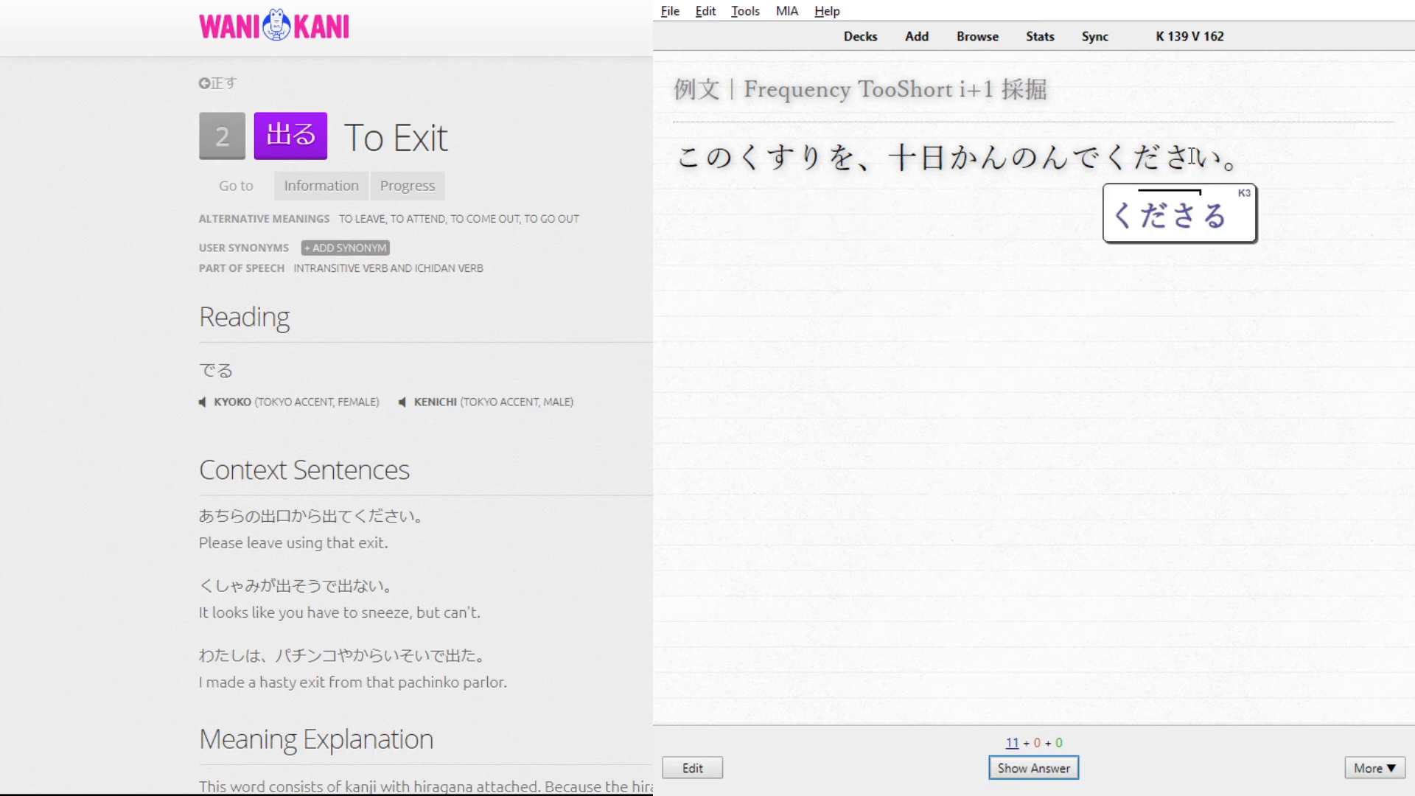
pyautogui.moveTo(741, 140)
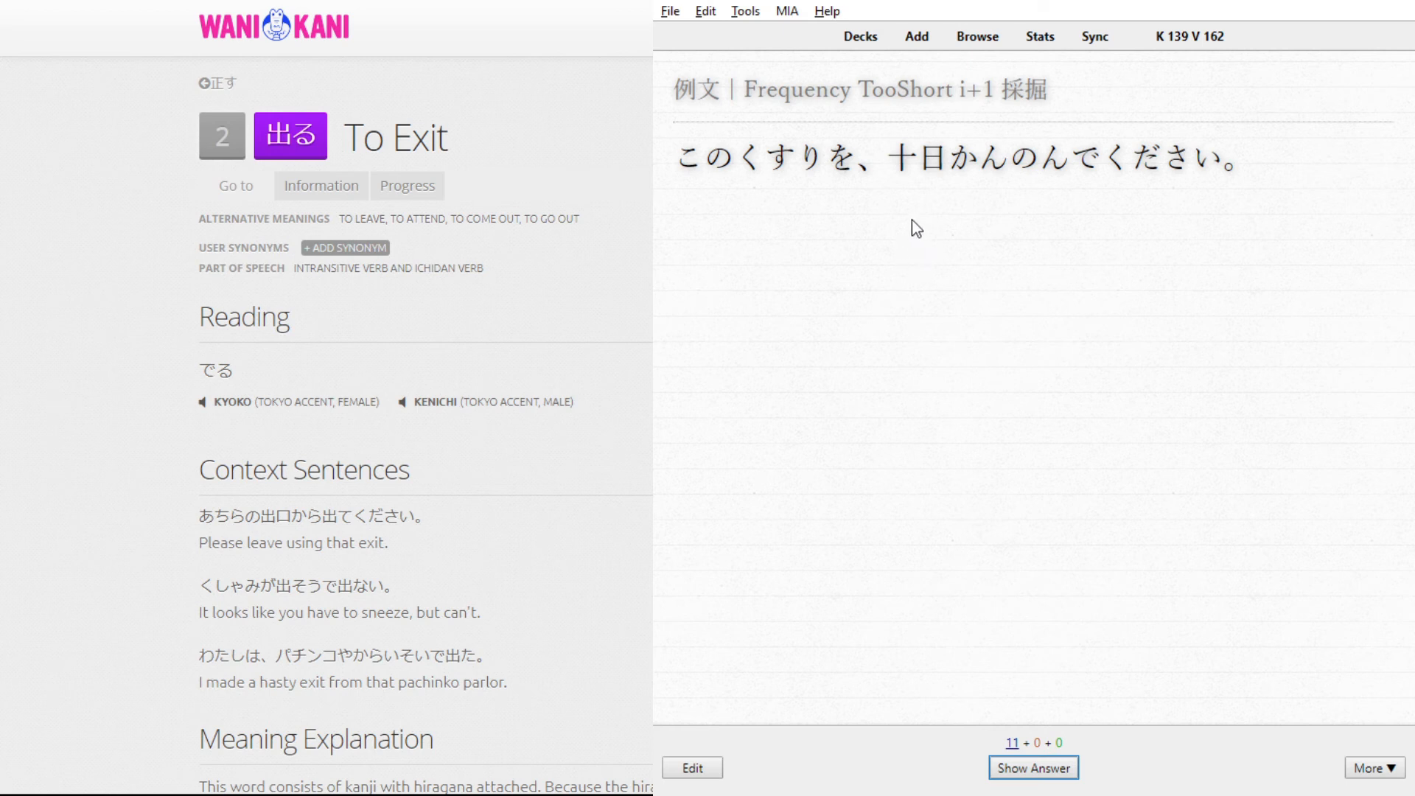
pyautogui.moveTo(940, 155)
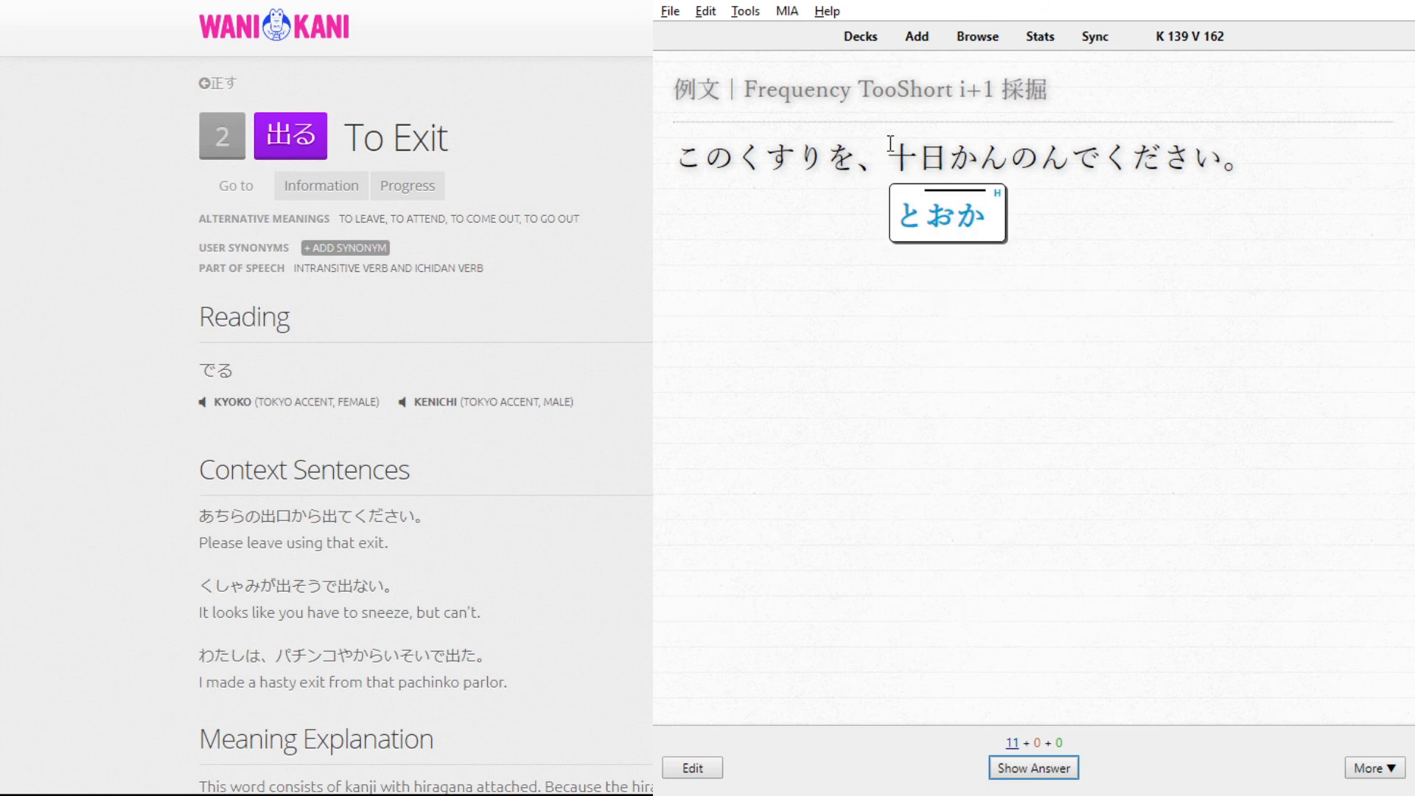
# - Reveal the 十日 card's answer and examine its word accents and English translation
pyautogui.click(1075, 770)
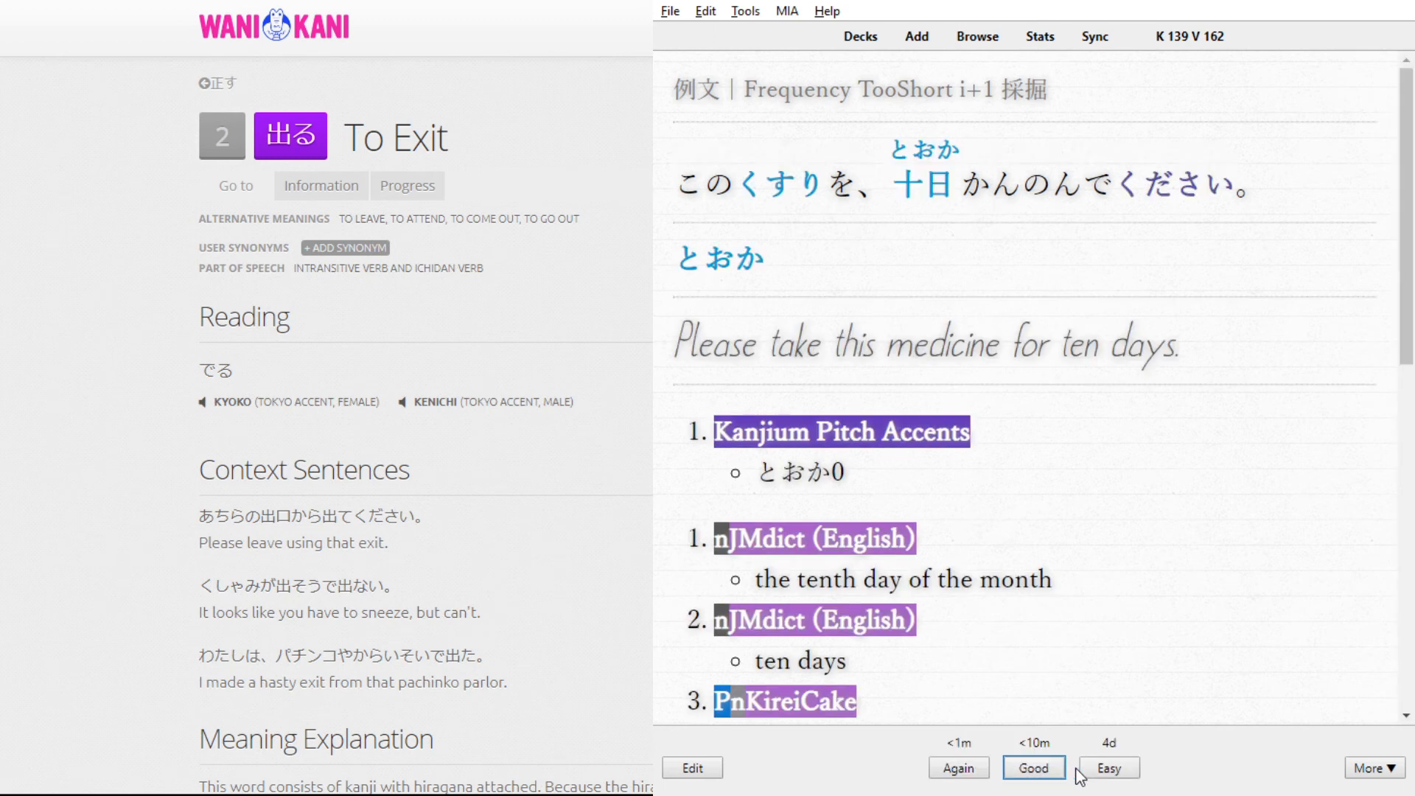
pyautogui.moveTo(814, 214)
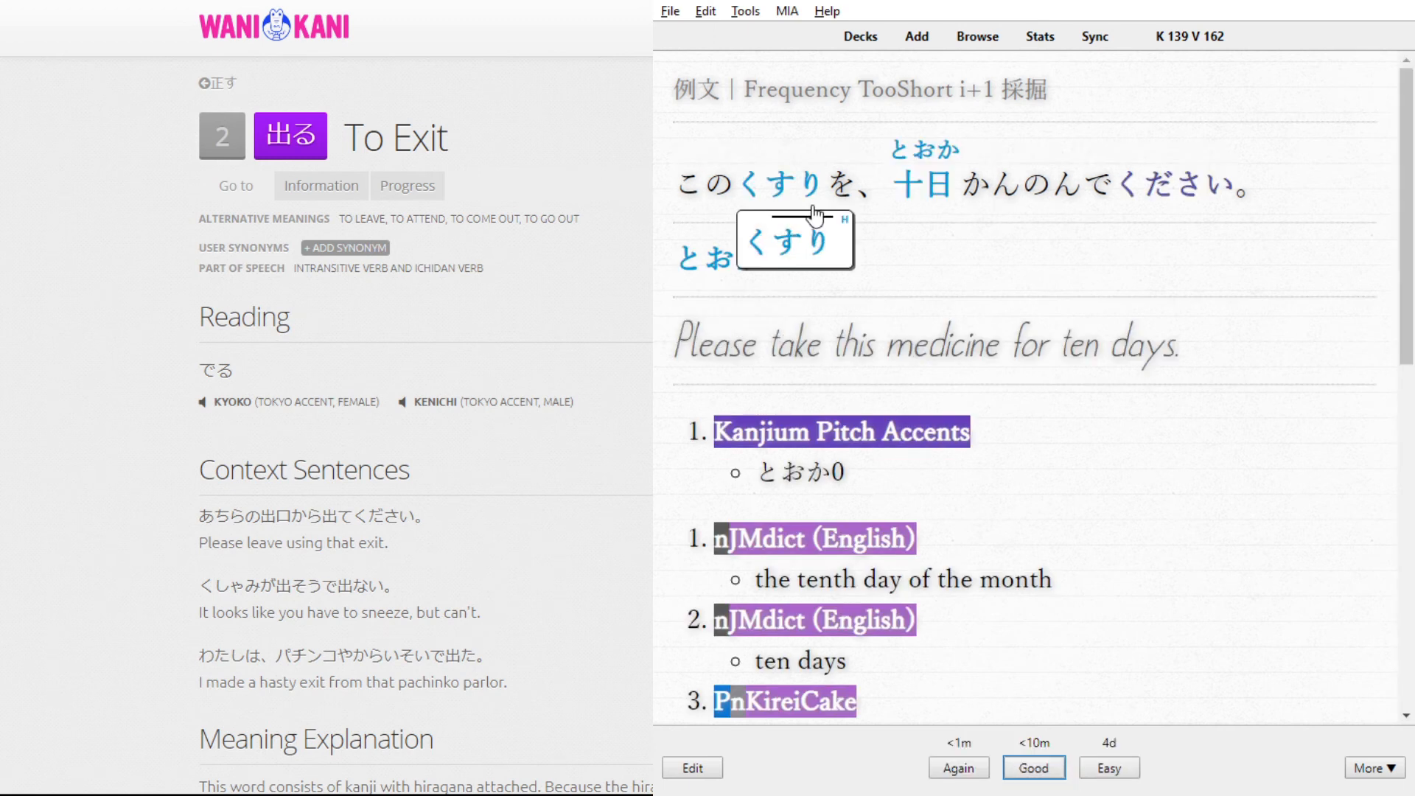
pyautogui.moveTo(1080, 190)
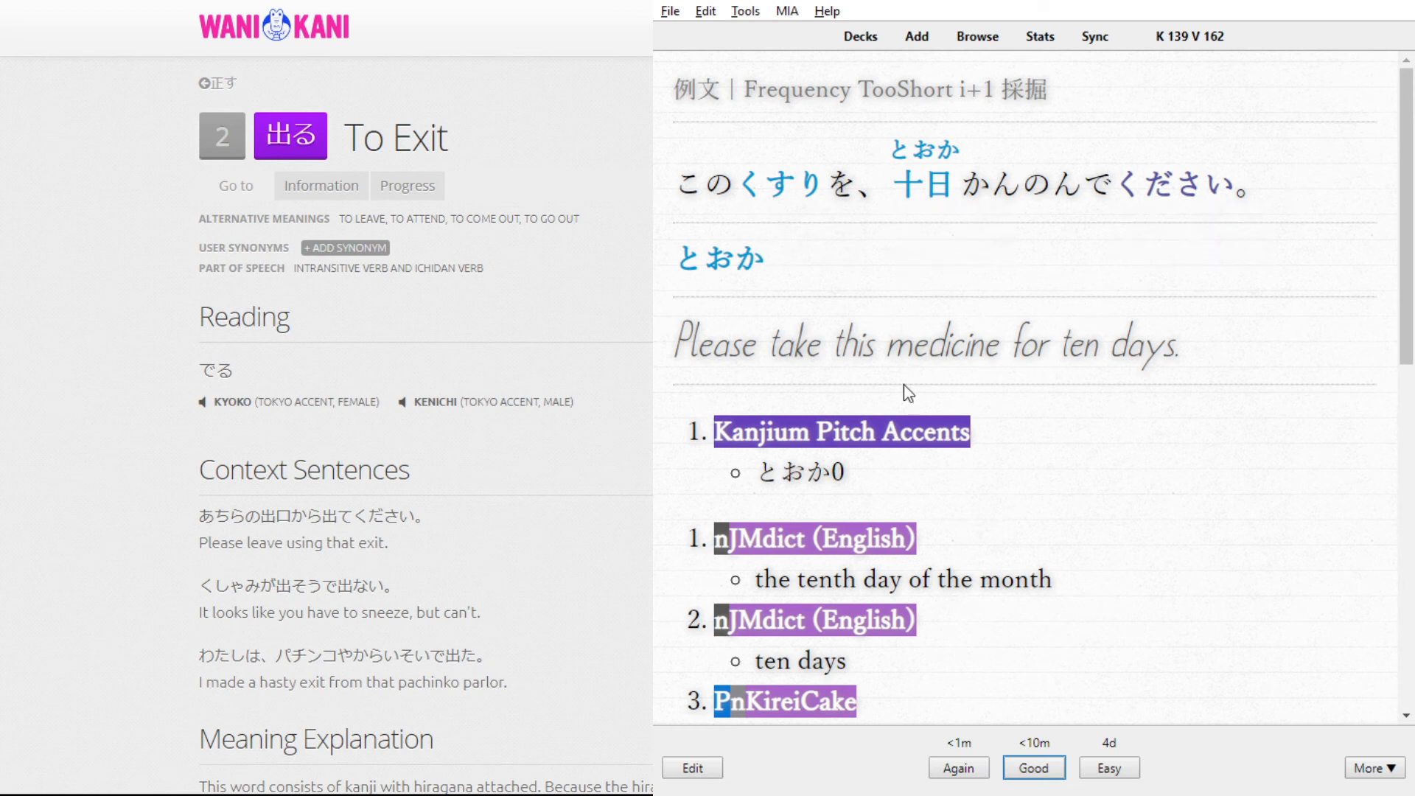
pyautogui.moveTo(687, 343); pyautogui.dragTo(1112, 343)
pyautogui.click(1113, 343)
# - Review the 十日 card's dictionary definitions and picture, and grade the card Good
pyautogui.scroll(-3, 1042, 457)
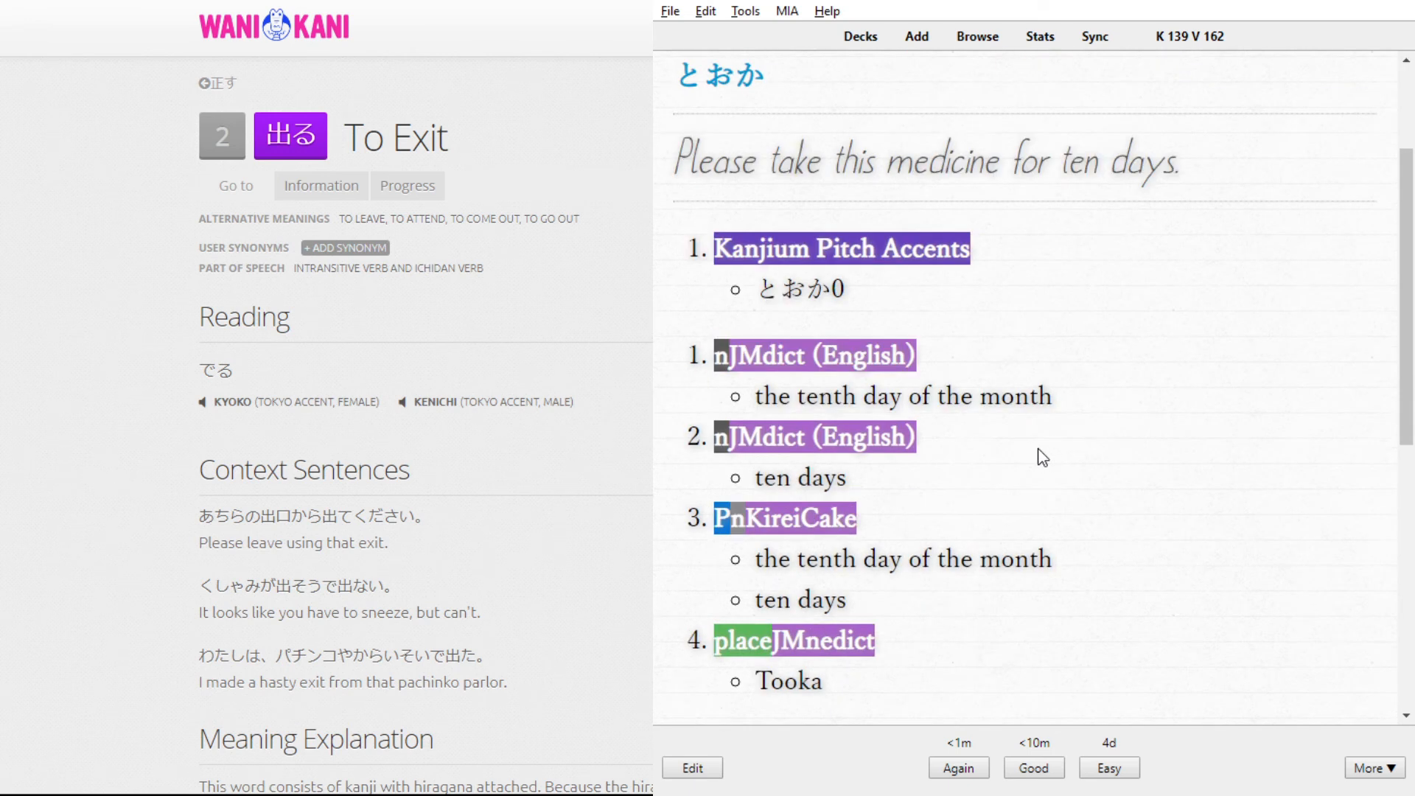
pyautogui.scroll(-2, 931, 413)
pyautogui.scroll(-3, 770, 472)
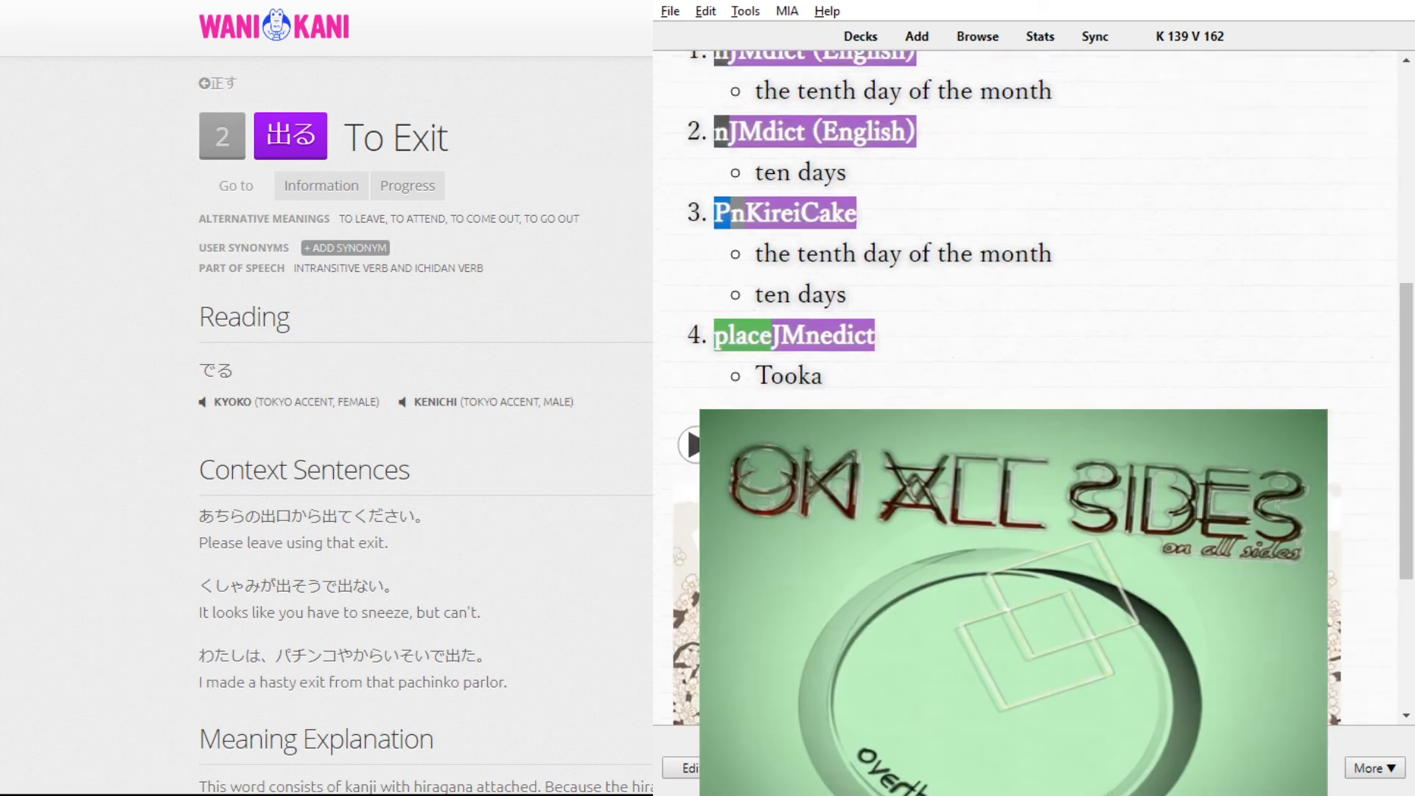
pyautogui.scroll(-4, 1032, 369)
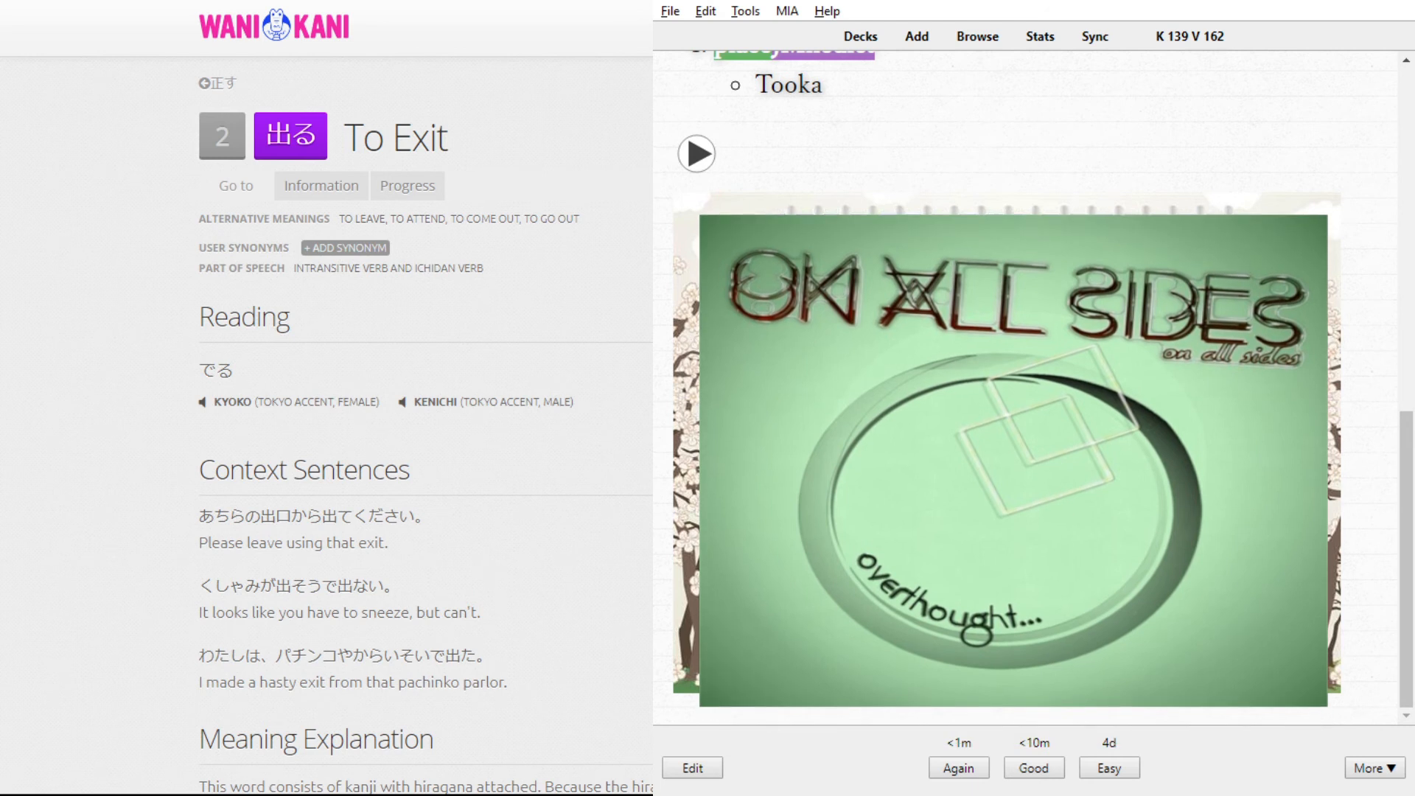
pyautogui.scroll(12, 1032, 368)
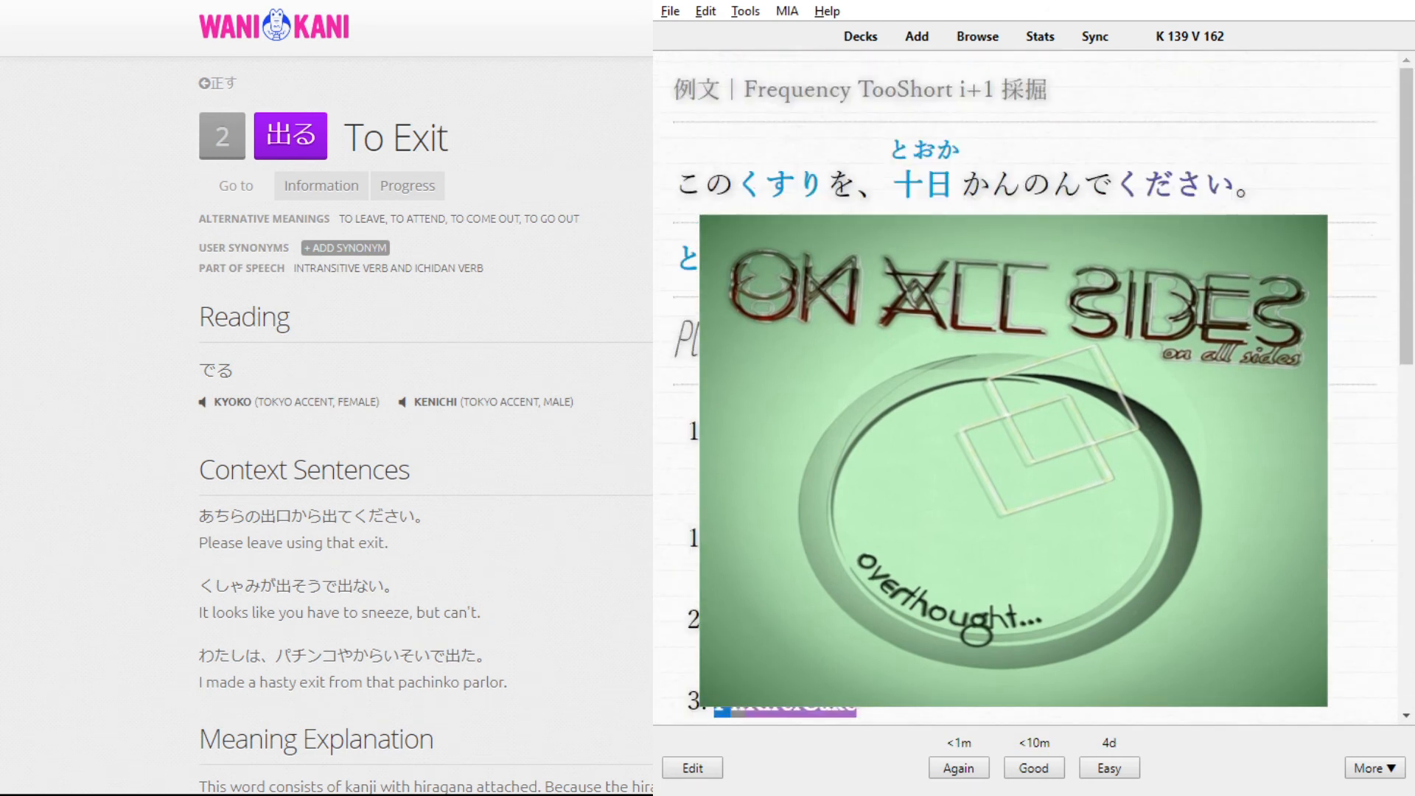
pyautogui.scroll(-8, 1032, 368)
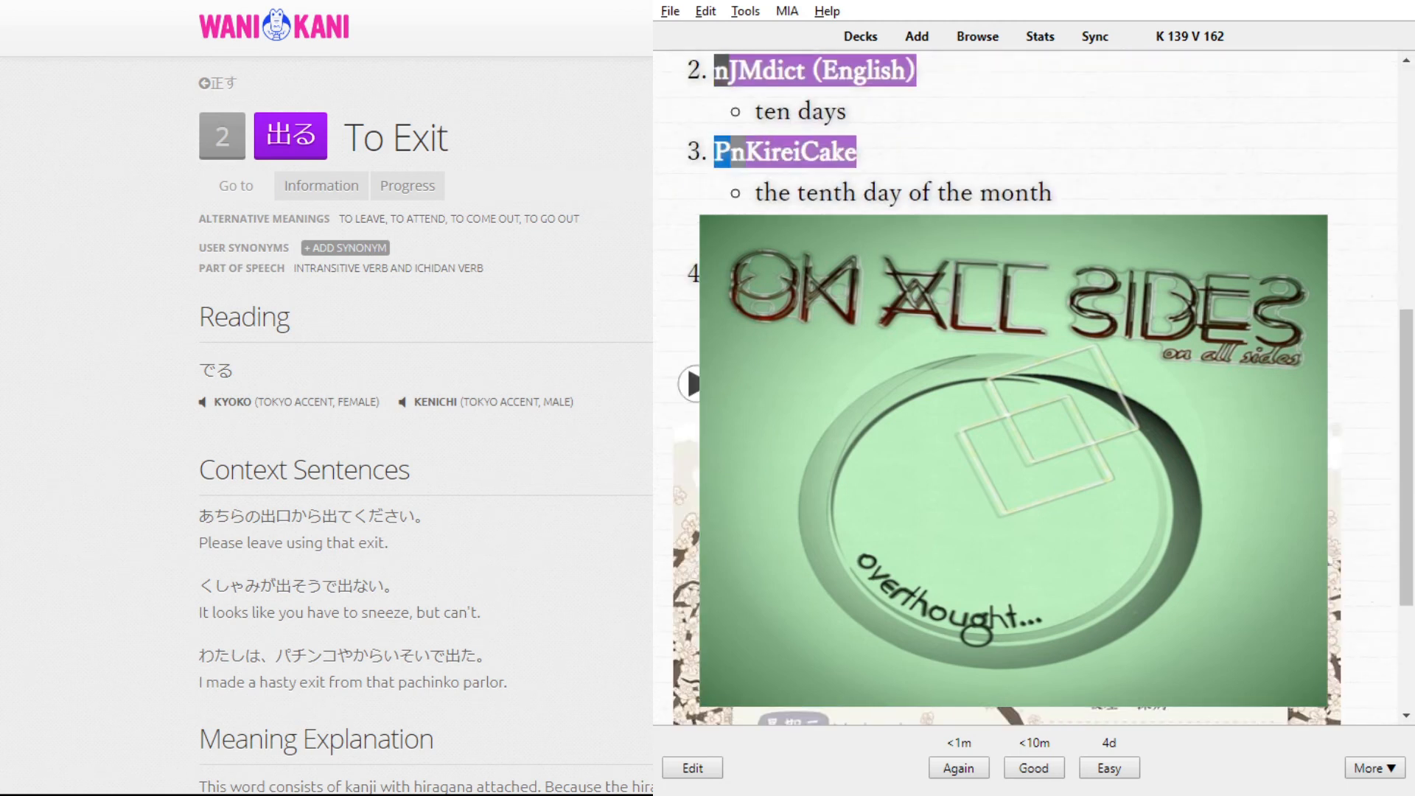
pyautogui.scroll(8, 1032, 368)
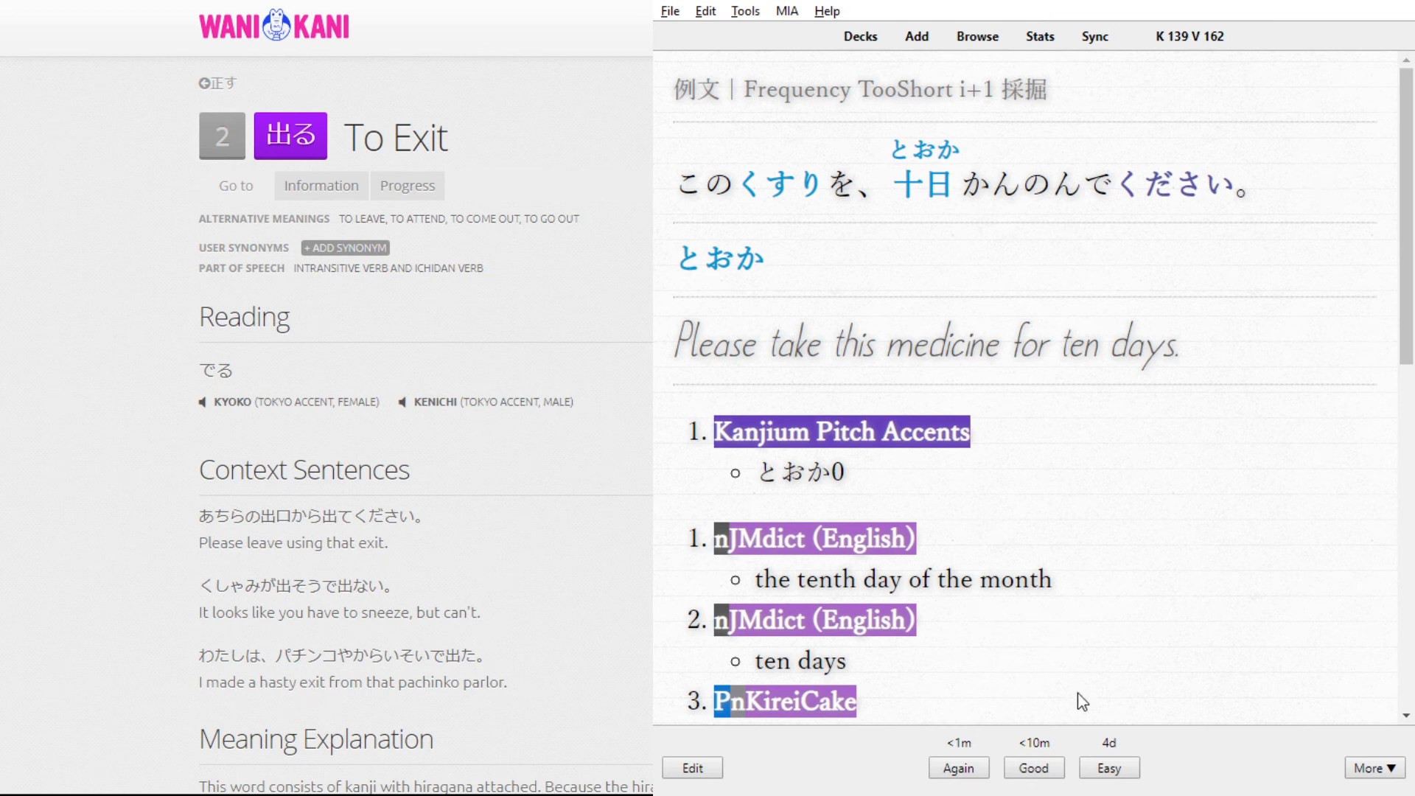
pyautogui.click(1035, 767)
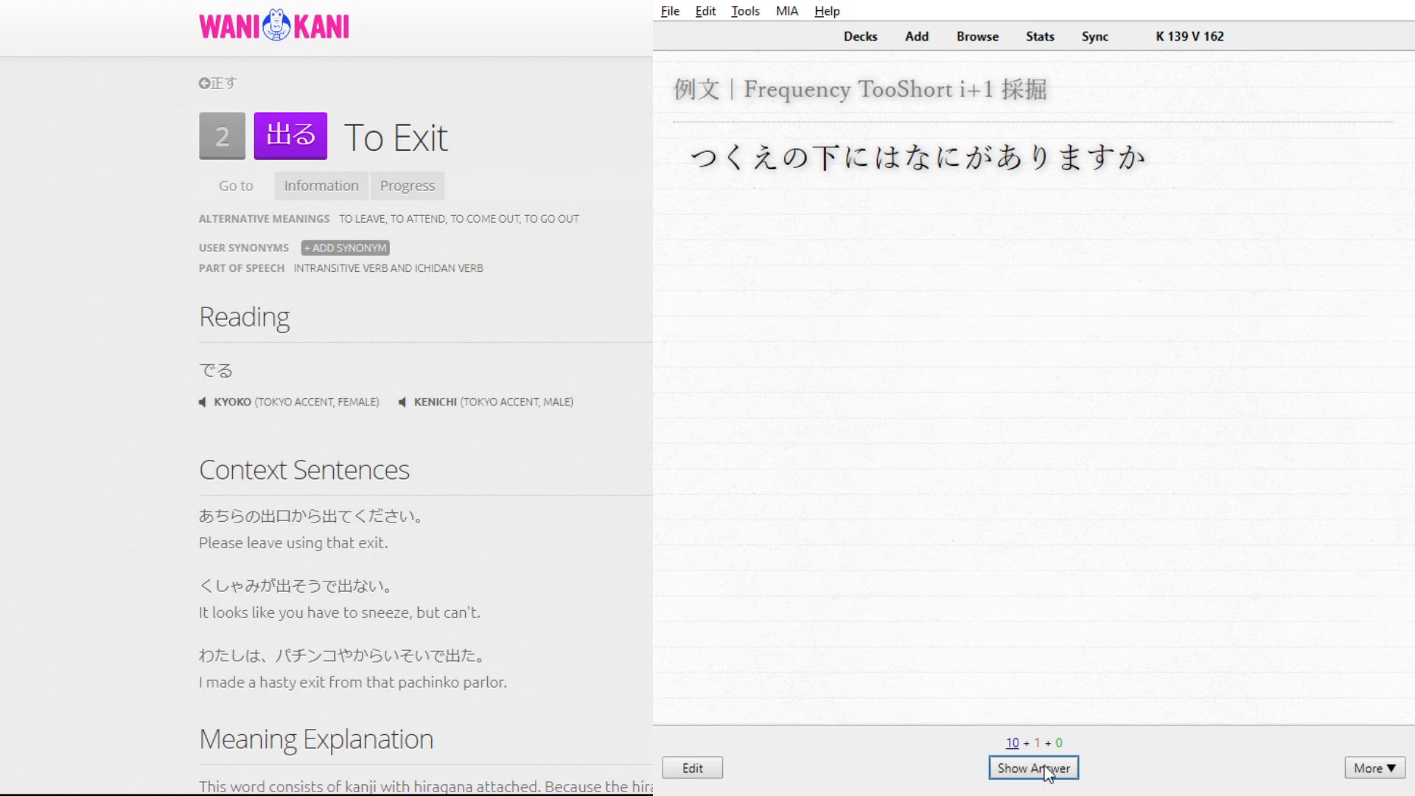
# - Reveal the answers of the つくえの下 and 土をほりあげる sentence cards and grade both Good
pyautogui.moveTo(829, 157)
pyautogui.click(1036, 768)
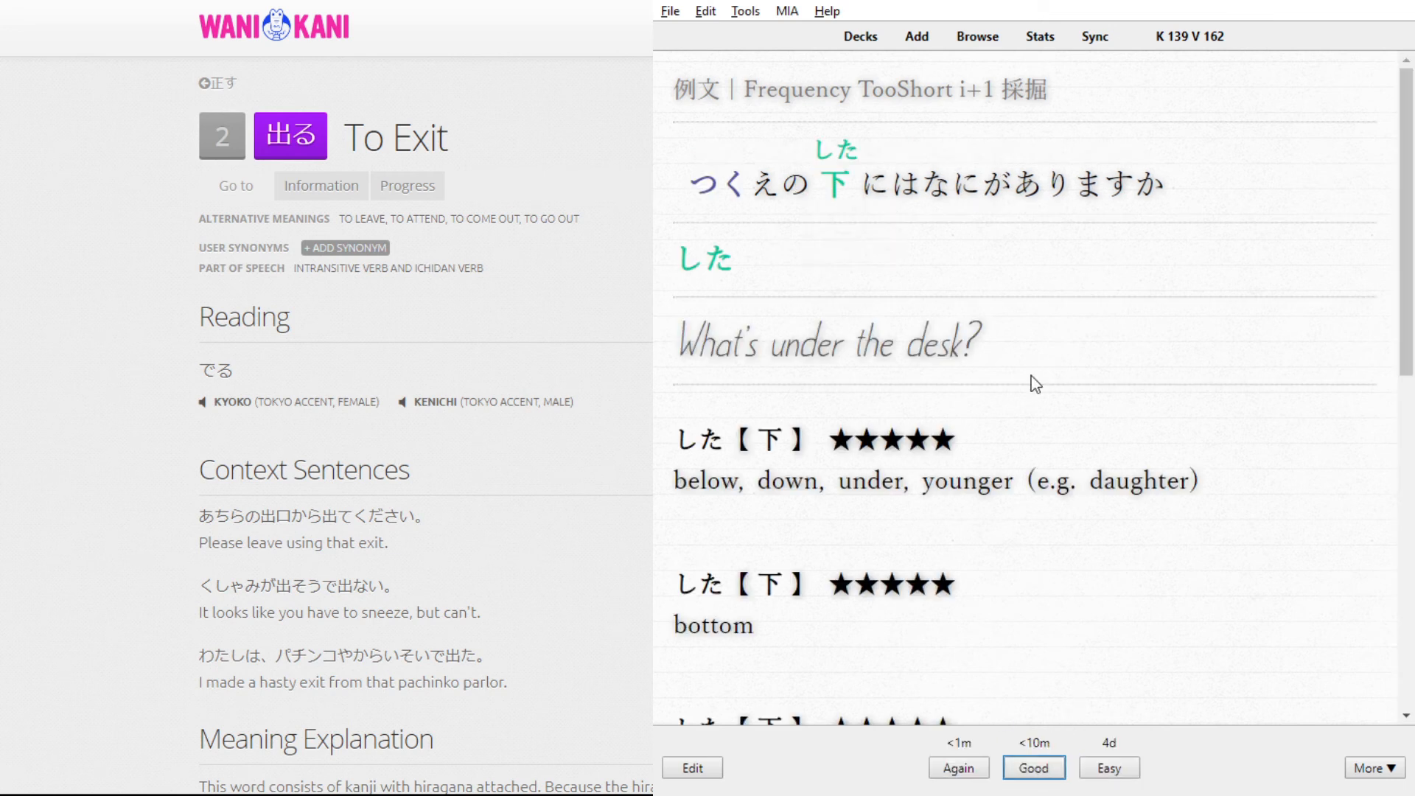
pyautogui.click(1040, 768)
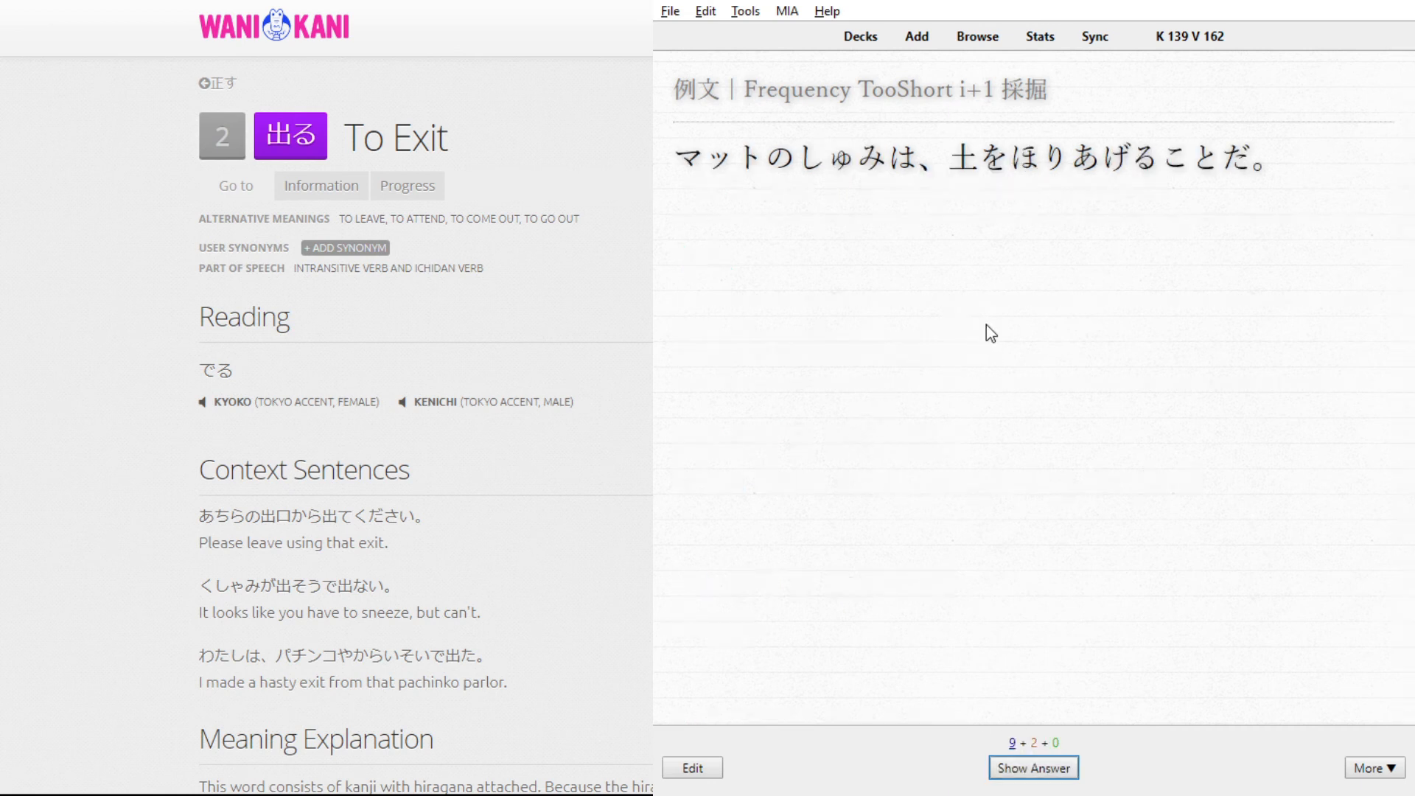
pyautogui.click(1073, 766)
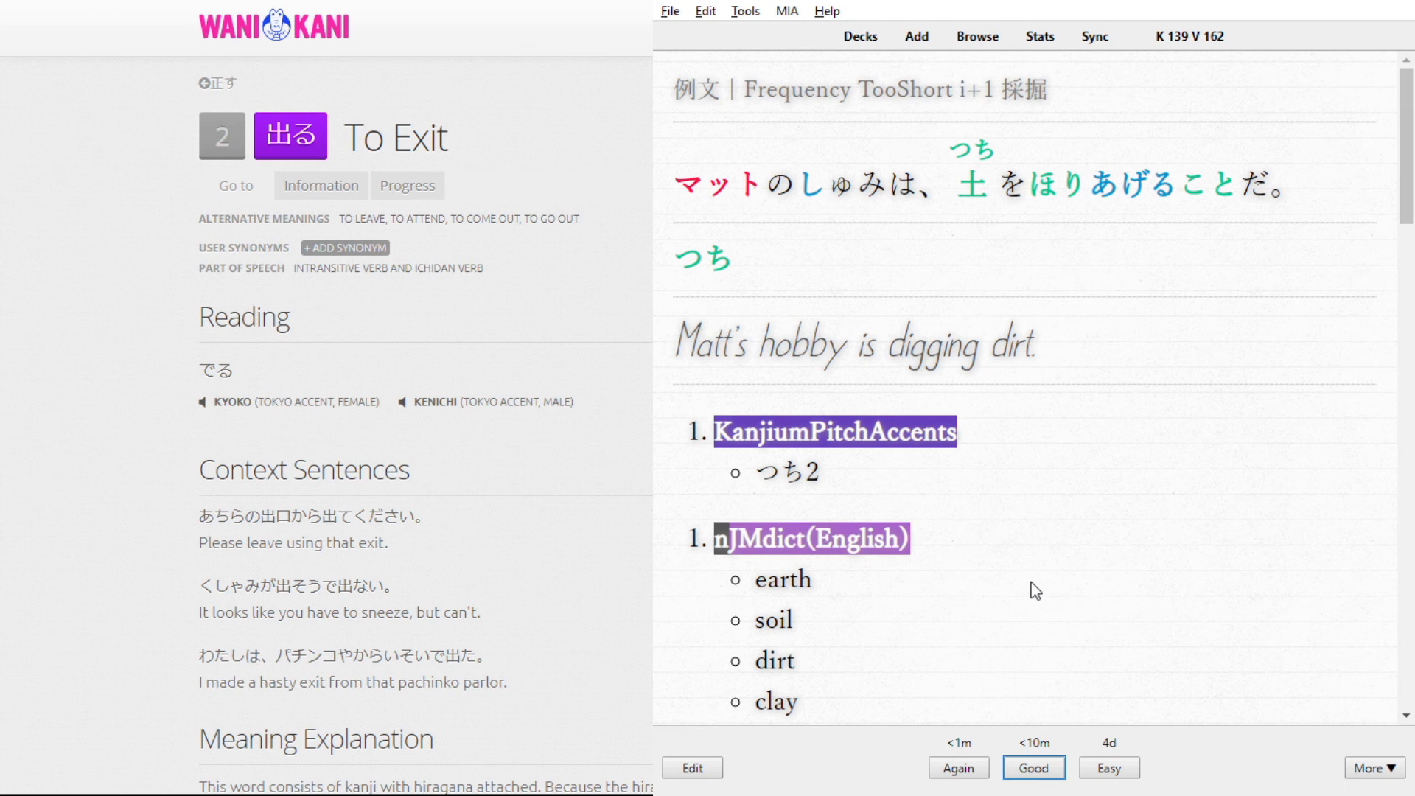
pyautogui.click(1044, 769)
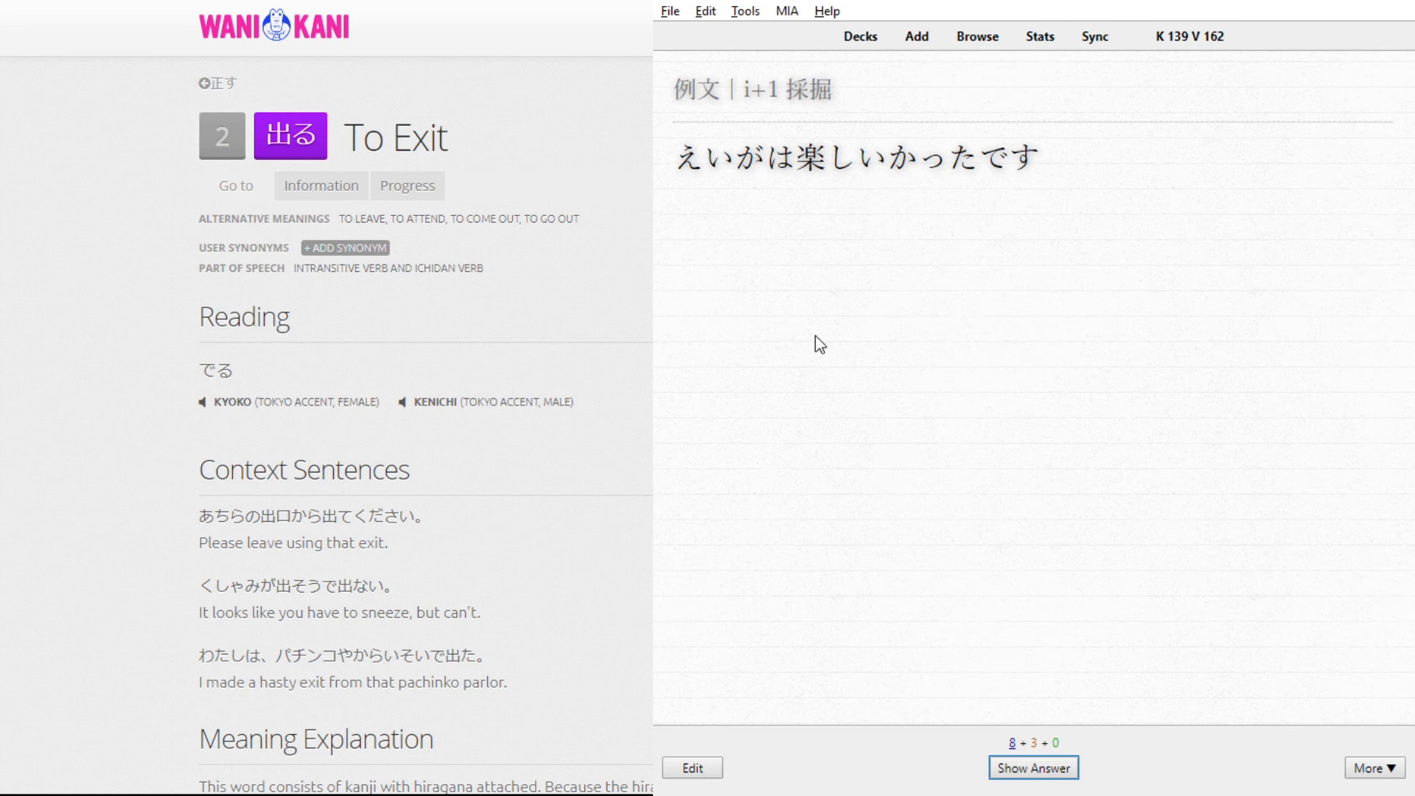
# - Reveal the answers of the えいがは楽しい and 東京のなつ sentence cards and grade both Good
pyautogui.click(1031, 771)
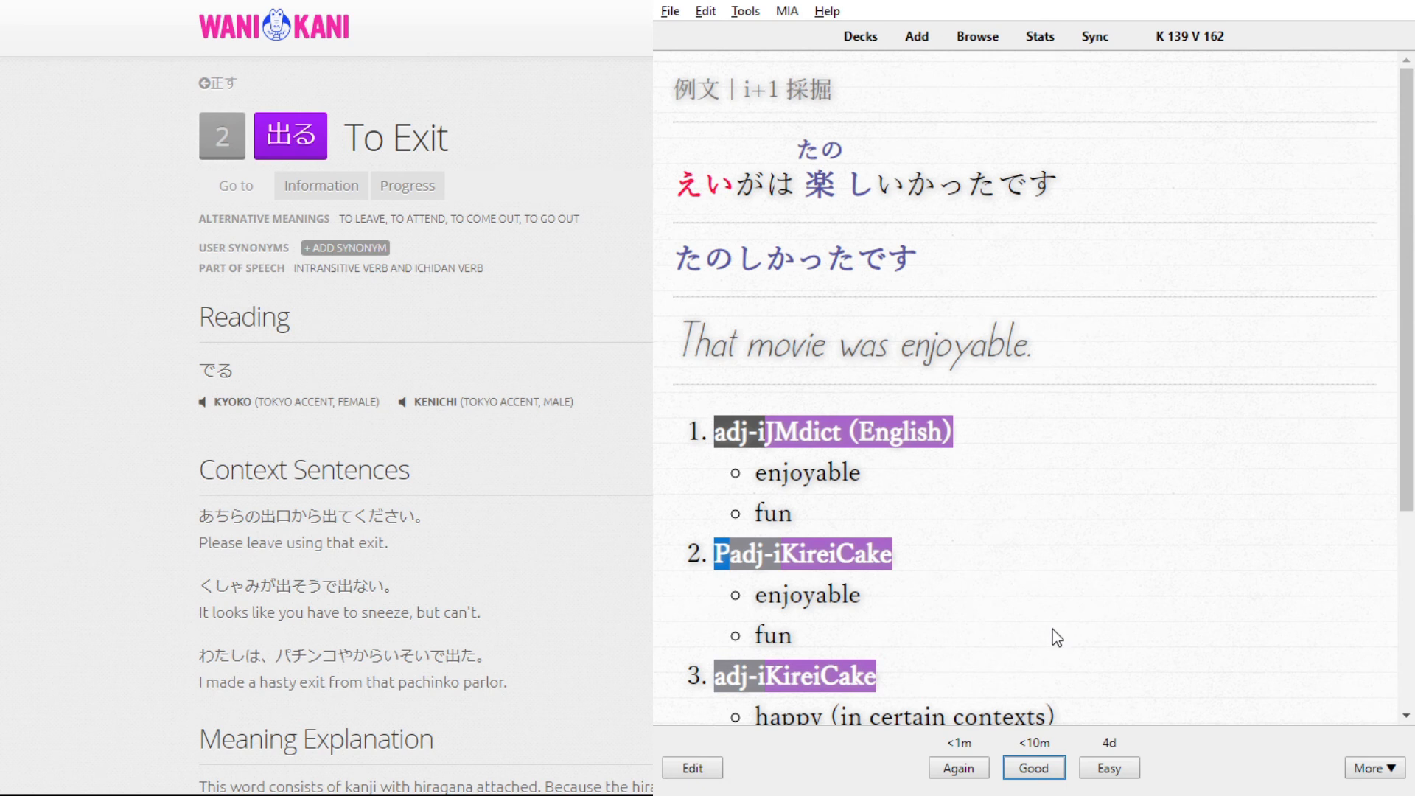
pyautogui.click(1030, 778)
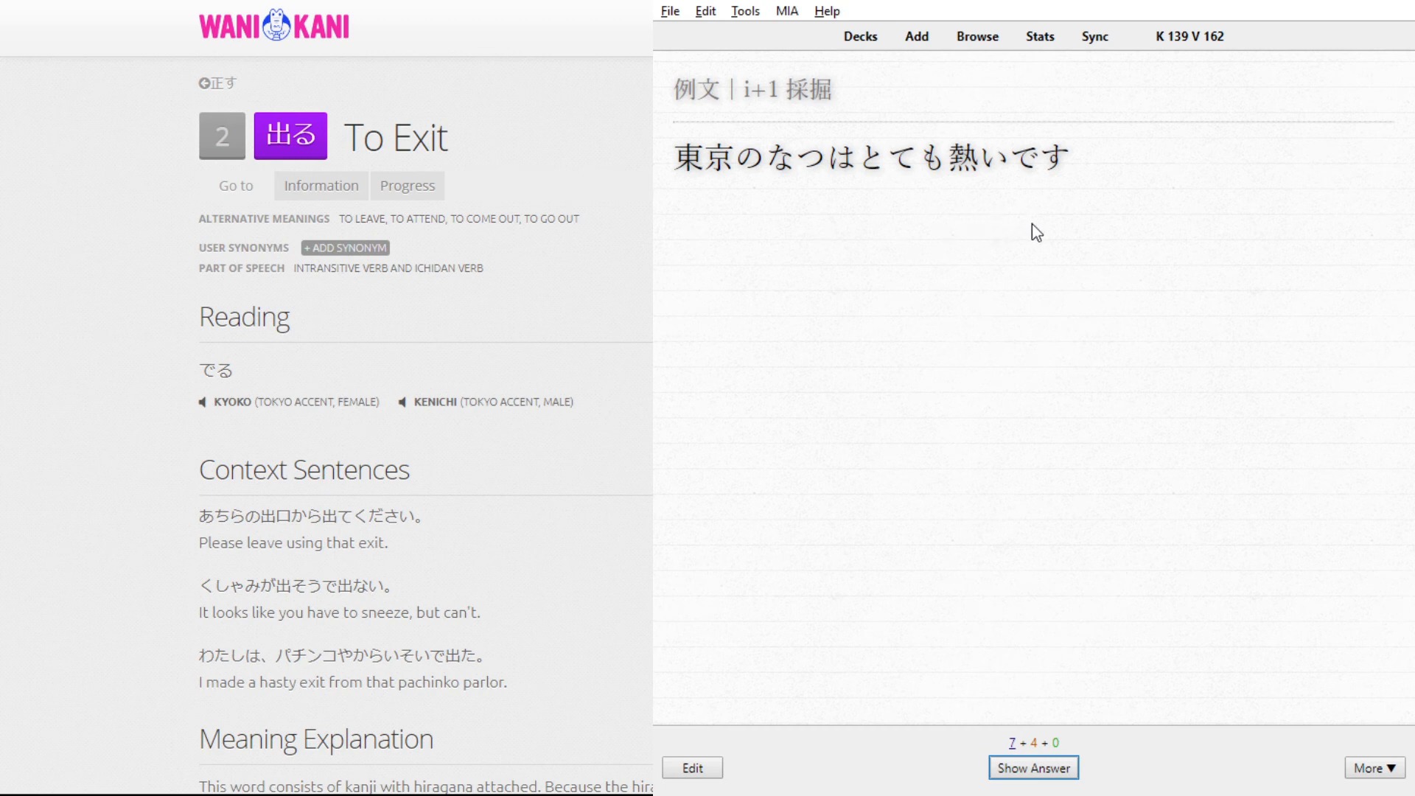
pyautogui.click(1048, 774)
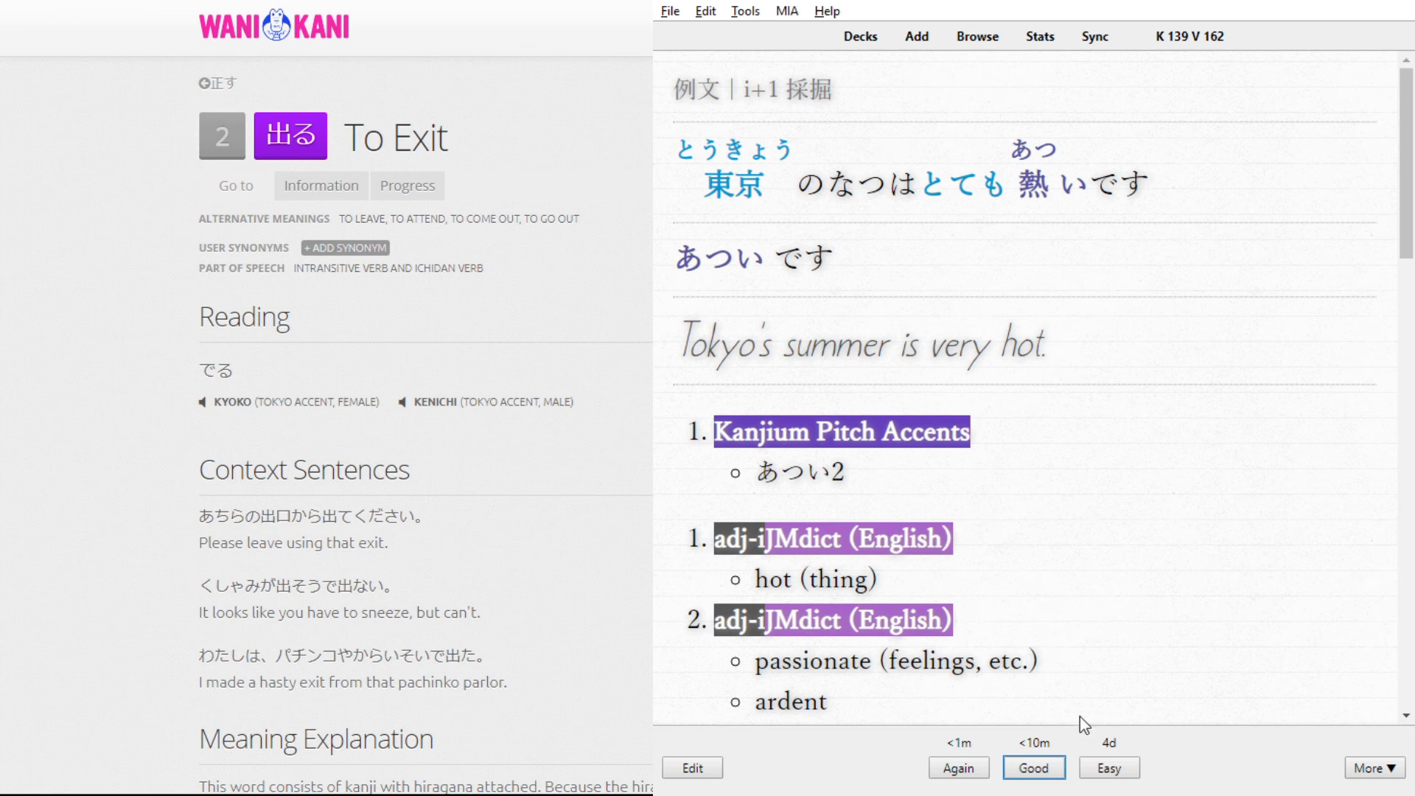
pyautogui.click(1060, 772)
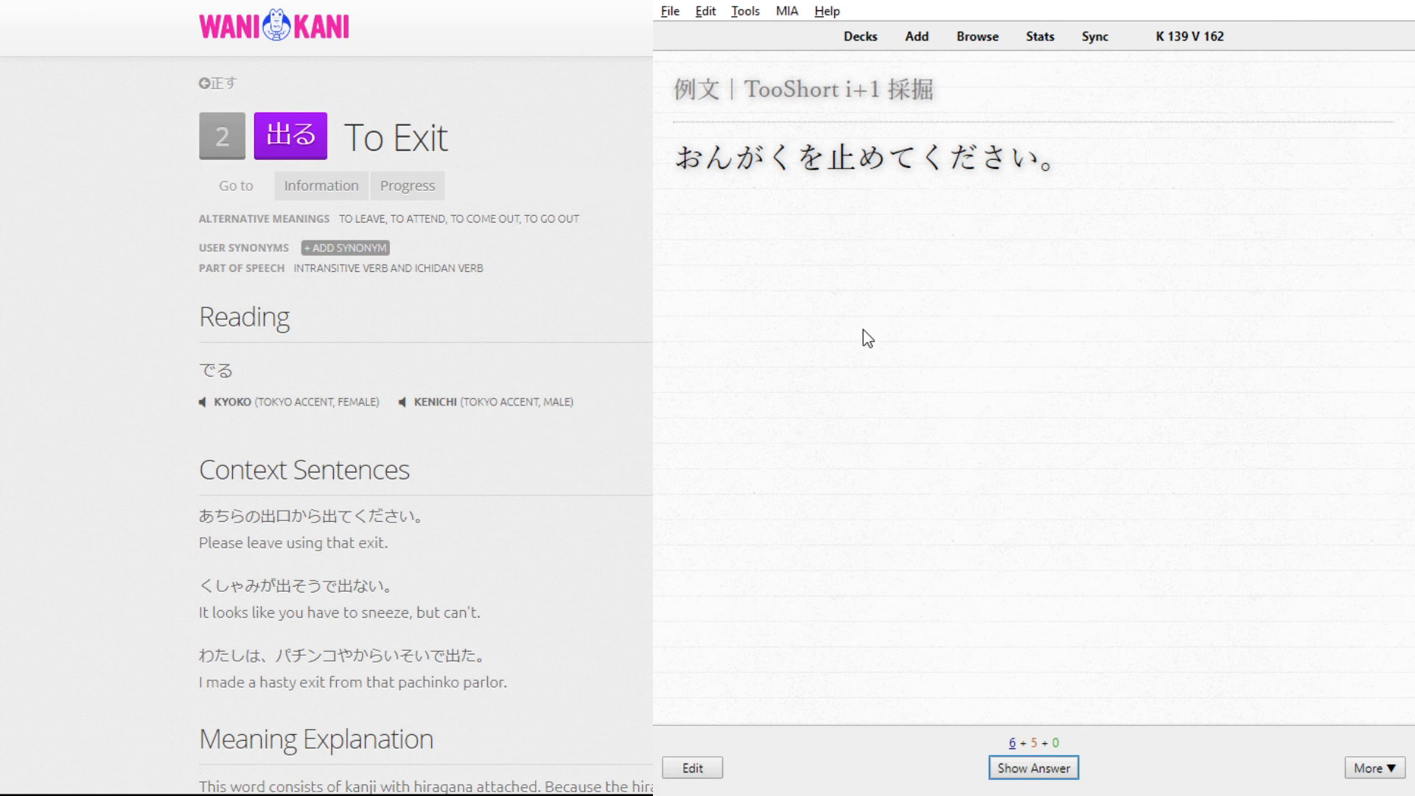
# - Reveal the answer of the おんがくを止めてください card and check the pitch accents of its words
pyautogui.click(1045, 766)
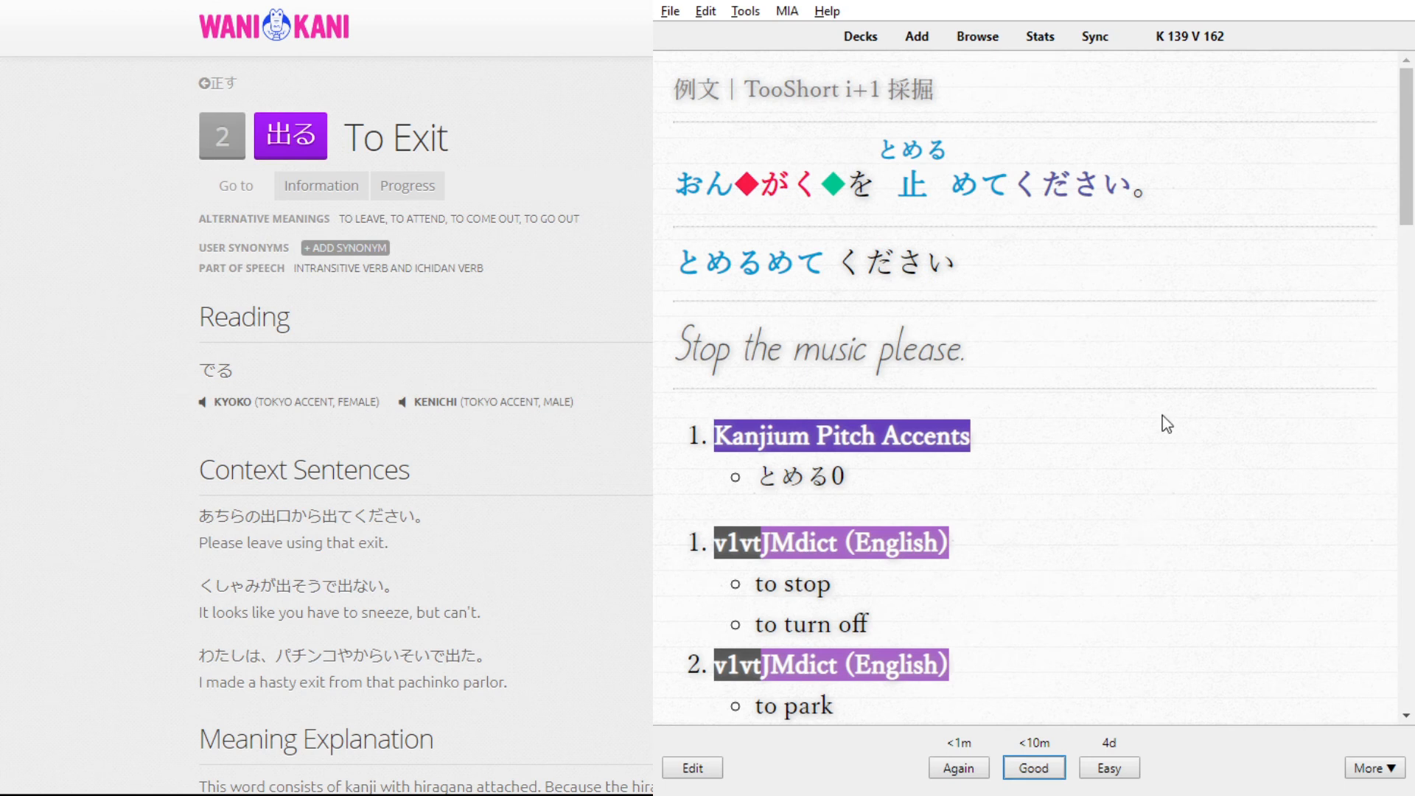
pyautogui.moveTo(739, 216)
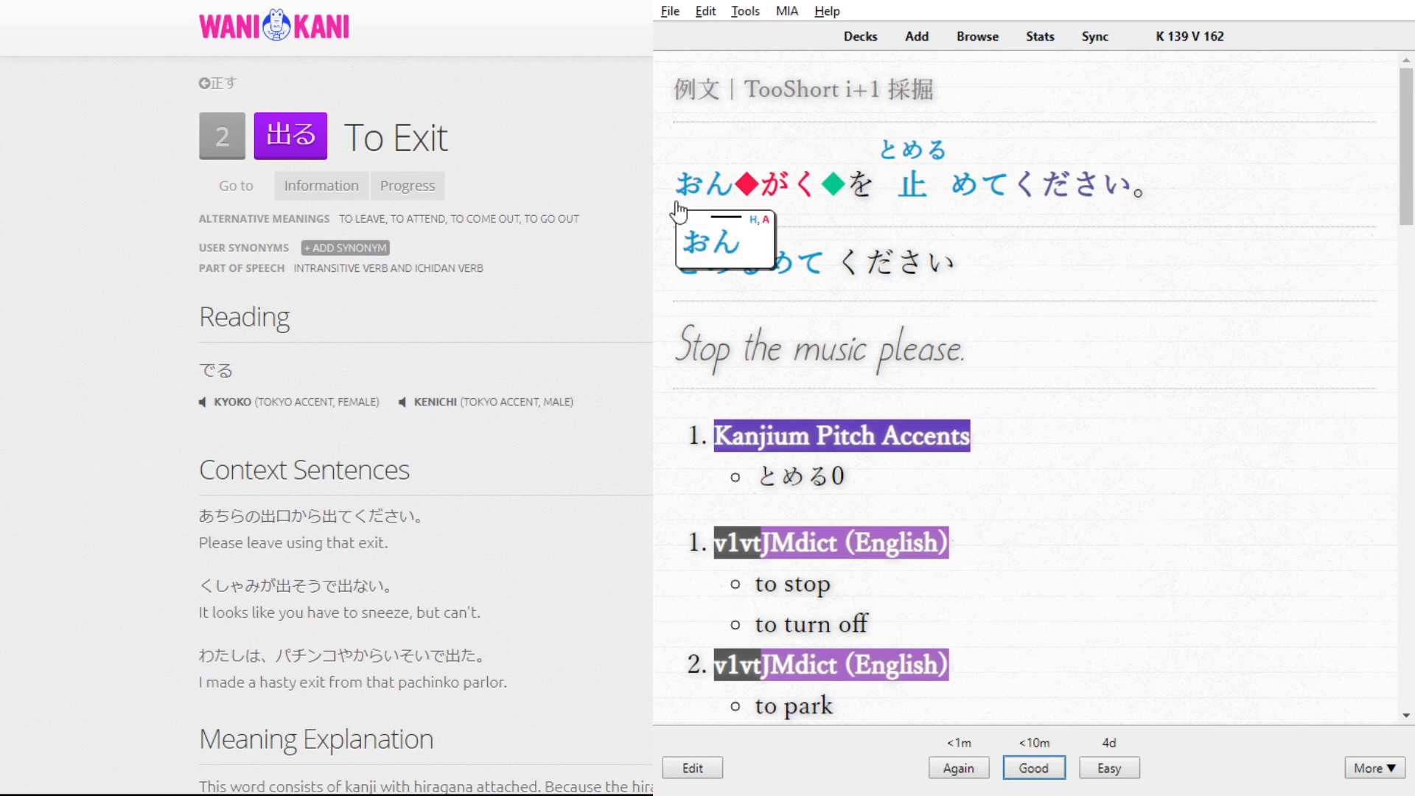
pyautogui.moveTo(884, 173)
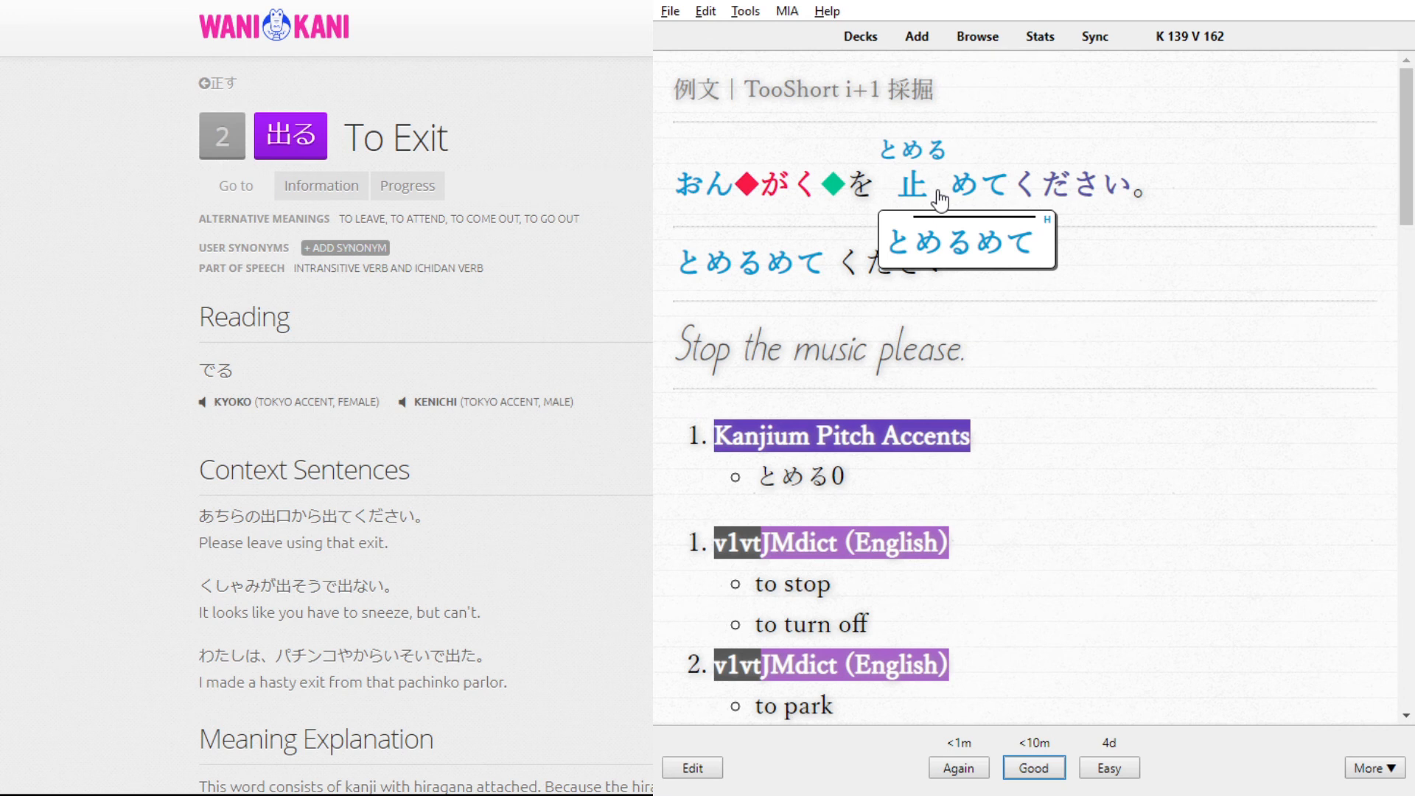
pyautogui.moveTo(1081, 190)
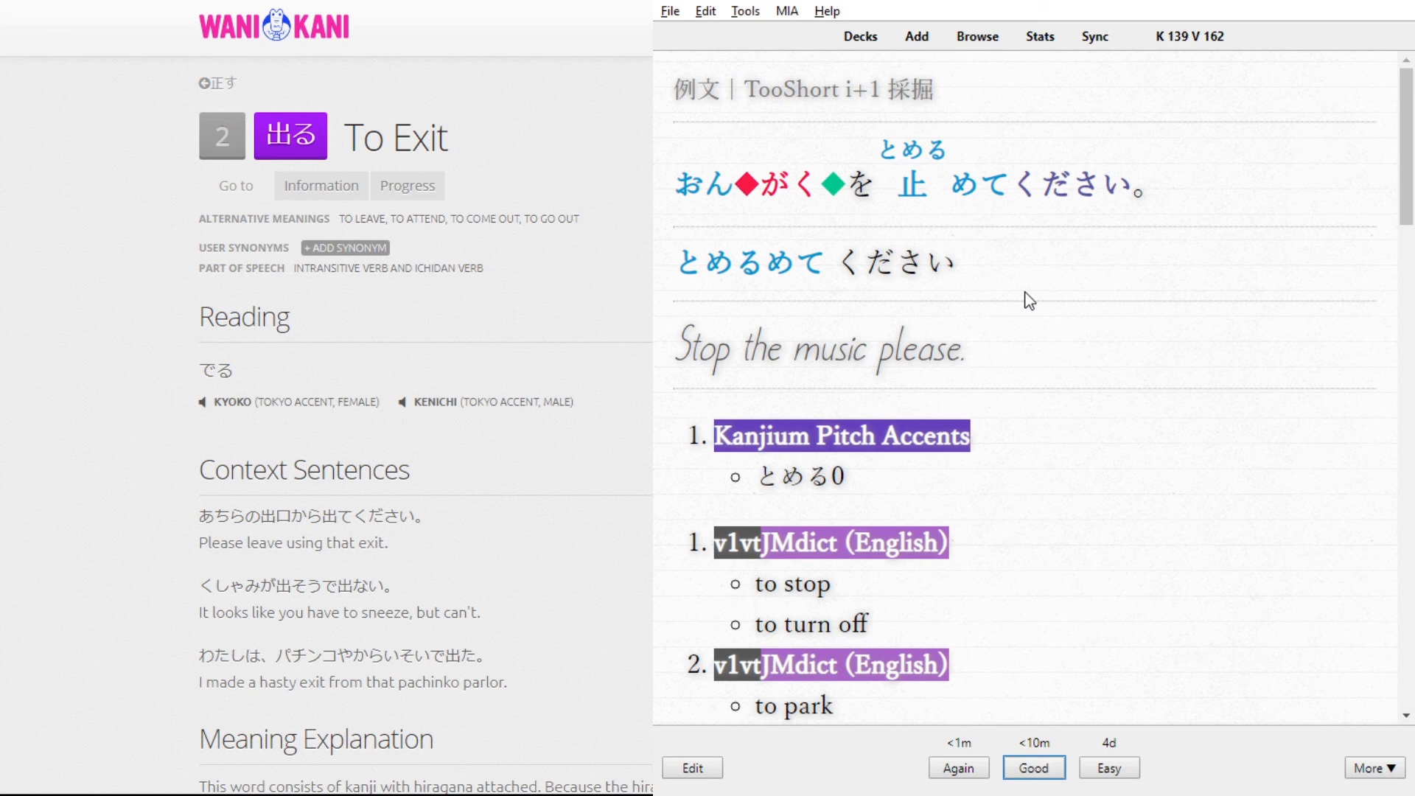
# - Review the 止めて card's dictionary definitions and picture, and grade the card Good
pyautogui.scroll(-8, 1116, 328)
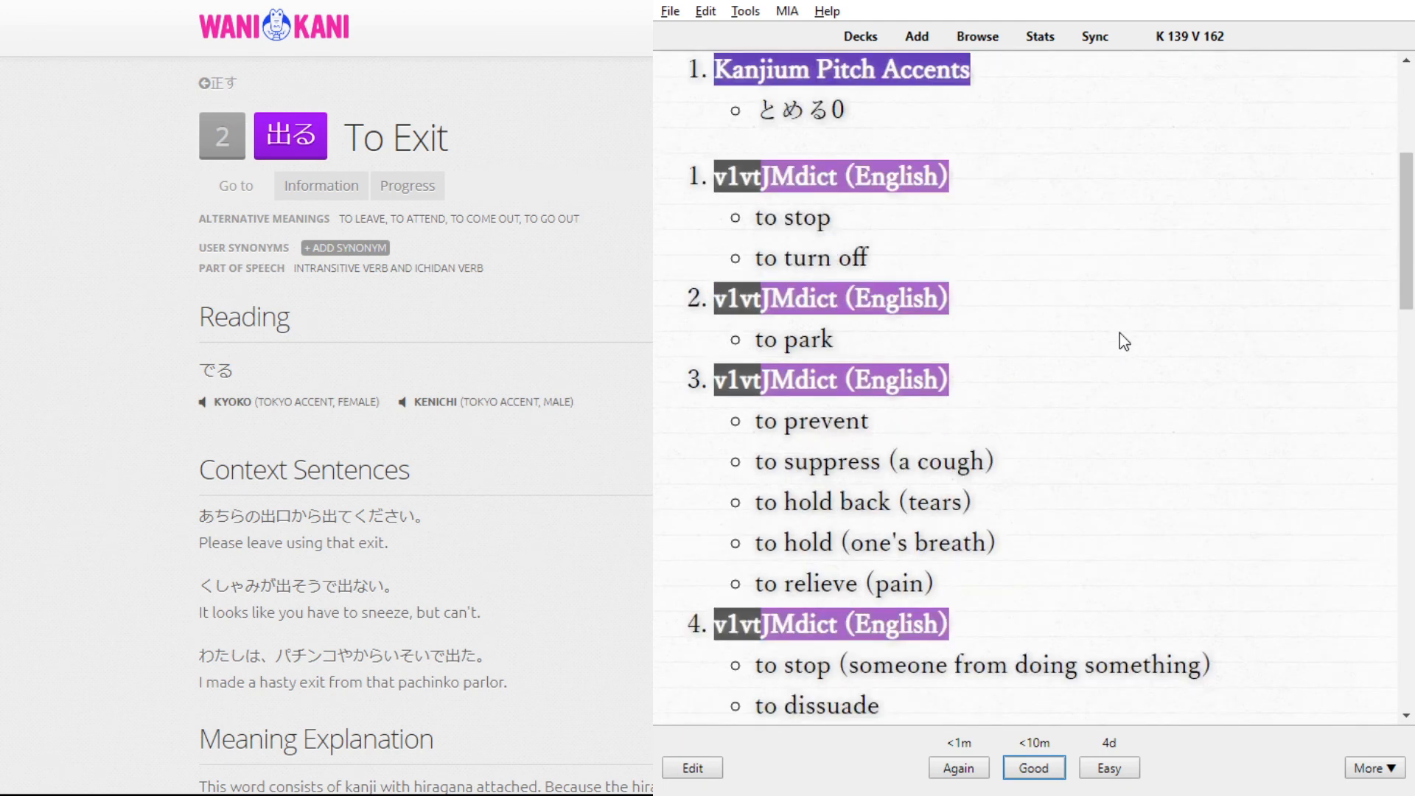
pyautogui.scroll(-8, 1121, 336)
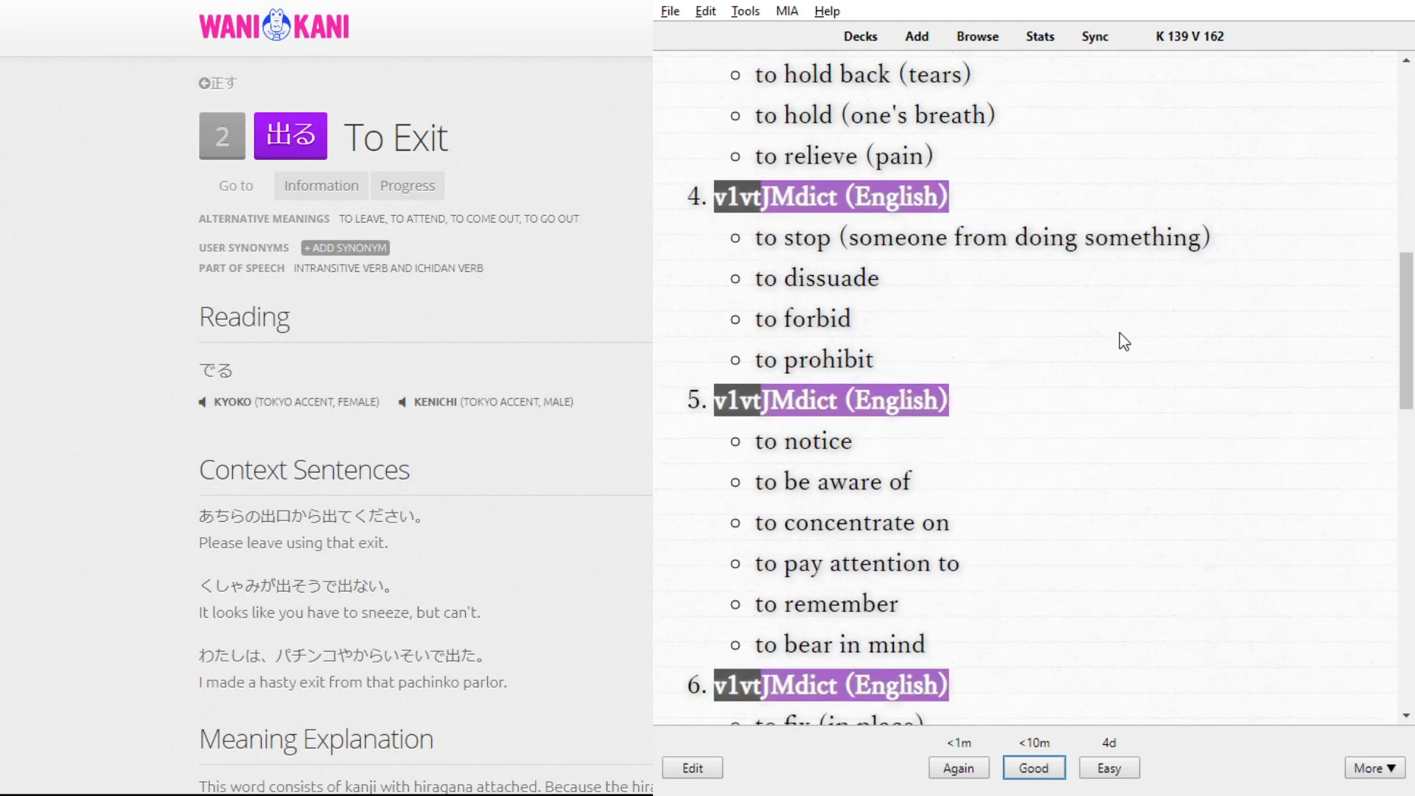
pyautogui.scroll(-6, 1120, 336)
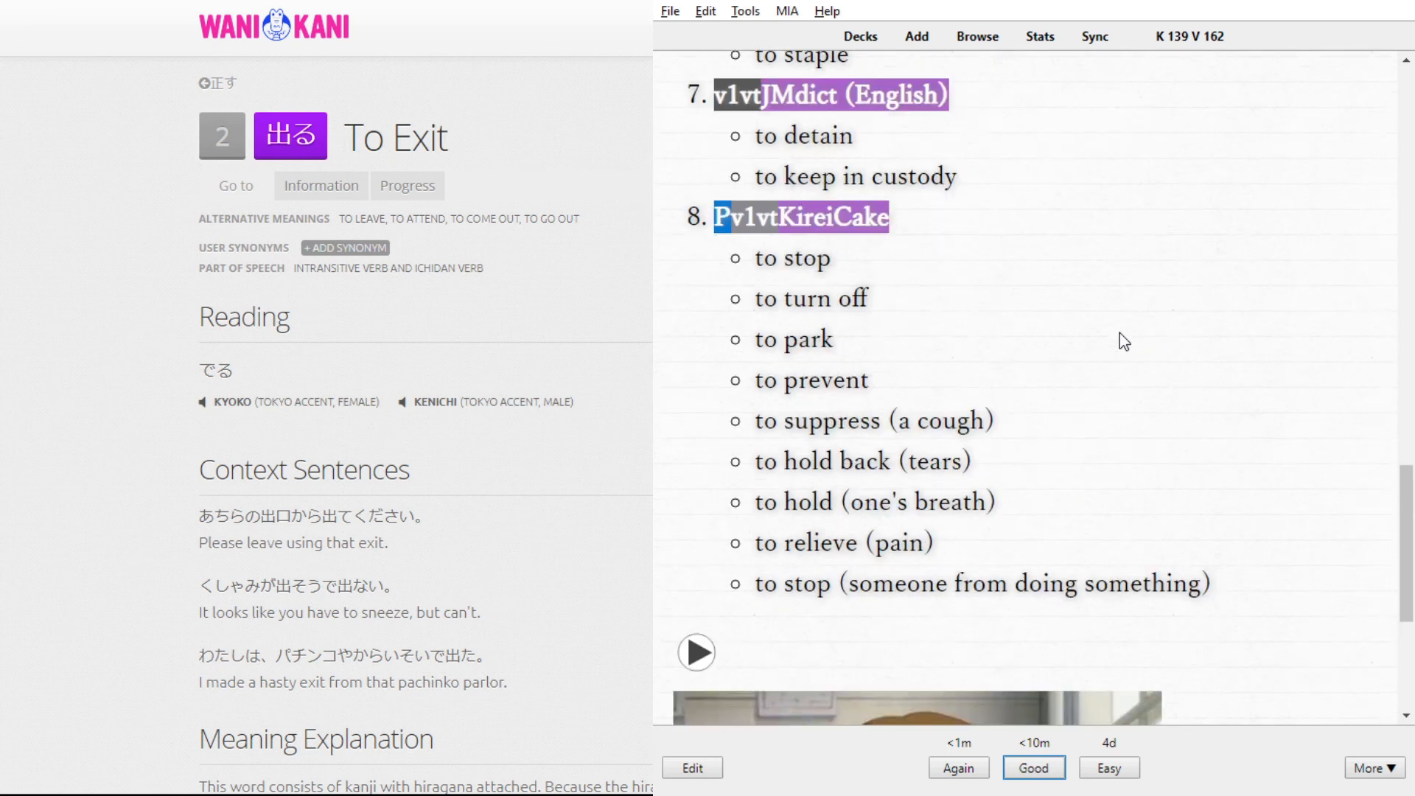
pyautogui.scroll(-3, 1120, 333)
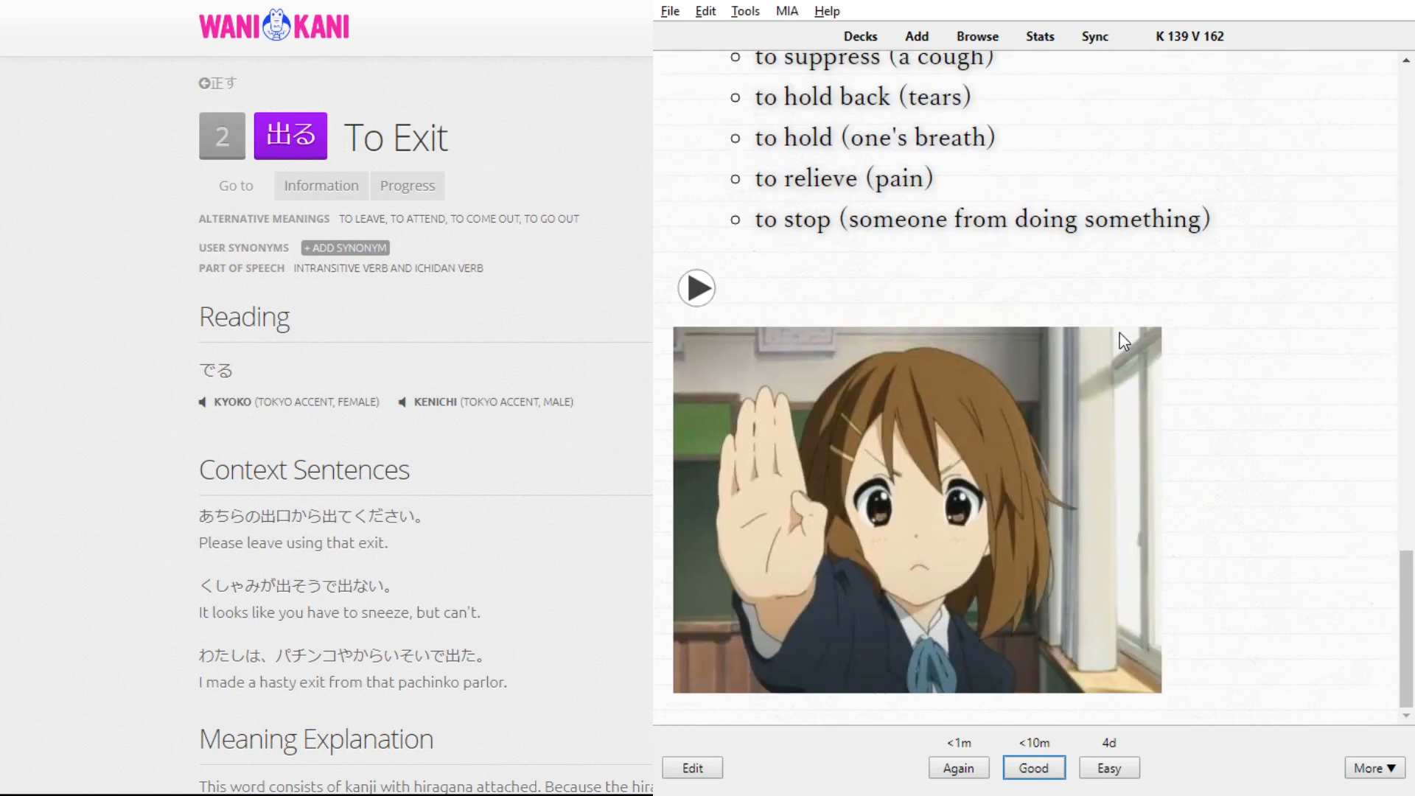
pyautogui.moveTo(1408, 586); pyautogui.dragTo(1371, 143)
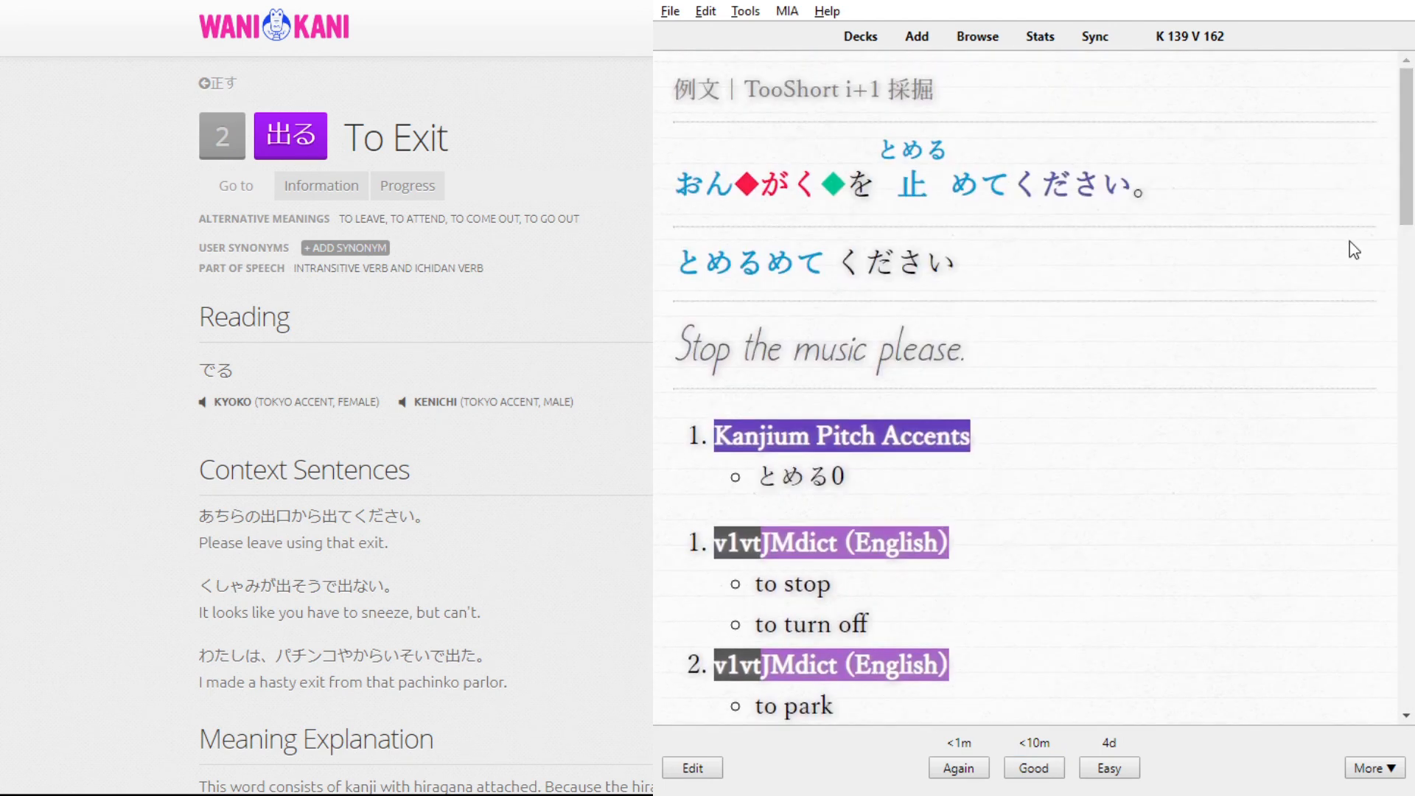
pyautogui.click(1032, 771)
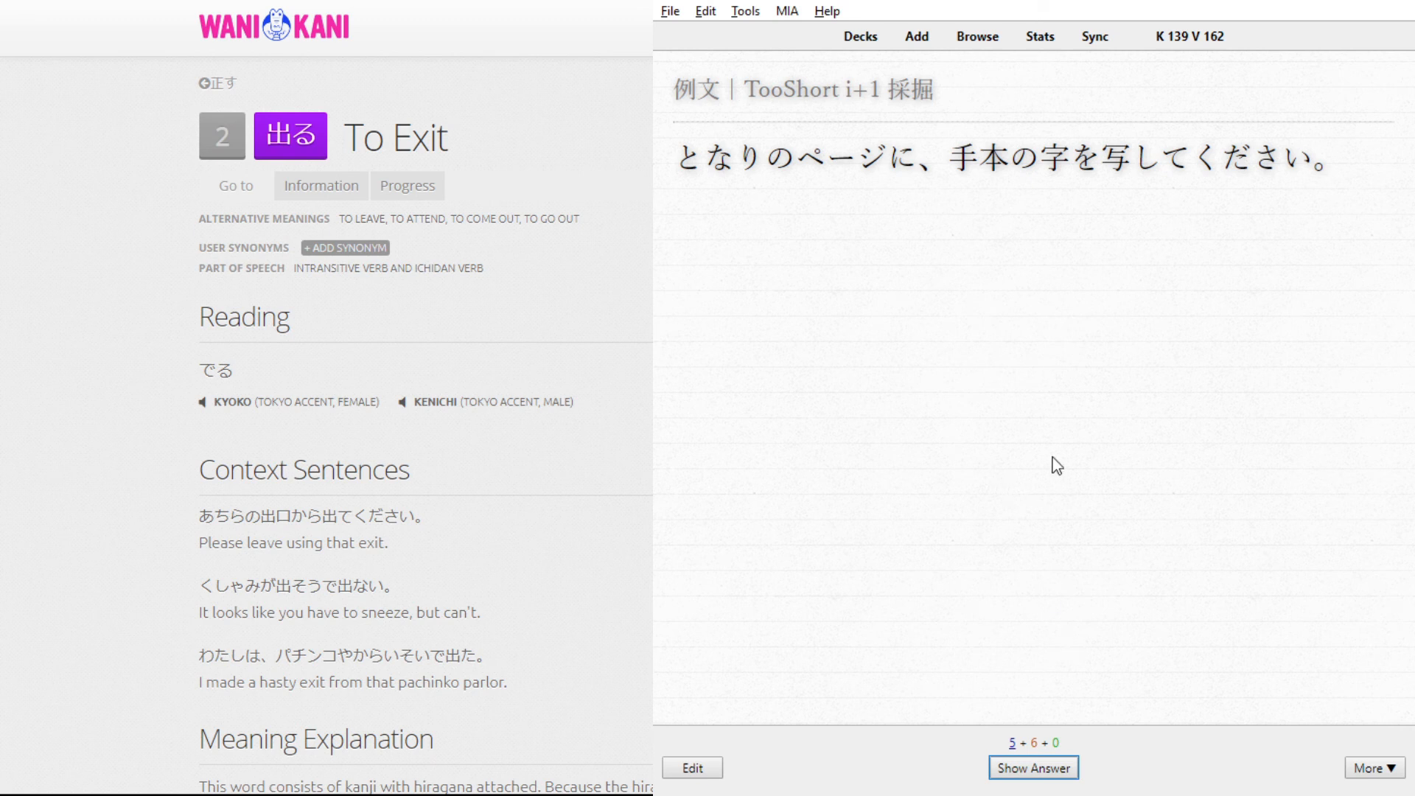
# - Check the readings of 手本, 字 and 写して in the となりのページ sentence before revealing the answer
pyautogui.moveTo(976, 150)
pyautogui.moveTo(1064, 159)
pyautogui.doubleClick(1127, 155)
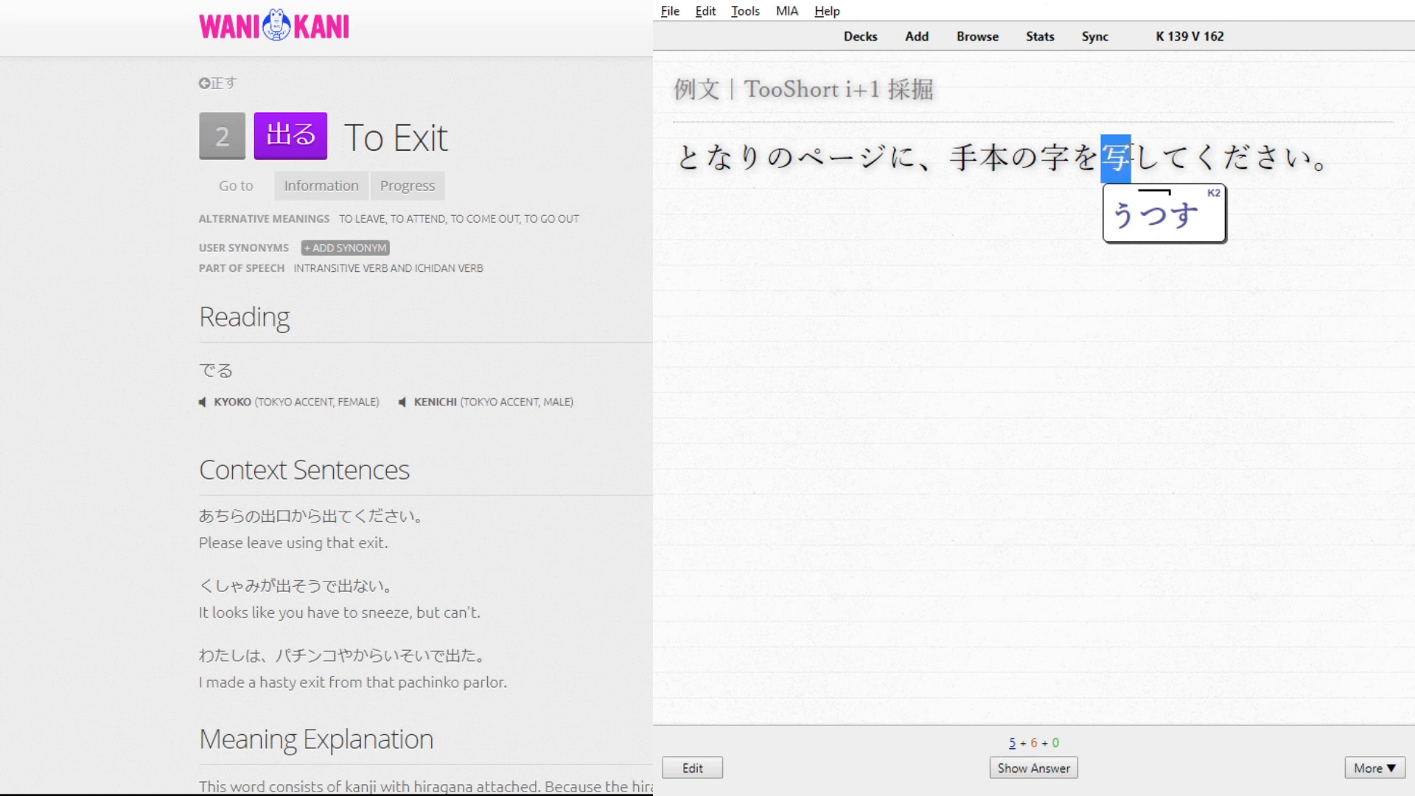
pyautogui.click(1132, 153)
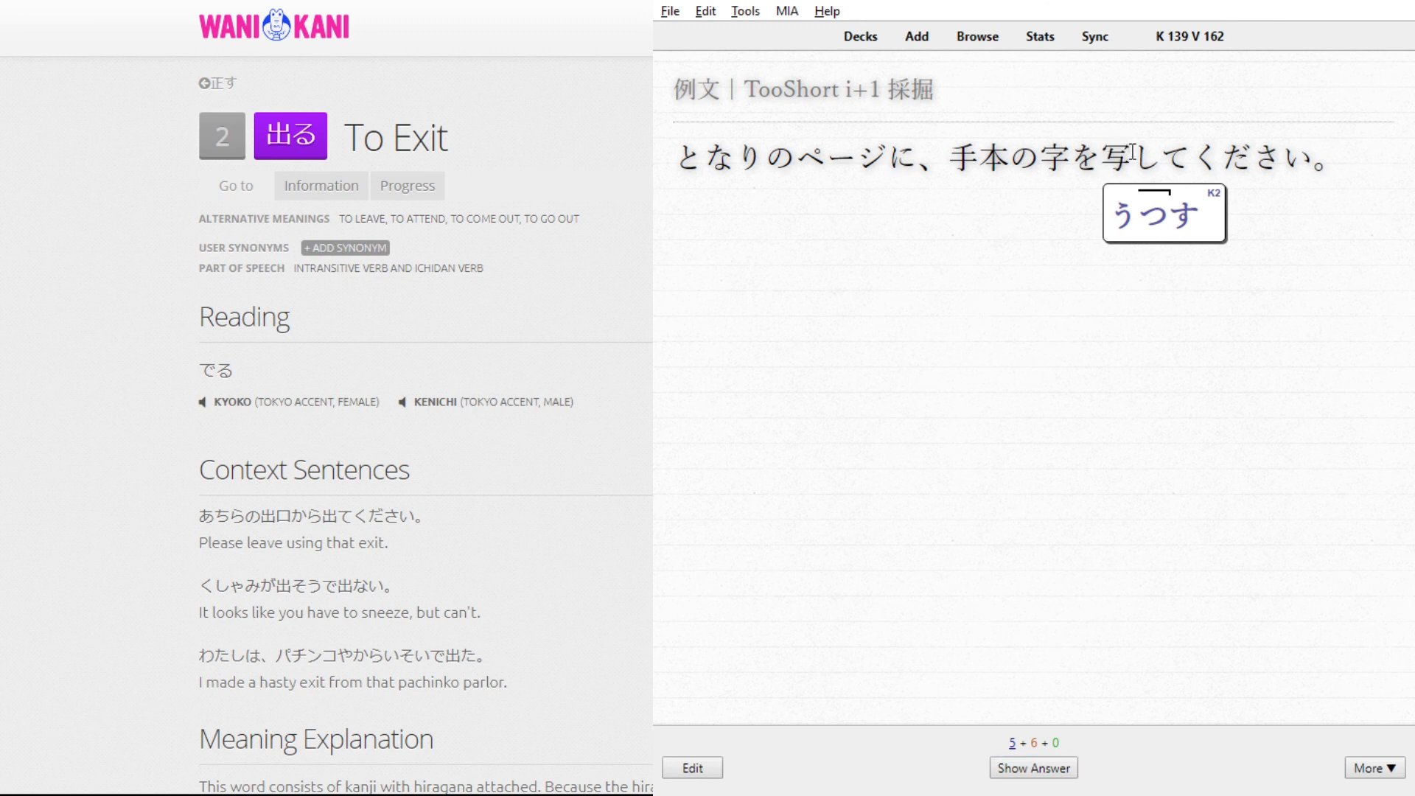
# - Highlight the kanji 写 in the となりのページ sentence and check its reading and pitch accent
pyautogui.doubleClick(1128, 155)
pyautogui.click(1131, 152)
pyautogui.doubleClick(1114, 155)
pyautogui.click(1115, 154)
pyautogui.doubleClick(1113, 155)
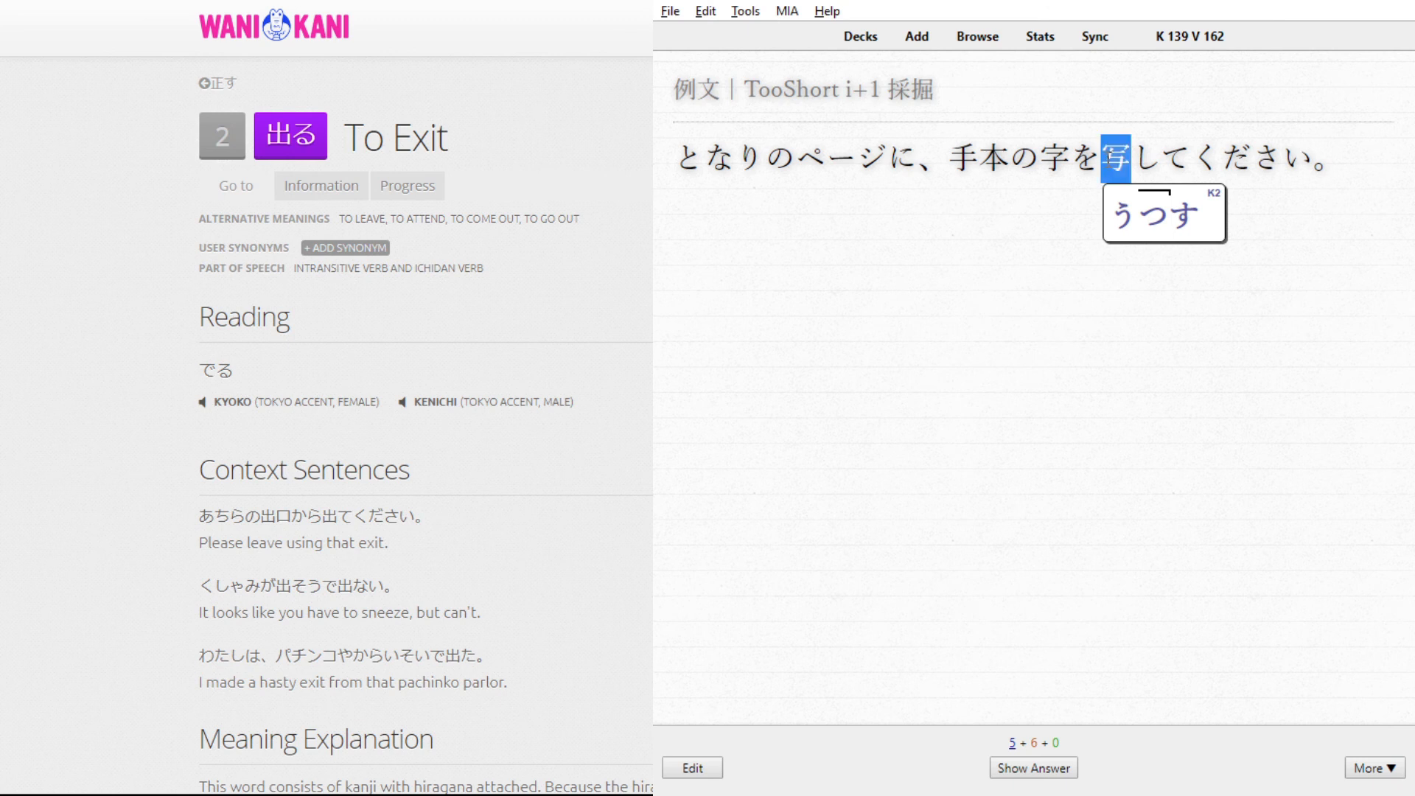
pyautogui.click(1142, 155)
pyautogui.doubleClick(1114, 156)
pyautogui.click(1113, 155)
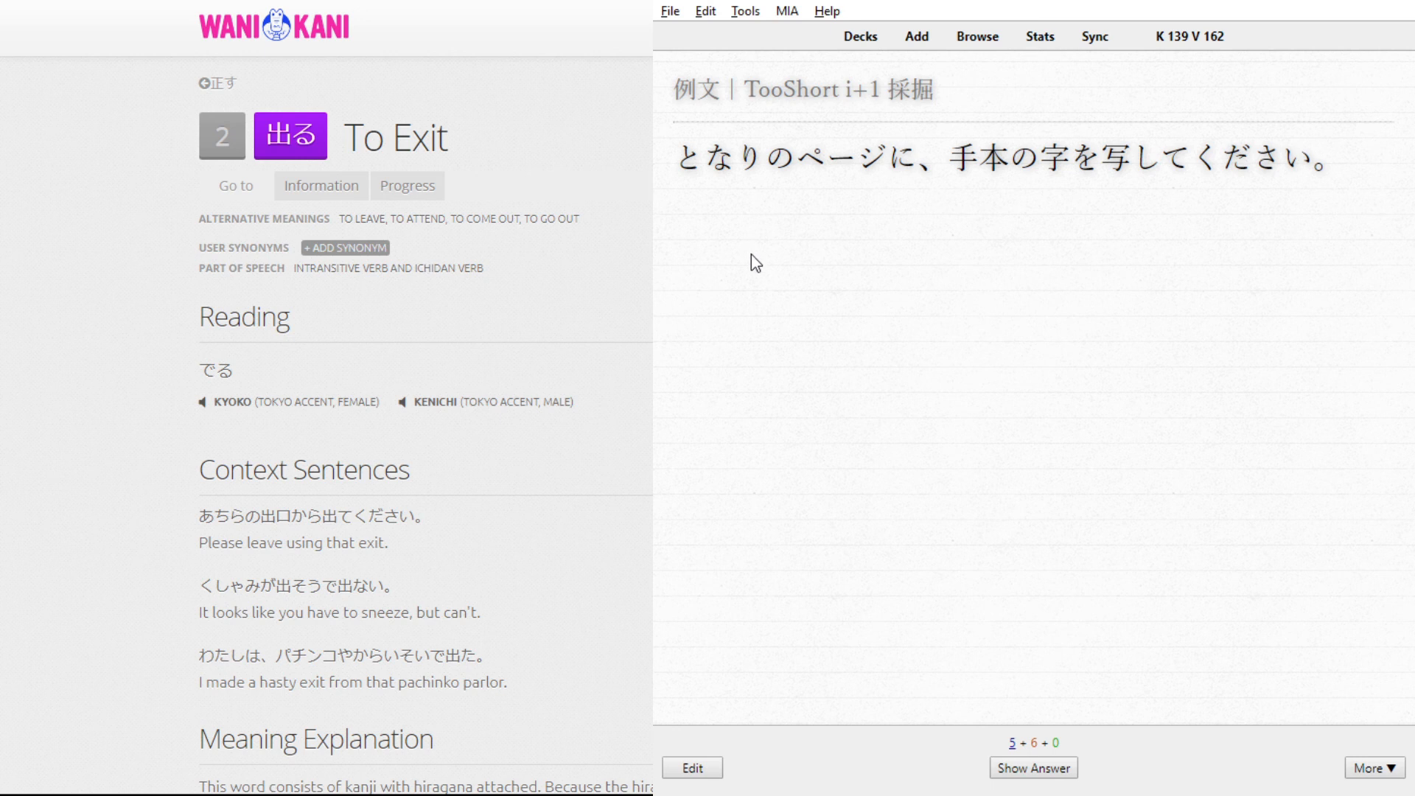
pyautogui.moveTo(1121, 164)
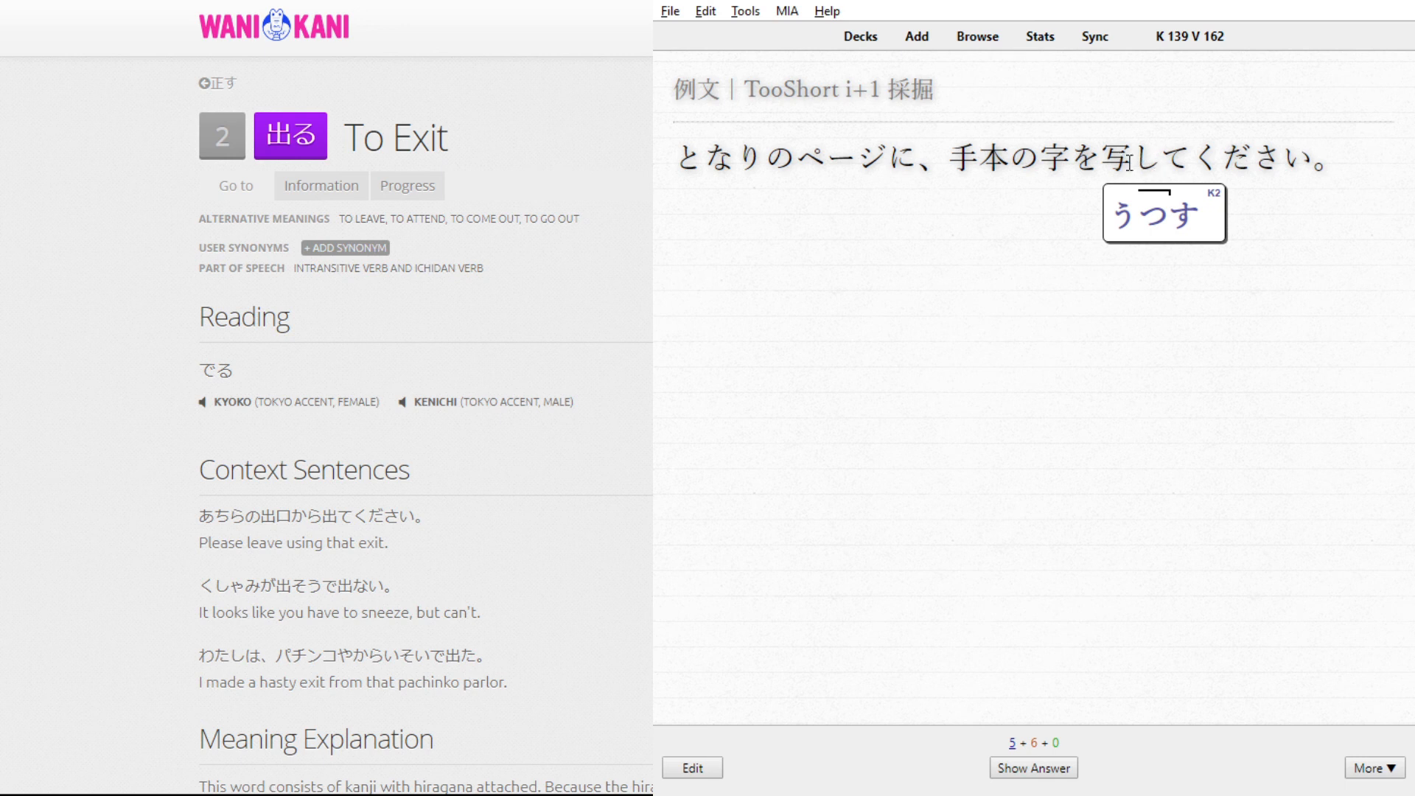
# - Look up 写してください from the card's sentence in the Forvo pronunciation dictionary
pyautogui.moveTo(1105, 162); pyautogui.dragTo(1308, 156)
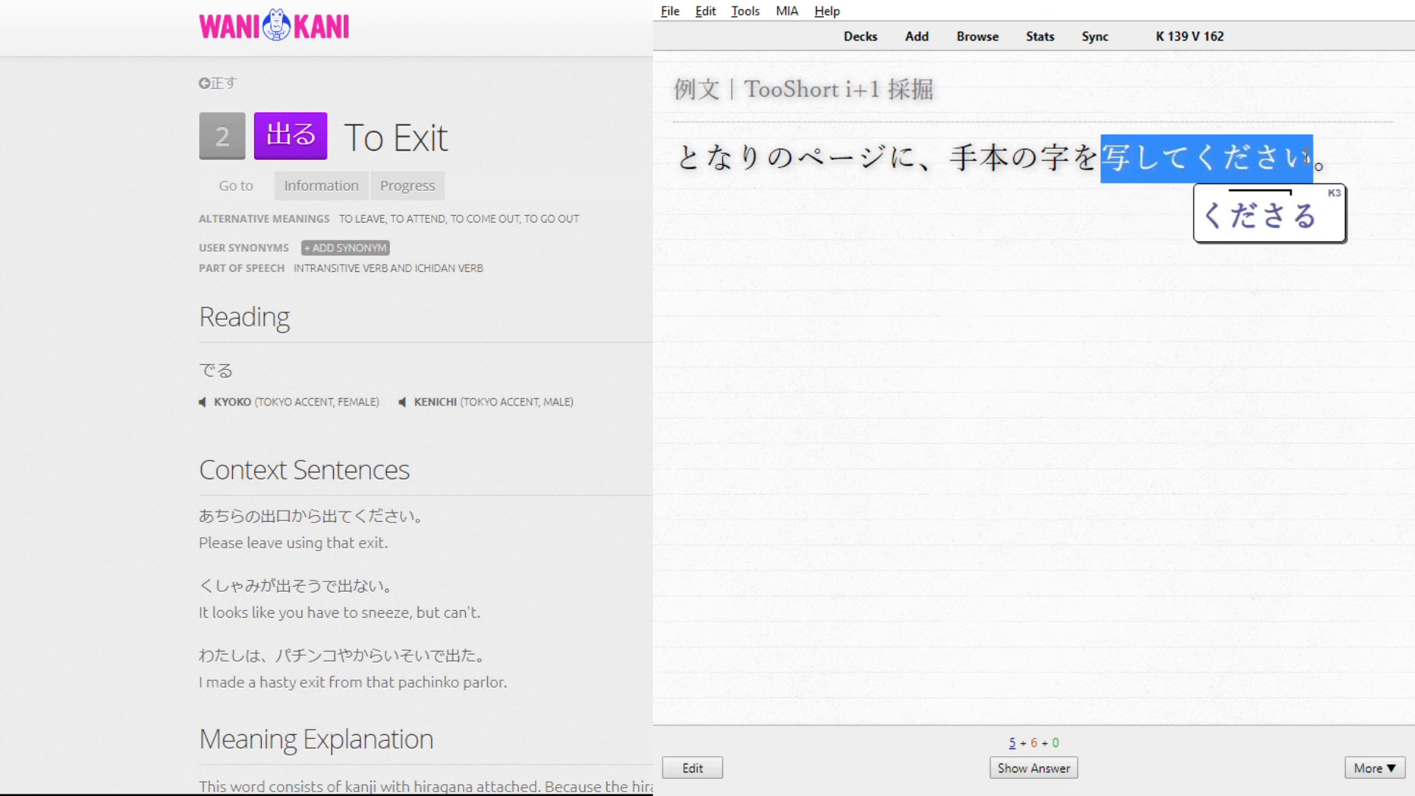
pyautogui.hotkey('alt', 'Tab')
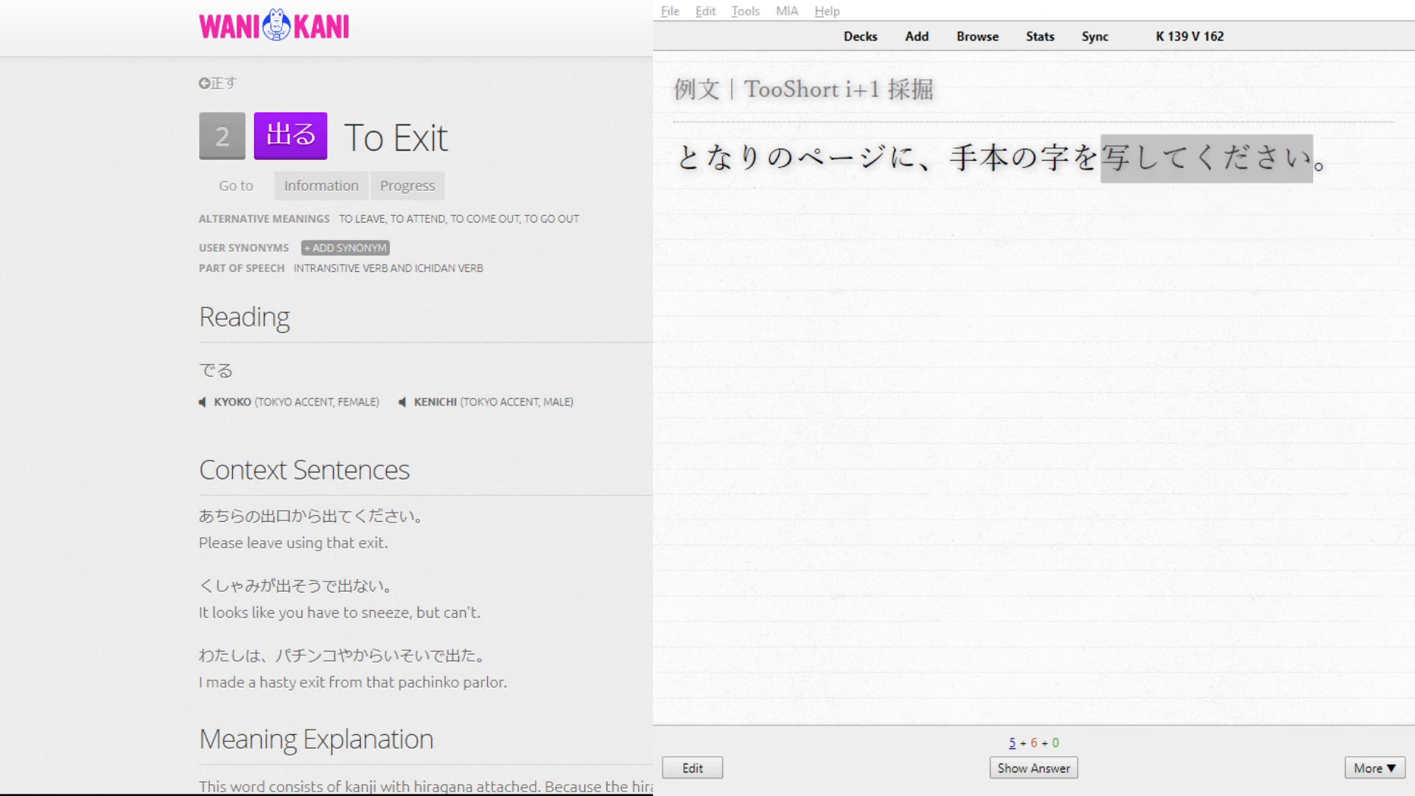
pyautogui.hotkey('alt', 'Tab')
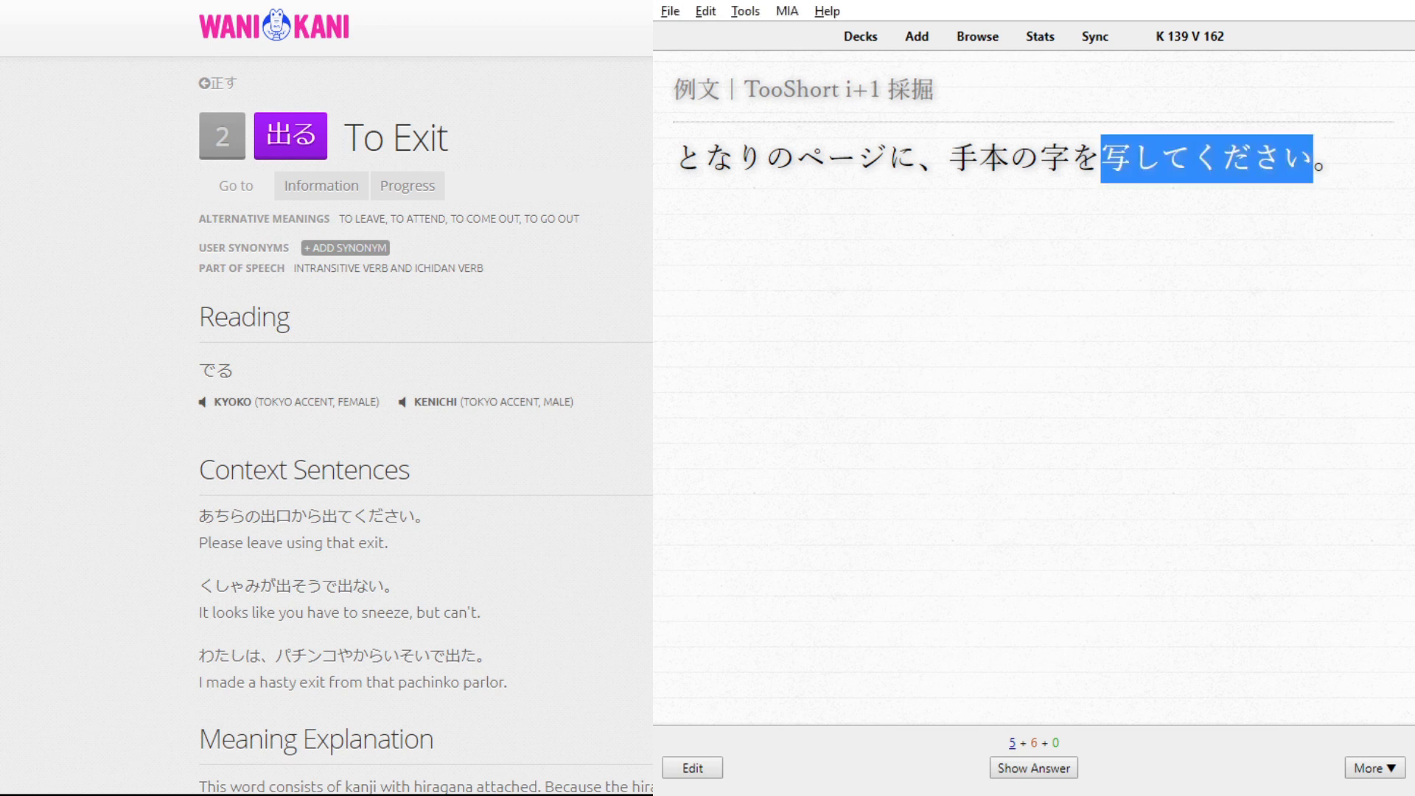
pyautogui.hotkey('ctrl', 'w')
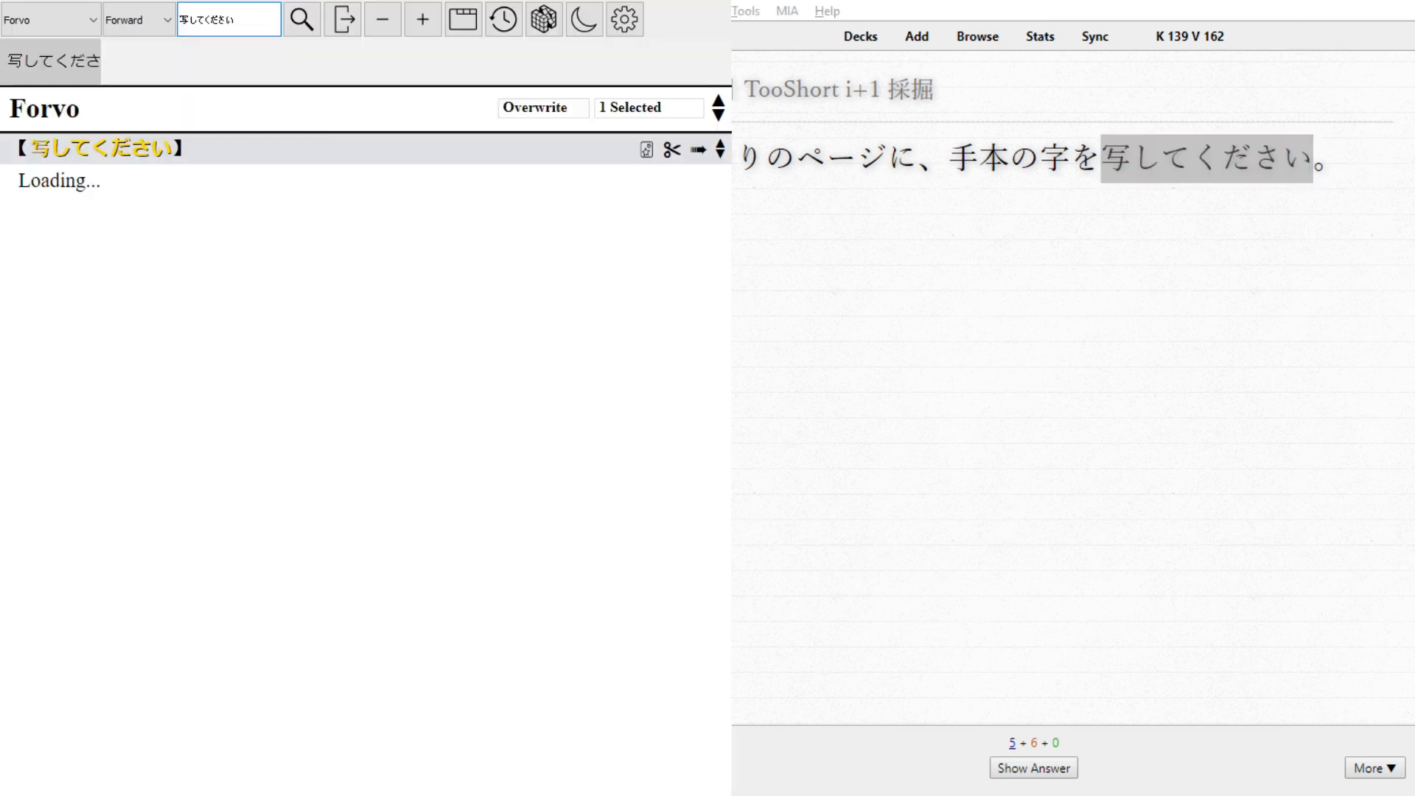
pyautogui.click(299, 28)
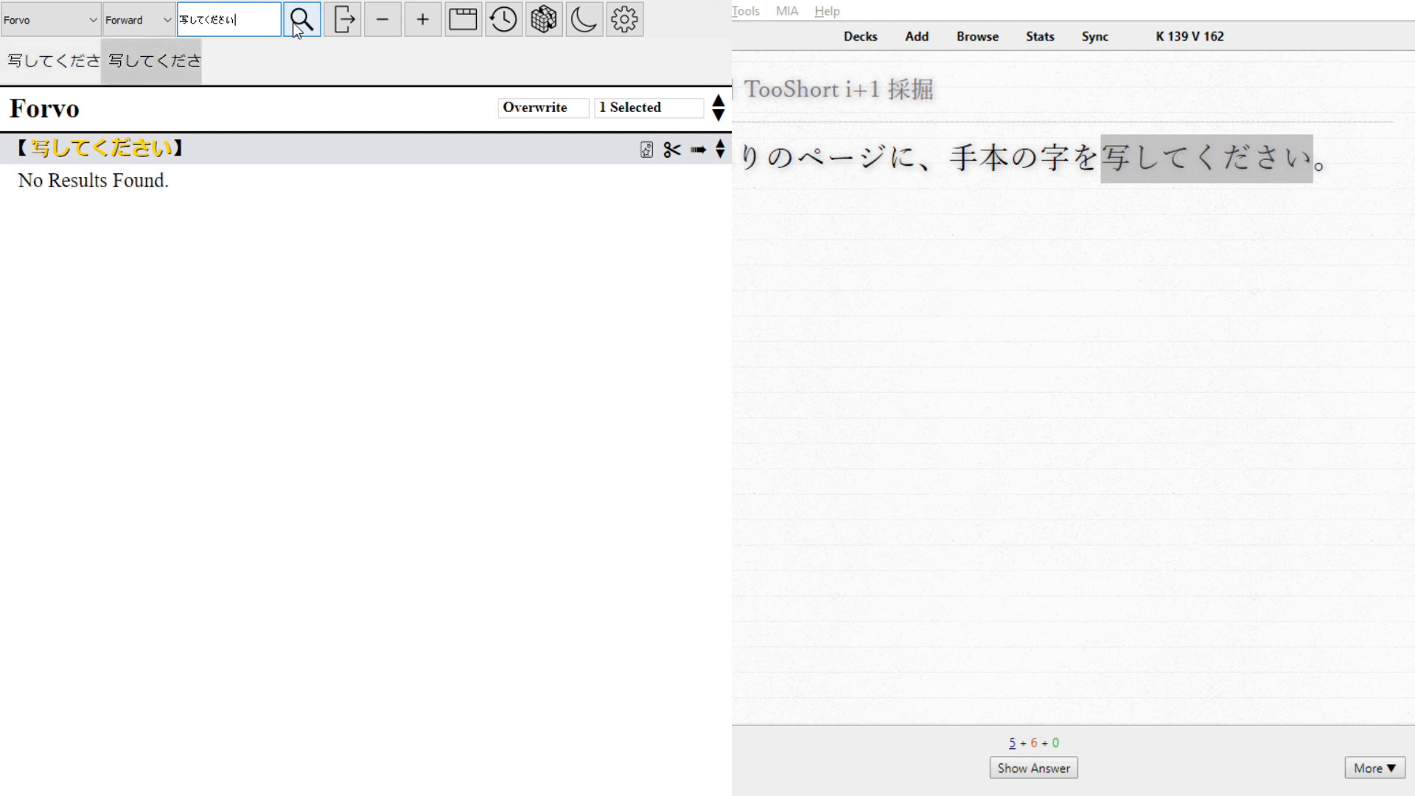
# - Shorten the Forvo search to 写し, play the male speaker's recording and select it
pyautogui.moveTo(236, 20); pyautogui.dragTo(207, 21)
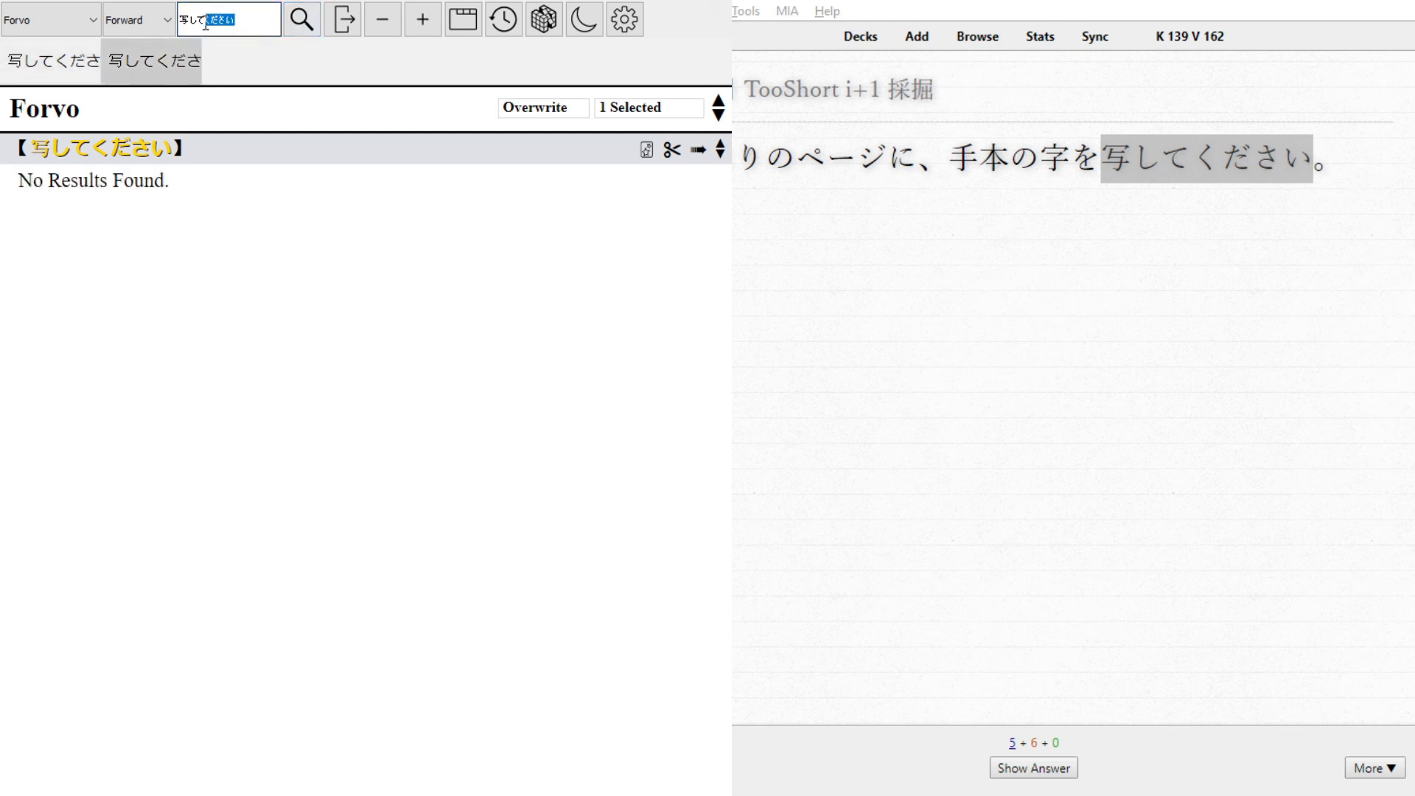
pyautogui.press('BackSpace')
pyautogui.press('BackSpace')
pyautogui.click(302, 25)
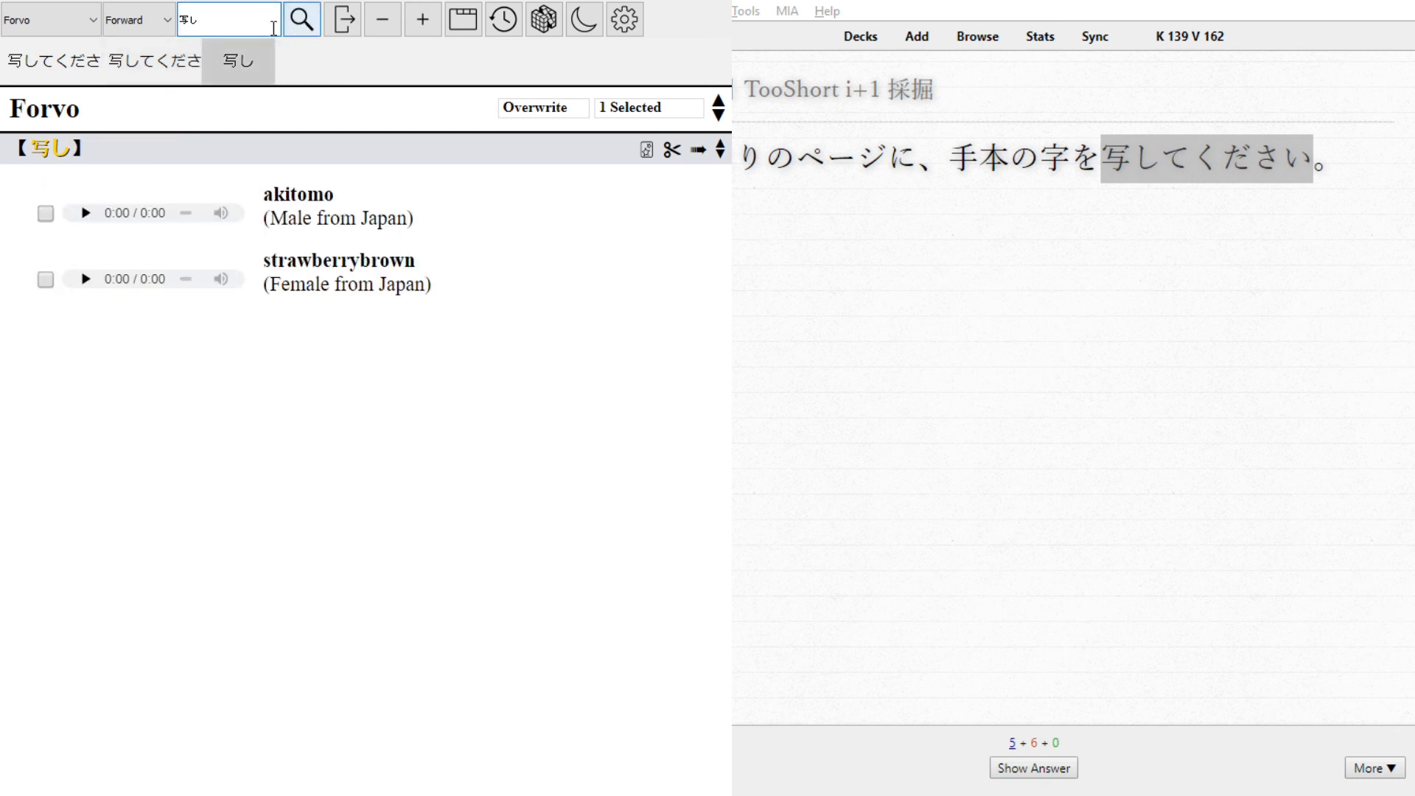
pyautogui.click(86, 214)
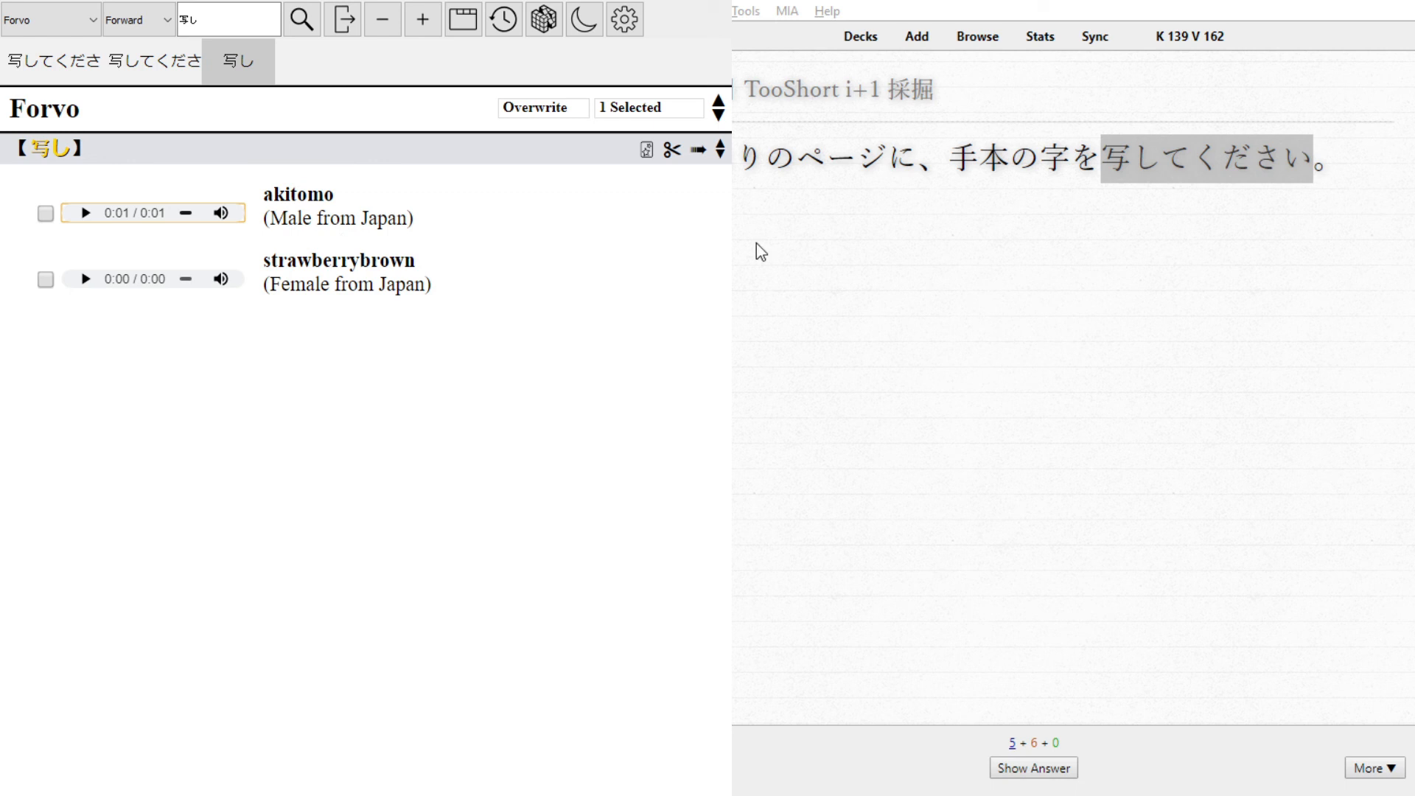
pyautogui.click(45, 213)
# - Reveal the answer of the となりのページ card and review its readings, translation, definitions and picture
pyautogui.click(1246, 234)
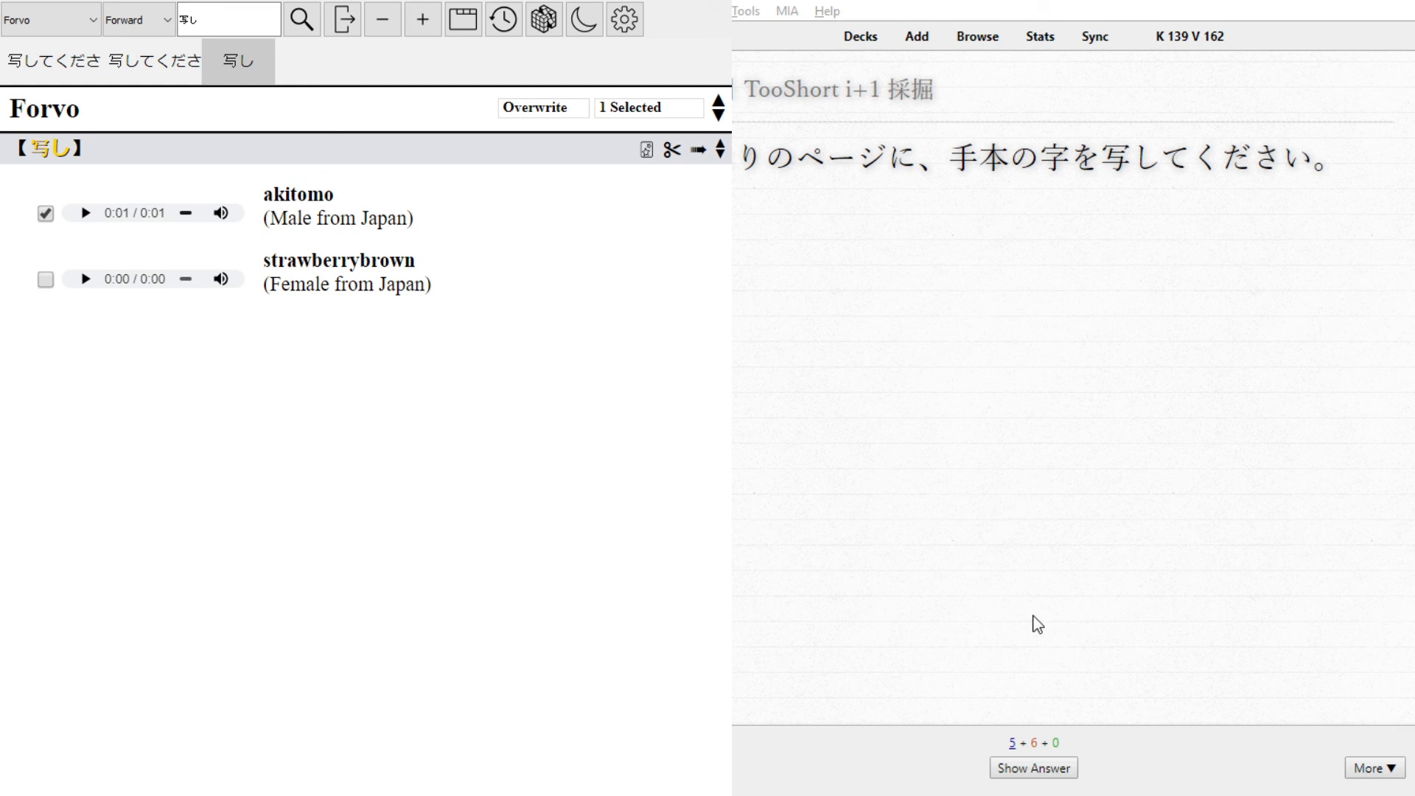
pyautogui.click(1052, 771)
pyautogui.click(1053, 771)
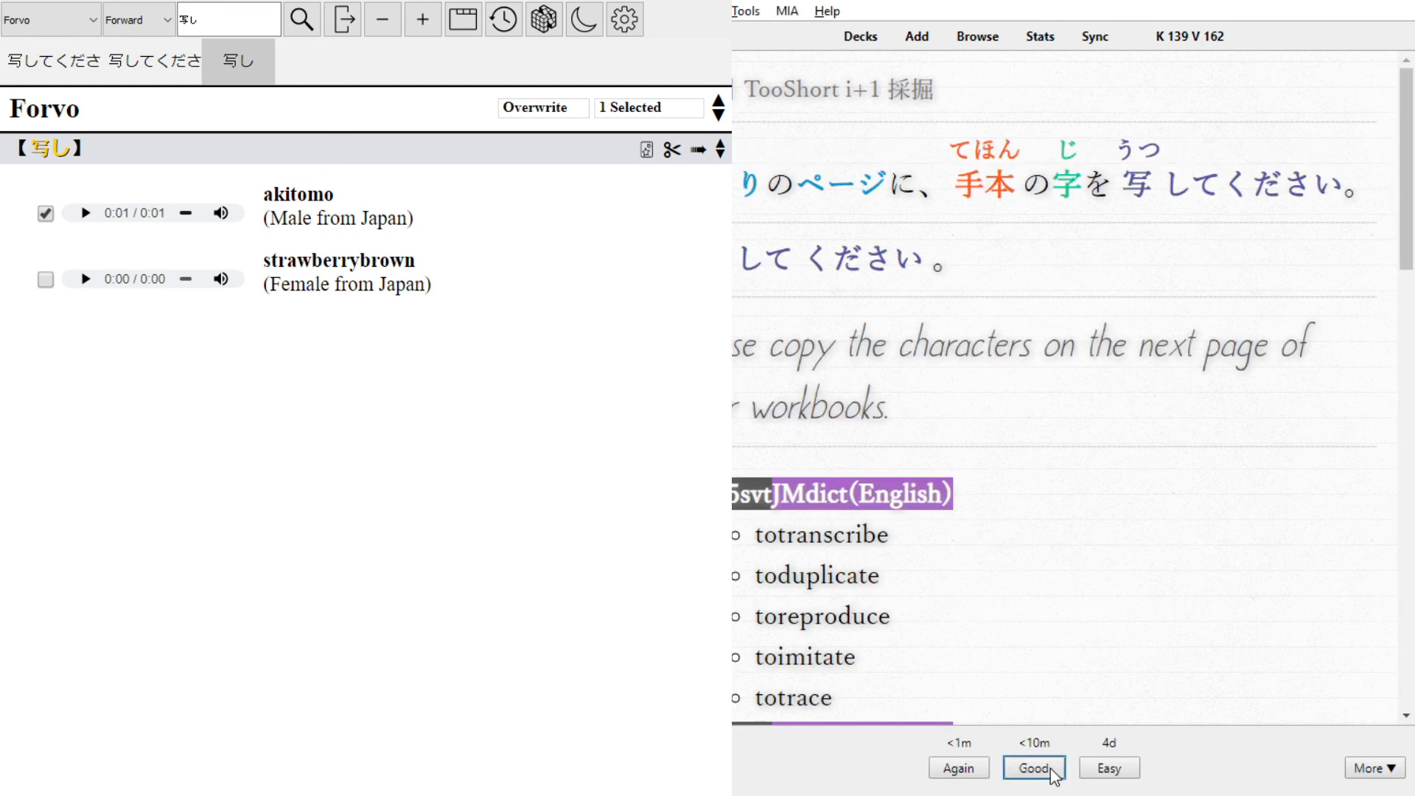
pyautogui.scroll(-15, 1075, 452)
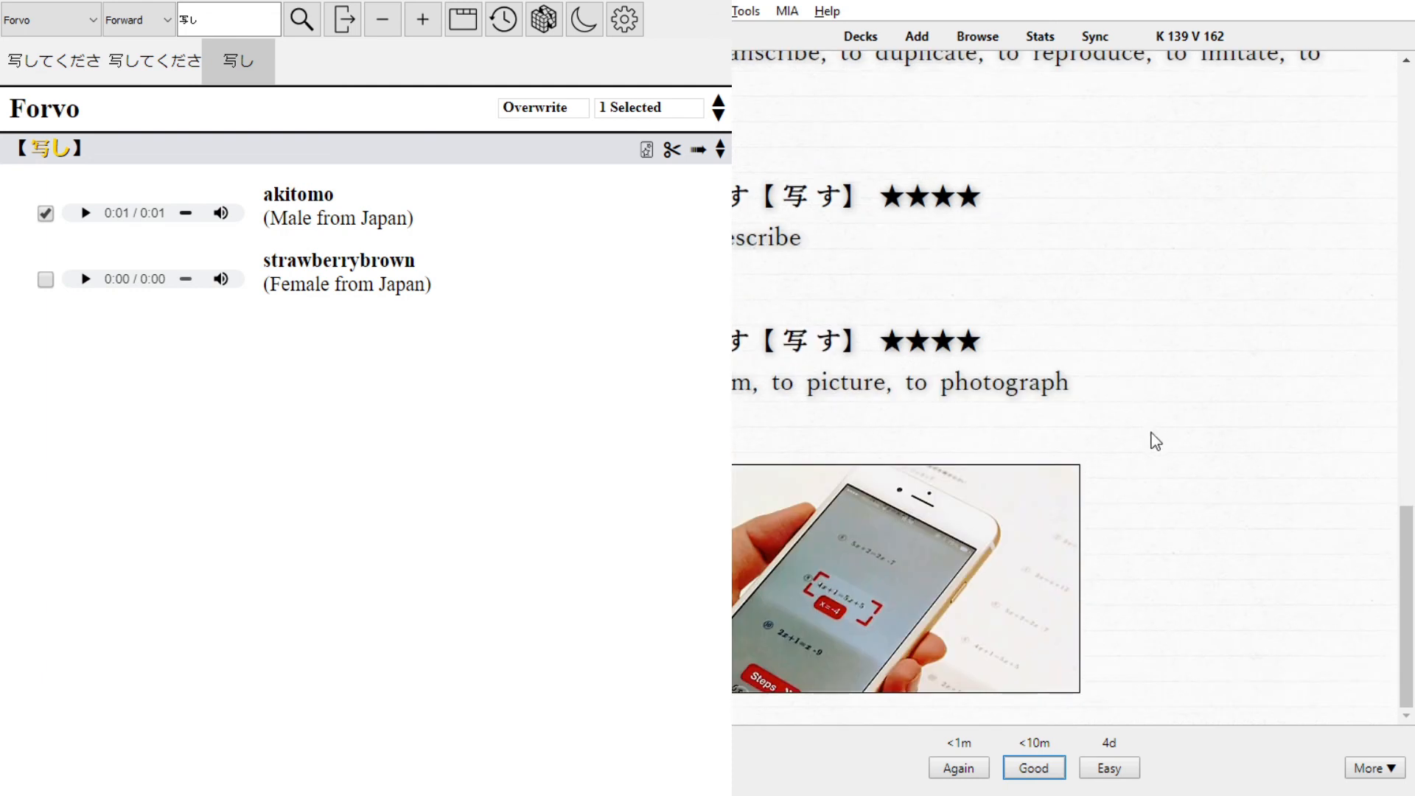
pyautogui.scroll(10, 1182, 405)
pyautogui.scroll(5, 1183, 408)
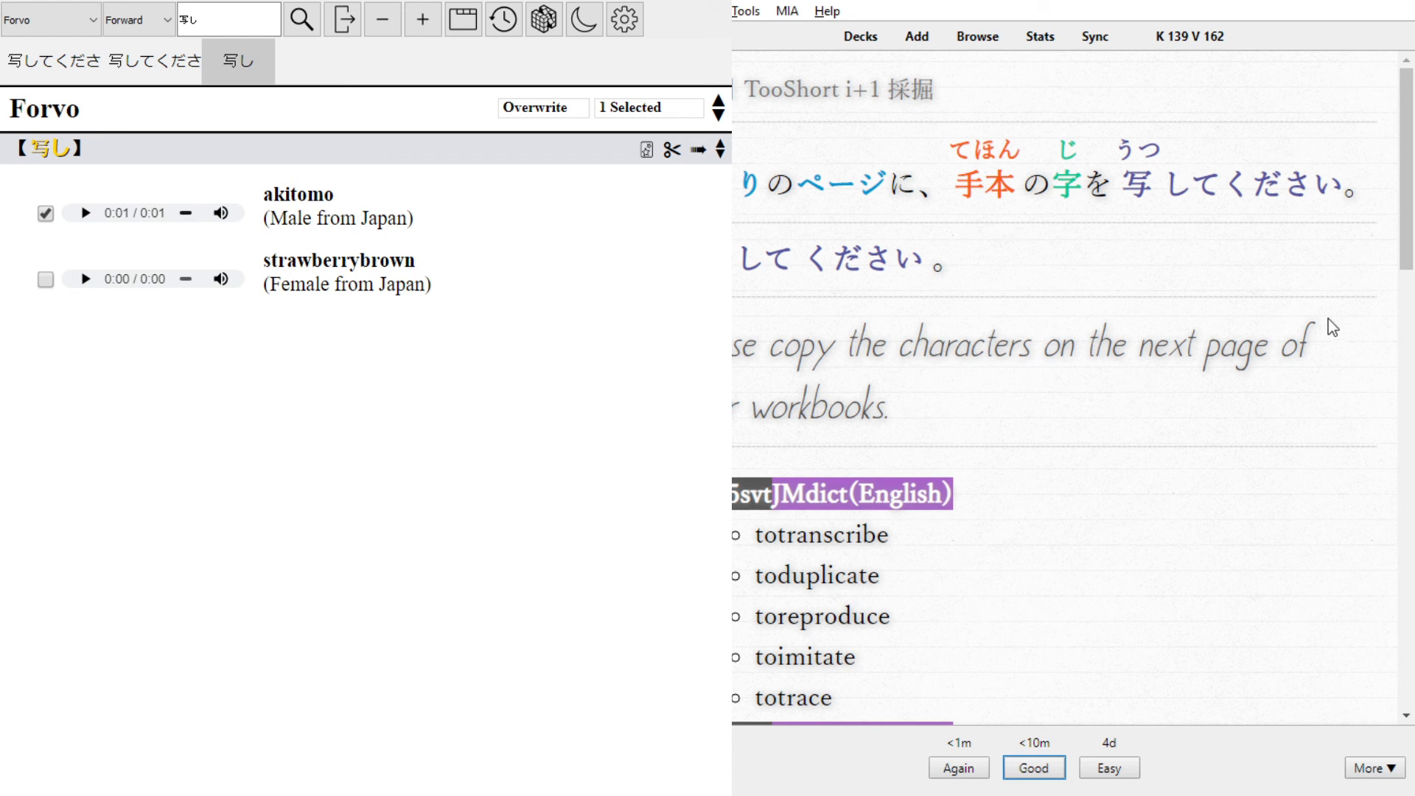
# - Close the dictionary window and leave the となりのページ card for the deck list
pyautogui.click(713, 0)
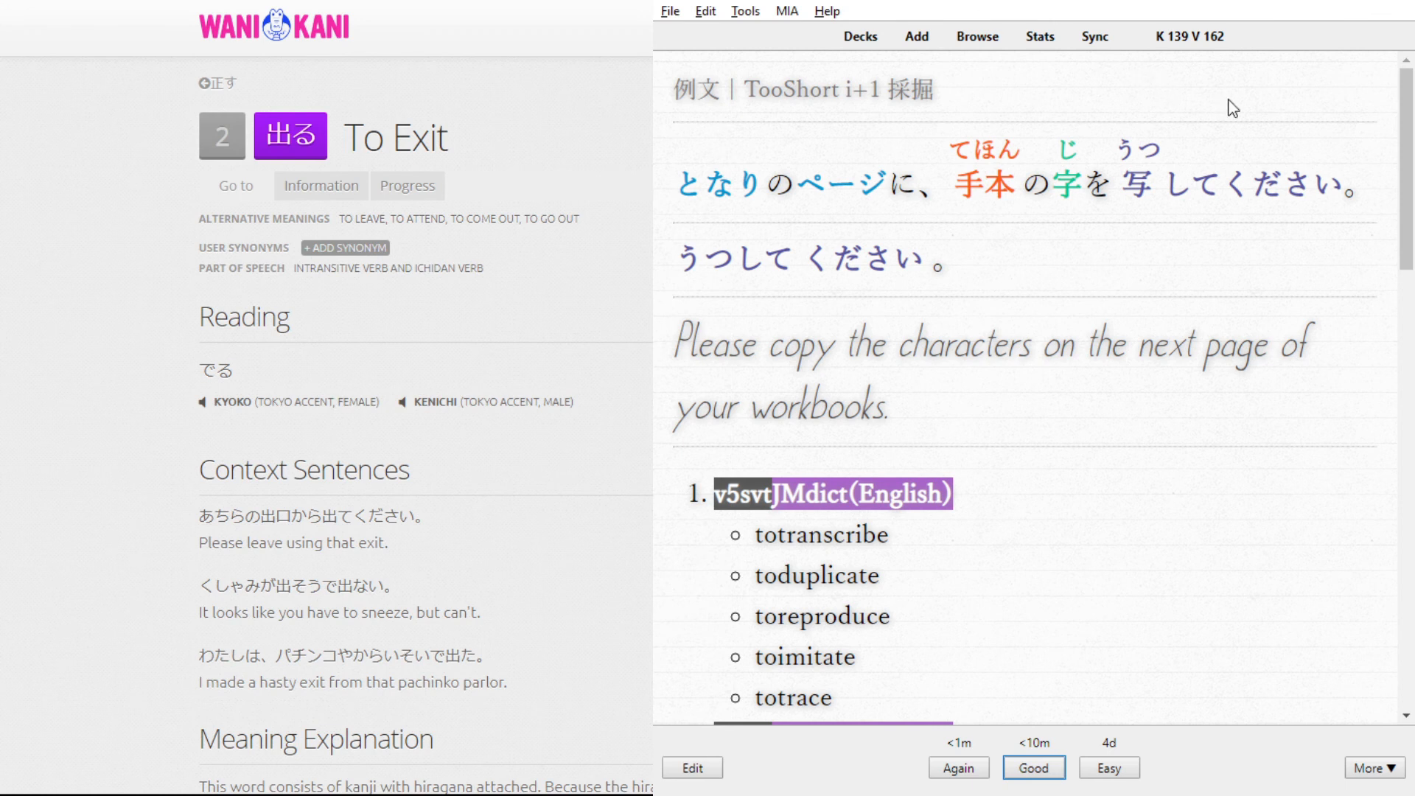
pyautogui.scroll(-1, 1404, 162)
pyautogui.scroll(1, 1404, 162)
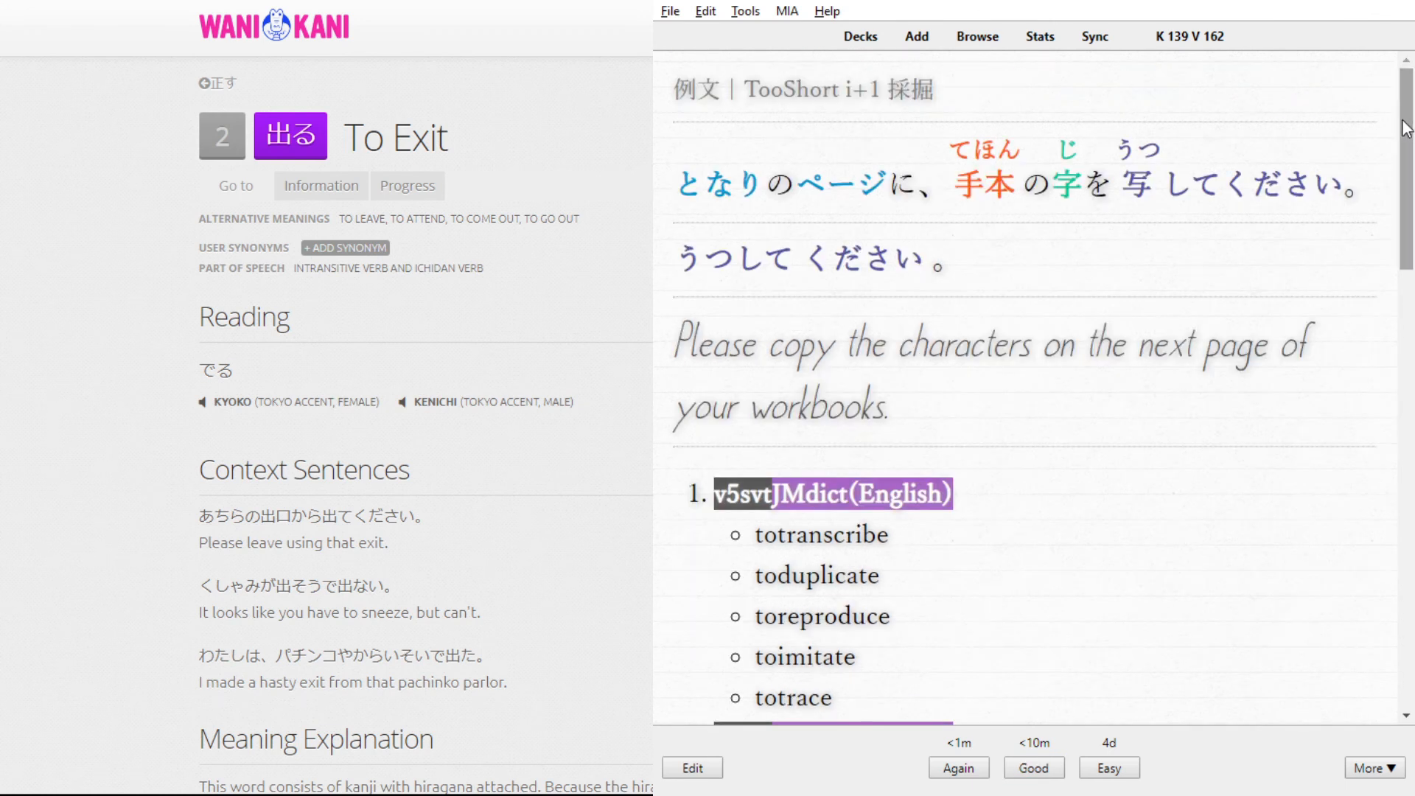
pyautogui.click(861, 44)
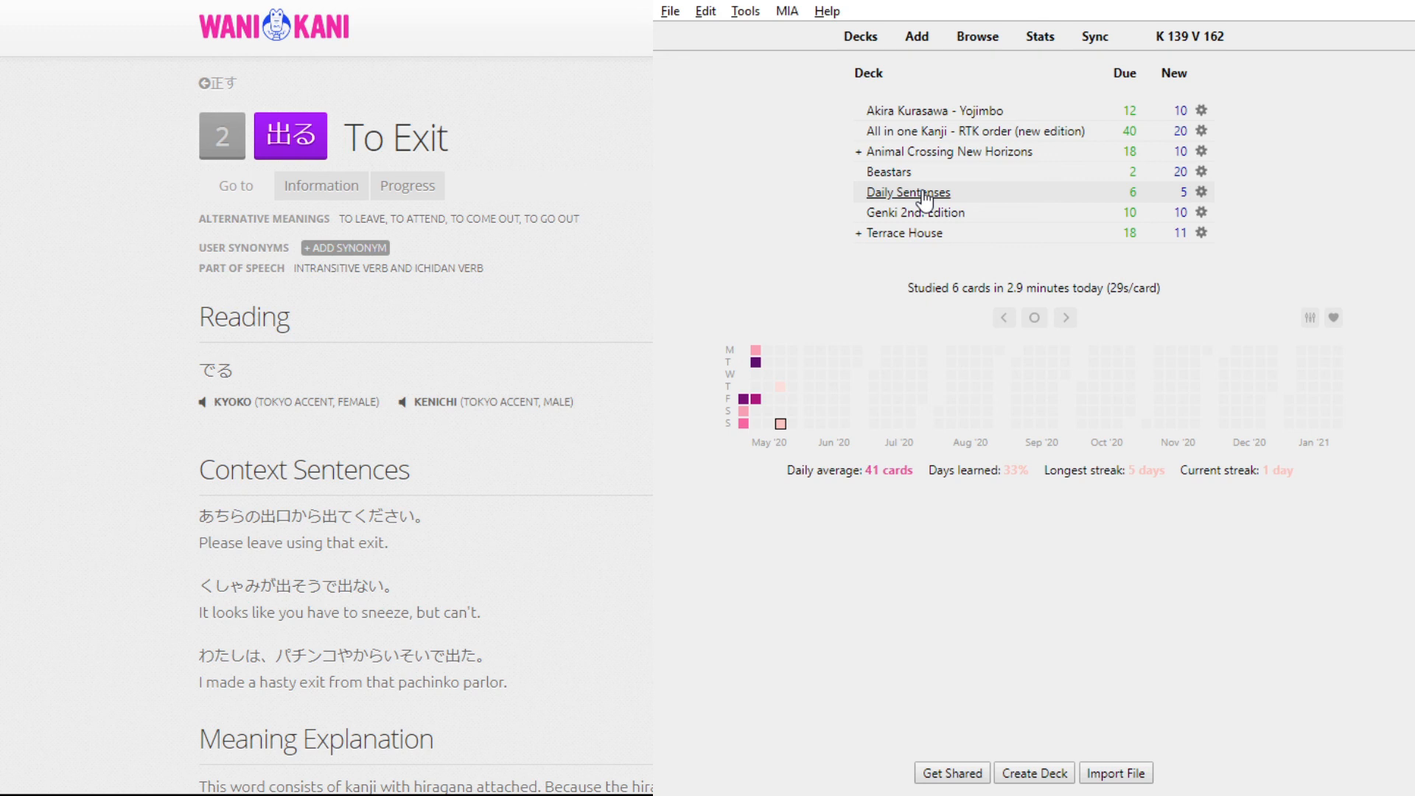
pyautogui.click(472, 145)
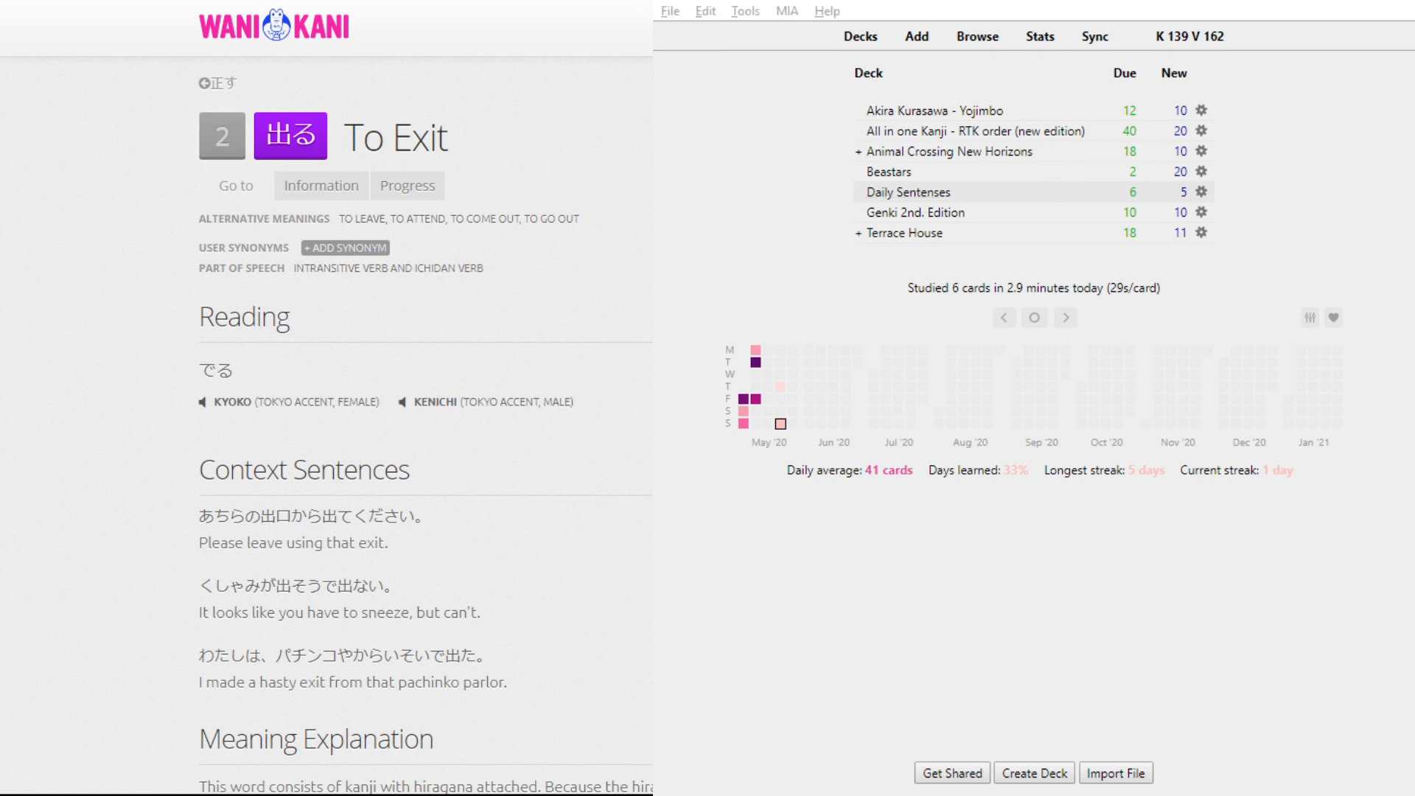